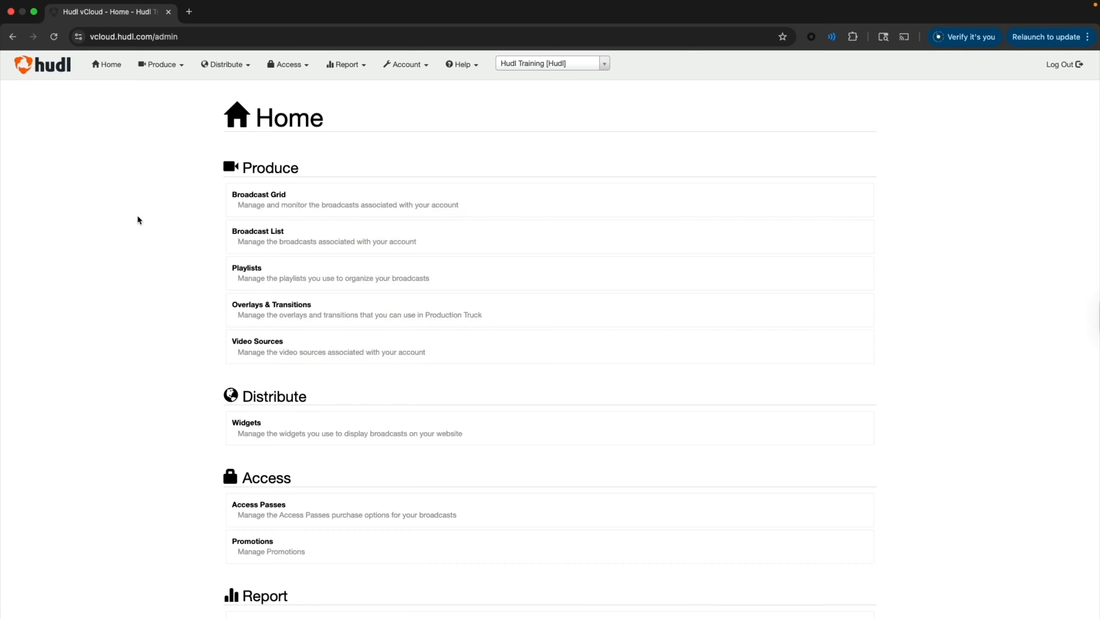
# Go to access pass management and start creating a pass from a template
pyautogui.click(294, 67)
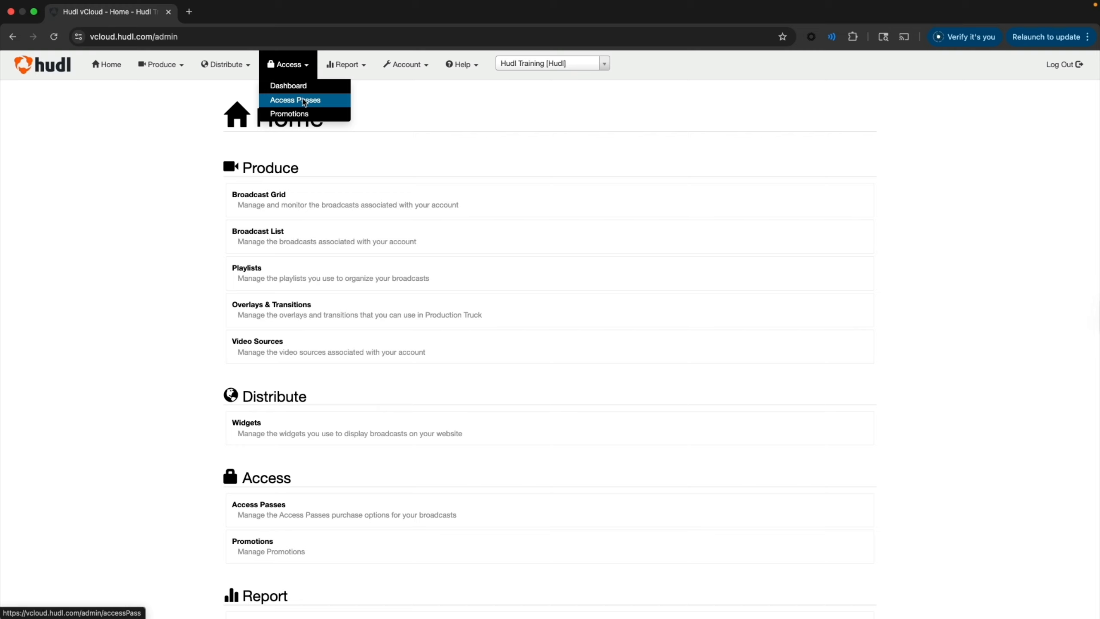
pyautogui.click(298, 100)
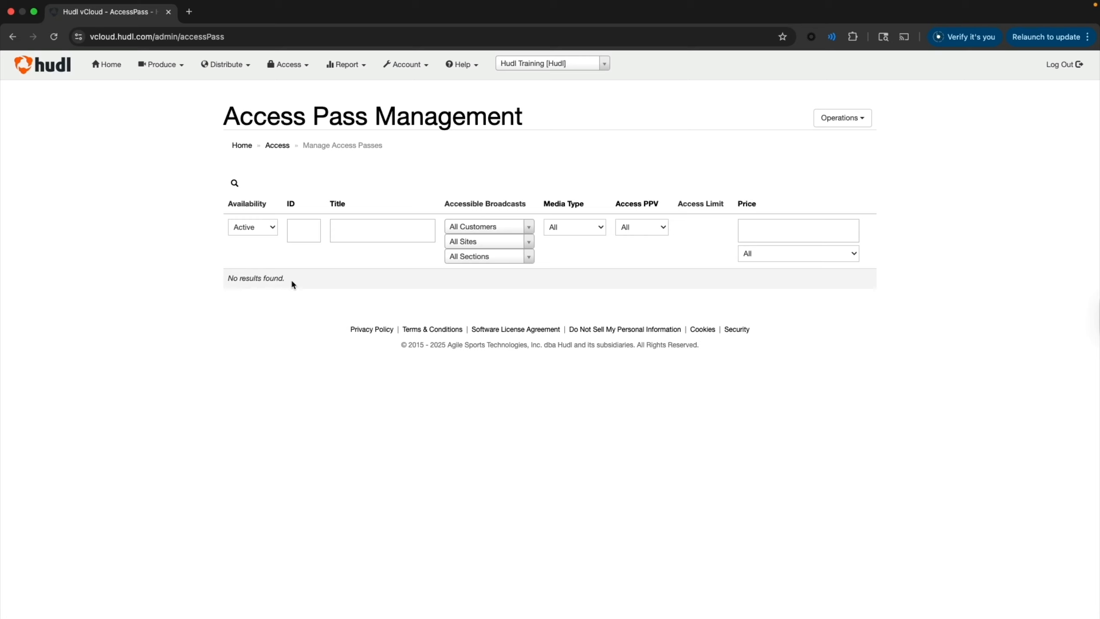
pyautogui.moveTo(302, 282); pyautogui.dragTo(201, 280)
pyautogui.click(222, 299)
pyautogui.click(840, 122)
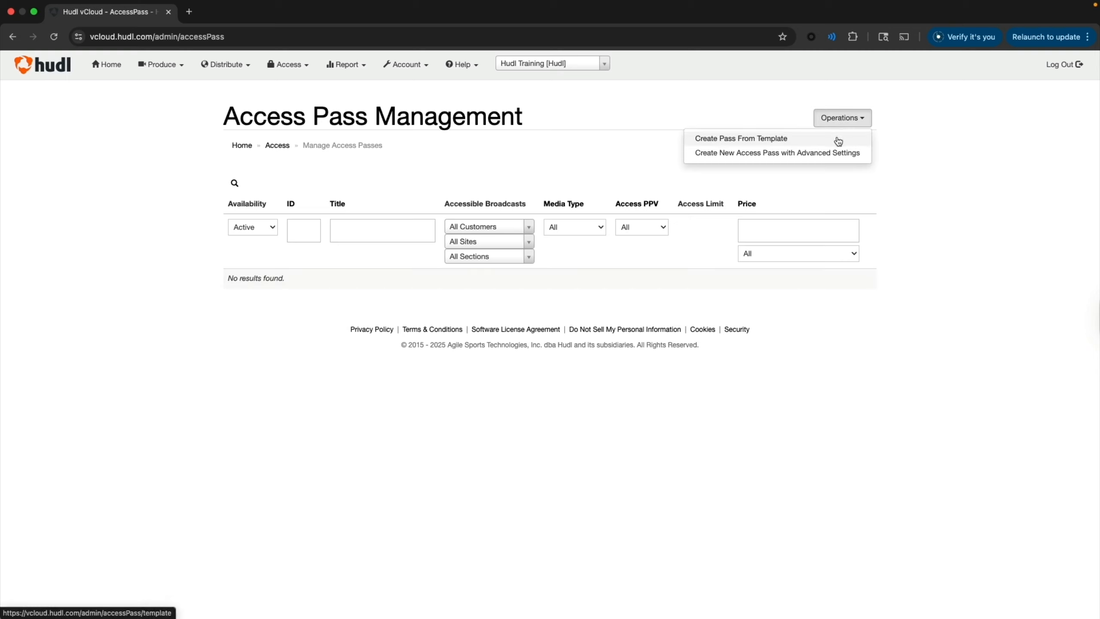
pyautogui.click(838, 140)
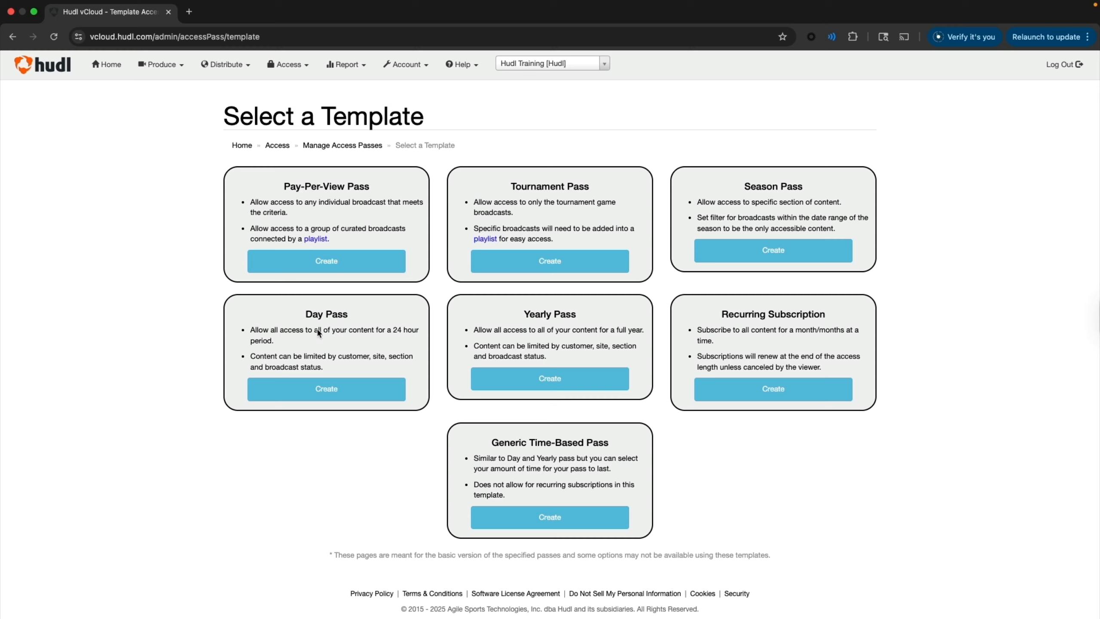
# Choose the Pay-Per-View Pass template to create the new access pass
pyautogui.moveTo(299, 314); pyautogui.dragTo(371, 321)
pyautogui.moveTo(720, 312); pyautogui.dragTo(829, 310)
pyautogui.click(744, 186)
pyautogui.moveTo(744, 185); pyautogui.dragTo(811, 187)
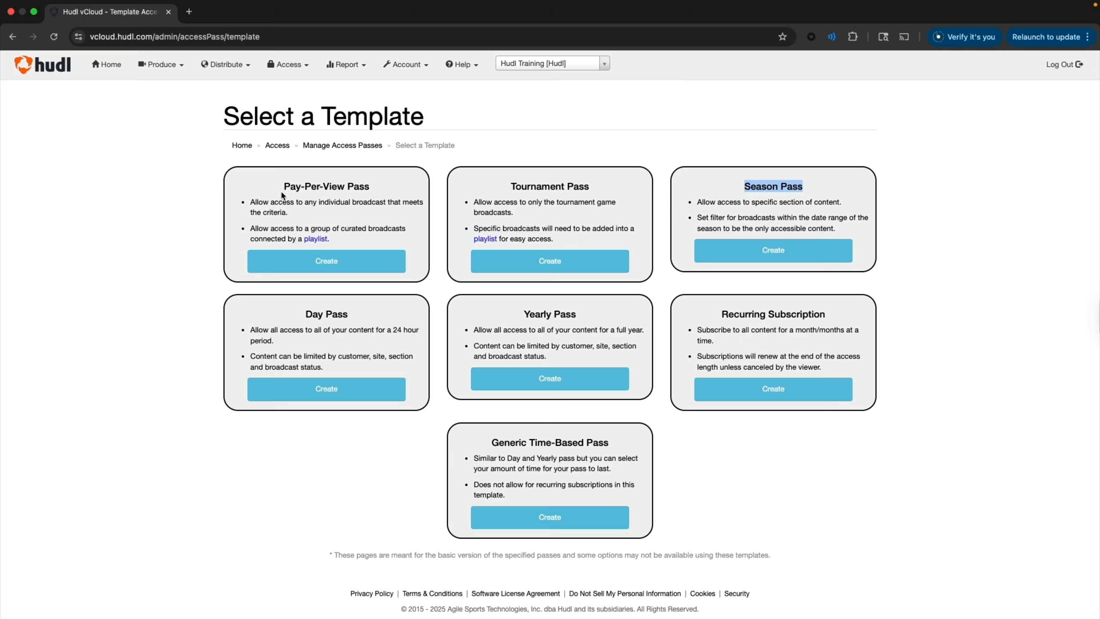
pyautogui.moveTo(281, 187); pyautogui.dragTo(383, 190)
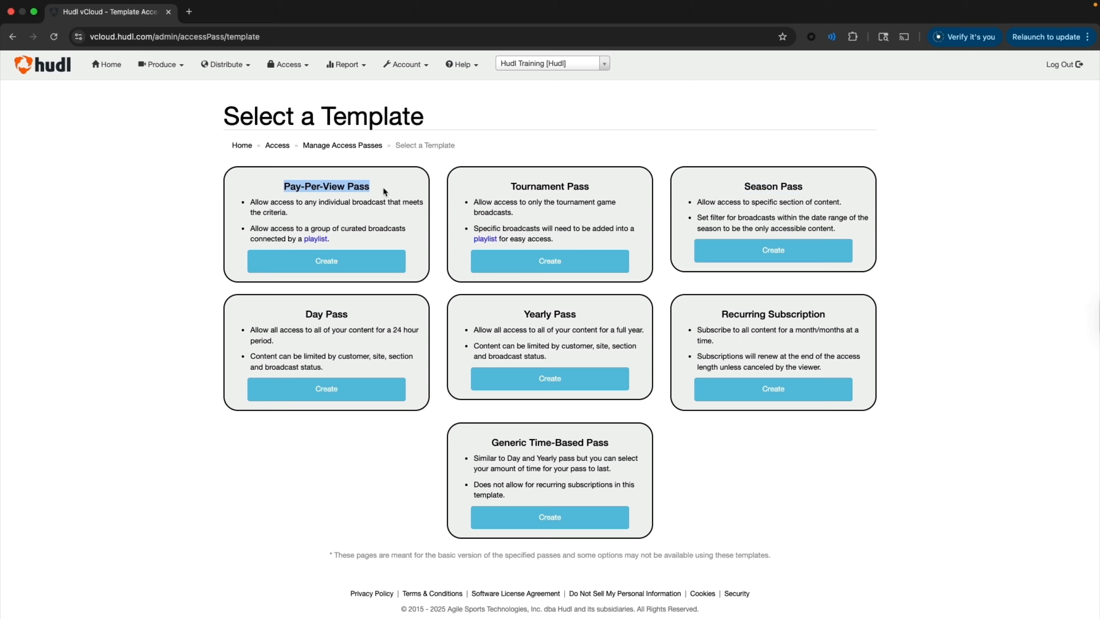
pyautogui.click(346, 265)
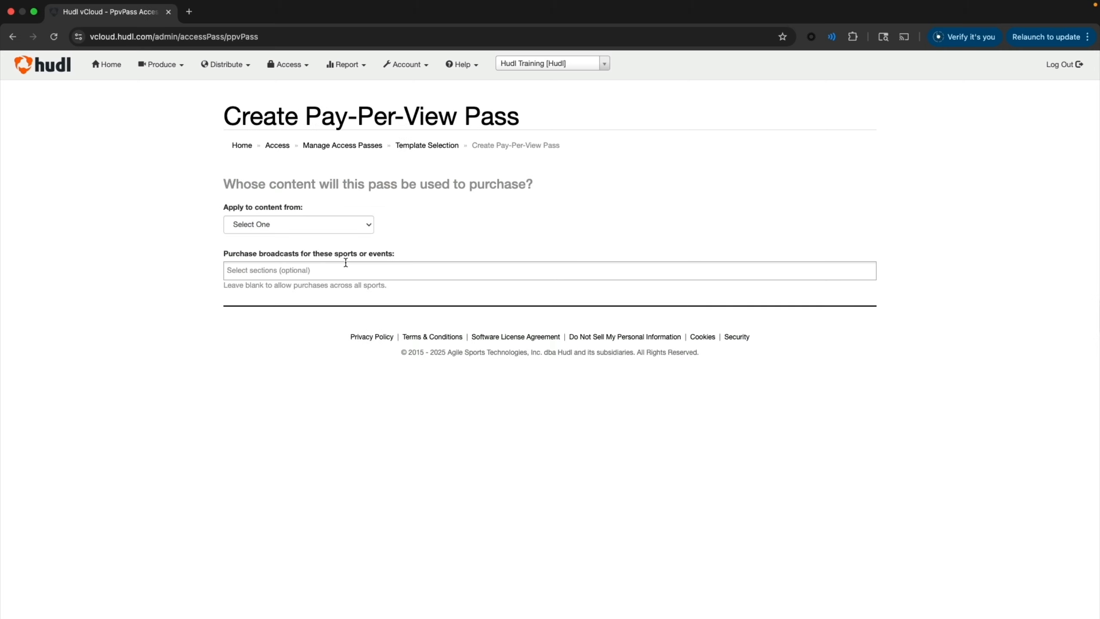
# Apply the pass to all content for a site and select Hudl Training [Hudl] as the broadcast source
pyautogui.click(314, 224)
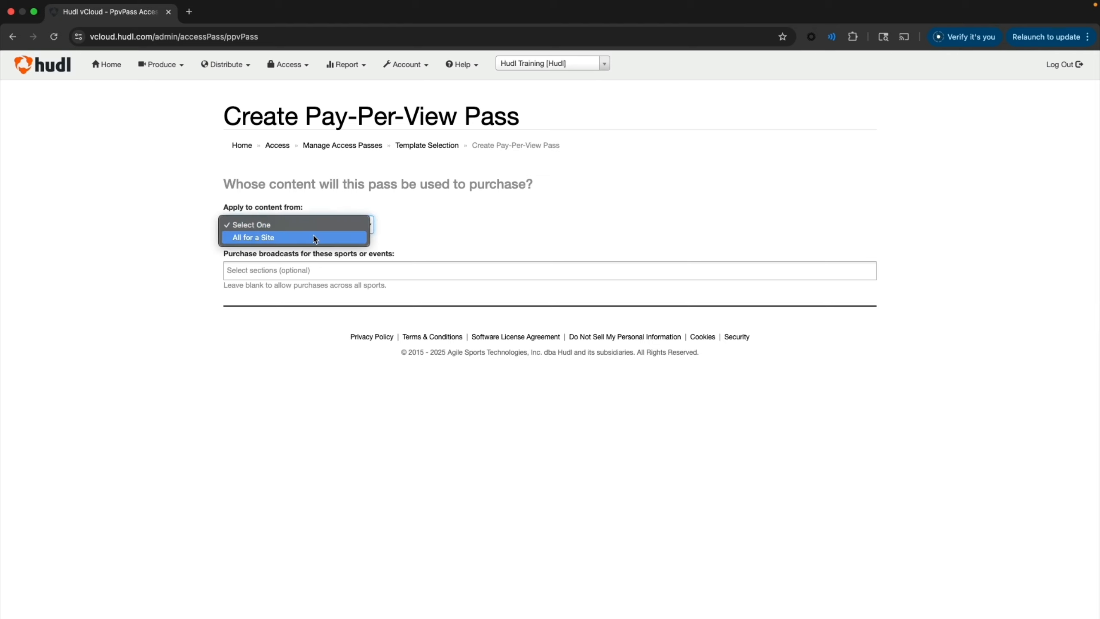
pyautogui.click(313, 238)
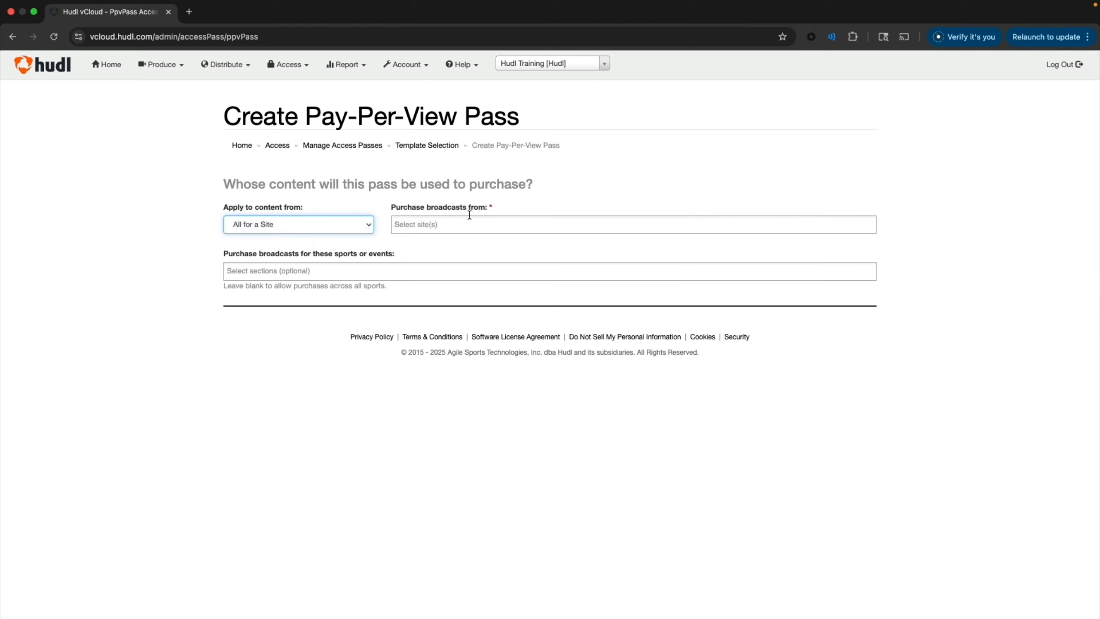
pyautogui.click(470, 222)
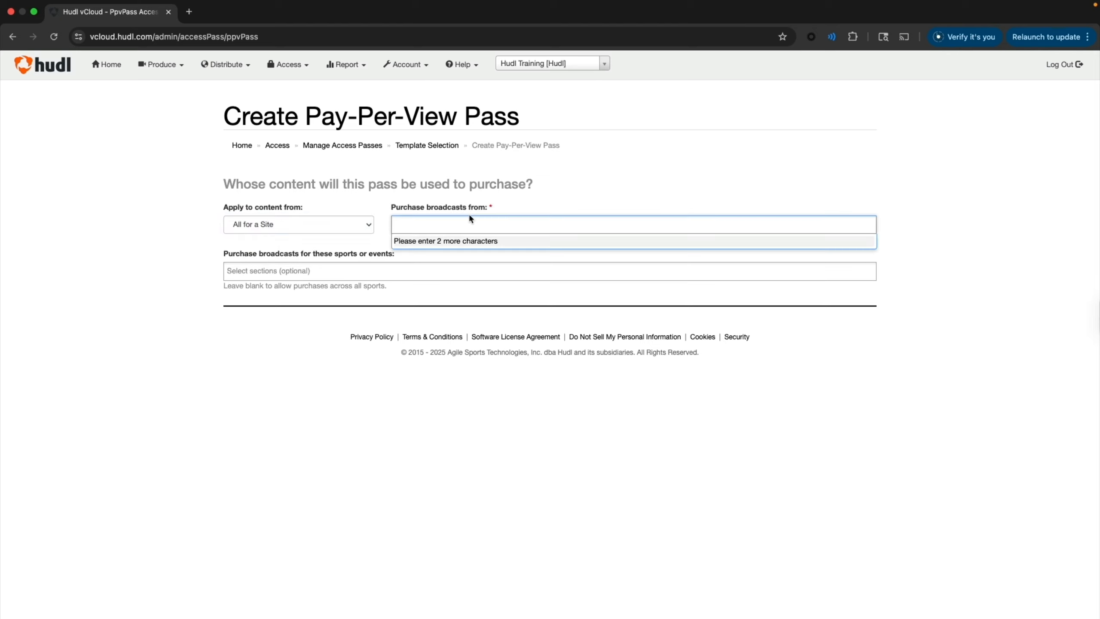
pyautogui.write('hudl t')
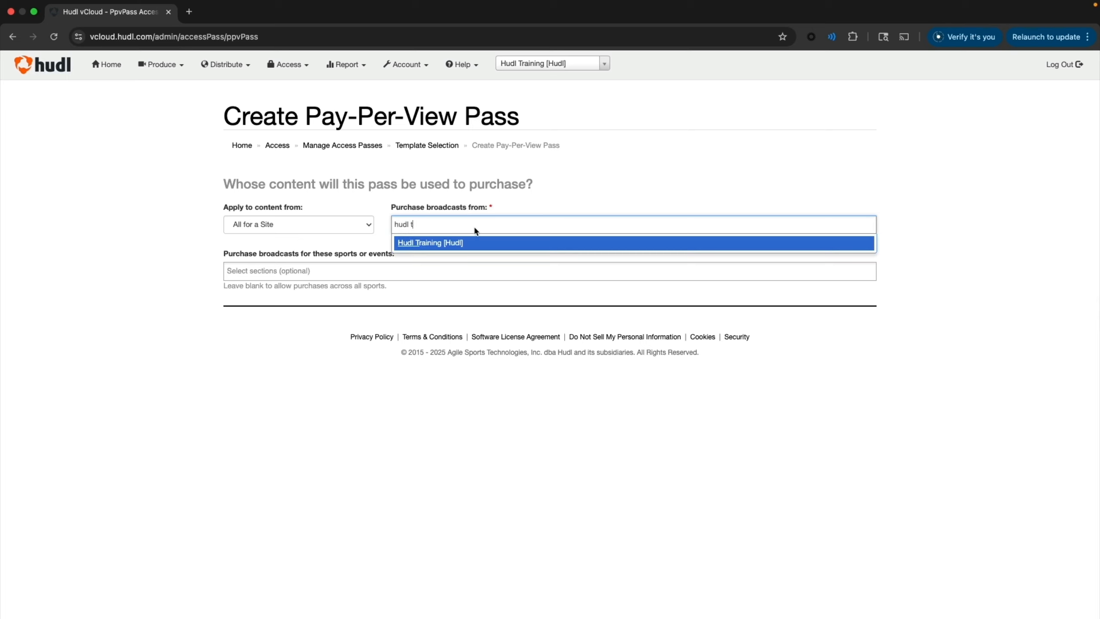
pyautogui.click(475, 240)
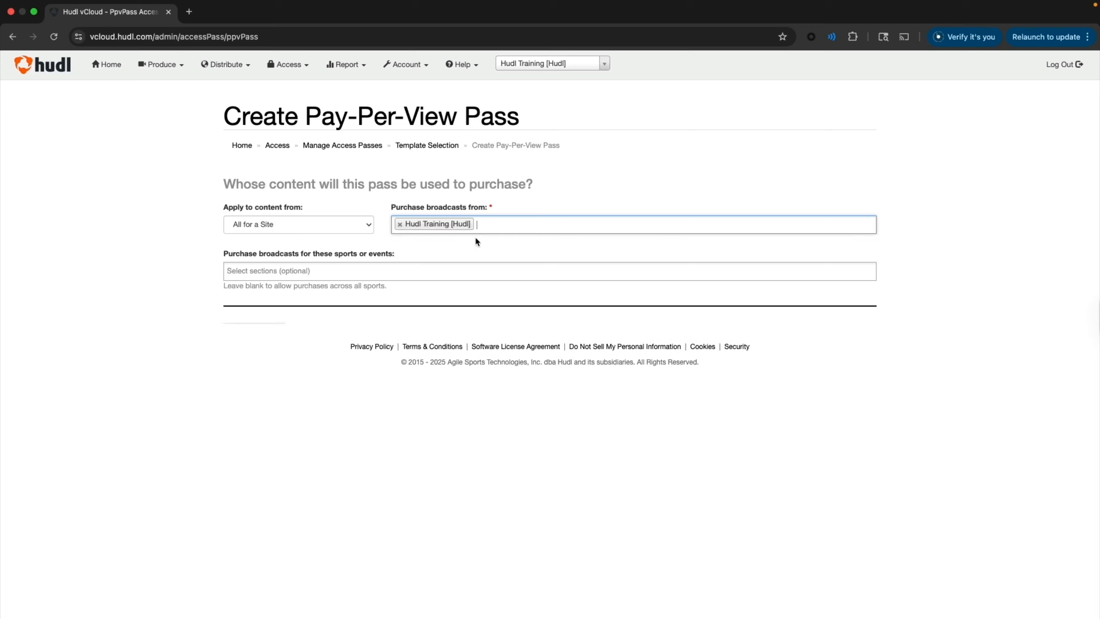
# Limit the pass to the Football, Volleyball and Basketball sections
pyautogui.click(261, 271)
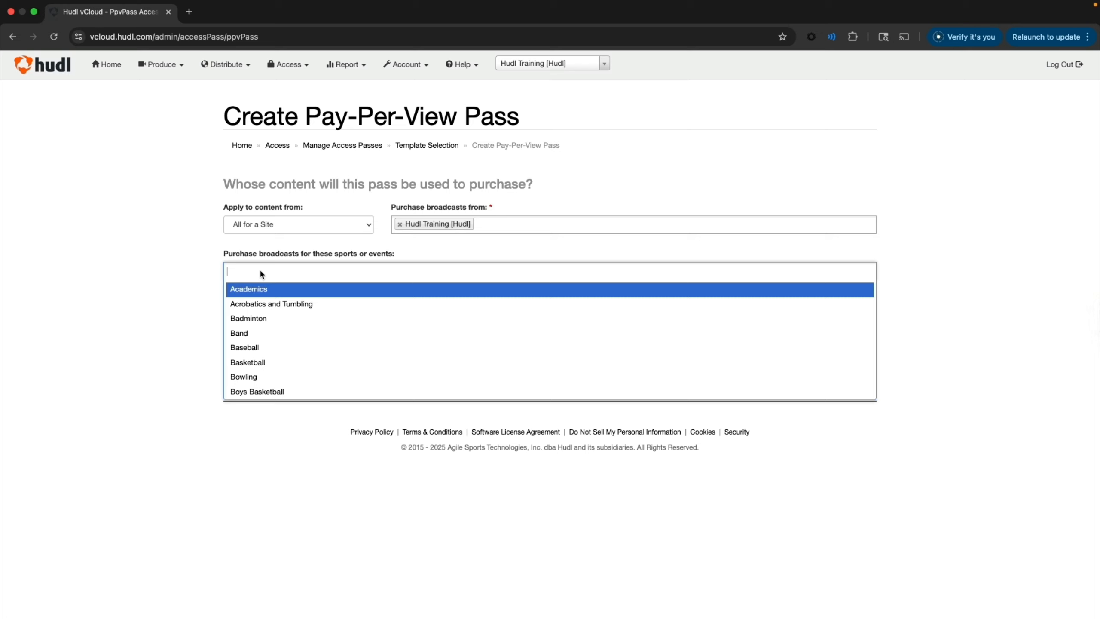
pyautogui.write('football')
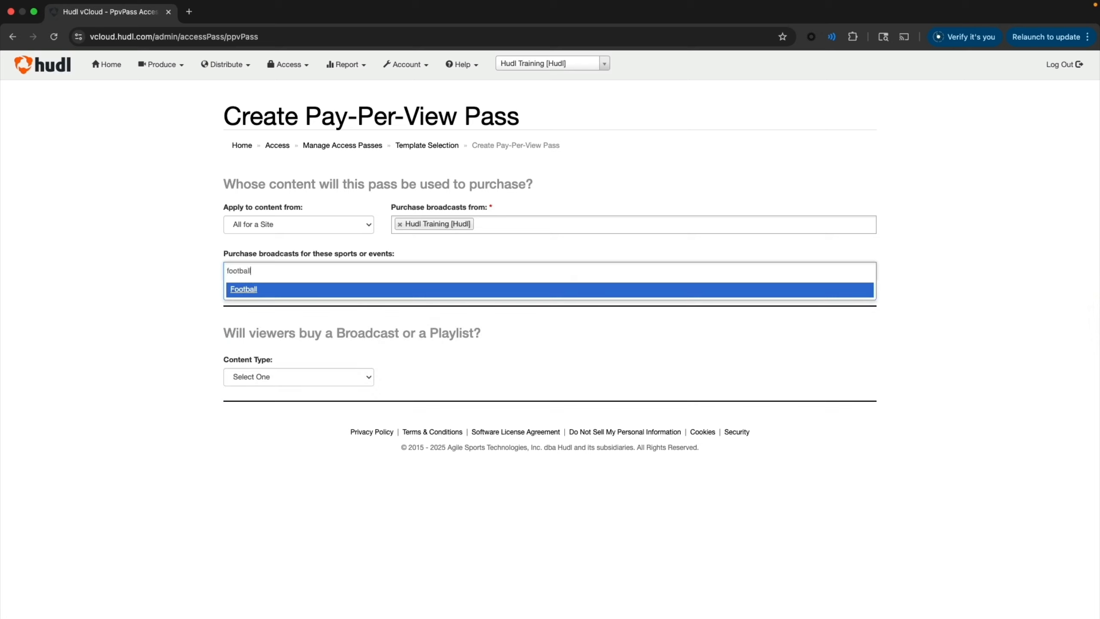
pyautogui.press('Return')
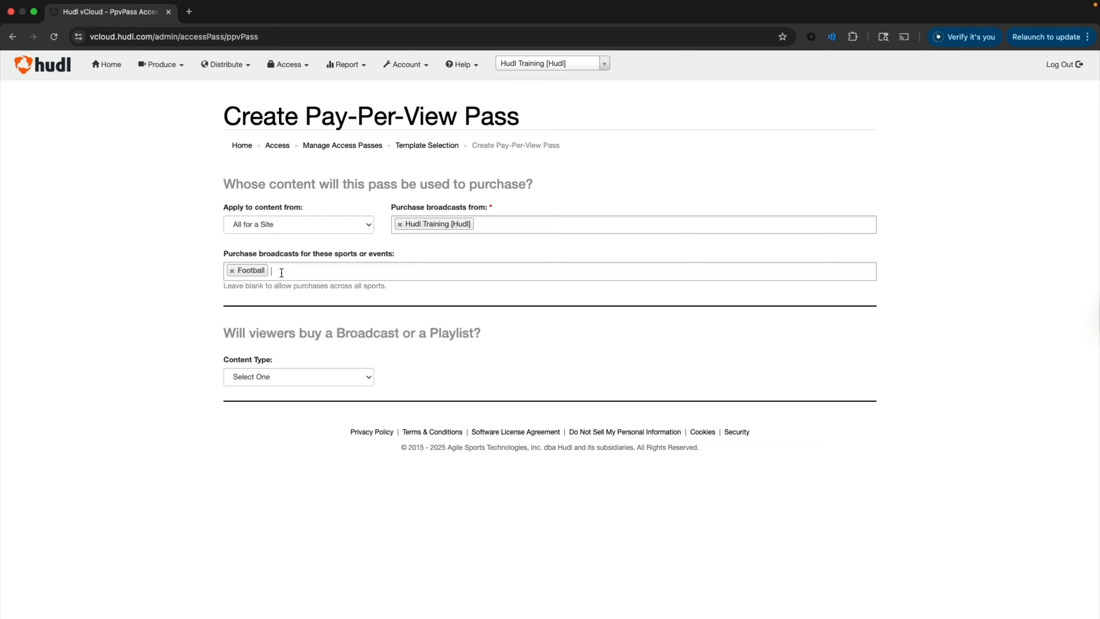
pyautogui.write('volleyball')
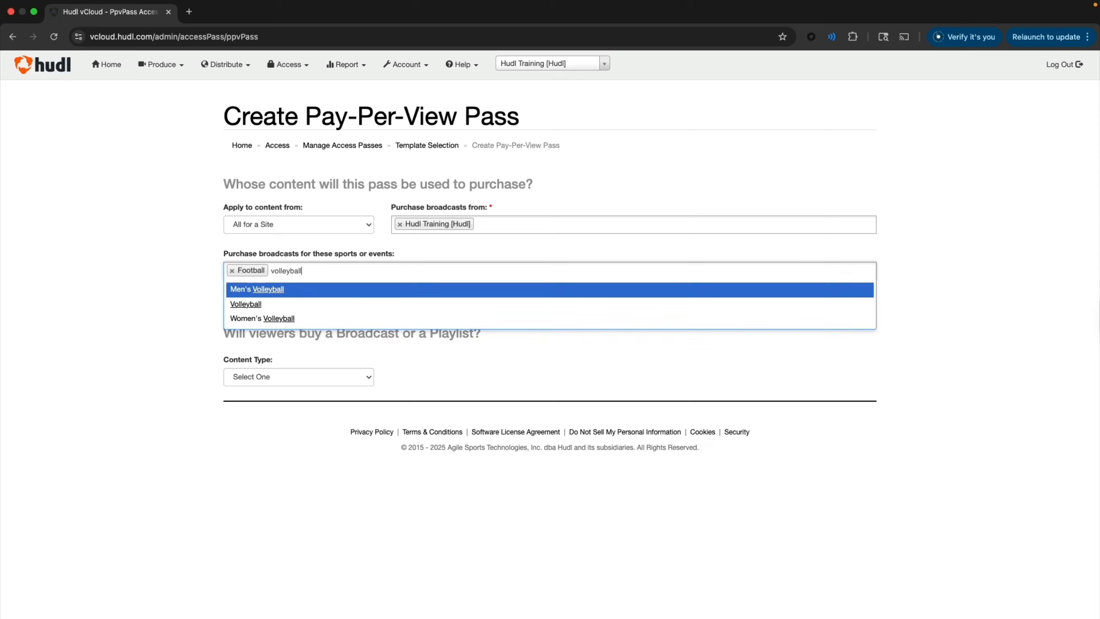
pyautogui.press('Down')
pyautogui.press('Return')
pyautogui.write('basketba')
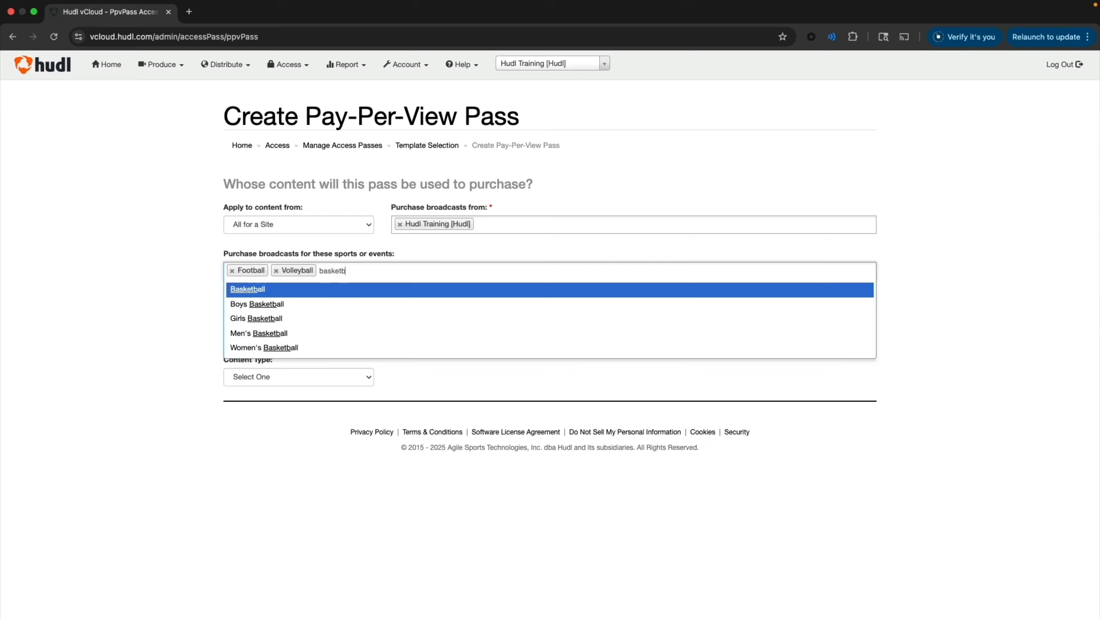
pyautogui.press('Return')
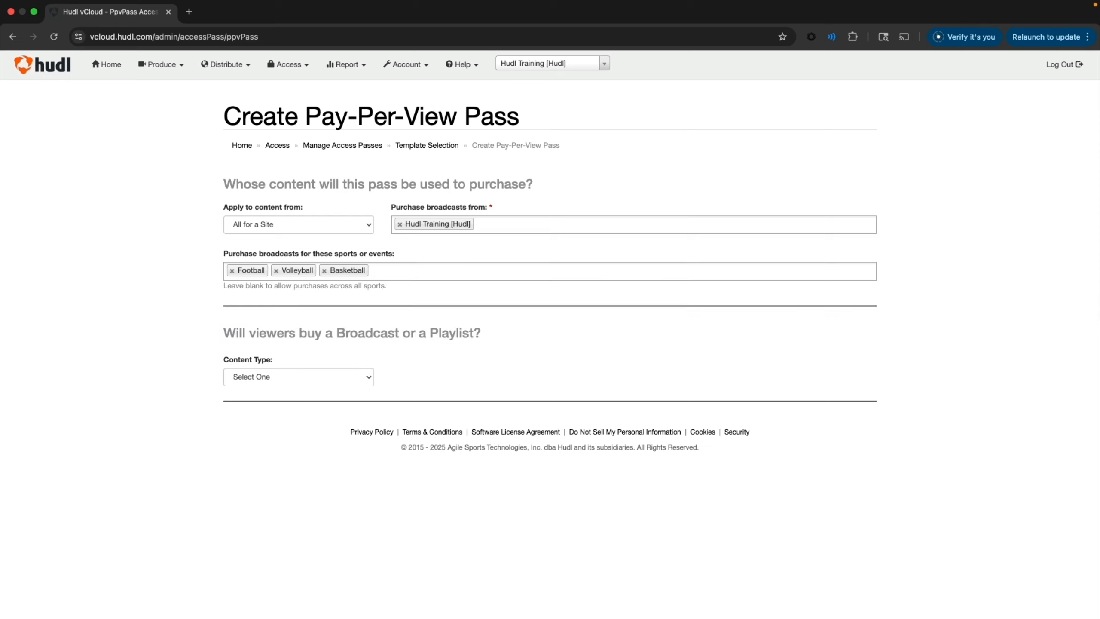
# Remove Basketball, Volleyball and Football from the pass's sports or events
pyautogui.click(324, 270)
pyautogui.click(276, 271)
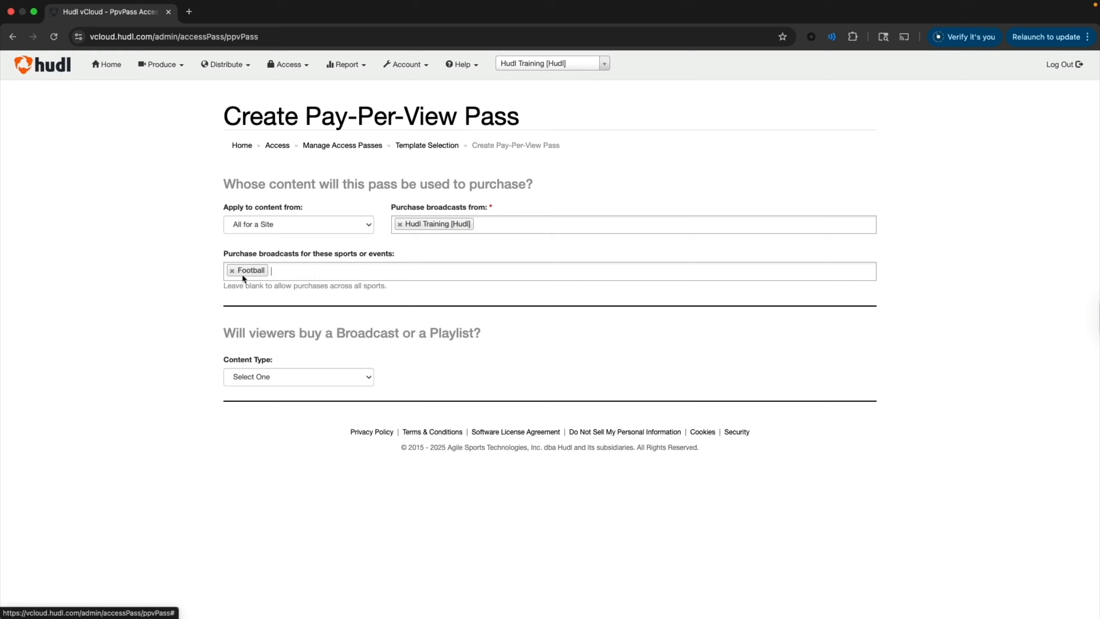
pyautogui.click(231, 271)
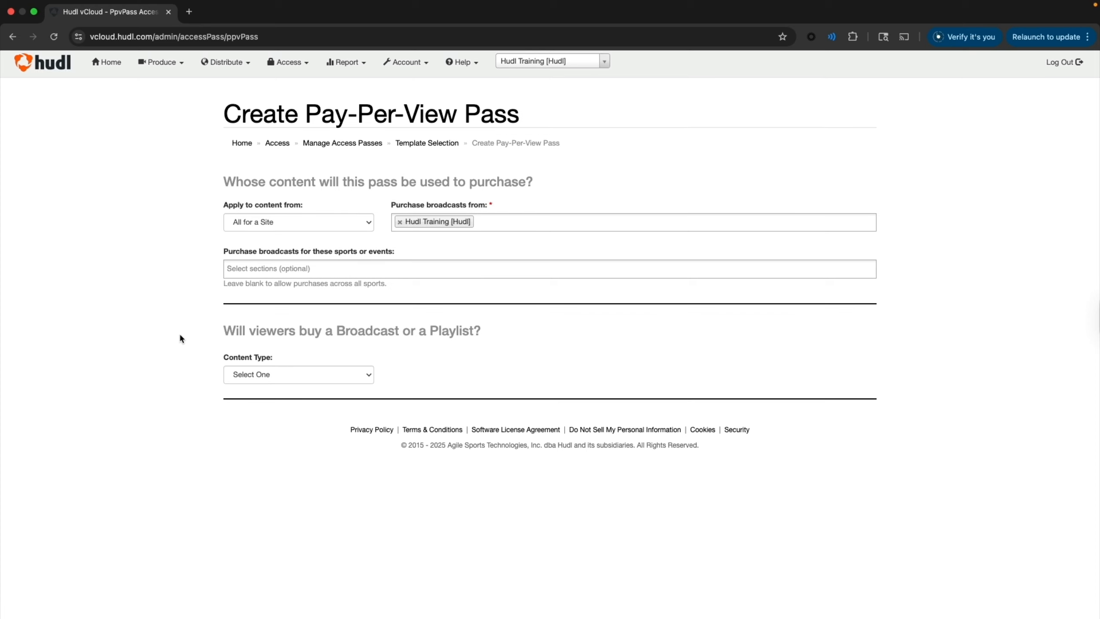
pyautogui.click(268, 368)
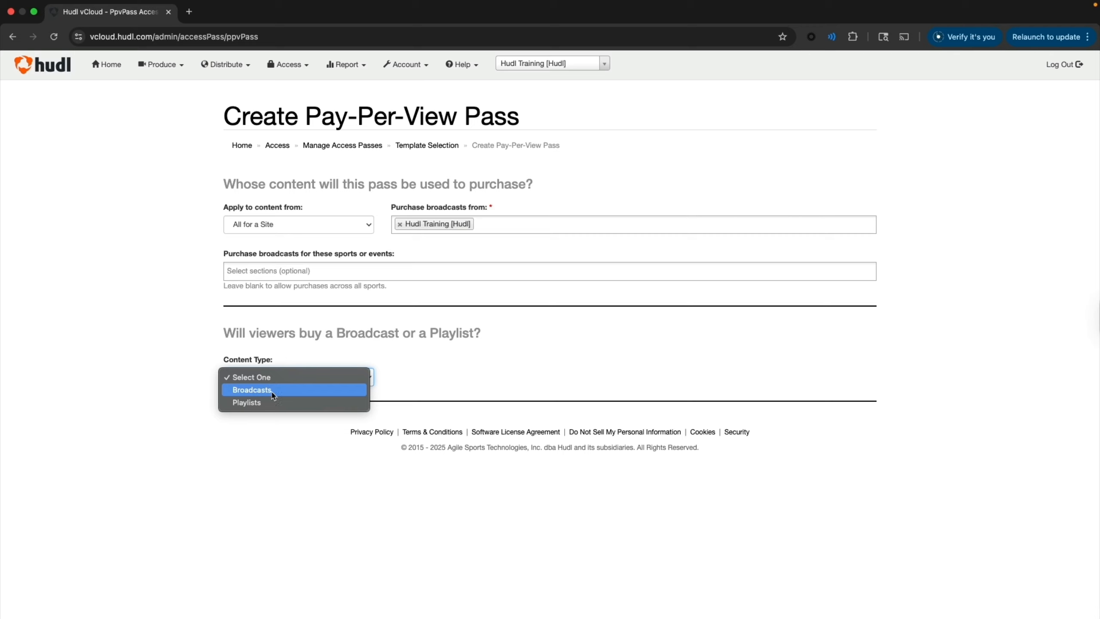
pyautogui.click(272, 391)
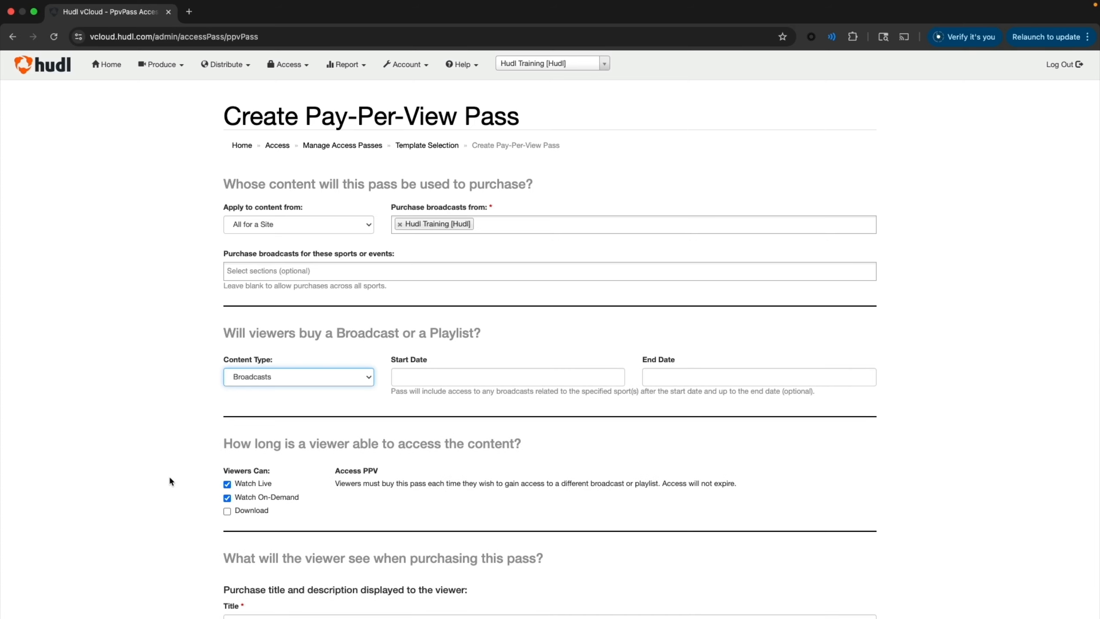
pyautogui.scroll(-3, 170, 481)
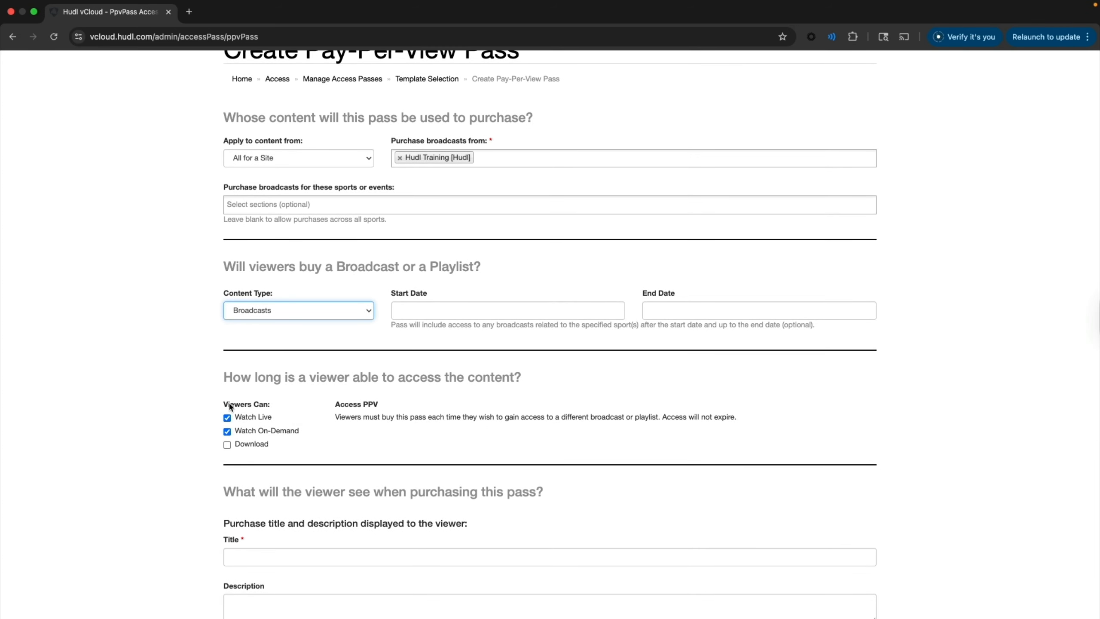
pyautogui.scroll(-3, 231, 406)
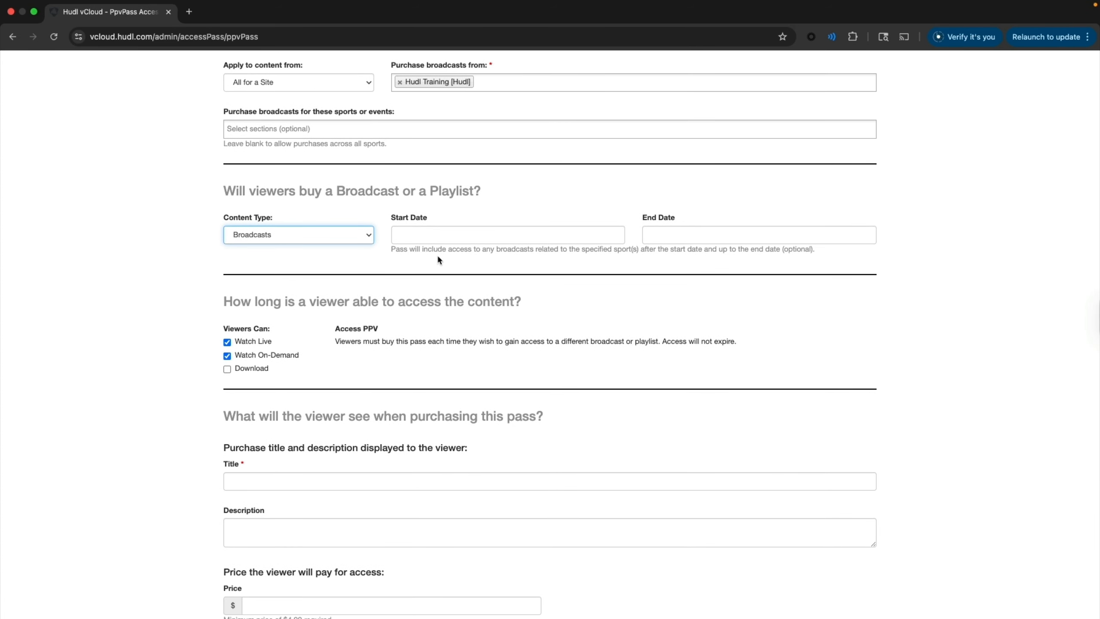
pyautogui.click(436, 236)
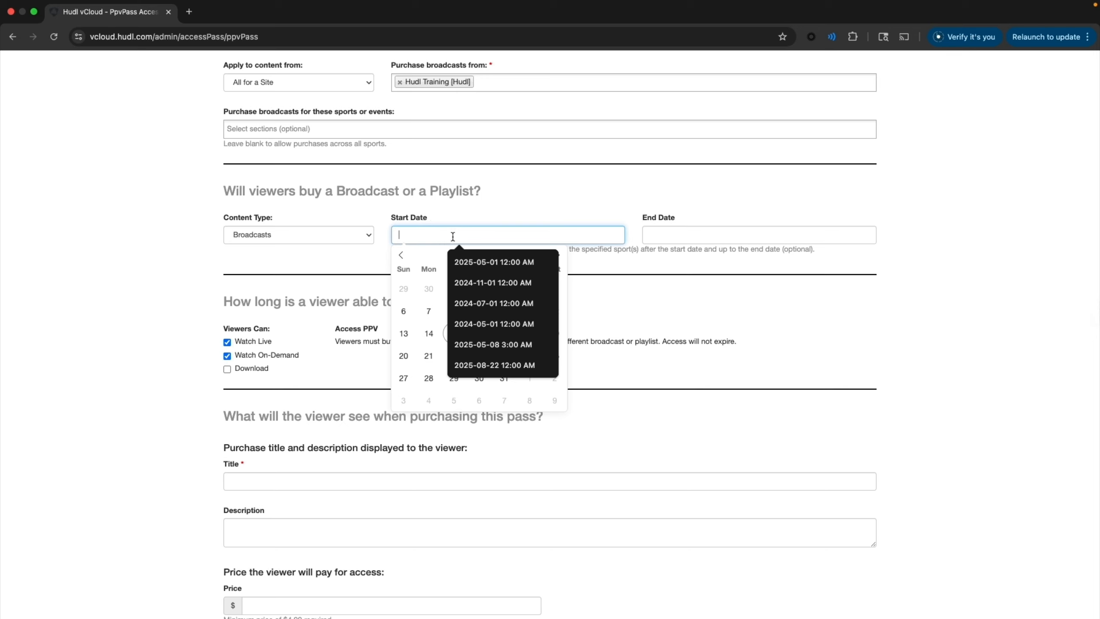
pyautogui.click(403, 311)
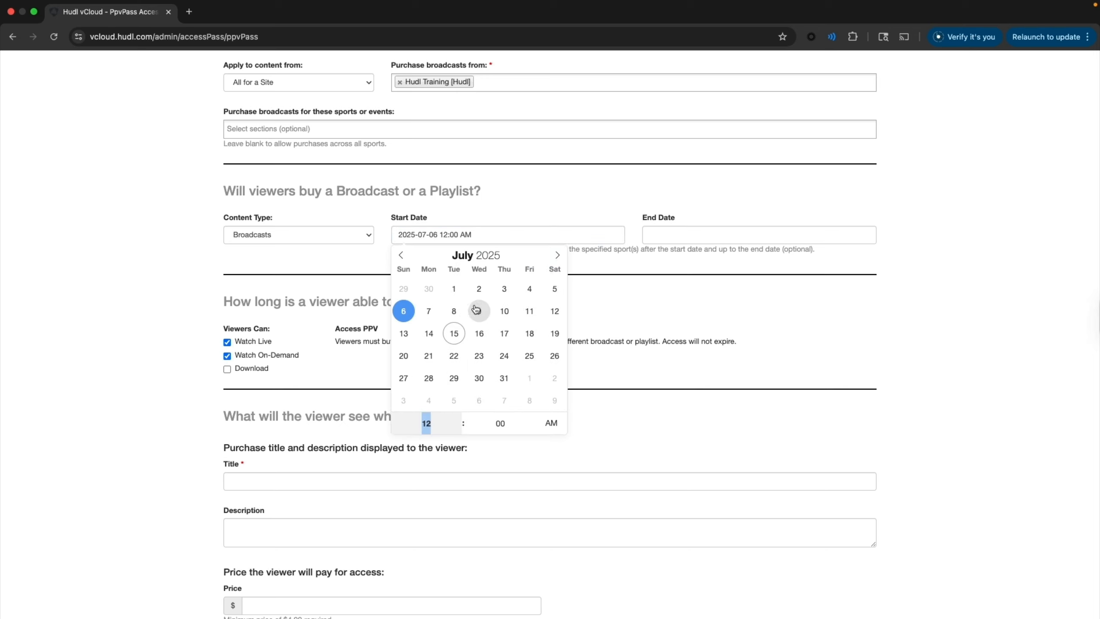
pyautogui.click(461, 292)
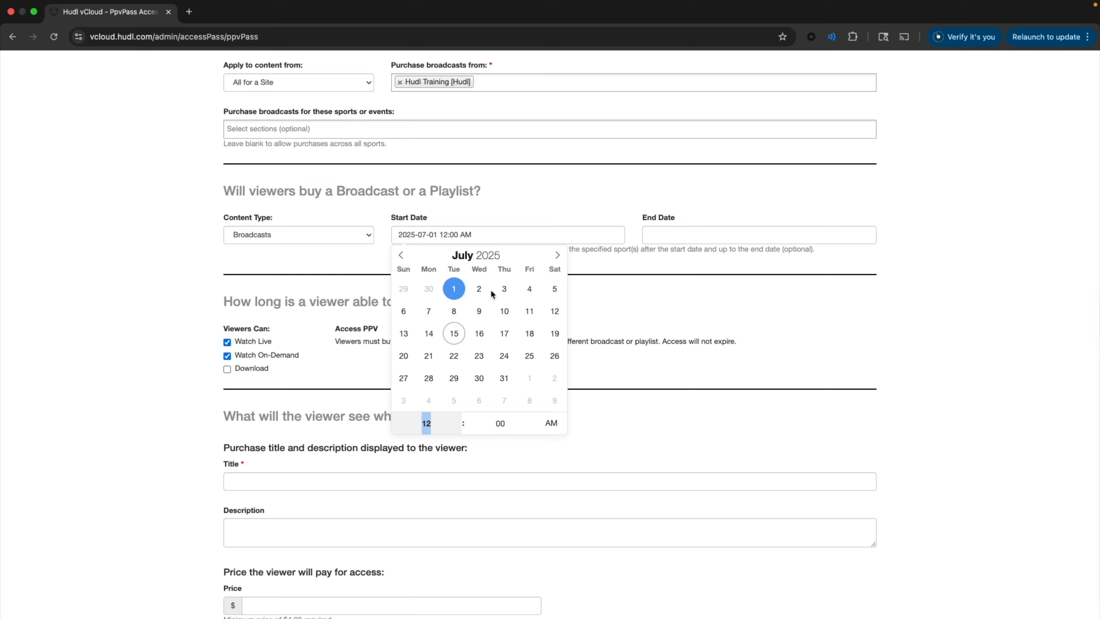
pyautogui.click(558, 256)
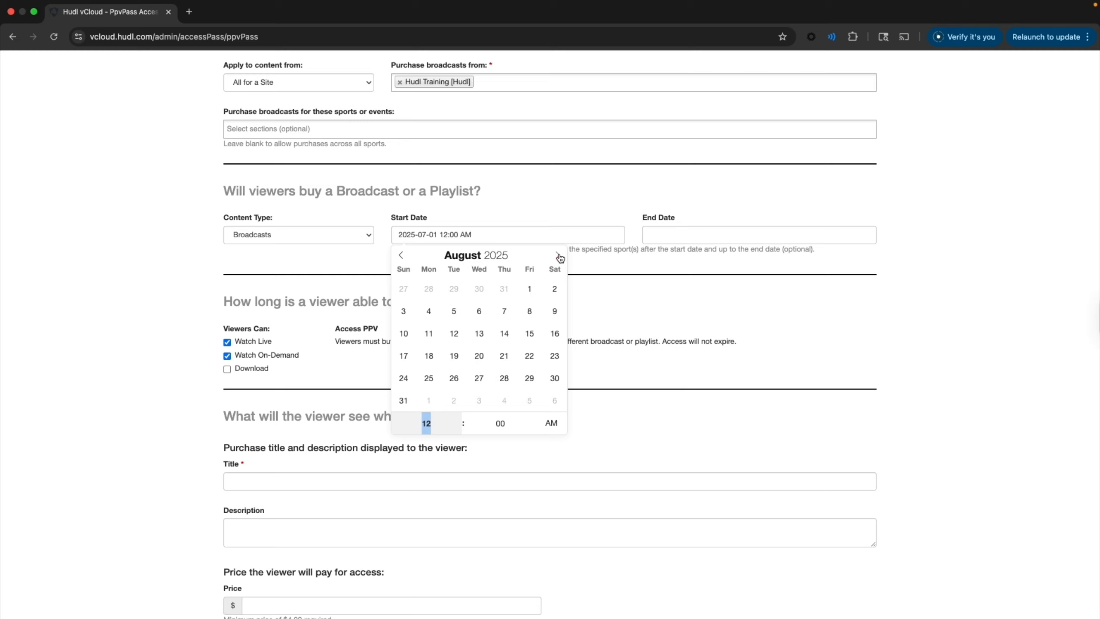
pyautogui.click(526, 295)
pyautogui.click(647, 239)
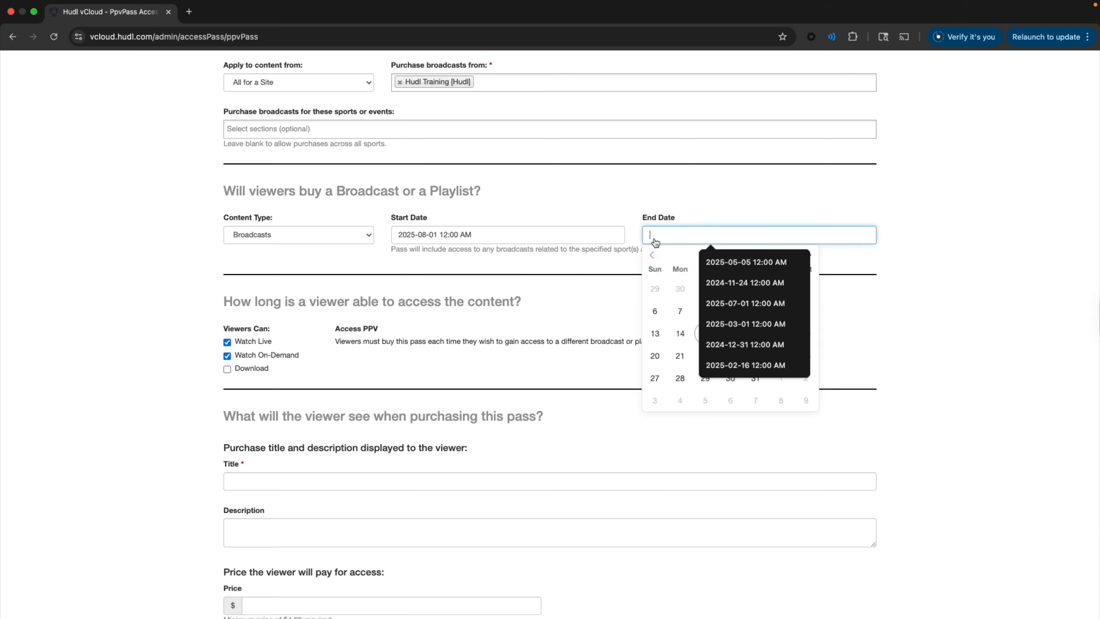
pyautogui.click(793, 363)
pyautogui.click(808, 255)
pyautogui.click(808, 255)
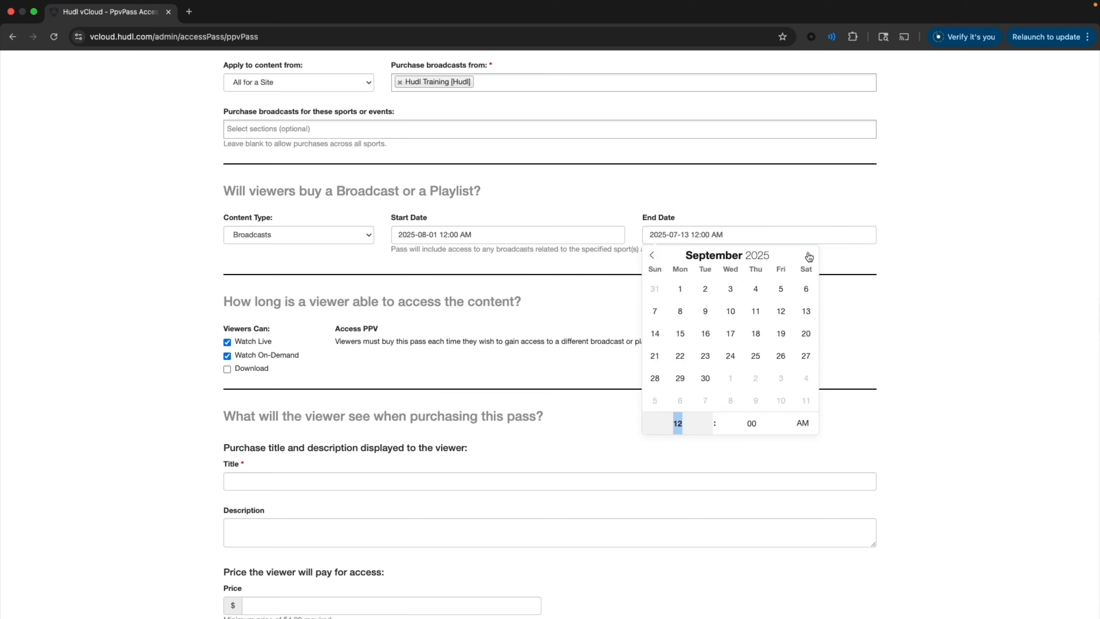
pyautogui.click(808, 255)
pyautogui.click(808, 255)
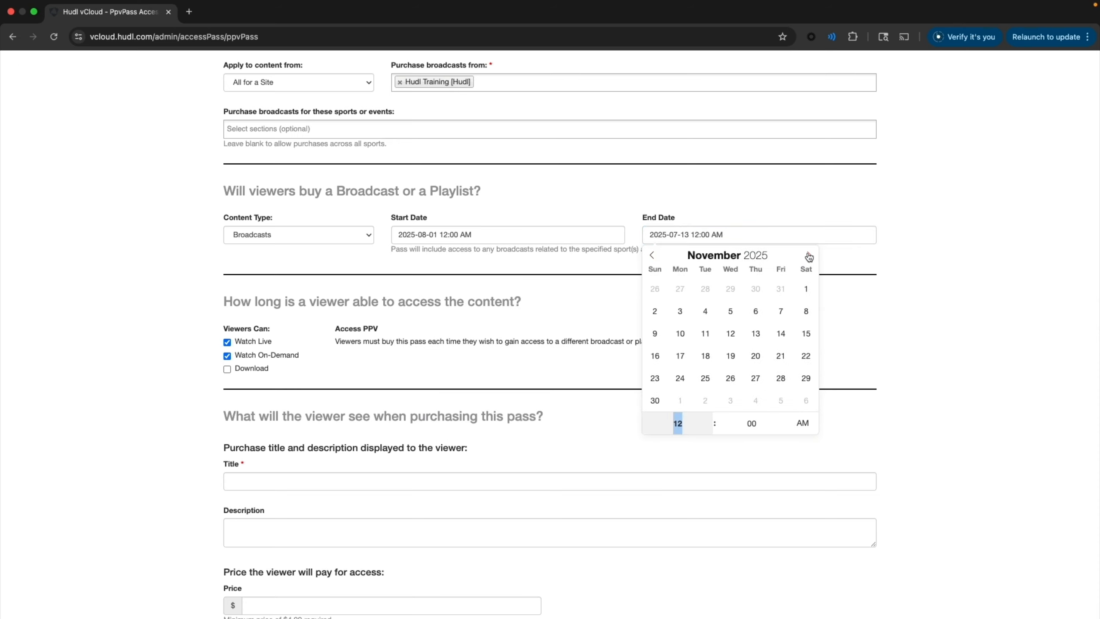
pyautogui.click(806, 289)
pyautogui.click(868, 304)
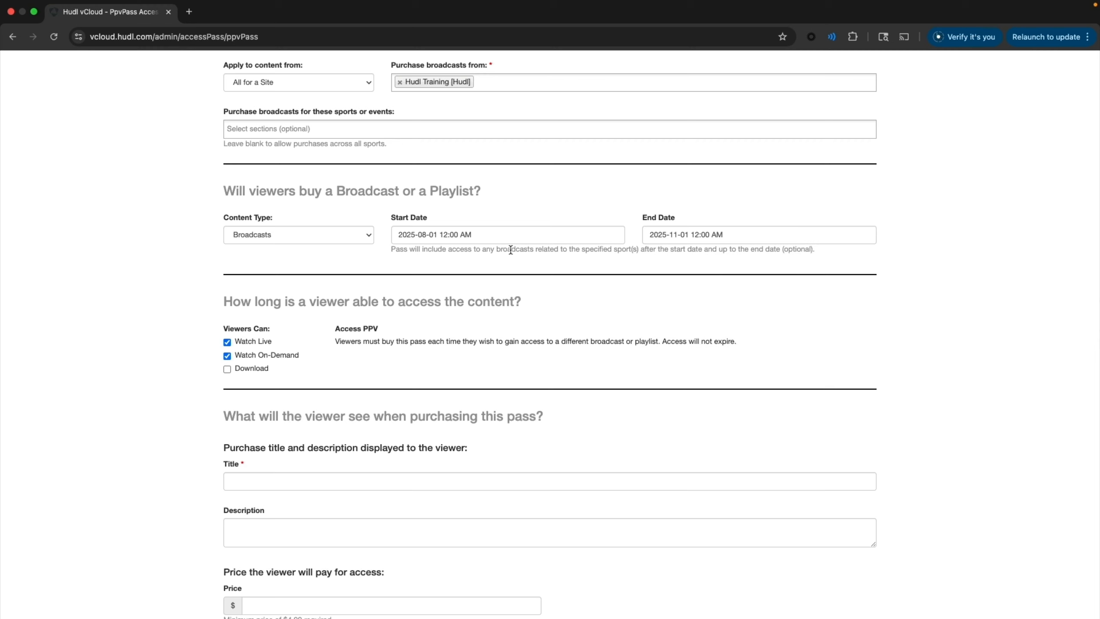
pyautogui.scroll(3, 454, 189)
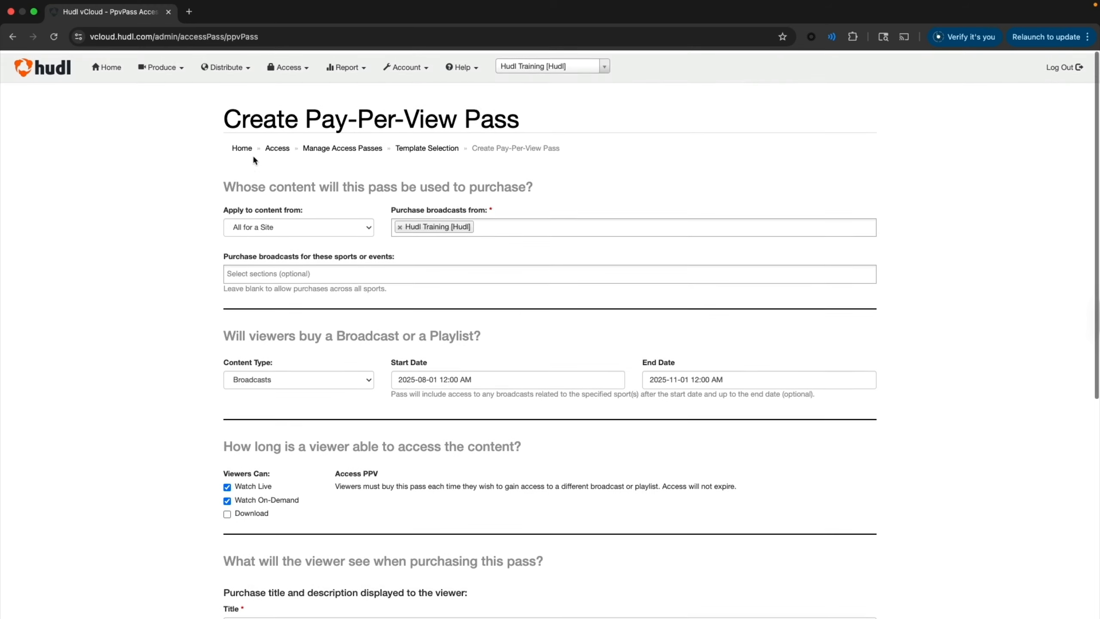
pyautogui.scroll(-2, 337, 378)
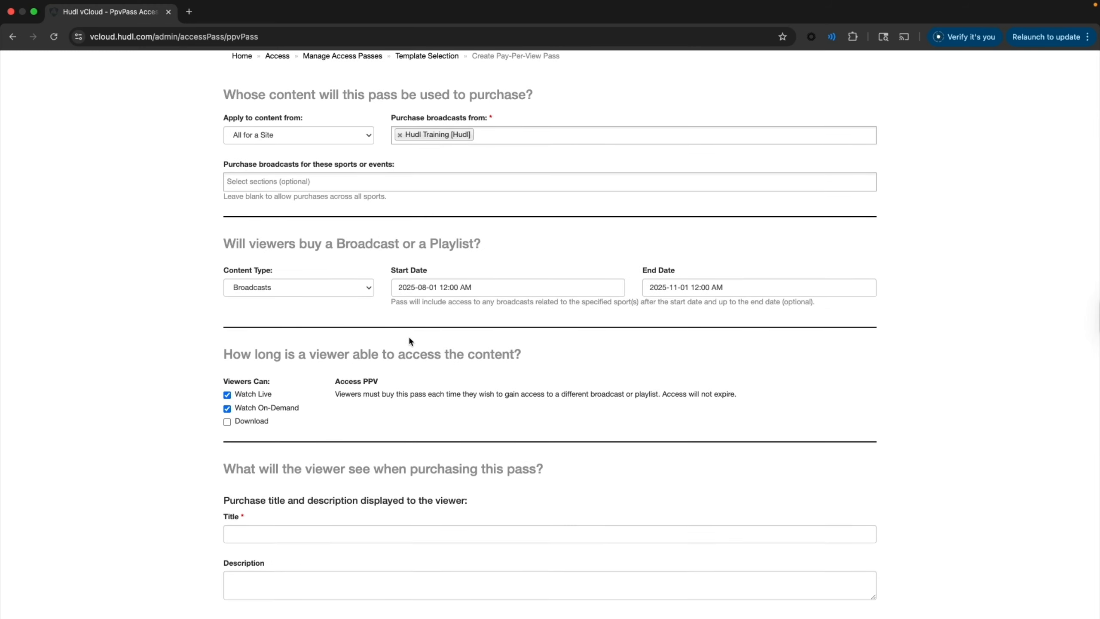
pyautogui.click(720, 288)
pyautogui.click(807, 308)
pyautogui.click(807, 307)
pyautogui.click(807, 308)
pyautogui.click(806, 308)
pyautogui.click(807, 307)
pyautogui.click(806, 308)
pyautogui.click(806, 308)
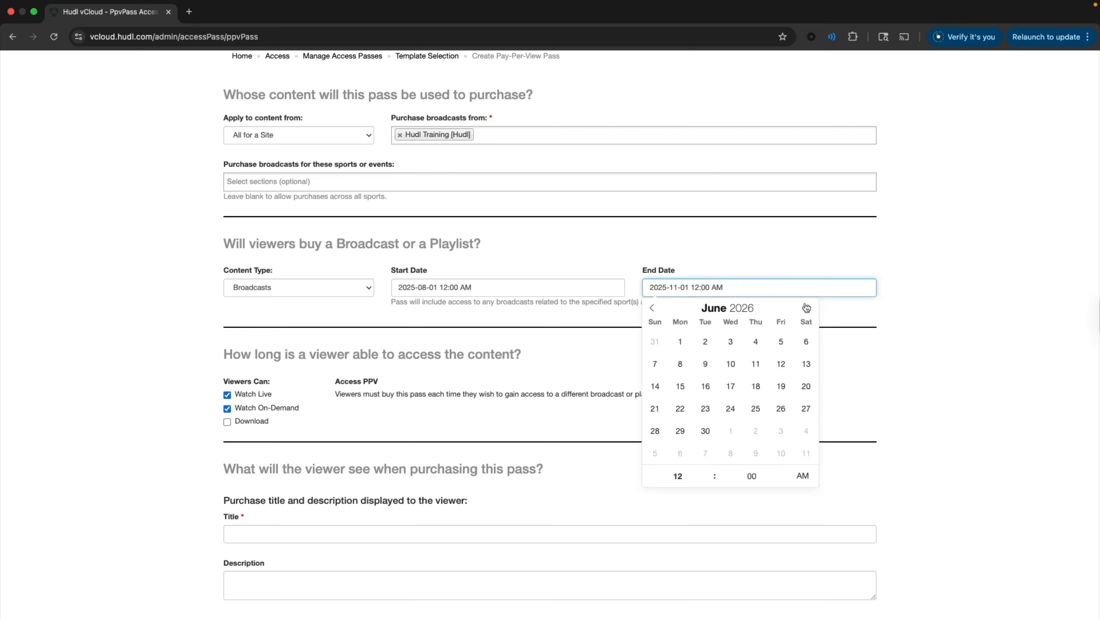
pyautogui.click(705, 431)
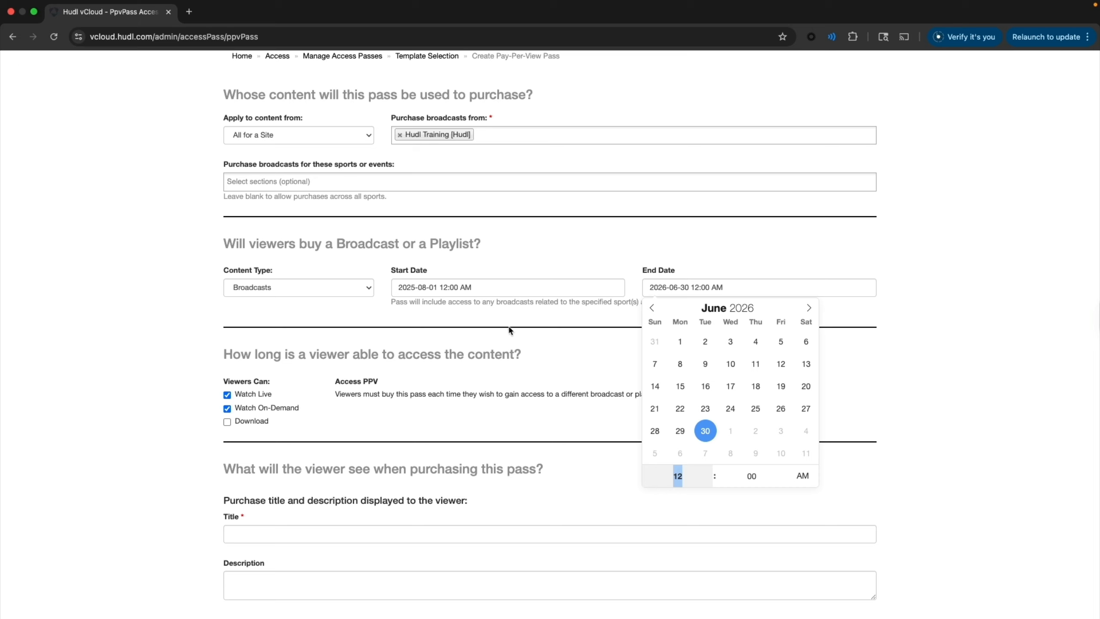
pyautogui.click(450, 312)
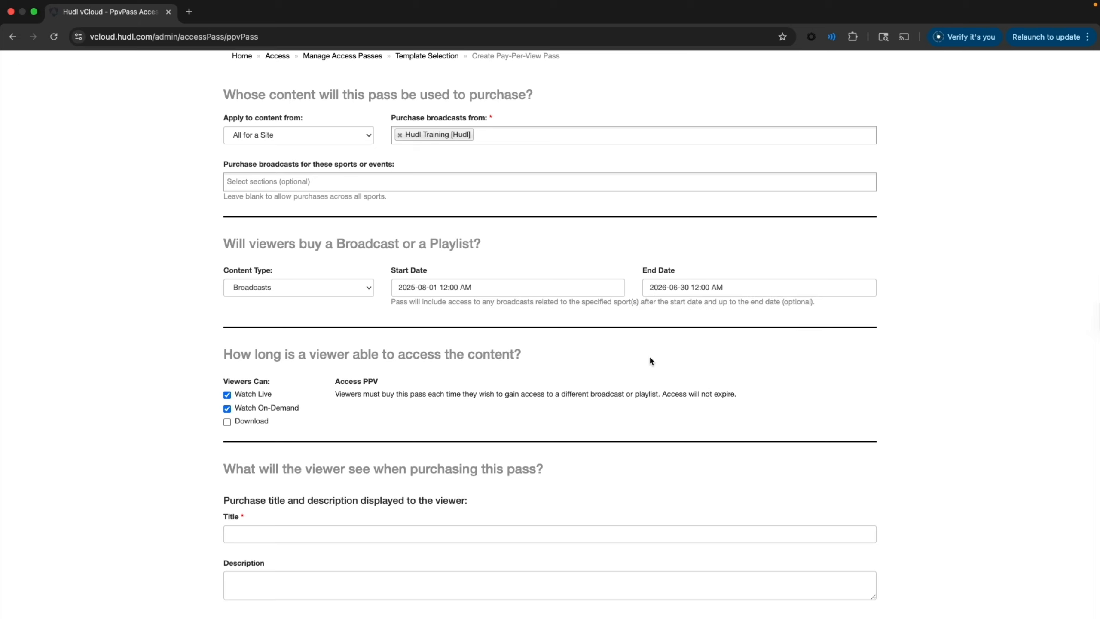
# Clear the end date and the start date so the pass has no date range for included broadcasts
pyautogui.doubleClick(729, 290)
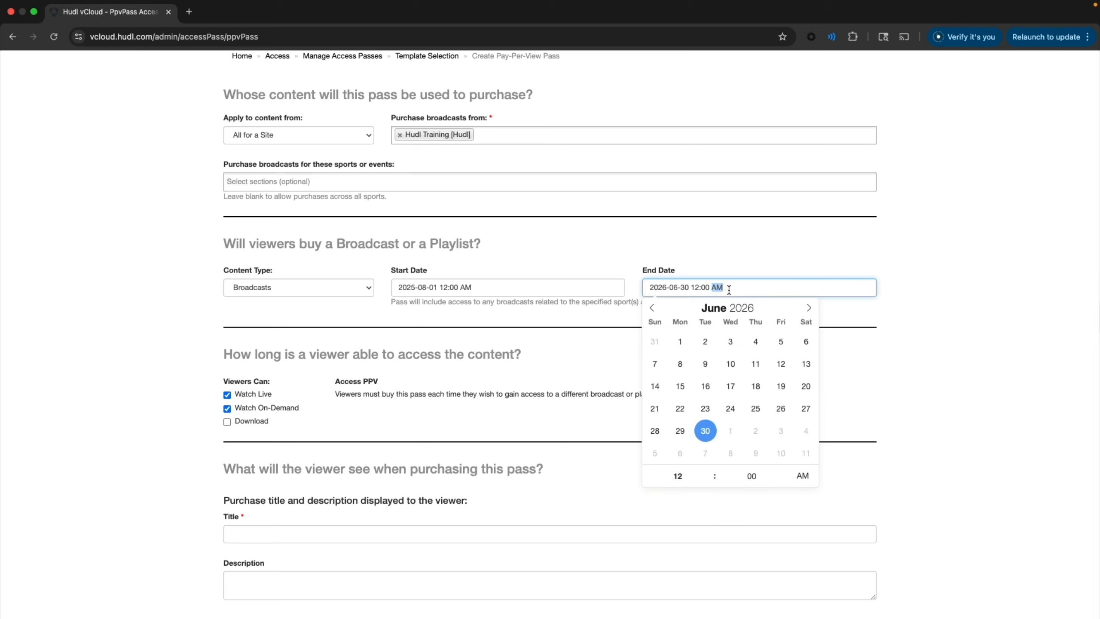
pyautogui.press('super+a')
pyautogui.press('BackSpace')
pyautogui.hotkey('shift', 'Tab')
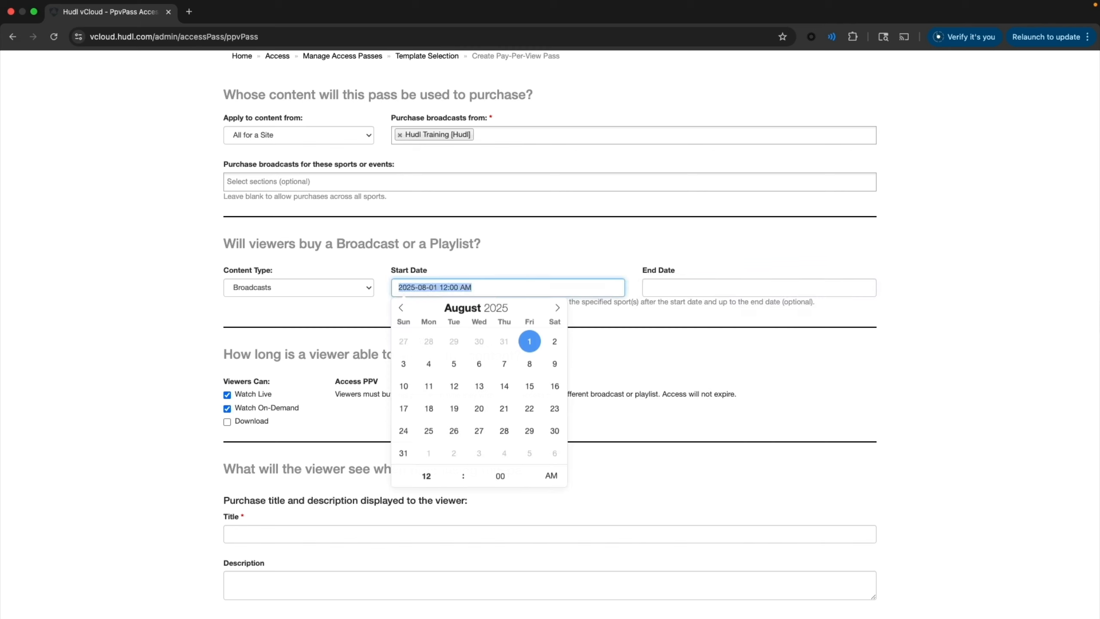
pyautogui.press('BackSpace')
pyautogui.click(717, 345)
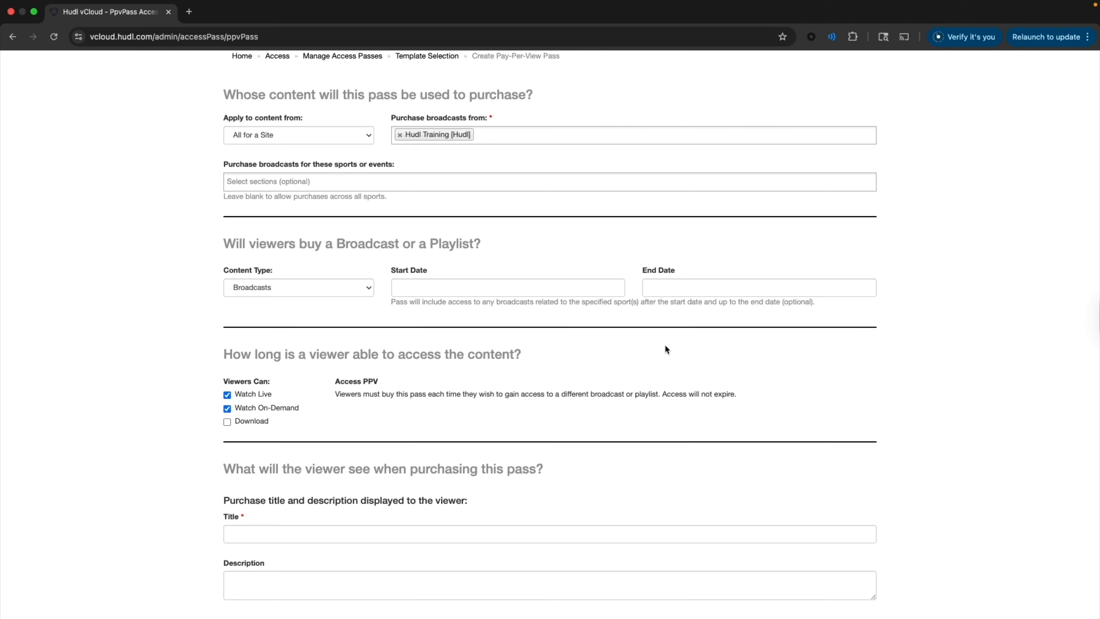
# Enter "Single Game Pass" as the purchase title displayed to the viewer
pyautogui.scroll(-5, 179, 412)
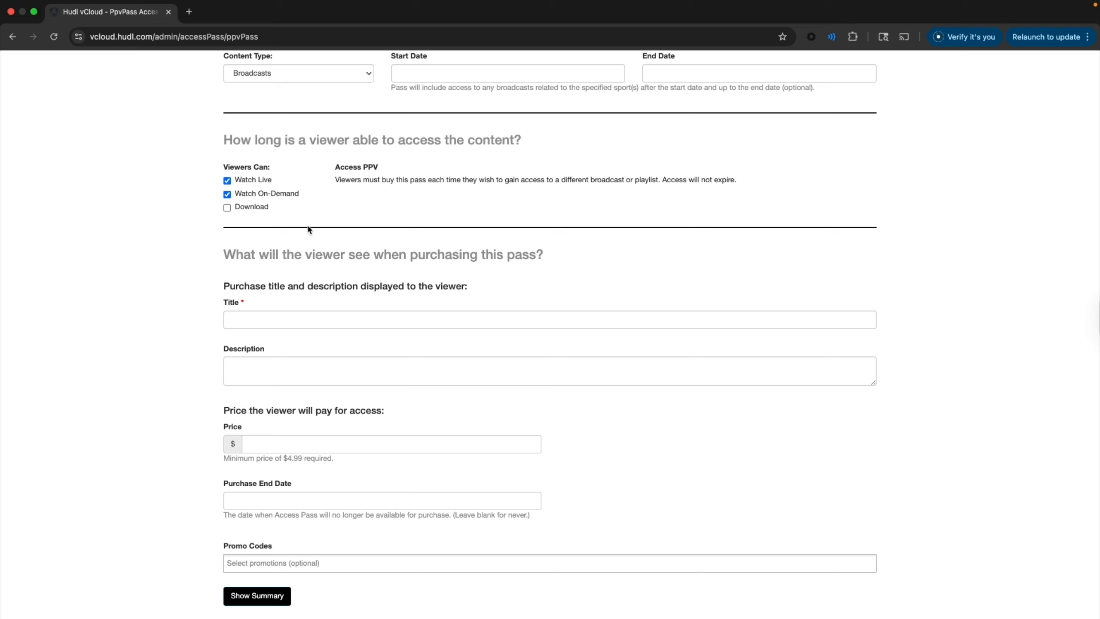
pyautogui.scroll(-2, 298, 261)
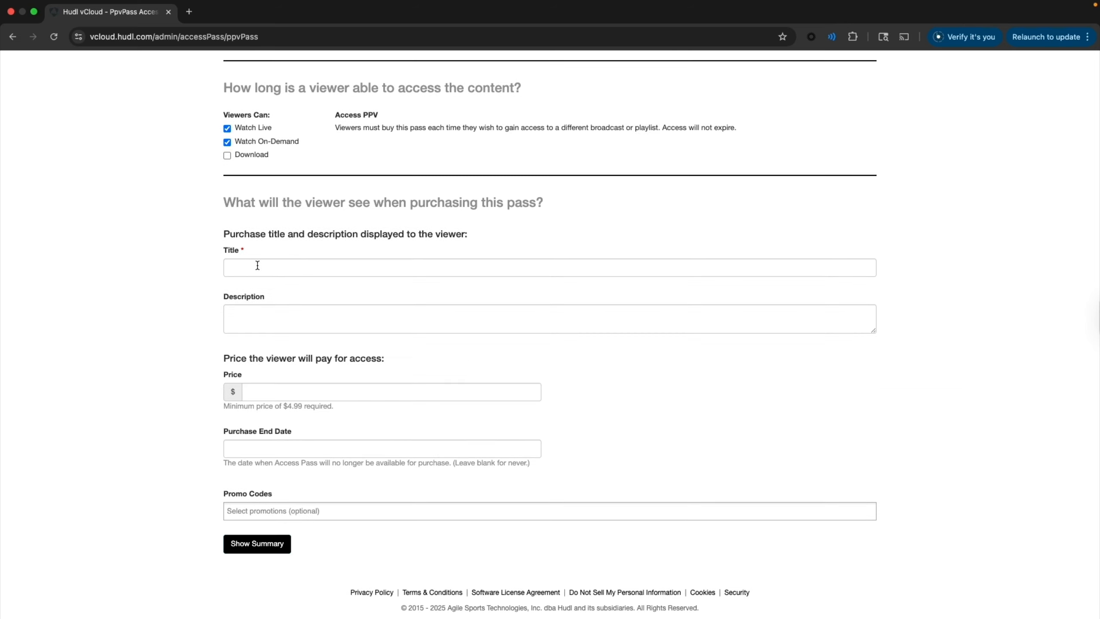
pyautogui.click(282, 269)
pyautogui.write('Hudl Training')
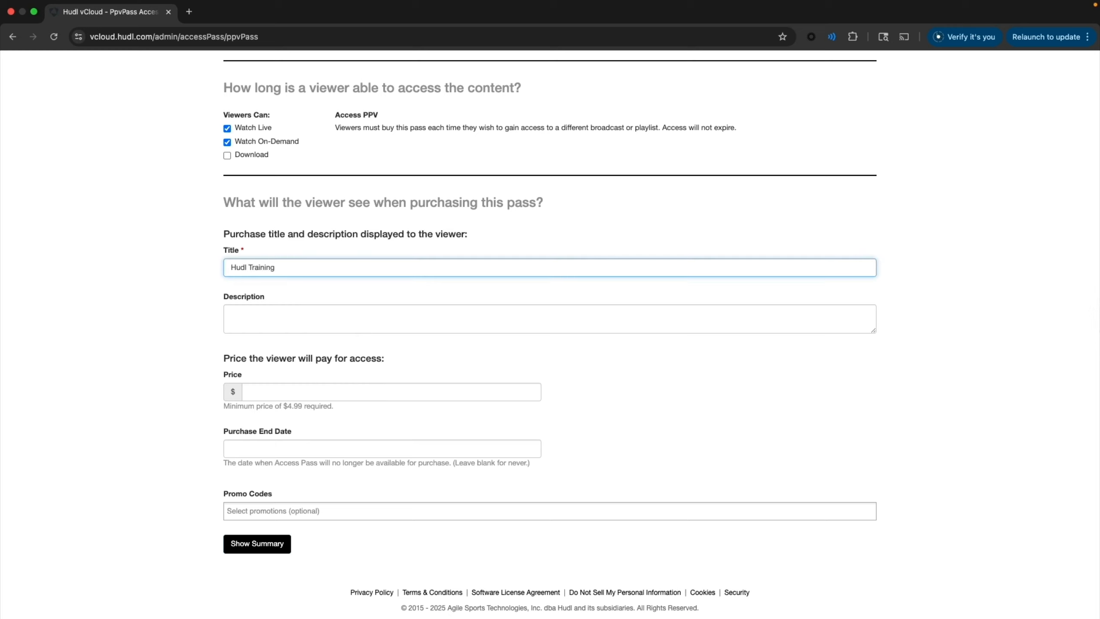
pyautogui.write(' - Single Game Pass')
pyautogui.press('super+BackSpace')
pyautogui.press('Delete')
pyautogui.scroll(10, 190, 266)
pyautogui.scroll(-1, 198, 269)
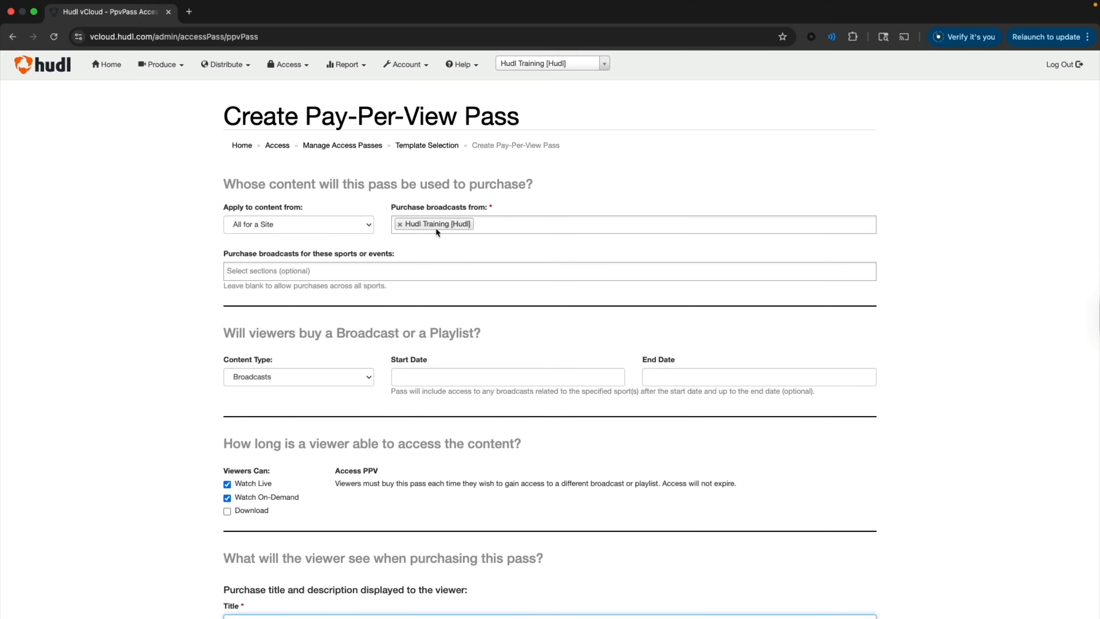
pyautogui.scroll(-8, 253, 395)
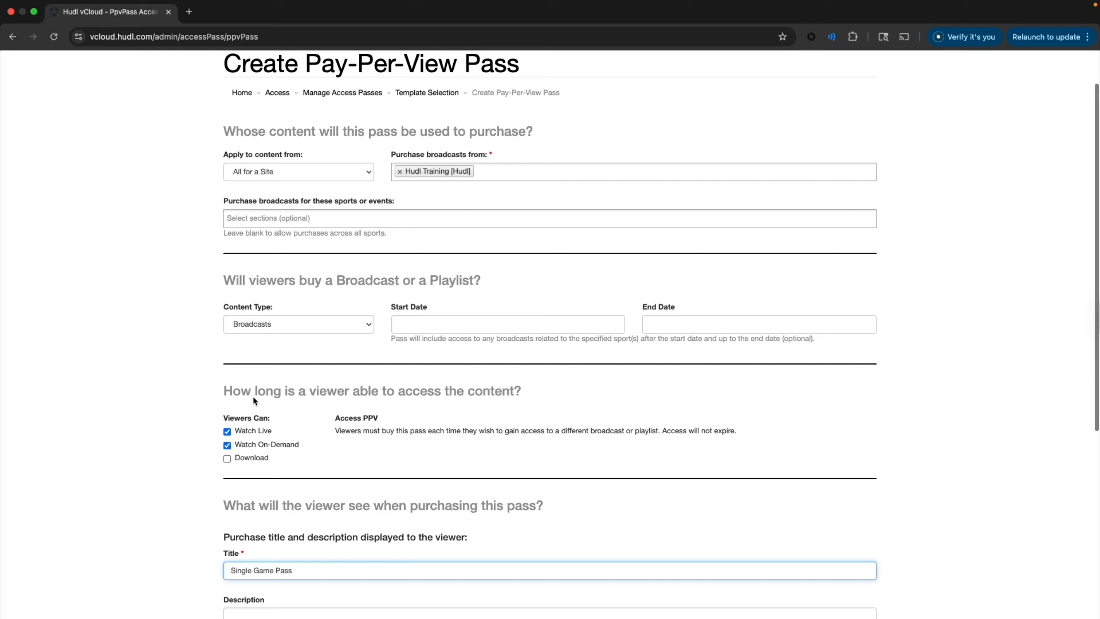
pyautogui.click(222, 300)
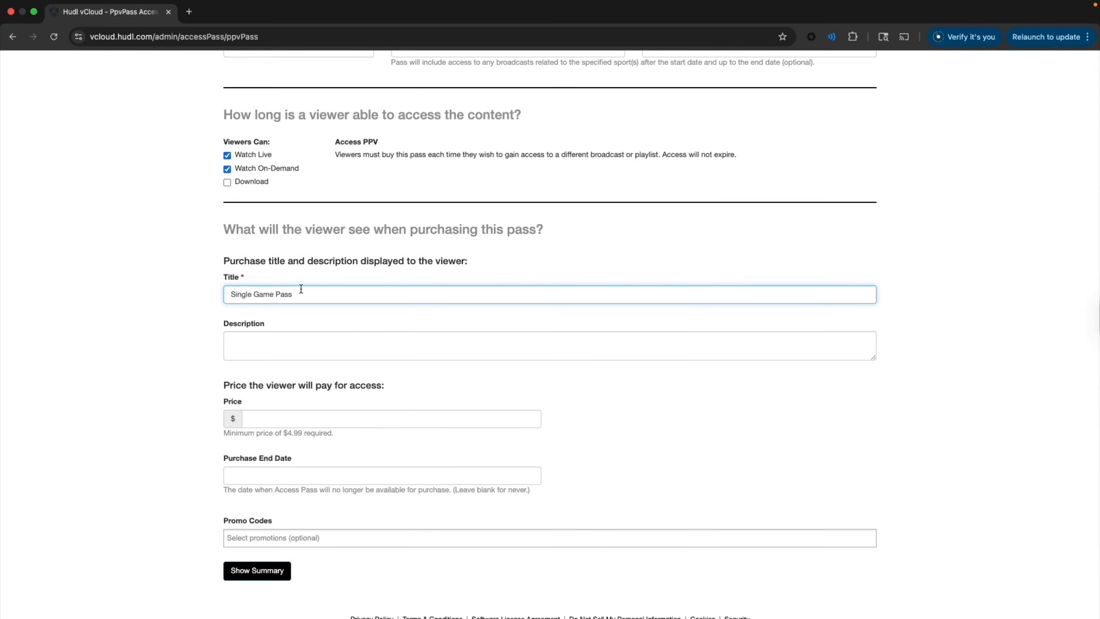
# Enter the pass description "This pass grants access to this individual broadcast."
pyautogui.scroll(-1, 272, 334)
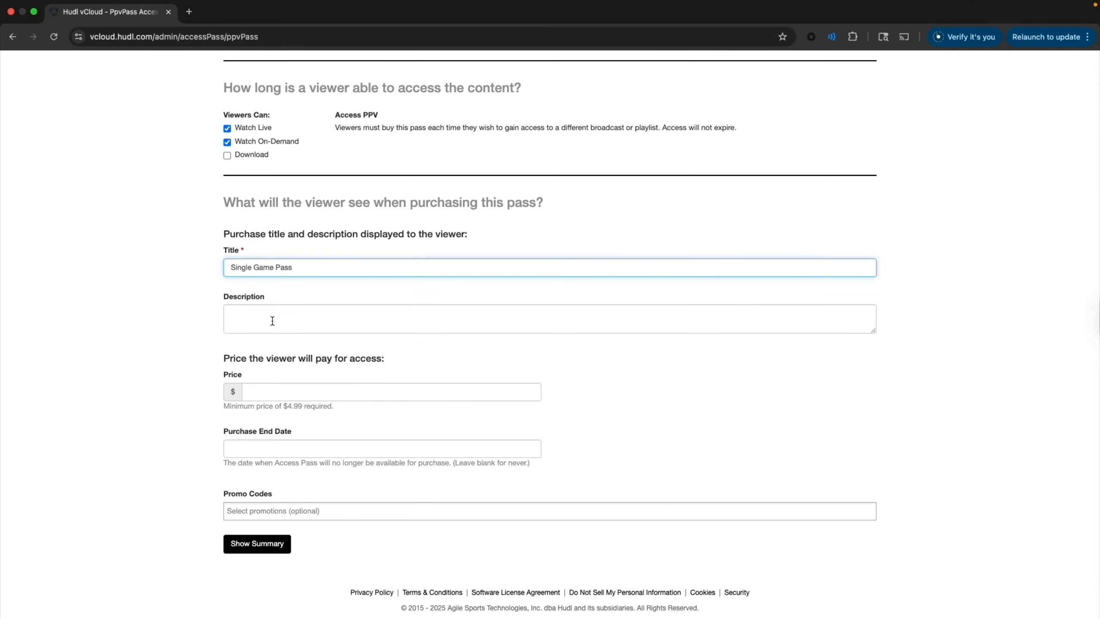
pyautogui.click(273, 321)
pyautogui.write('This p')
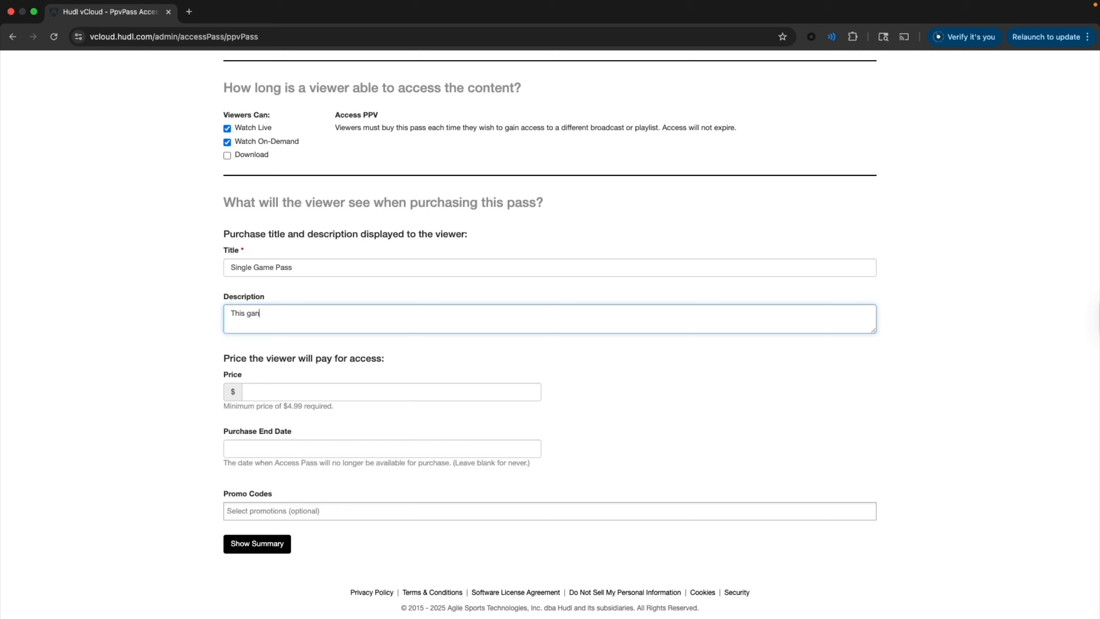
pyautogui.write('ass grants access to this individual broadcast.')
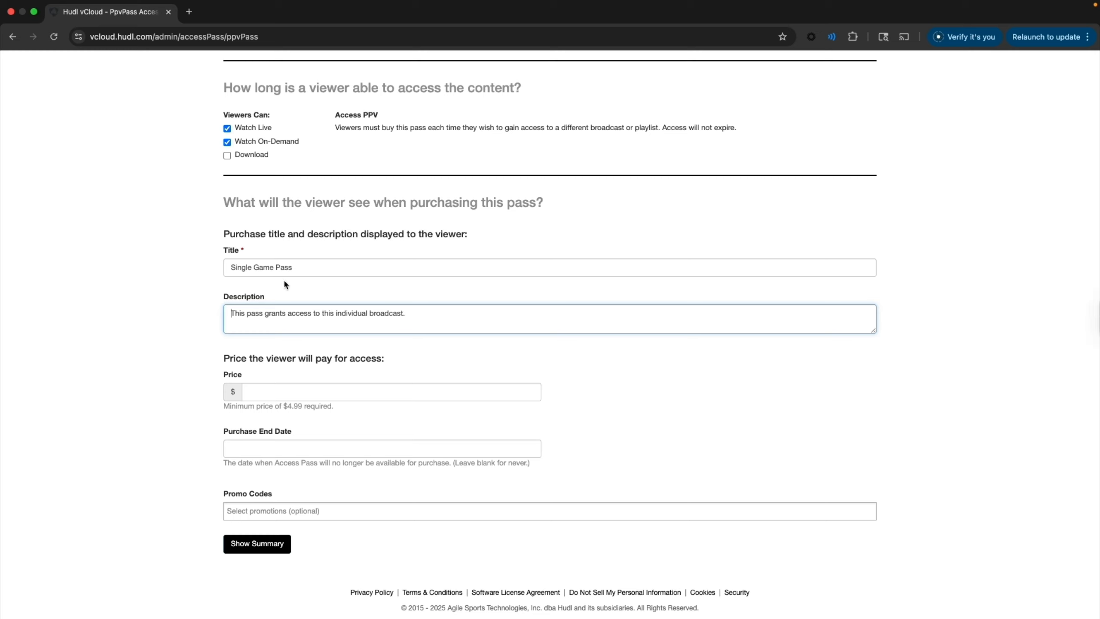
pyautogui.moveTo(302, 266); pyautogui.dragTo(203, 266)
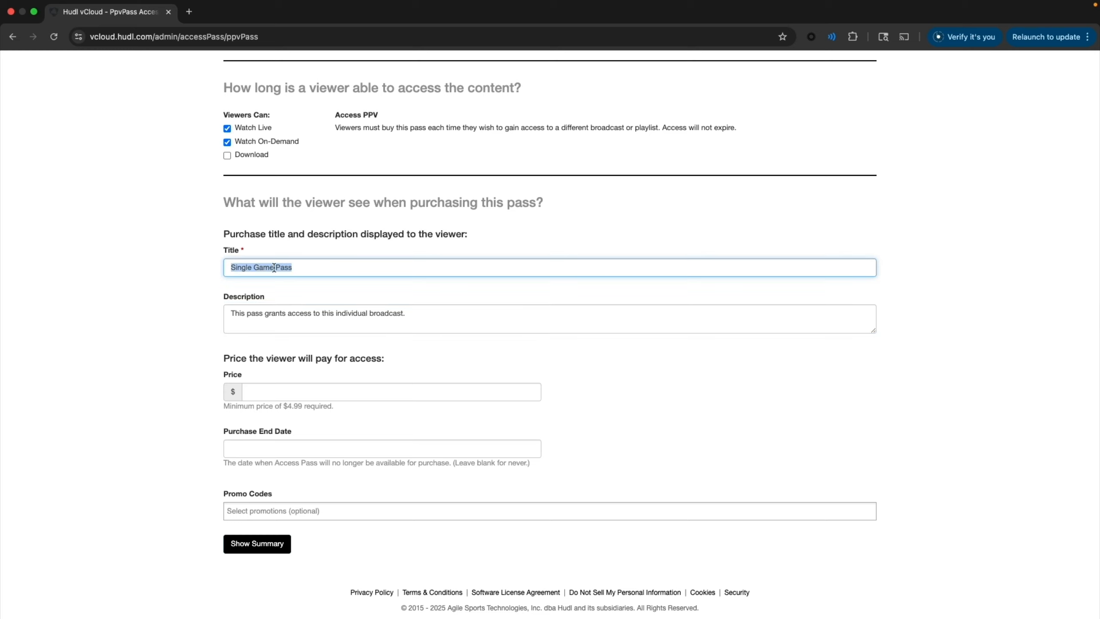
pyautogui.moveTo(230, 313); pyautogui.dragTo(445, 316)
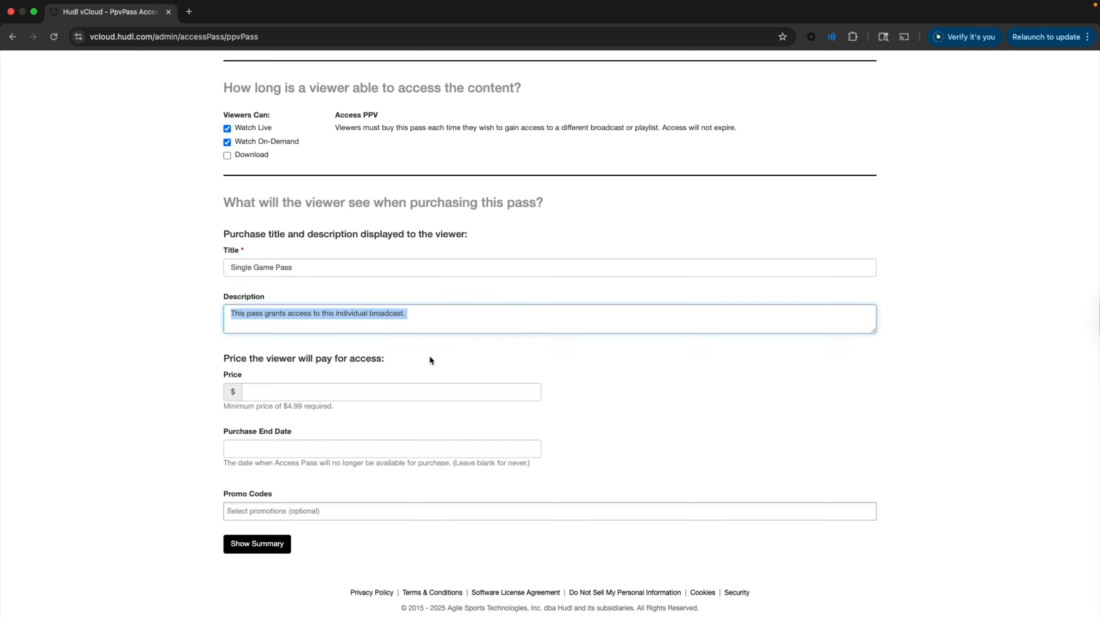
# Try pass prices of $10.00 and $5.00, and leave the price empty
pyautogui.click(285, 392)
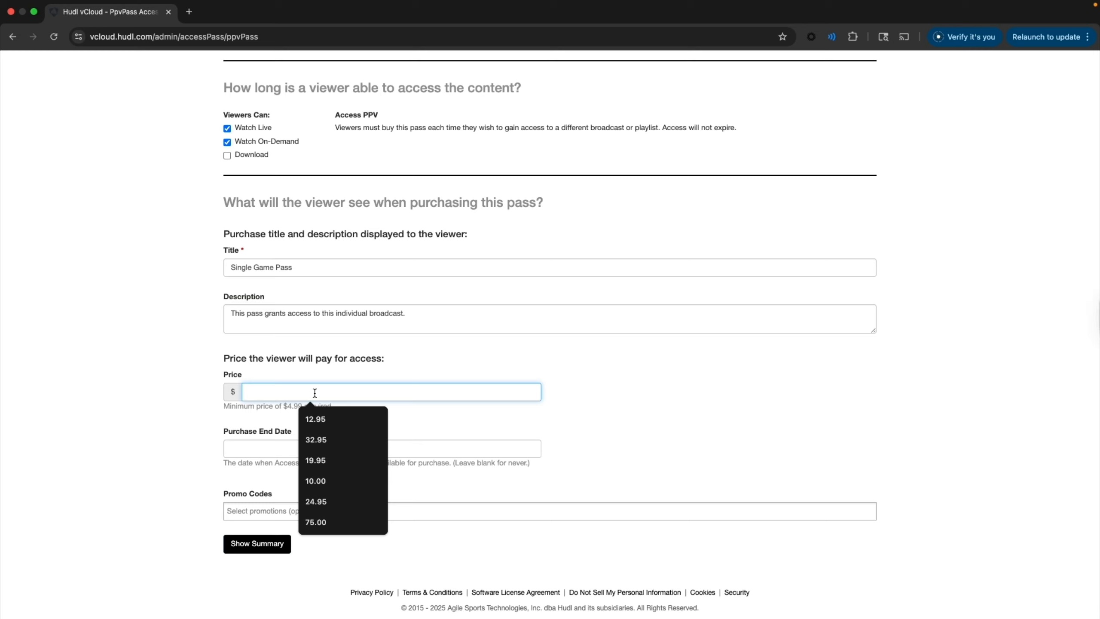
pyautogui.write('10.00')
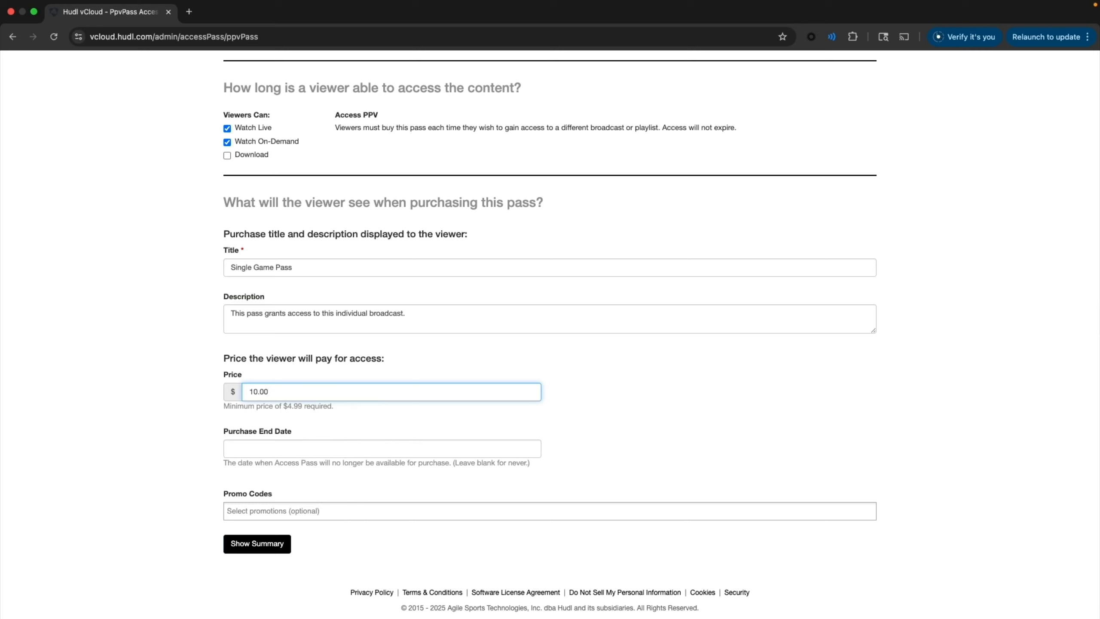
pyautogui.press('super+a')
pyautogui.press('BackSpace')
pyautogui.write('5.00')
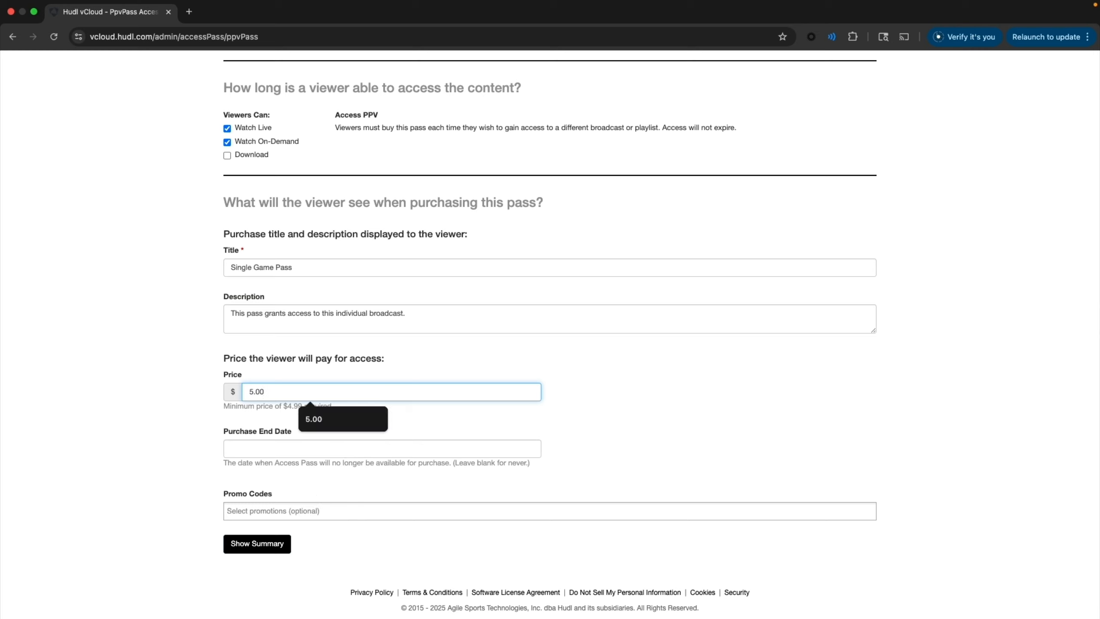
pyautogui.press('super+a')
pyautogui.press('BackSpace')
pyautogui.moveTo(225, 406); pyautogui.dragTo(320, 407)
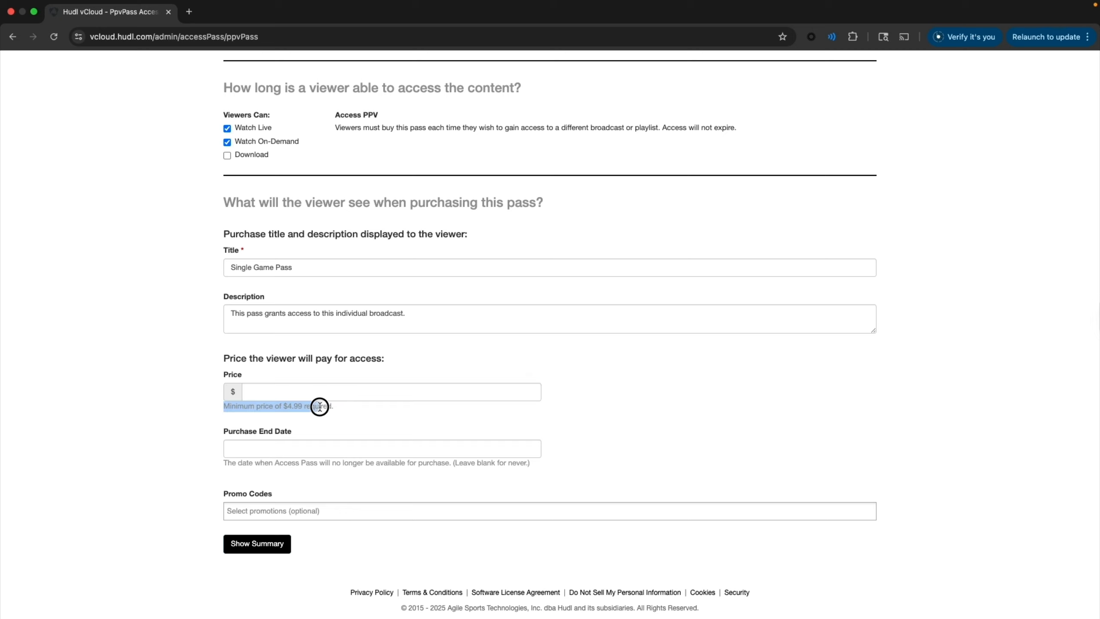
pyautogui.click(342, 416)
pyautogui.click(285, 386)
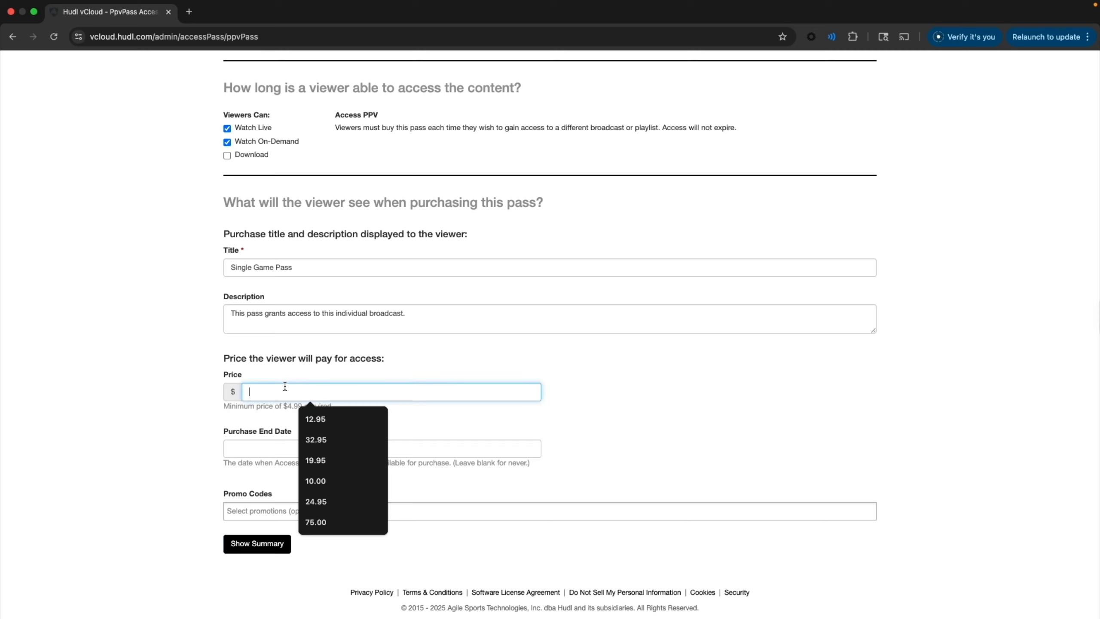
pyautogui.click(189, 443)
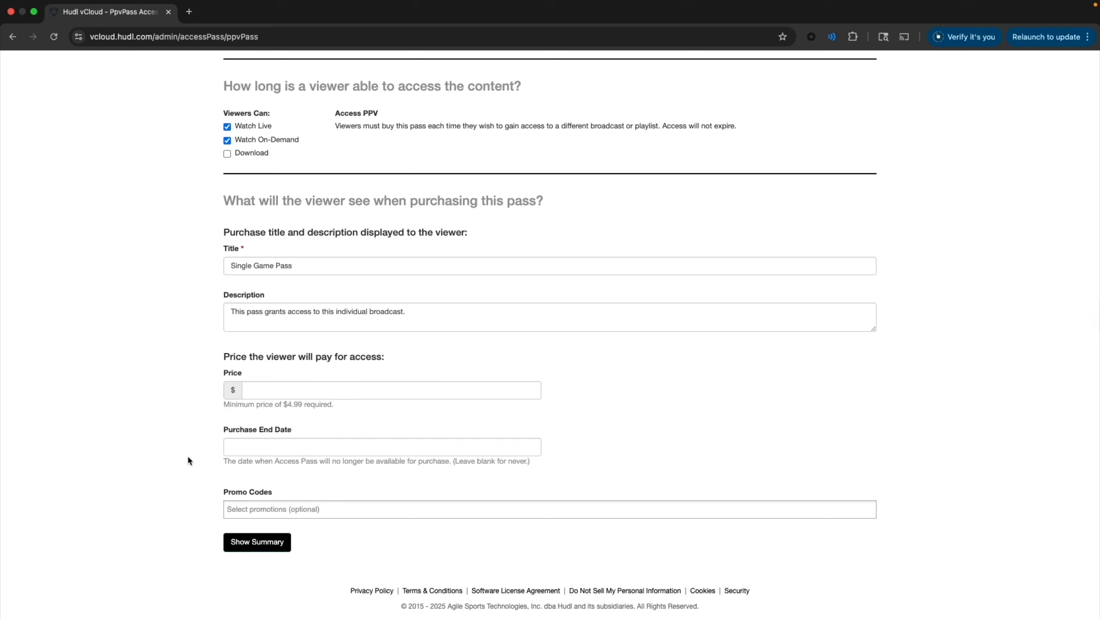
pyautogui.click(229, 449)
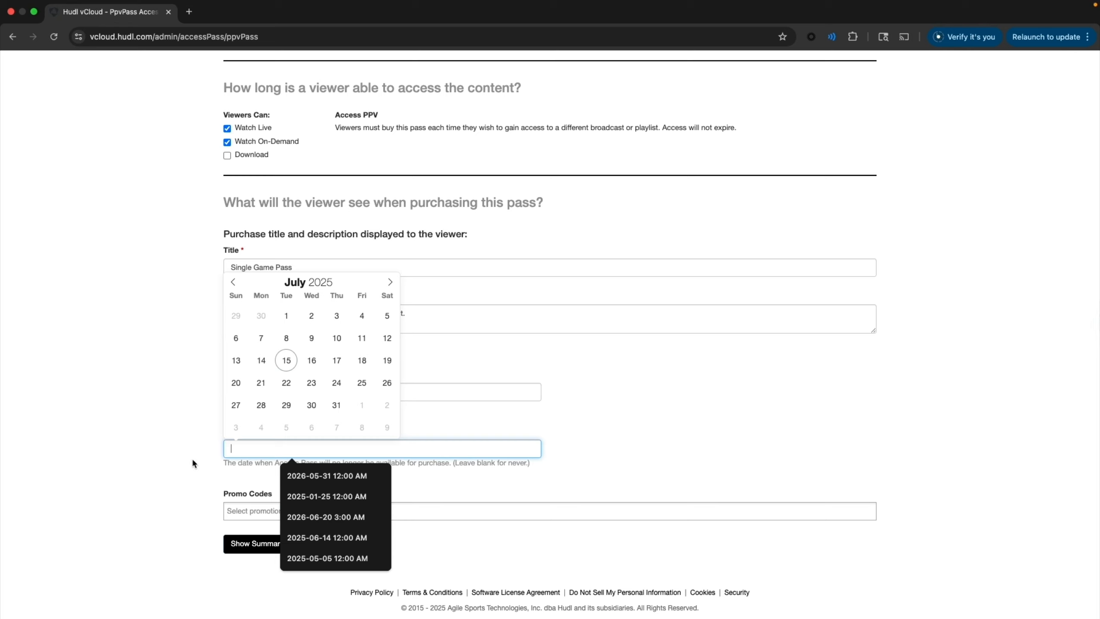
pyautogui.click(172, 449)
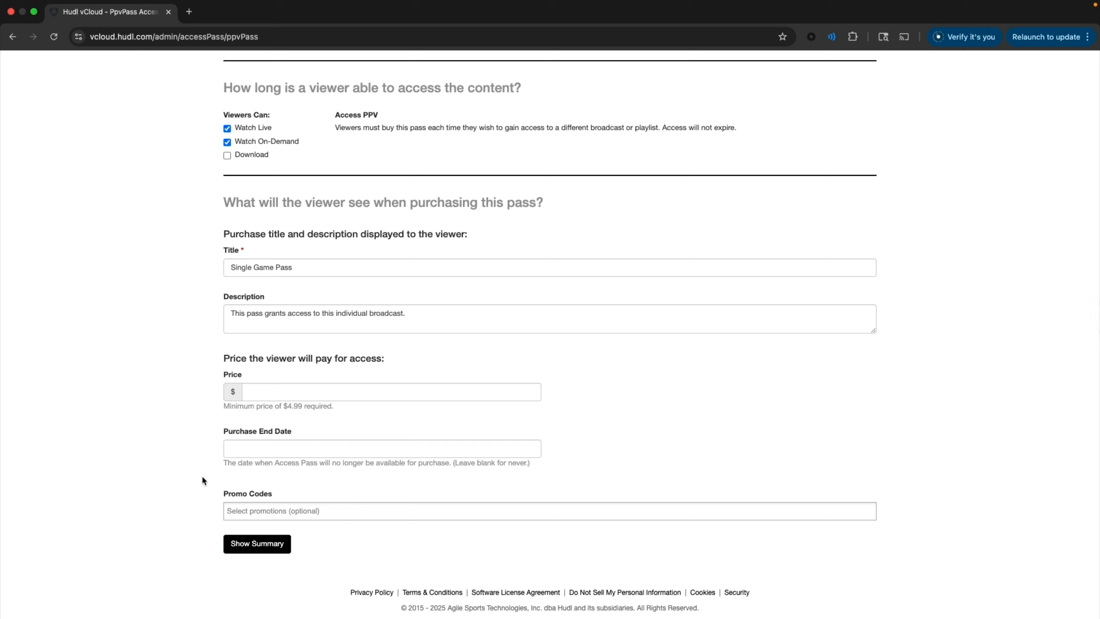
pyautogui.moveTo(216, 434); pyautogui.dragTo(338, 430)
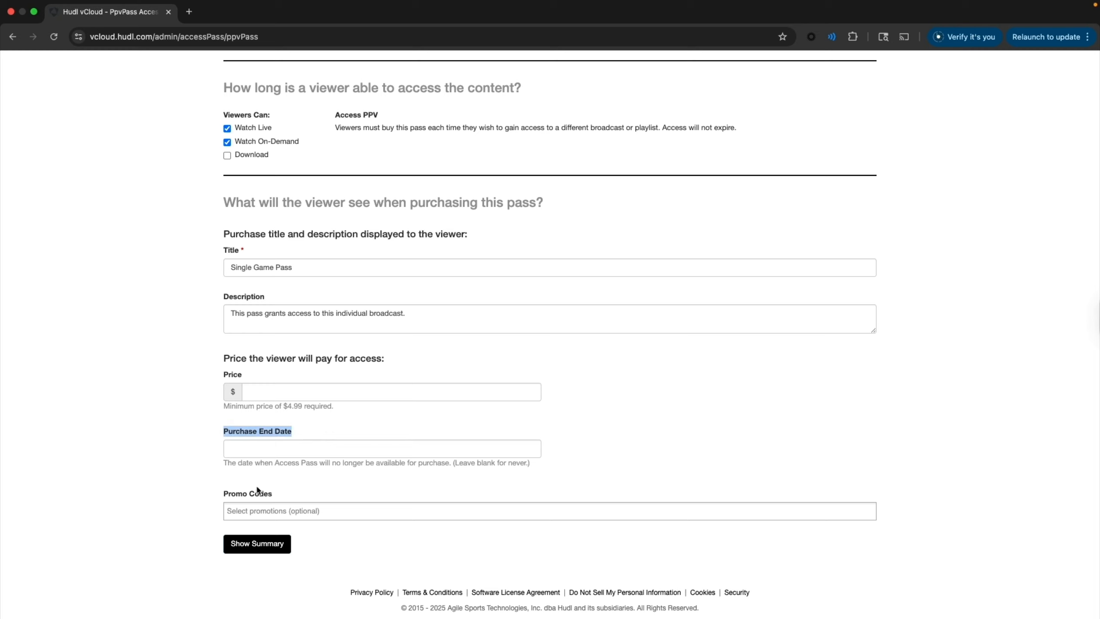
pyautogui.click(261, 430)
# Set the price the viewer pays for the pass to $5.00
pyautogui.click(251, 391)
pyautogui.write('5.')
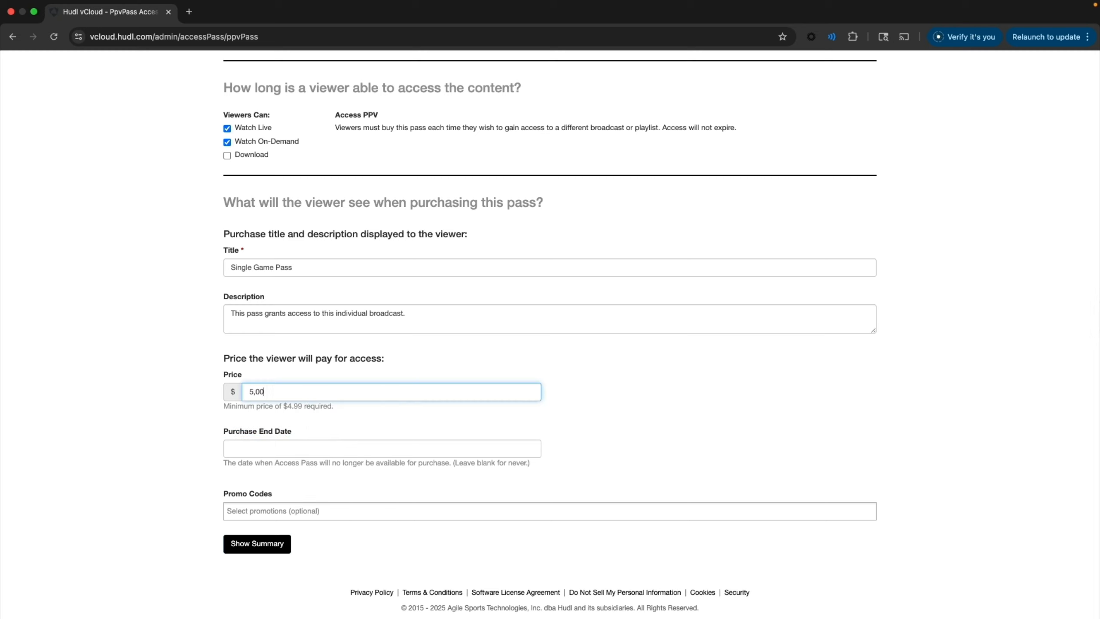
pyautogui.write('00')
pyautogui.click(135, 439)
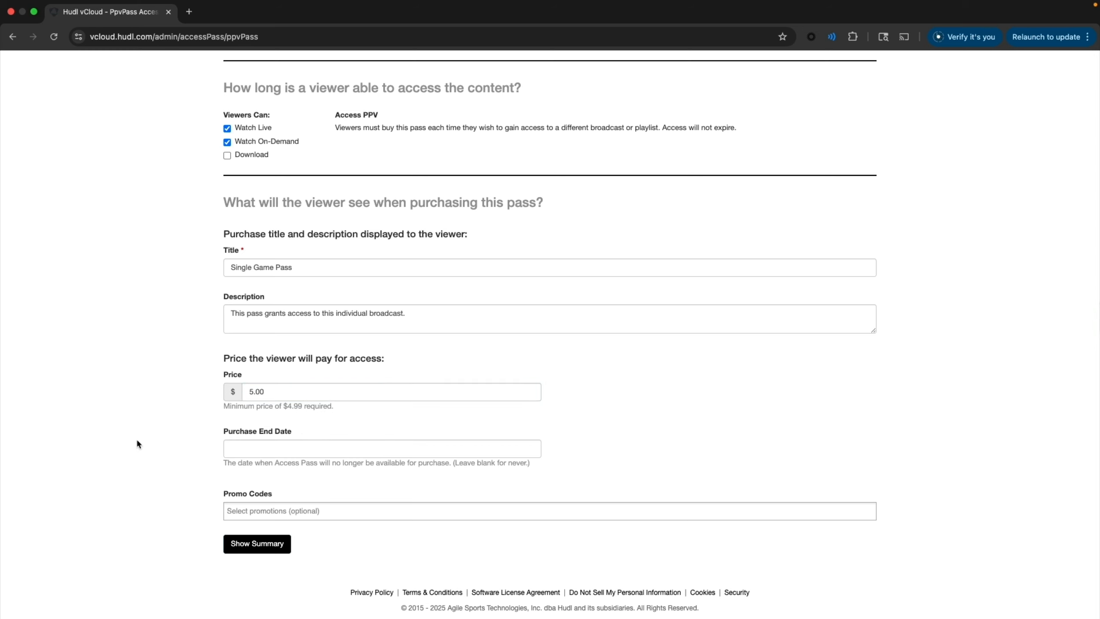
# Show the access pass summary and review its title, description, price and the site whose broadcasts are covered
pyautogui.click(264, 551)
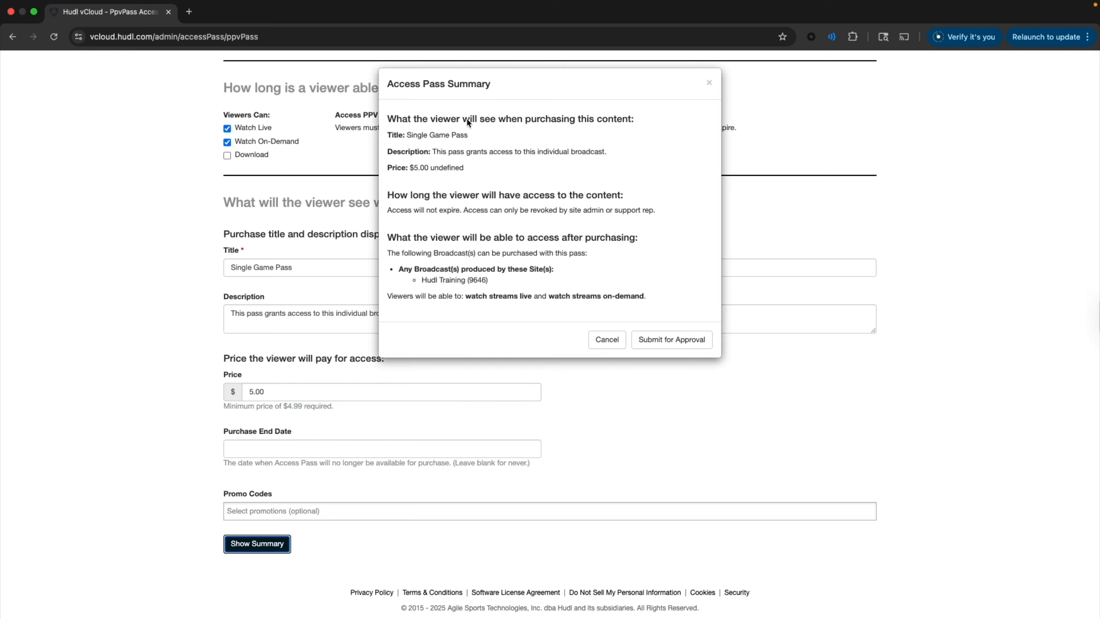
pyautogui.moveTo(409, 133); pyautogui.dragTo(484, 171)
pyautogui.moveTo(410, 168); pyautogui.dragTo(466, 167)
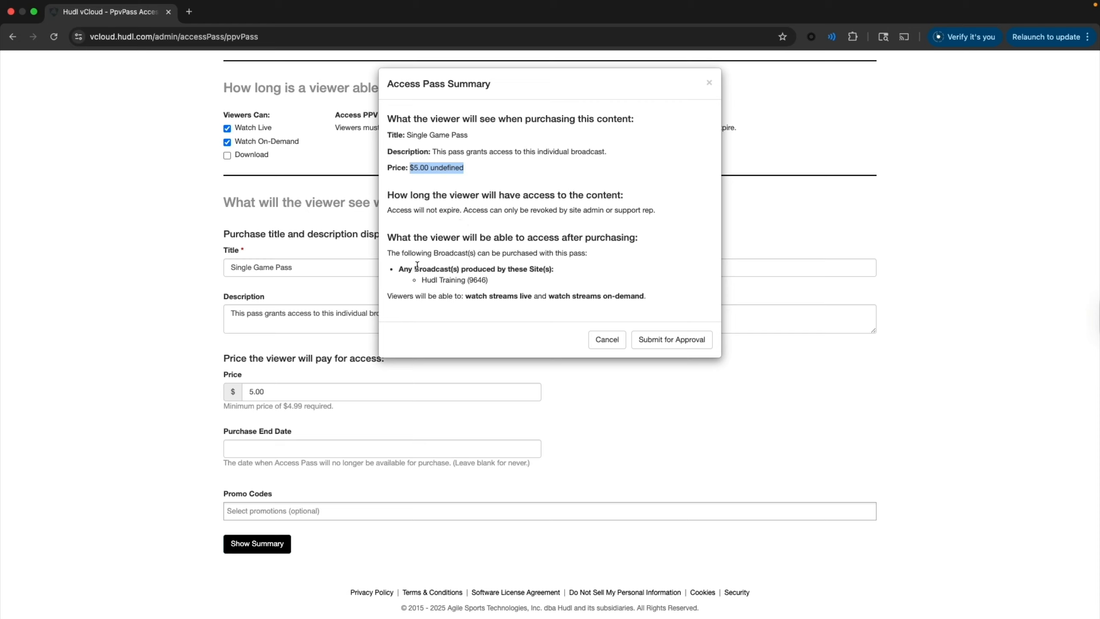
pyautogui.moveTo(399, 268); pyautogui.dragTo(421, 280)
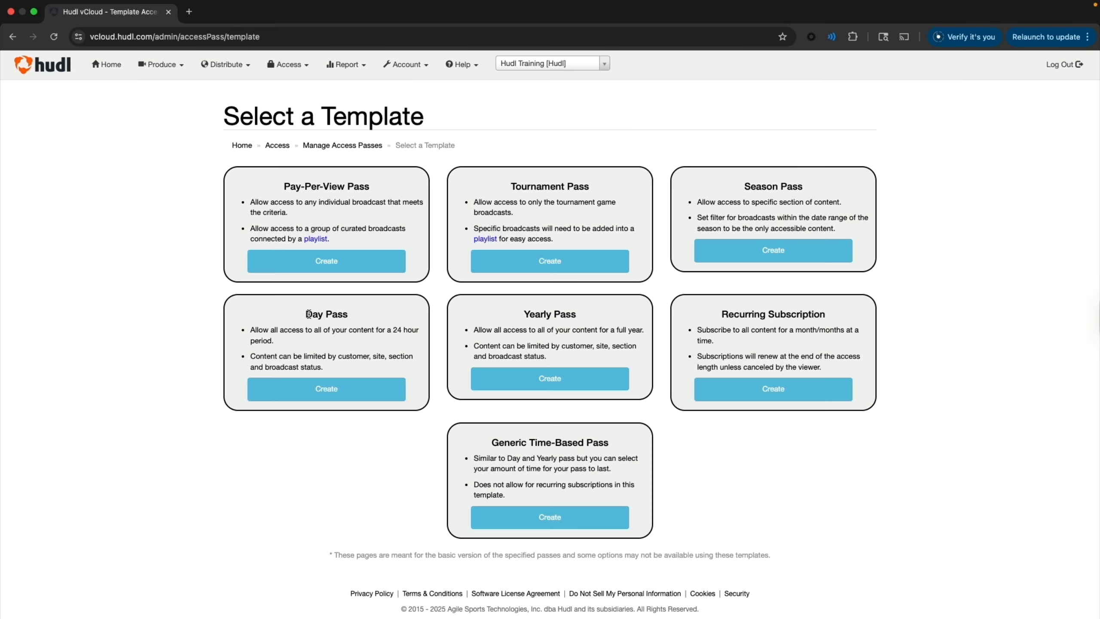
# Start a Day Pass from its template and apply it to content from All for a Site
pyautogui.moveTo(306, 314); pyautogui.dragTo(351, 318)
pyautogui.click(346, 388)
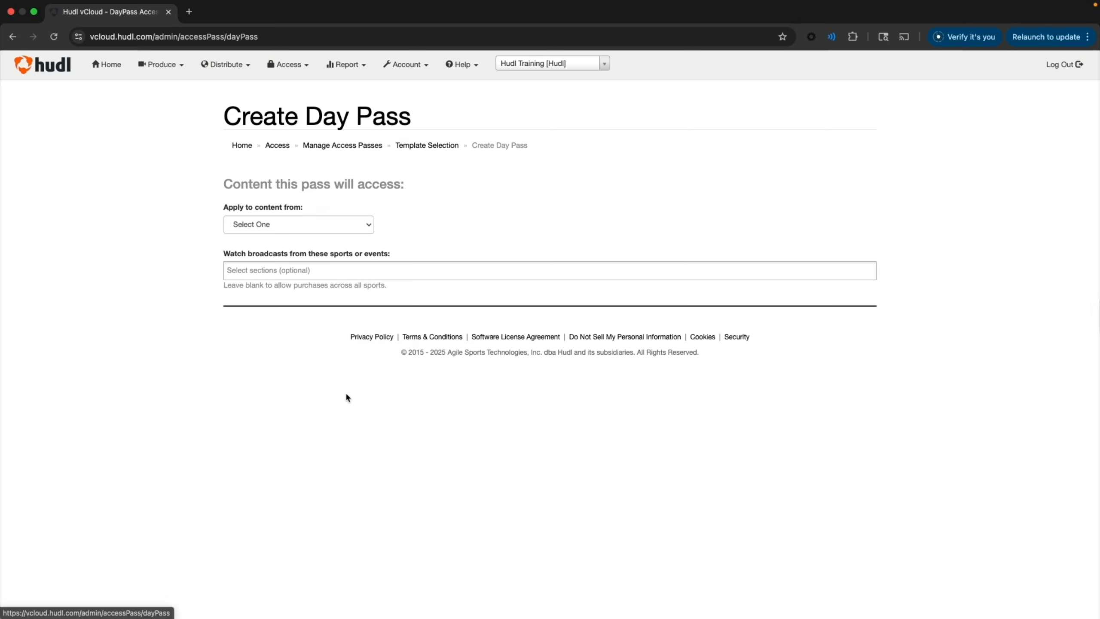
pyautogui.click(313, 225)
pyautogui.click(316, 238)
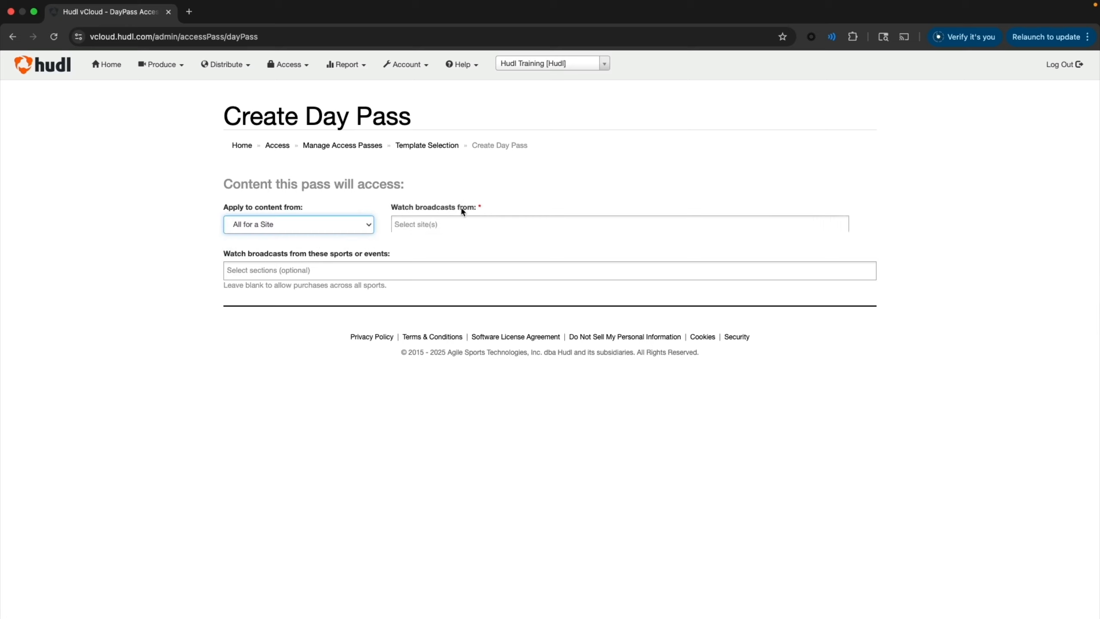
# Set the Day Pass to cover broadcasts from the Hudl Training [Hudl] site
pyautogui.click(462, 225)
pyautogui.write('hudl train')
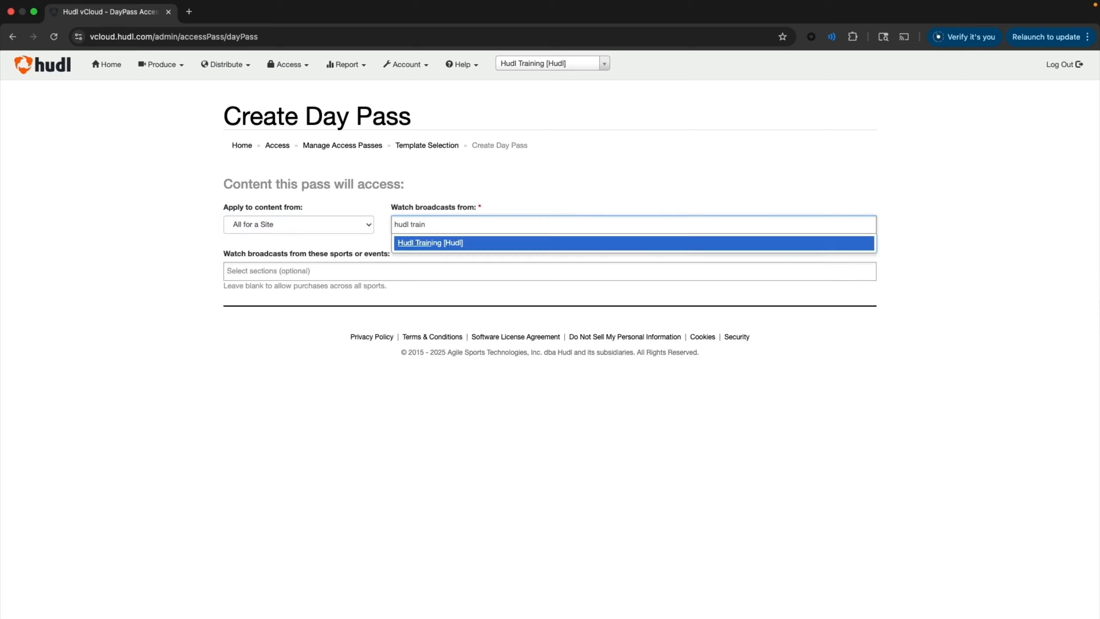
pyautogui.press('Return')
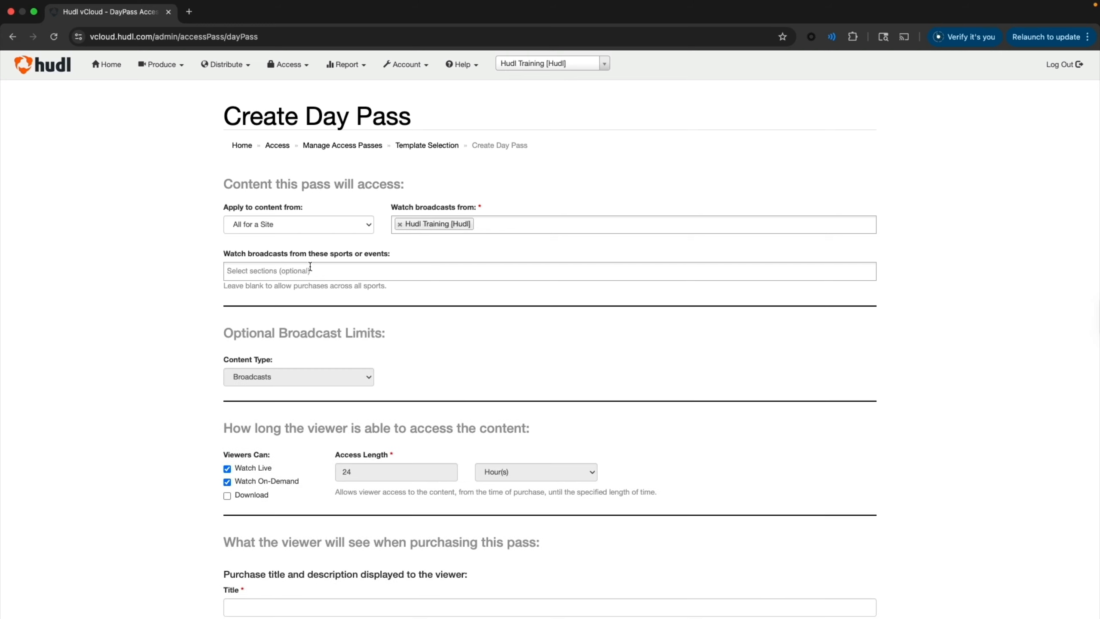
# Browse the available sports and events and limit the pass to Men's Basketball
pyautogui.click(280, 266)
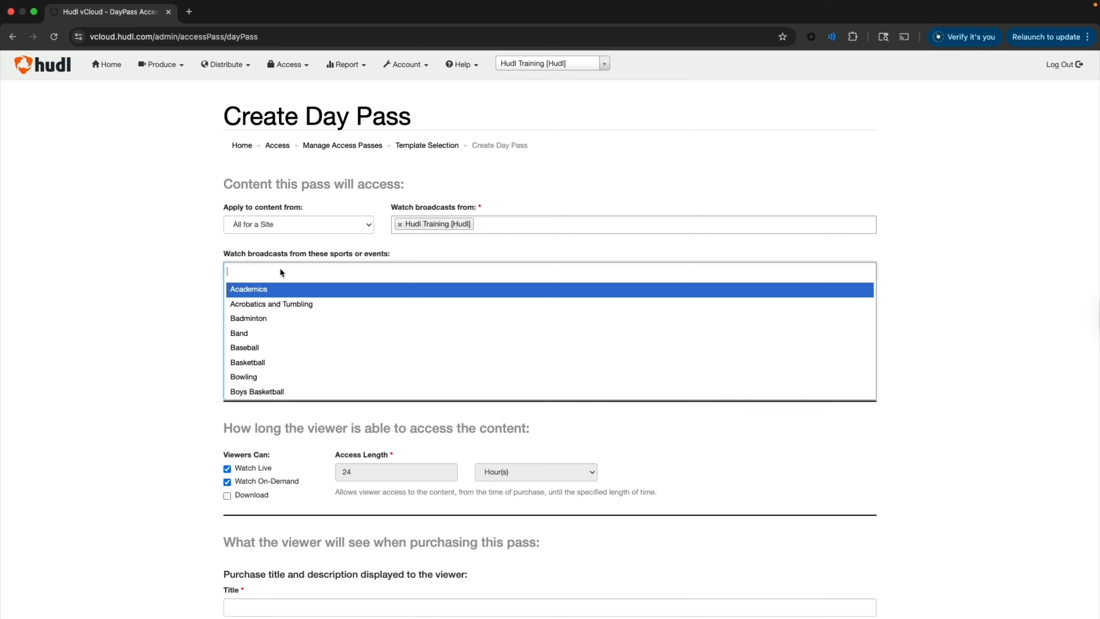
pyautogui.click(197, 280)
pyautogui.click(276, 270)
pyautogui.scroll(-3, 285, 333)
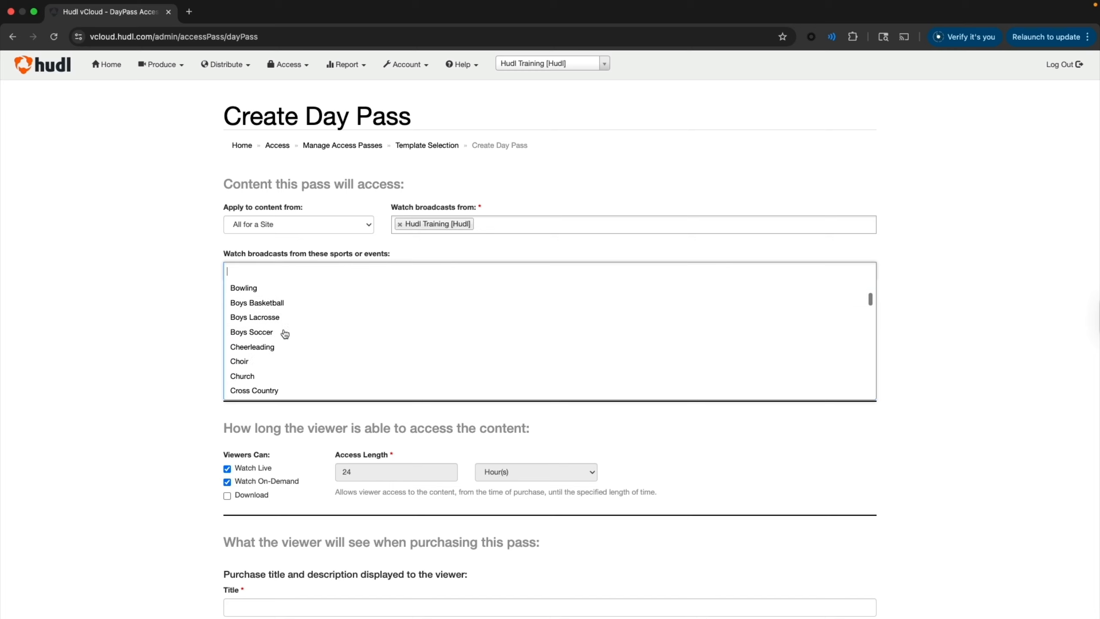
pyautogui.scroll(2, 284, 334)
pyautogui.scroll(1, 283, 334)
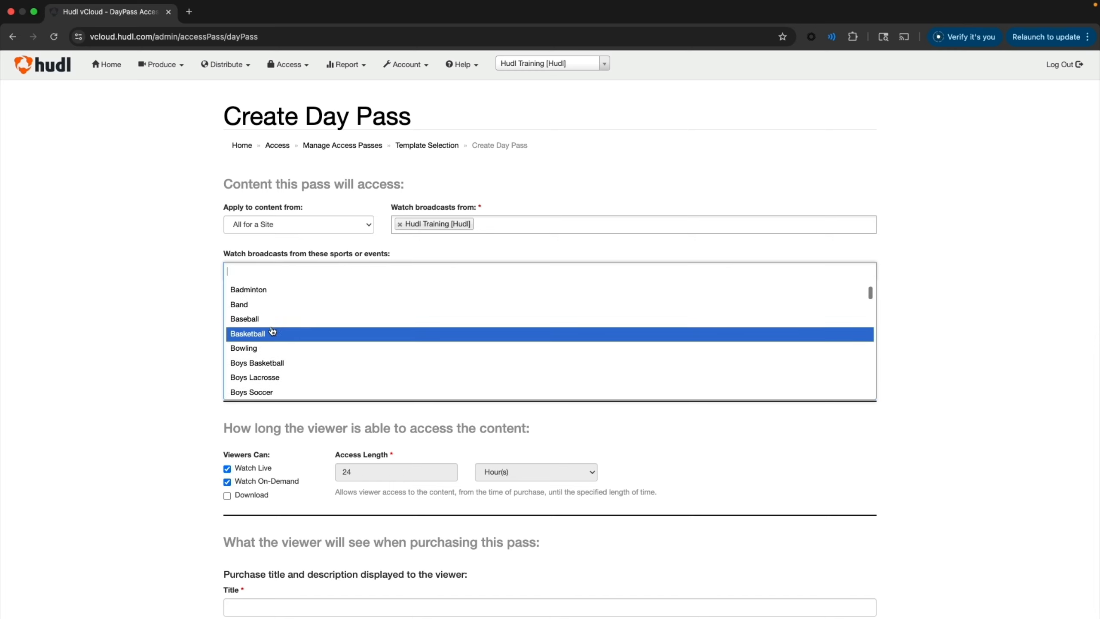
pyautogui.scroll(-3, 270, 329)
pyautogui.scroll(-5, 270, 328)
pyautogui.scroll(2, 273, 342)
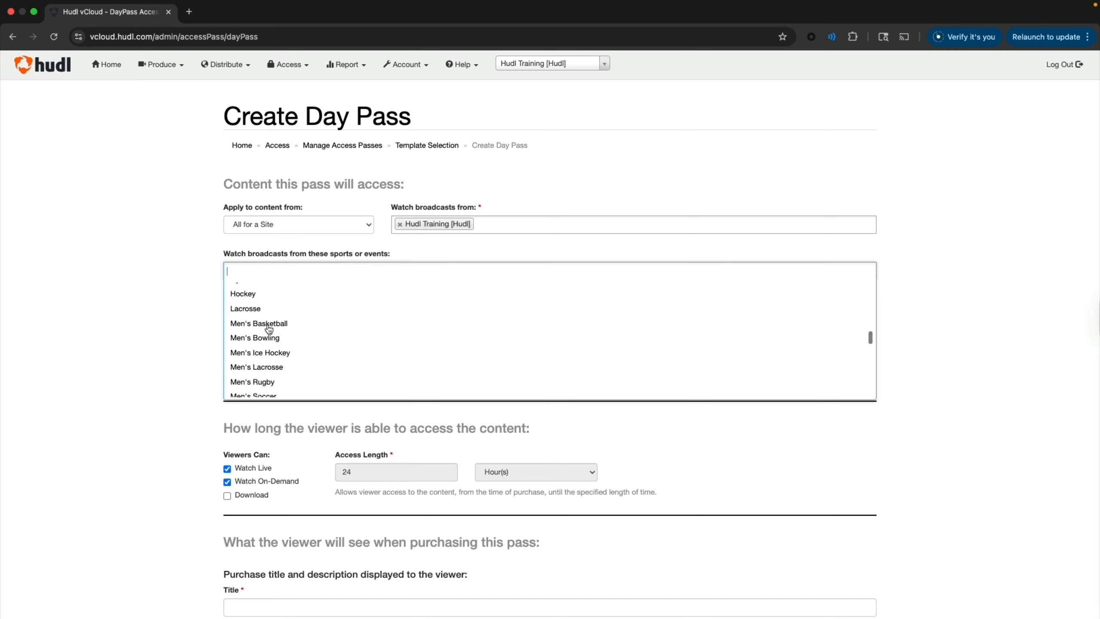
pyautogui.click(282, 353)
# Add Boys Basketball, Girls Basketball, Women's Basketball and Basketball to the sports the pass covers
pyautogui.write('boys')
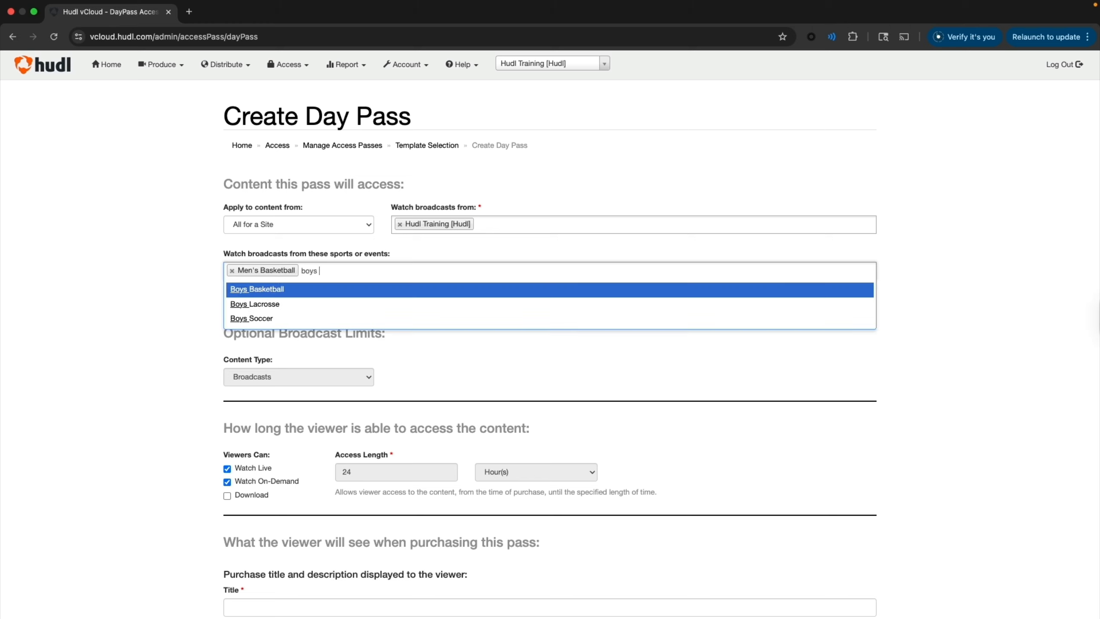
pyautogui.press('Return')
pyautogui.write('girls')
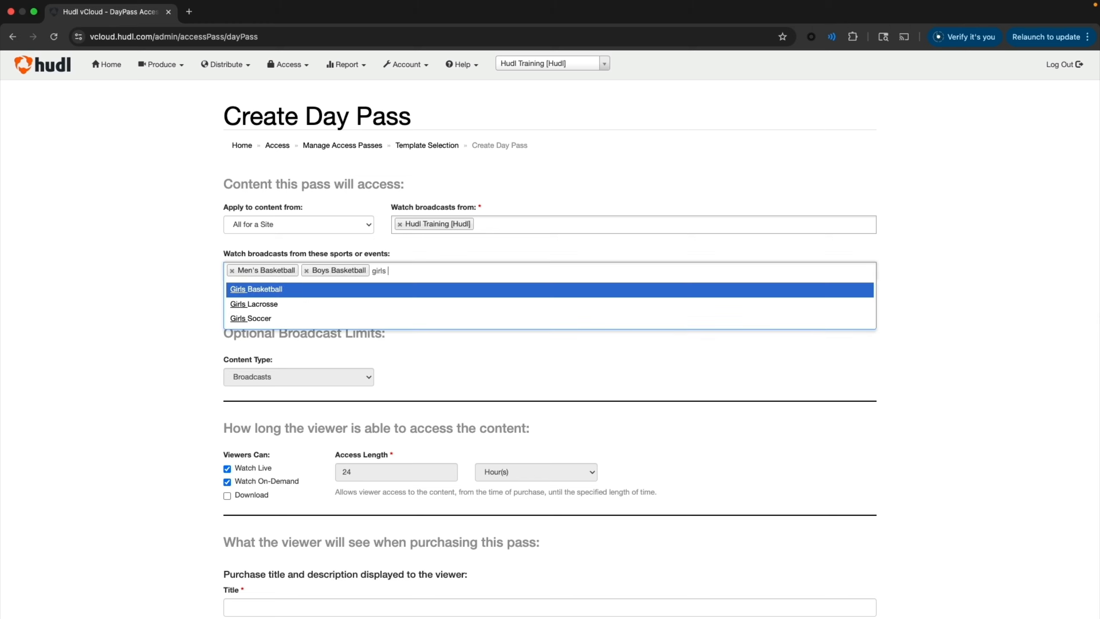
pyautogui.press('Return')
pyautogui.write("women's b")
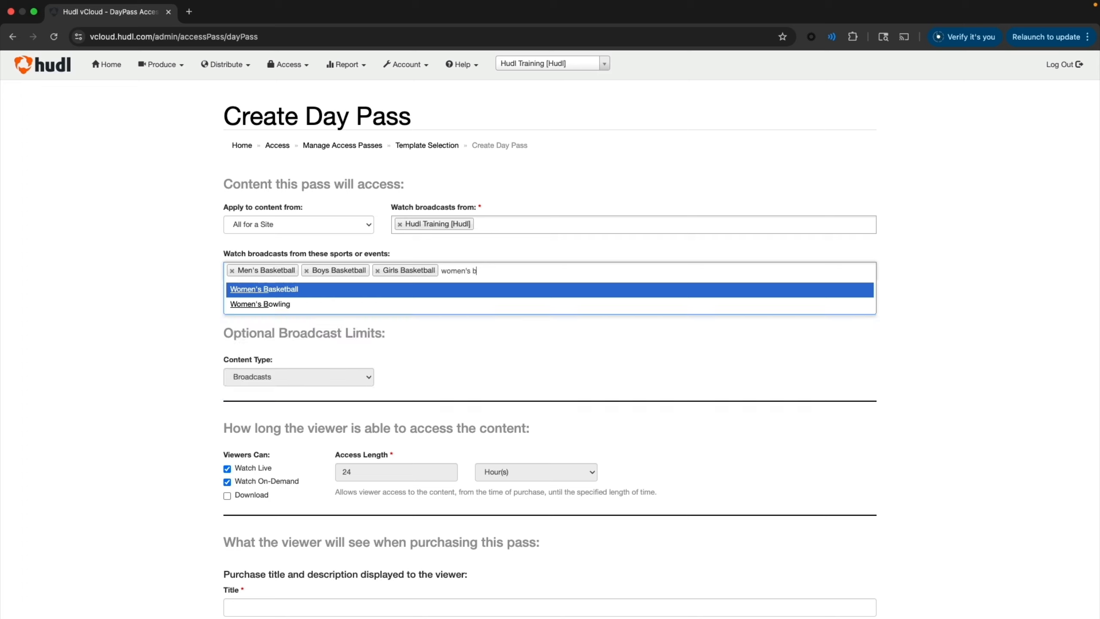
pyautogui.press('Return')
pyautogui.write('bask')
pyautogui.press('Return')
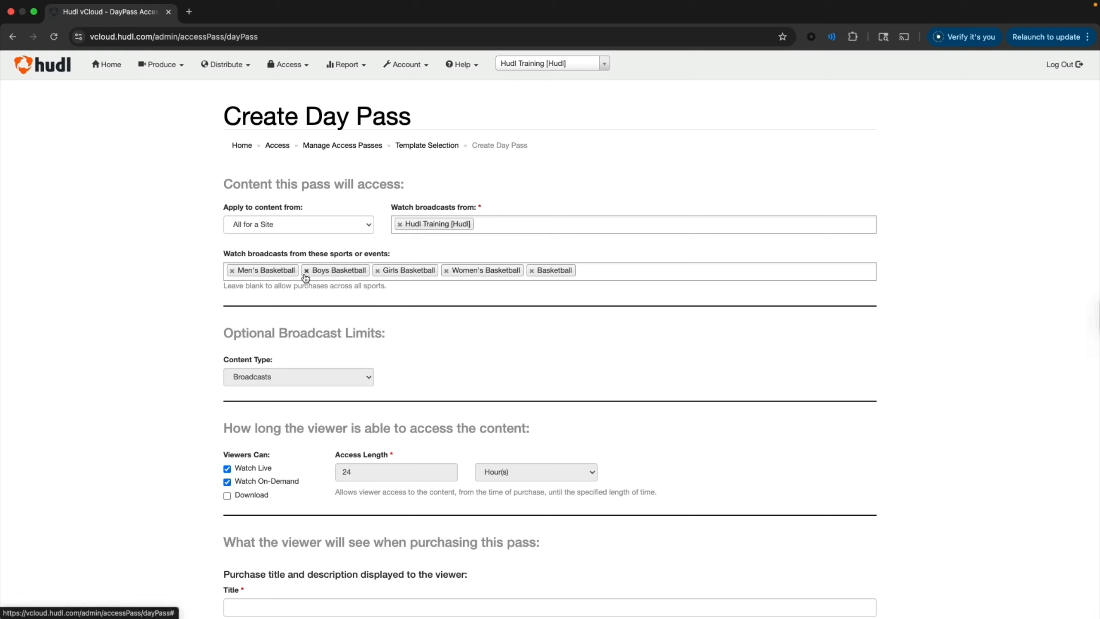
# Remove every basketball section so the sports or events selection is blank
pyautogui.click(232, 270)
pyautogui.click(232, 271)
pyautogui.click(233, 270)
pyautogui.click(232, 270)
pyautogui.click(232, 271)
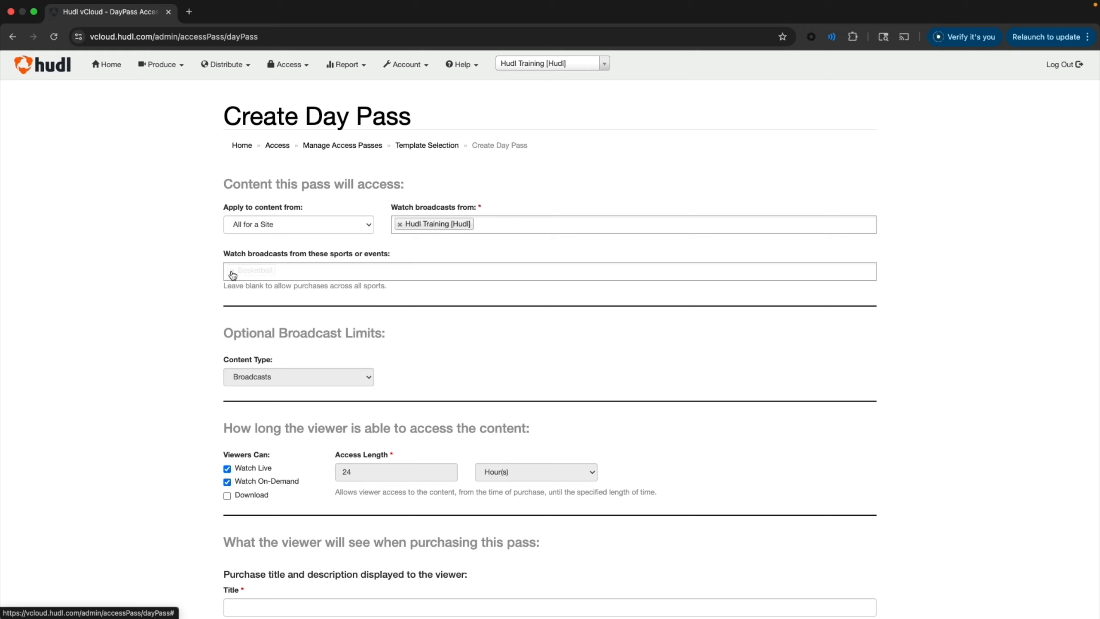
pyautogui.moveTo(222, 288); pyautogui.dragTo(400, 298)
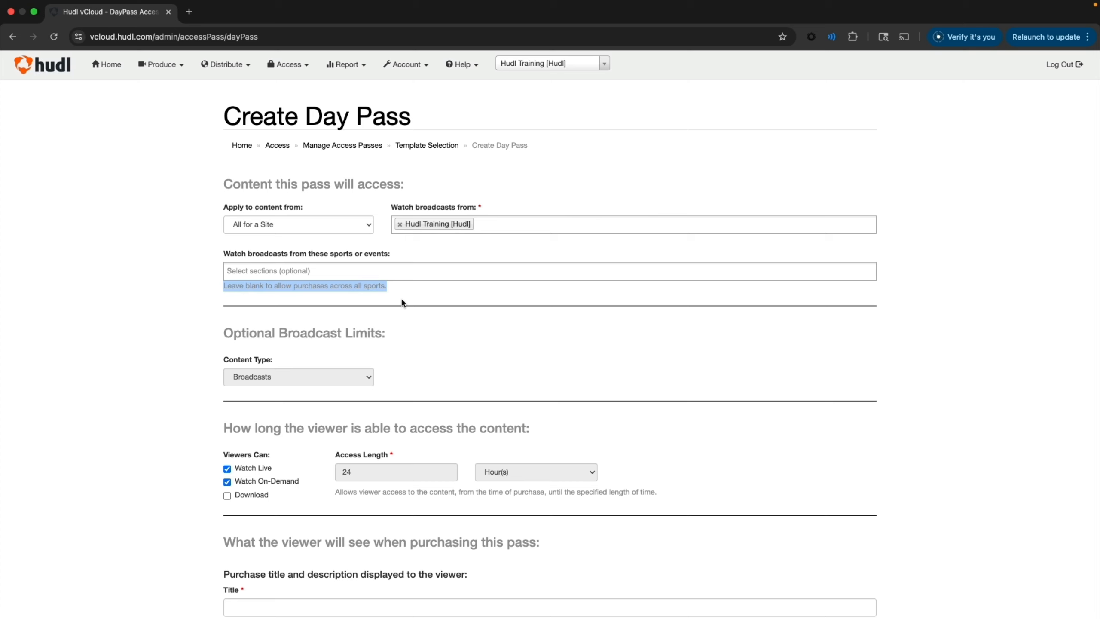
pyautogui.click(402, 303)
# Title the pass "Hudl Training - Day Pass"
pyautogui.scroll(-1, 437, 380)
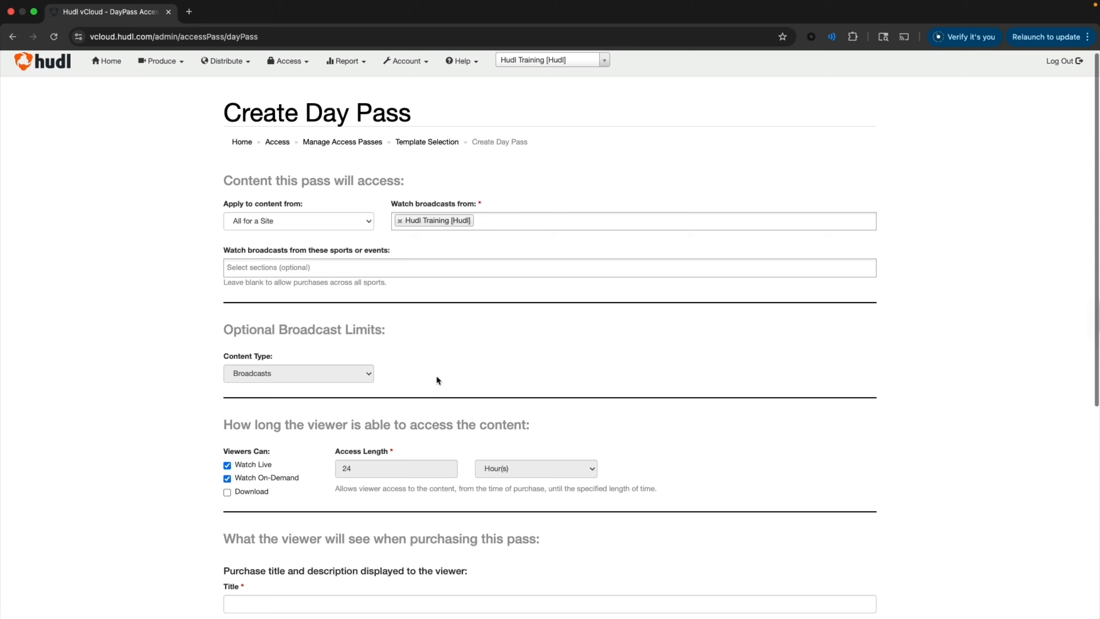
pyautogui.scroll(-5, 436, 380)
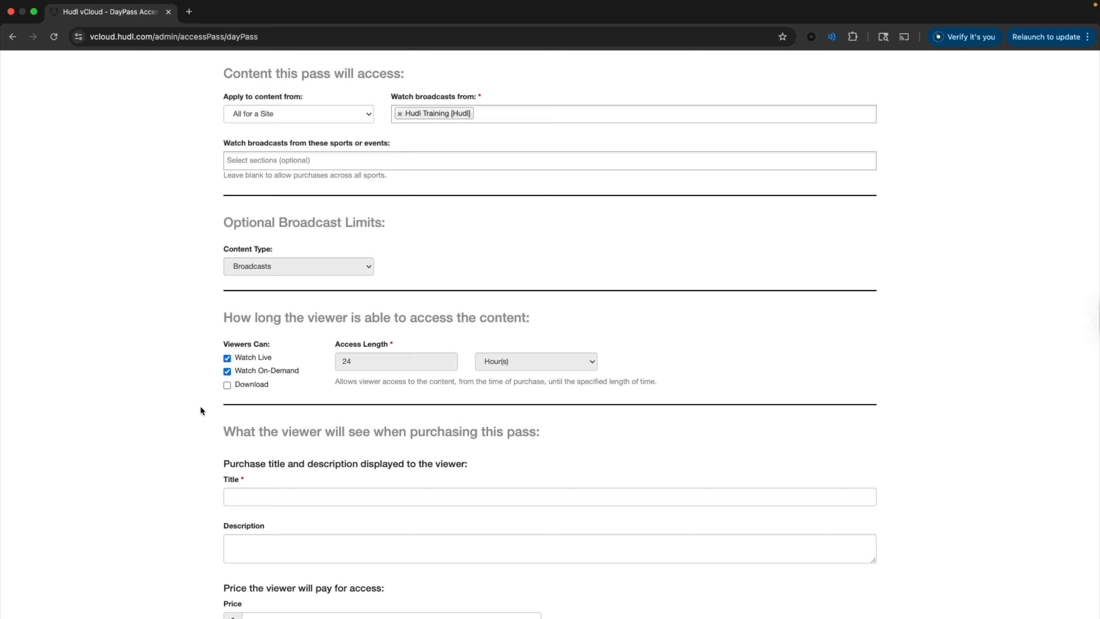
pyautogui.scroll(-5, 205, 434)
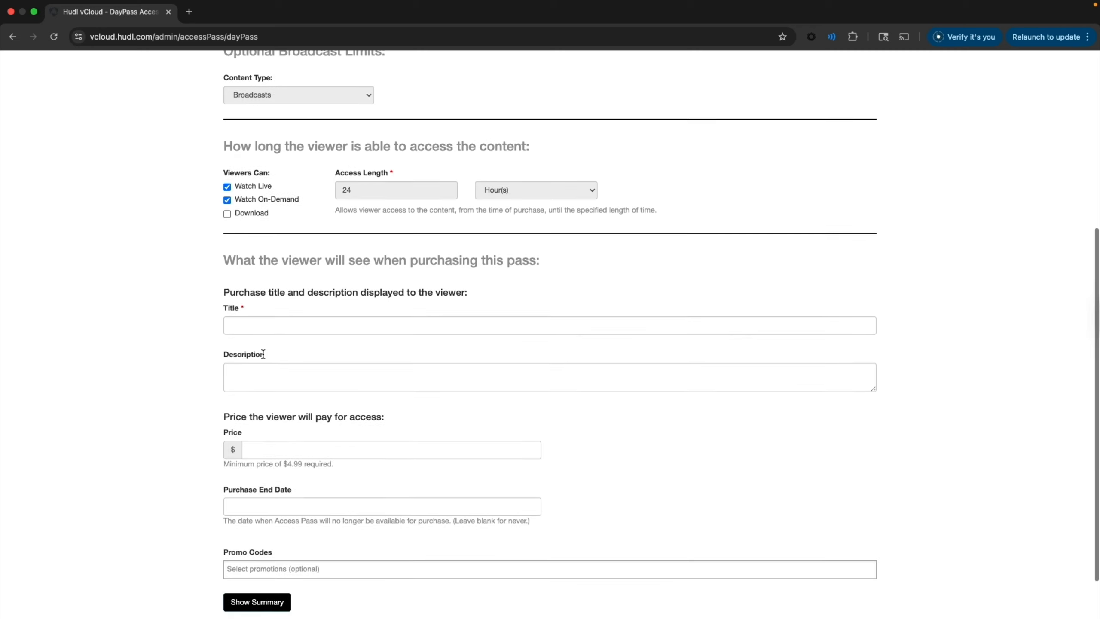
pyautogui.click(285, 321)
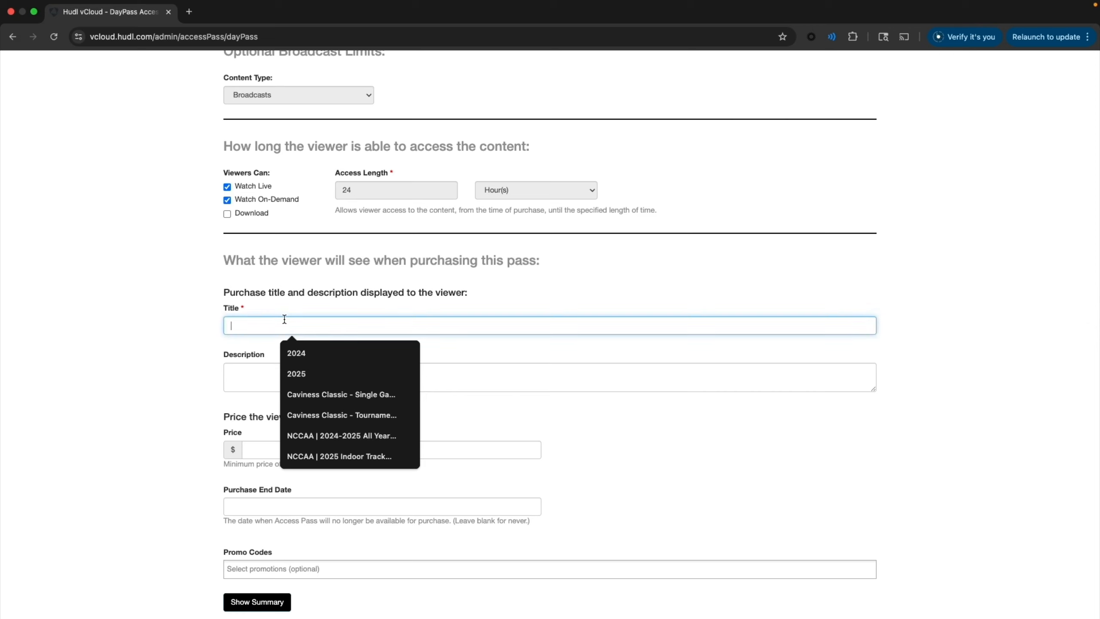
pyautogui.write('Day Pass')
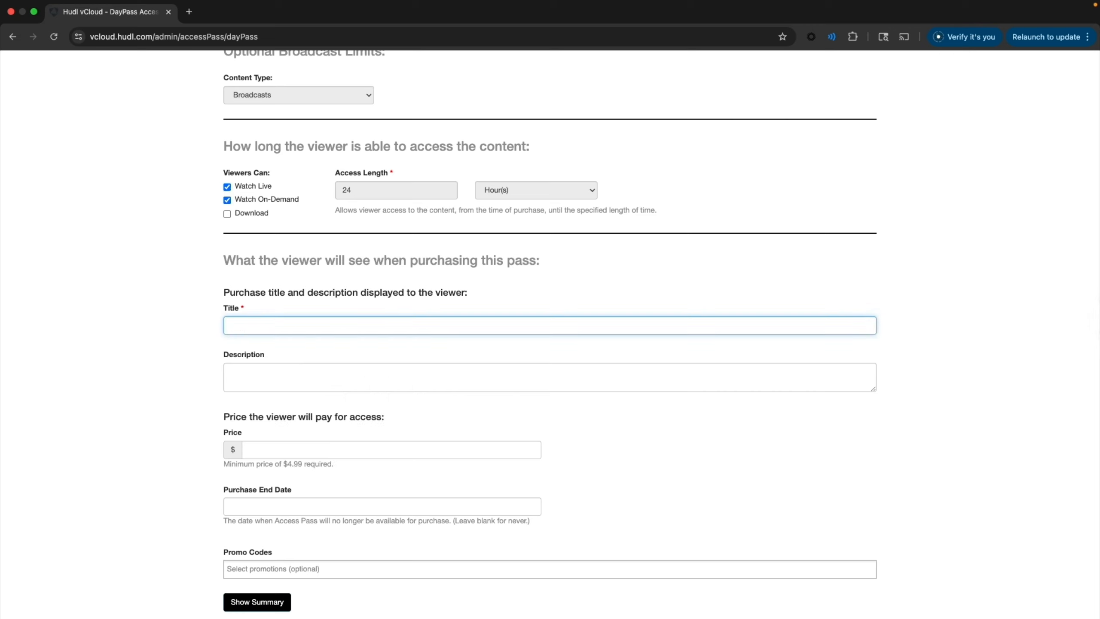
pyautogui.write('24-Hour Pass')
pyautogui.press('super+a')
pyautogui.press('BackSpace')
pyautogui.write('Hudl Training - Day Pass')
pyautogui.press('Tab')
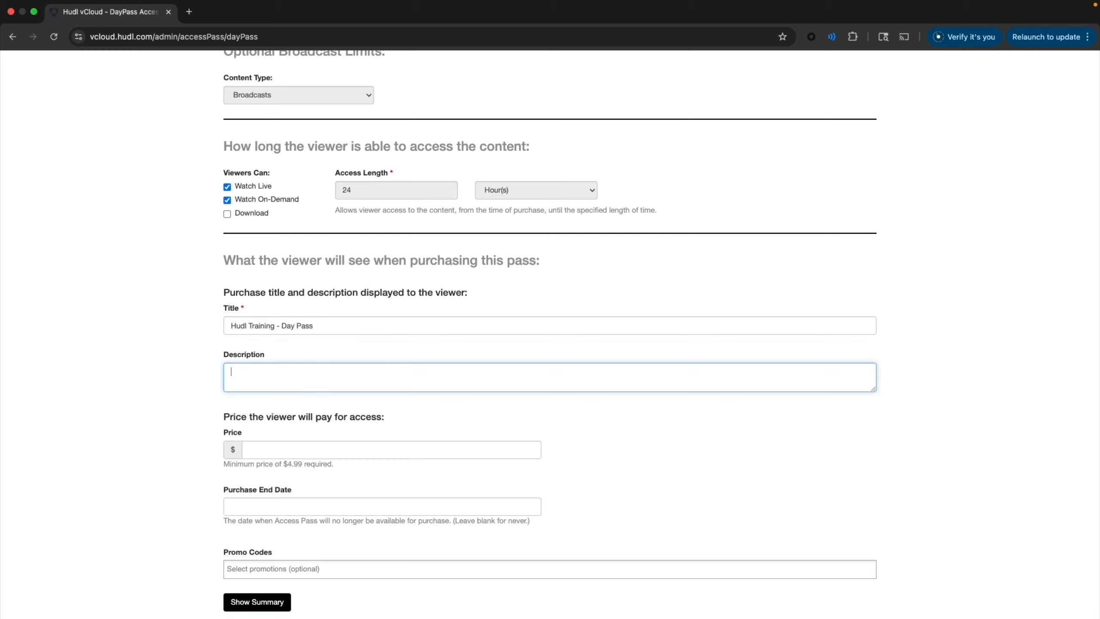
# Enter the pass description "This pass grants access to all broadcasts for 24 hours from the time of purchase."
pyautogui.write('This pass')
pyautogui.press('BackSpace')
pyautogui.press('BackSpace')
pyautogui.press('BackSpace')
pyautogui.press('BackSpace')
pyautogui.press('BackSpace')
pyautogui.write('g')
pyautogui.write('ass grants')
pyautogui.write(' access to all b')
pyautogui.write('roadcasts ')
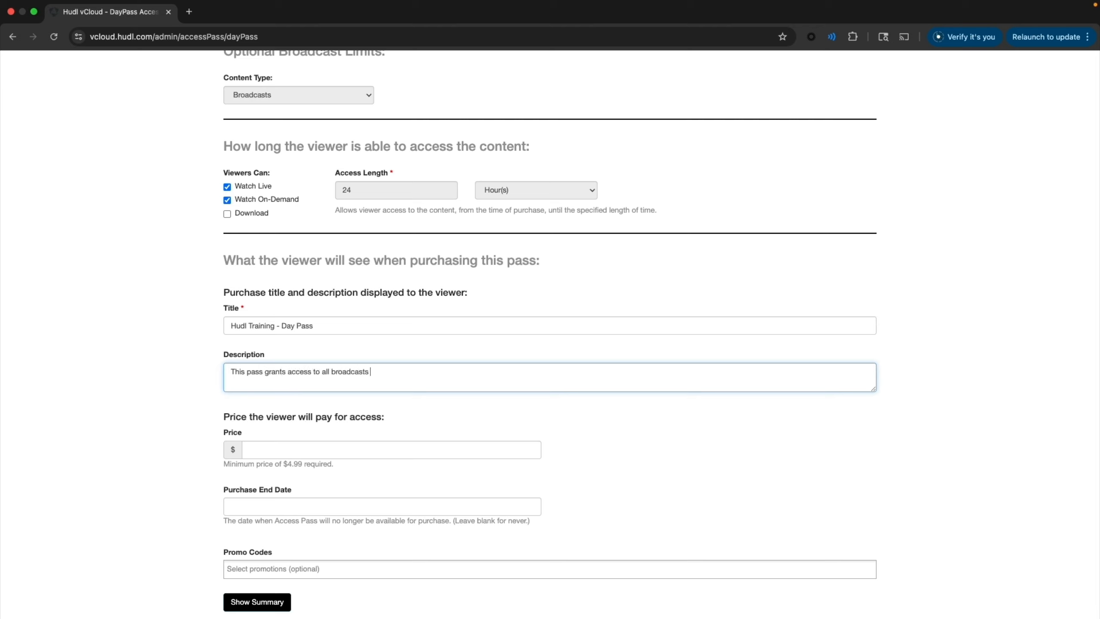
pyautogui.write('for 24 hour s')
pyautogui.press('BackSpace')
pyautogui.press('BackSpace')
pyautogui.write('s from the time of purchase.')
# Insert "Hudl Training" before "broadcasts" in the pass description
pyautogui.write('Hudl Training')
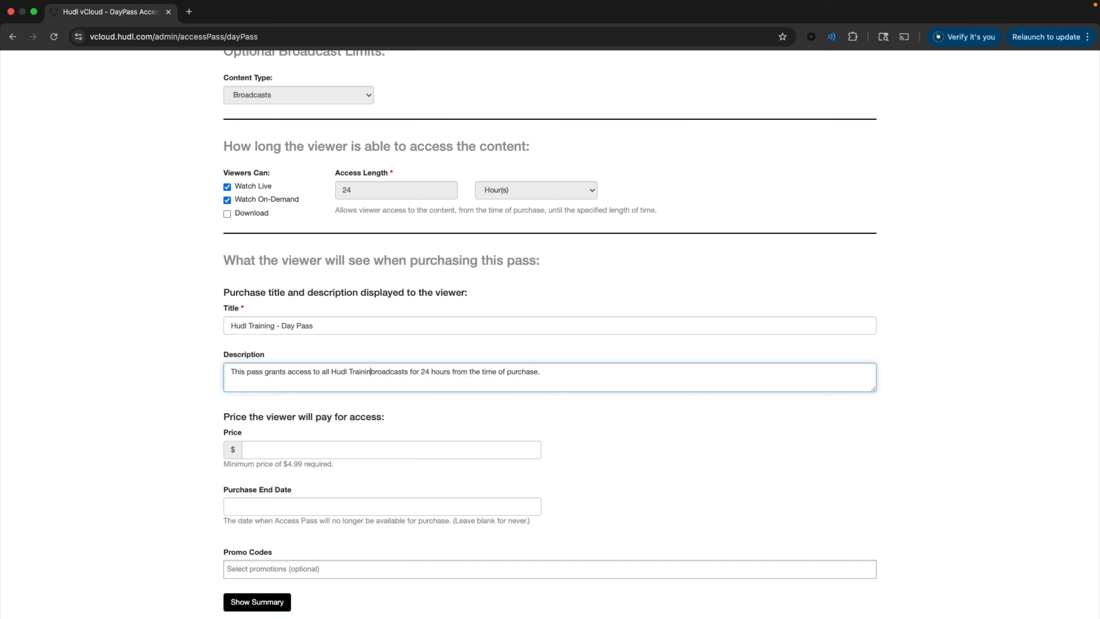
pyautogui.click(580, 374)
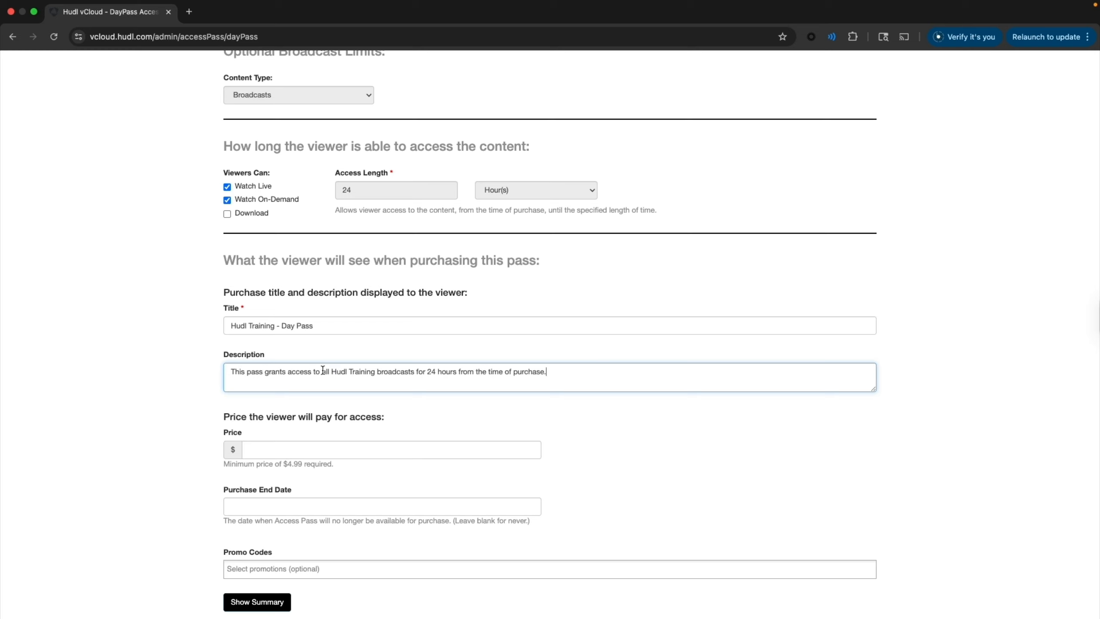
pyautogui.moveTo(321, 371); pyautogui.dragTo(540, 385)
pyautogui.click(579, 379)
pyautogui.moveTo(332, 372); pyautogui.dragTo(376, 372)
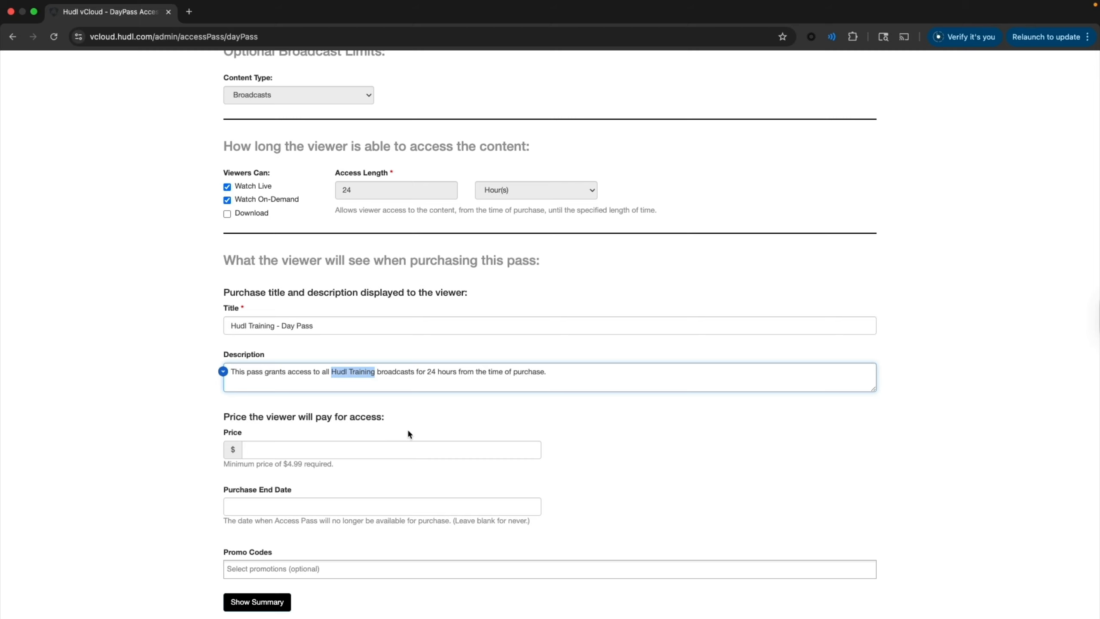
# Try Day Pass prices of $10.00 and $15.00
pyautogui.scroll(-2, 407, 428)
pyautogui.click(312, 391)
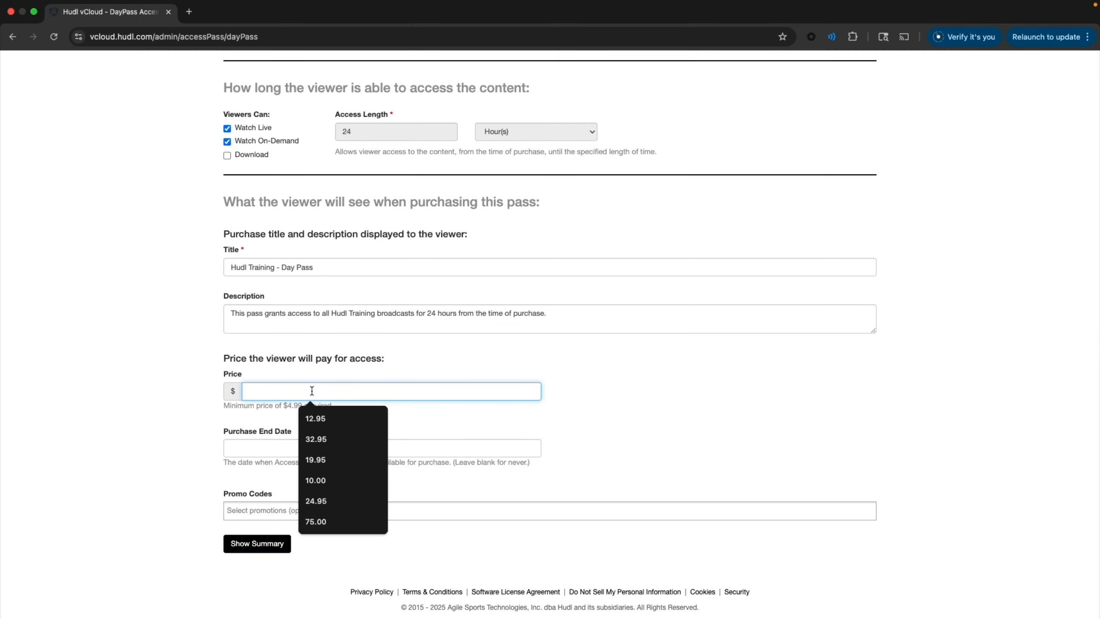
pyautogui.write('10.00')
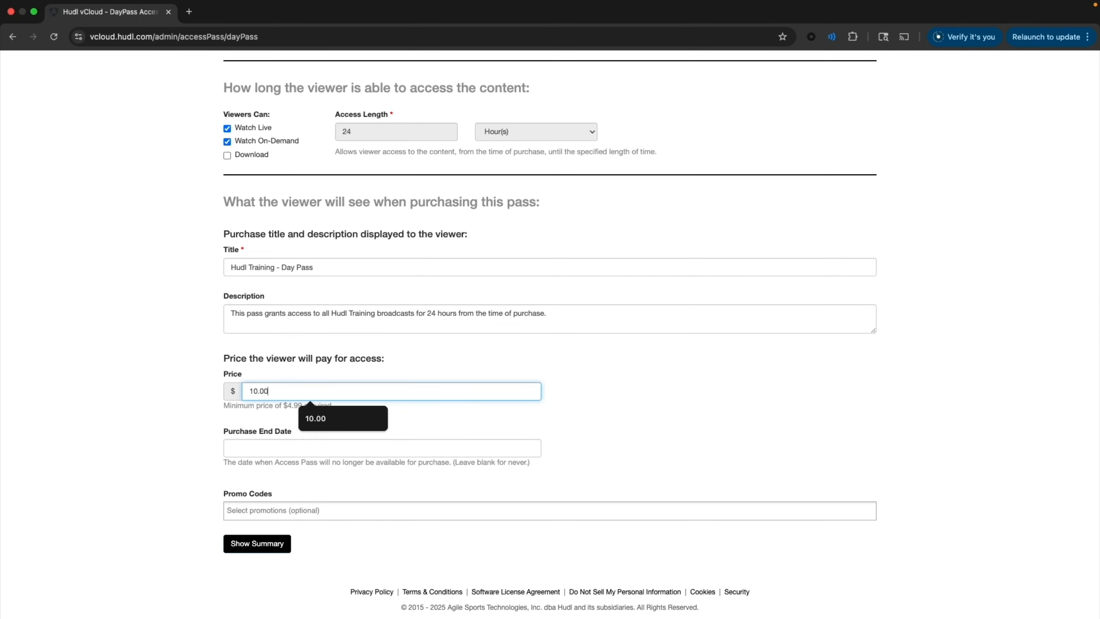
pyautogui.press('BackSpace')
pyautogui.press('BackSpace')
pyautogui.press('BackSpace')
pyautogui.press('BackSpace')
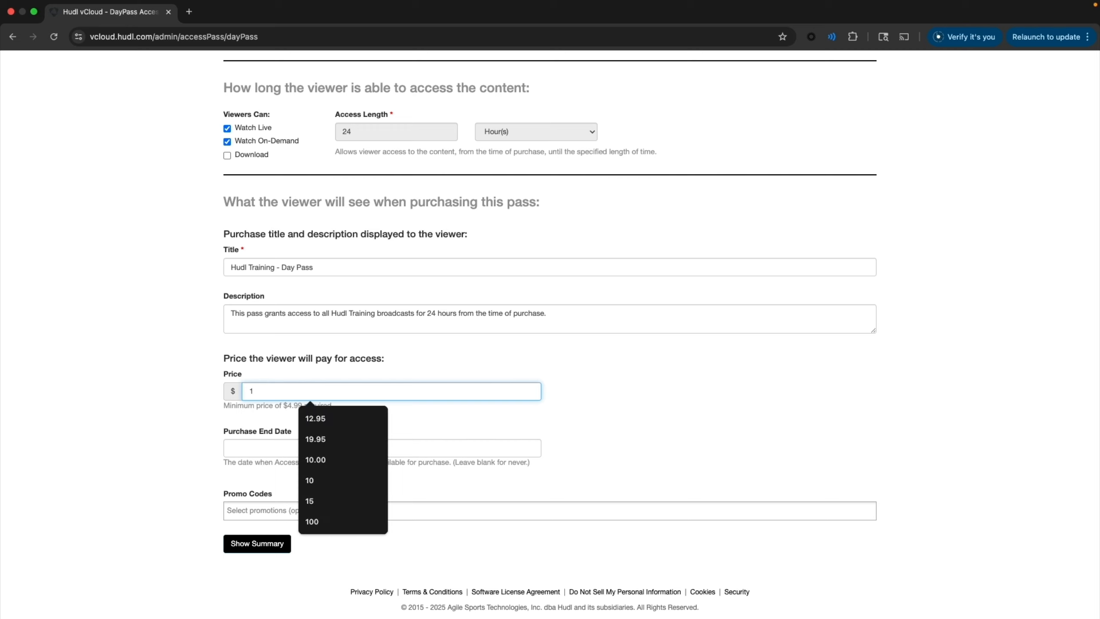
pyautogui.write('5.00')
# Set the price the viewer pays for the Day Pass to $10.00
pyautogui.press('super+a')
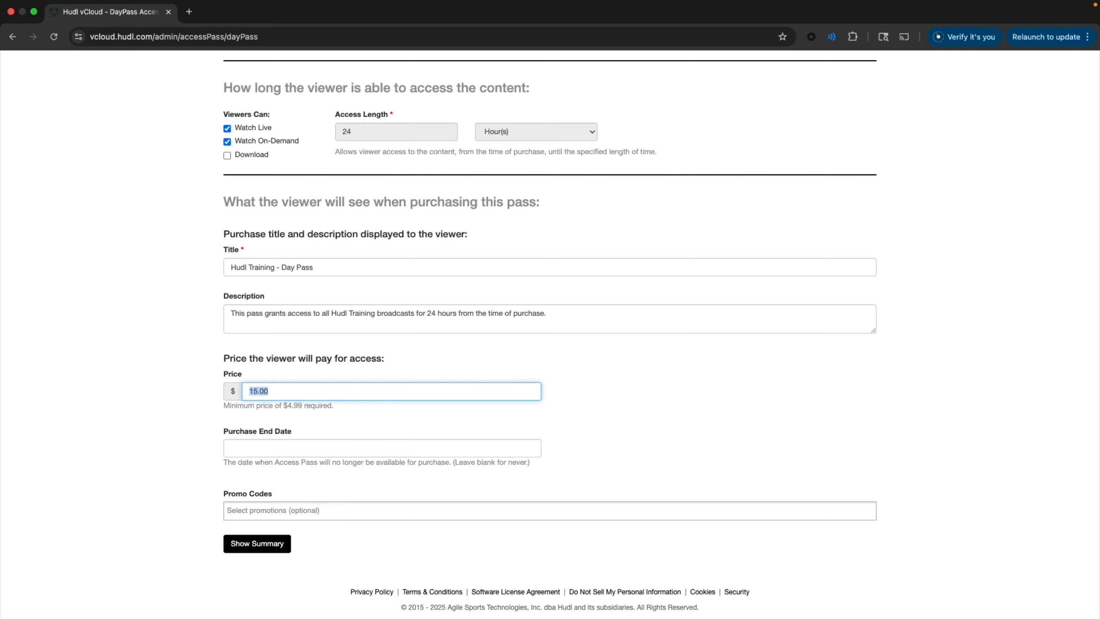
pyautogui.press('BackSpace')
pyautogui.write('10.00')
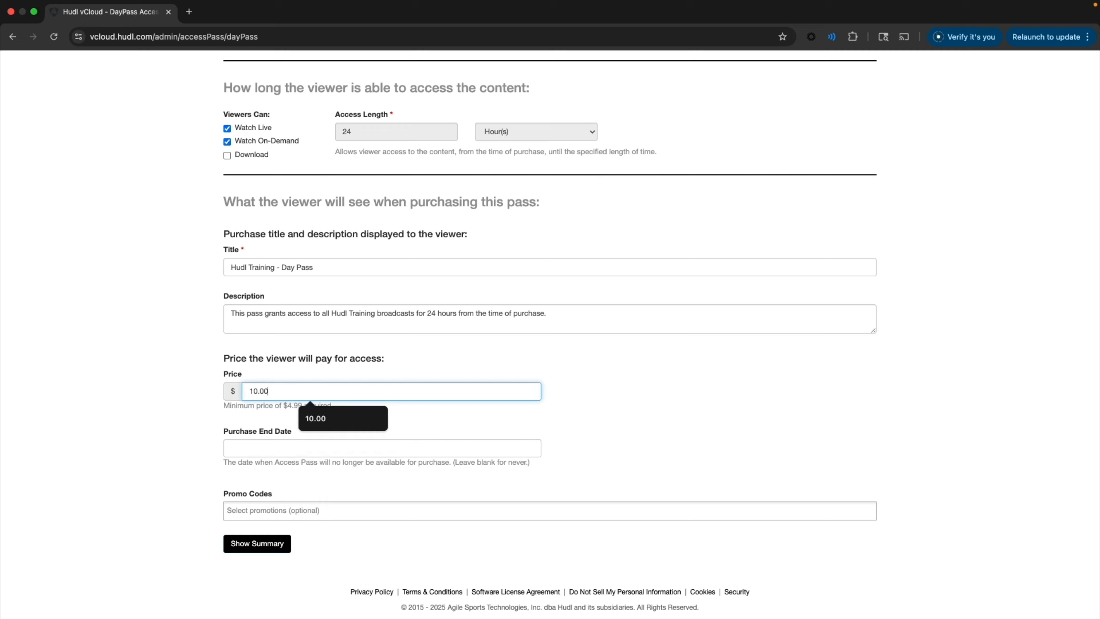
pyautogui.click(162, 426)
# View the calendar for the purchase end date and leave the date blank
pyautogui.click(296, 450)
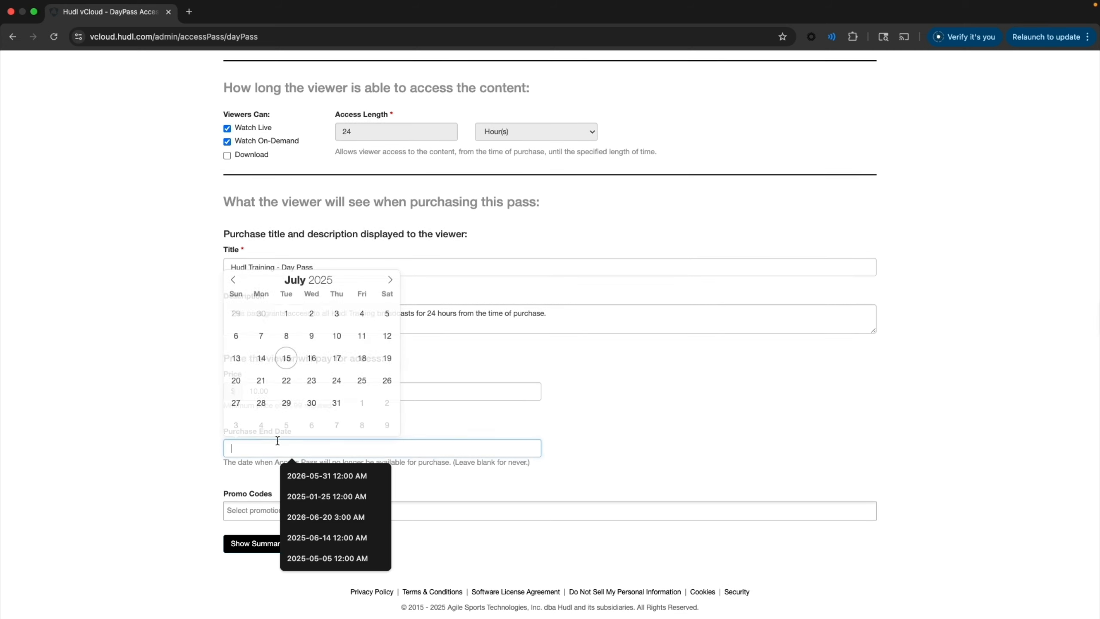
pyautogui.click(163, 466)
pyautogui.click(268, 447)
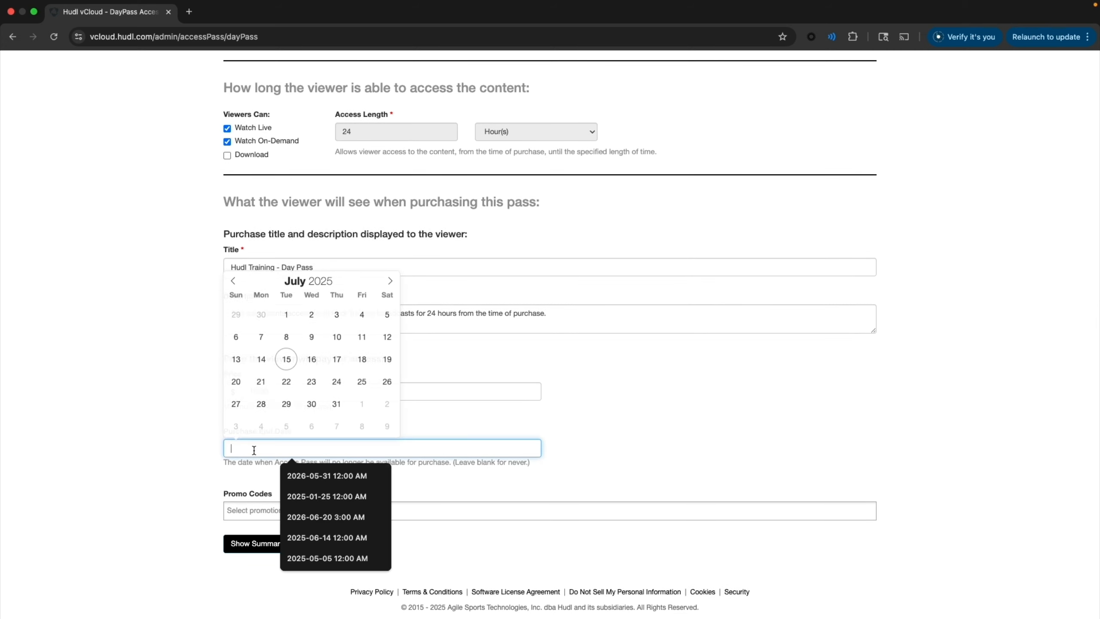
pyautogui.click(210, 468)
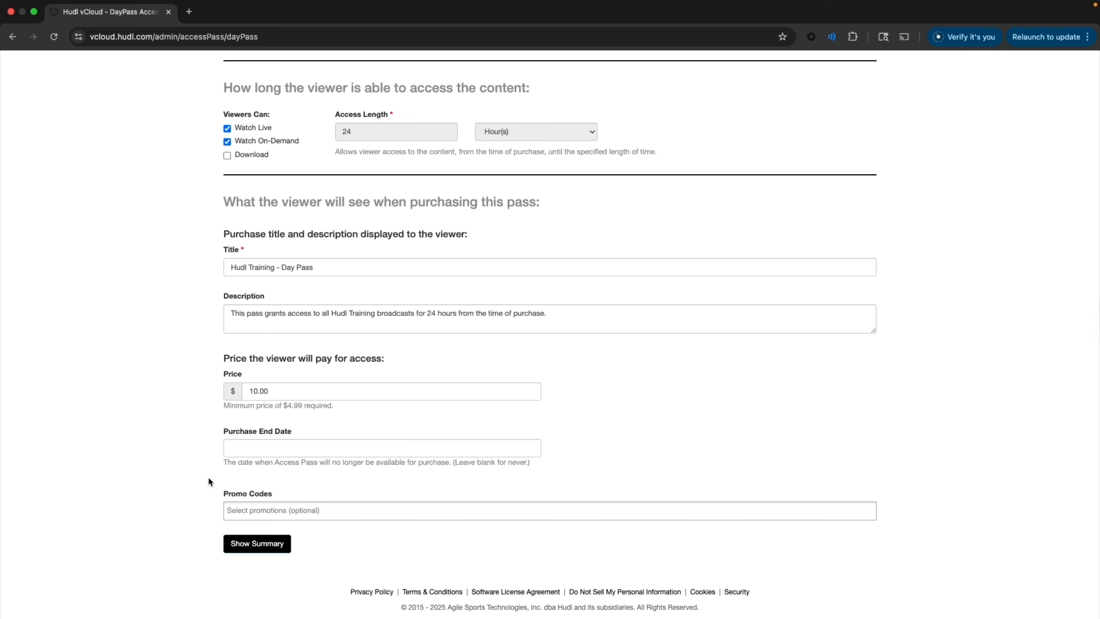
# Show the Day Pass summary and review its title, description, price, access length and covered site
pyautogui.click(255, 544)
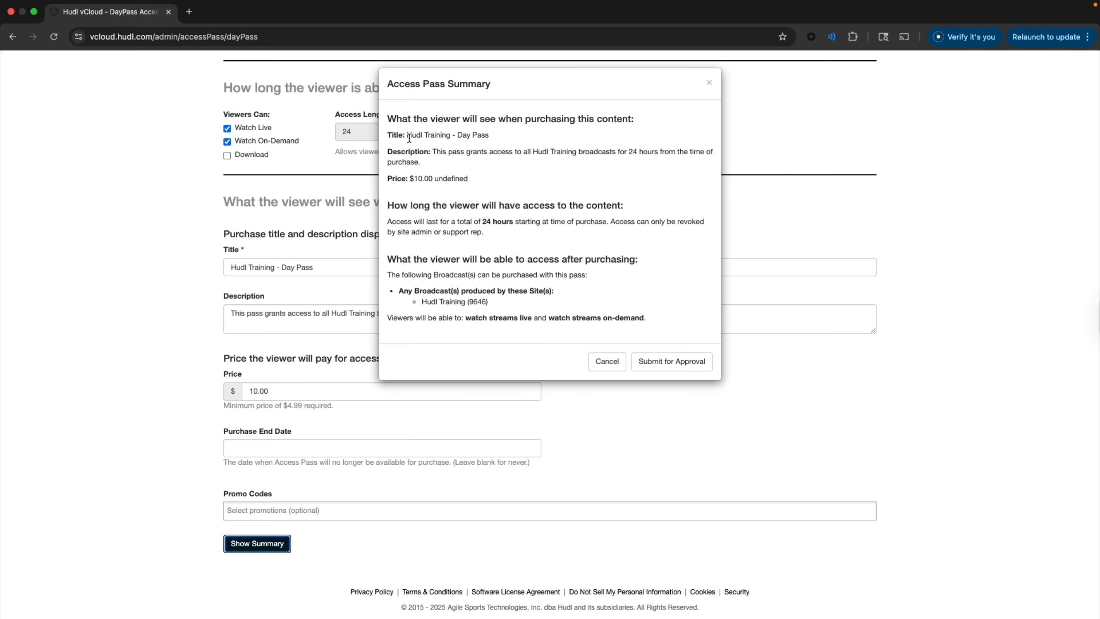
pyautogui.moveTo(408, 136); pyautogui.dragTo(466, 158)
pyautogui.moveTo(409, 178); pyautogui.dragTo(474, 178)
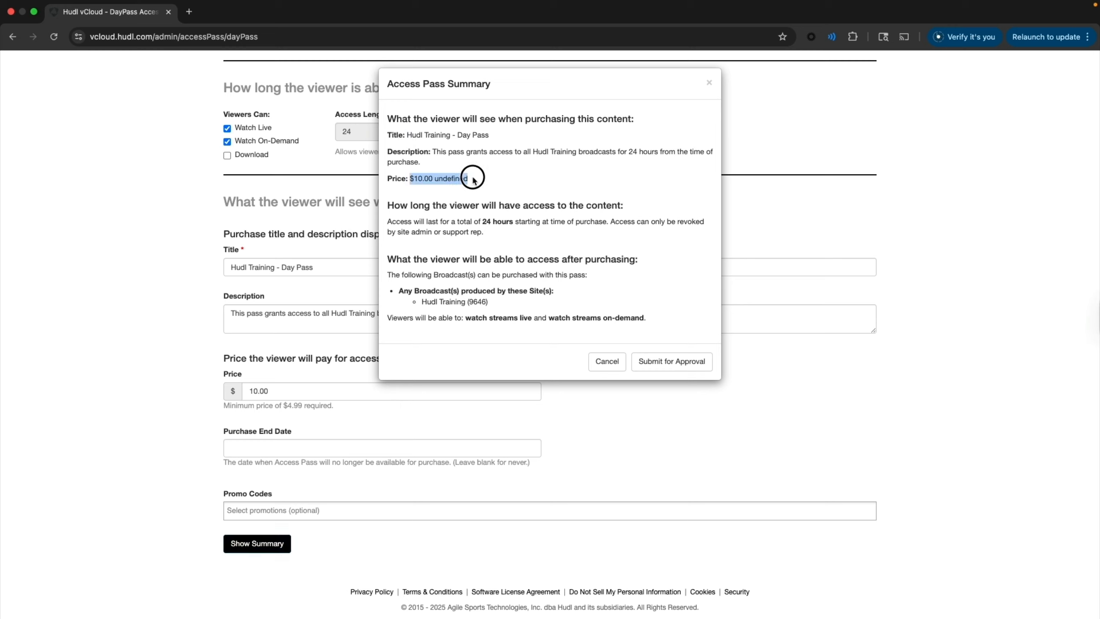
pyautogui.click(457, 187)
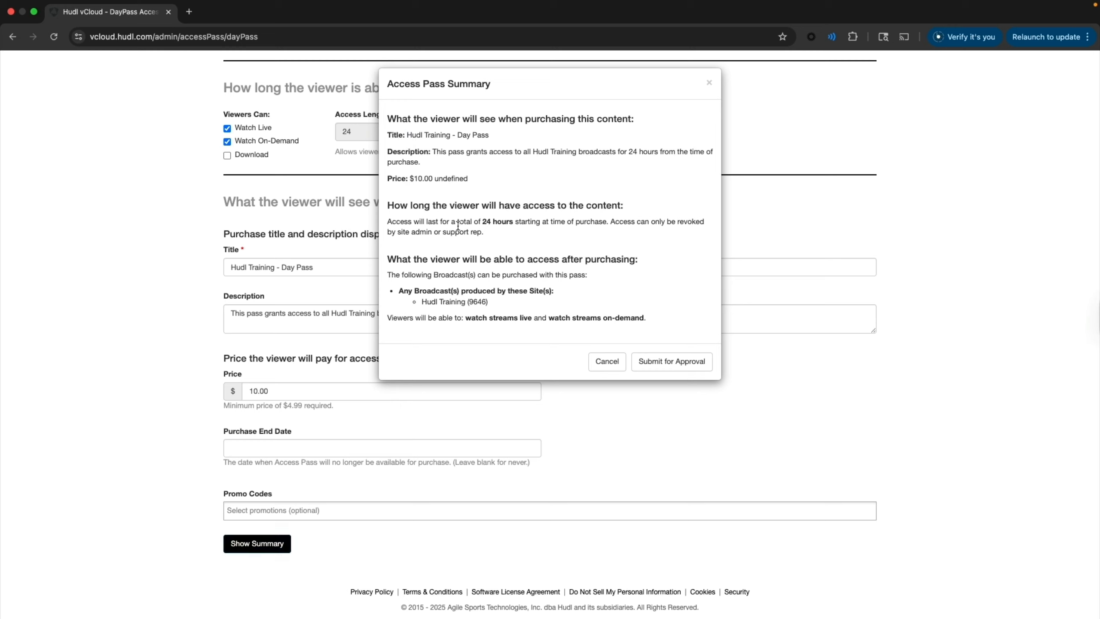
pyautogui.click(485, 223)
pyautogui.moveTo(485, 223); pyautogui.dragTo(518, 223)
pyautogui.moveTo(421, 302); pyautogui.dragTo(495, 300)
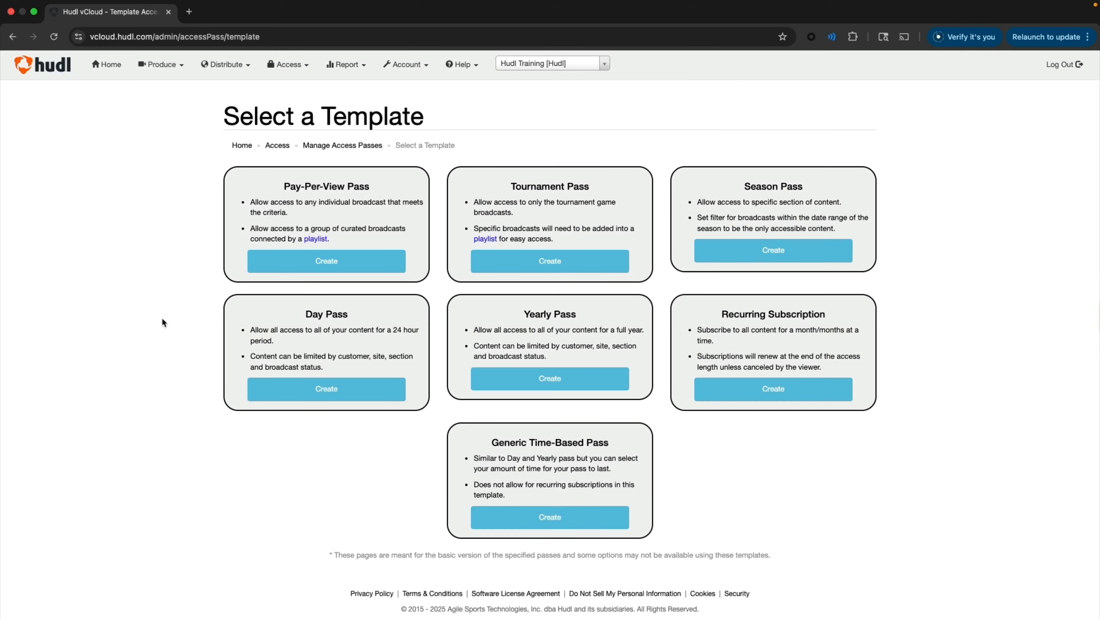
# Examine the Tournament Pass option among the access pass templates
pyautogui.moveTo(510, 186); pyautogui.dragTo(607, 194)
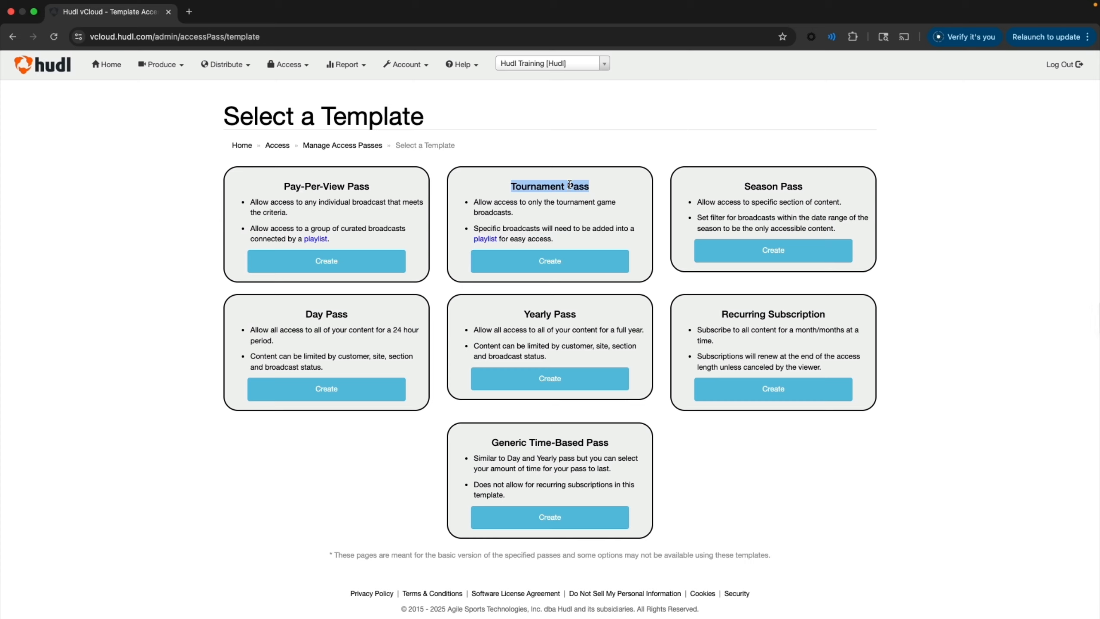
# Start a pass from the Tournament Pass template and apply it to all content for the Hudl Training site
pyautogui.click(569, 269)
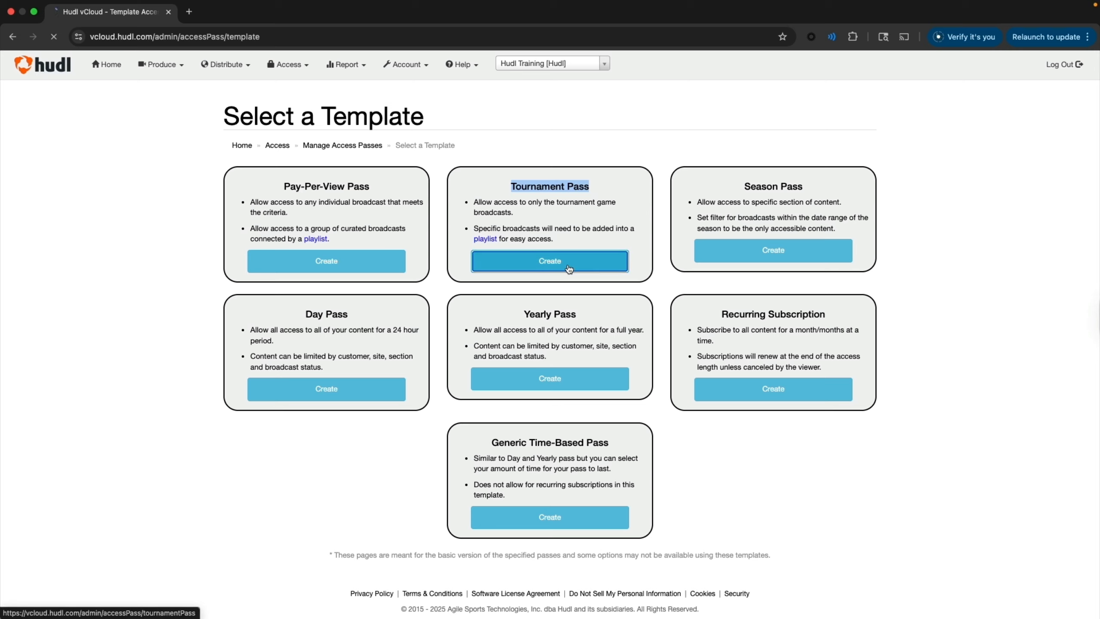
pyautogui.click(295, 224)
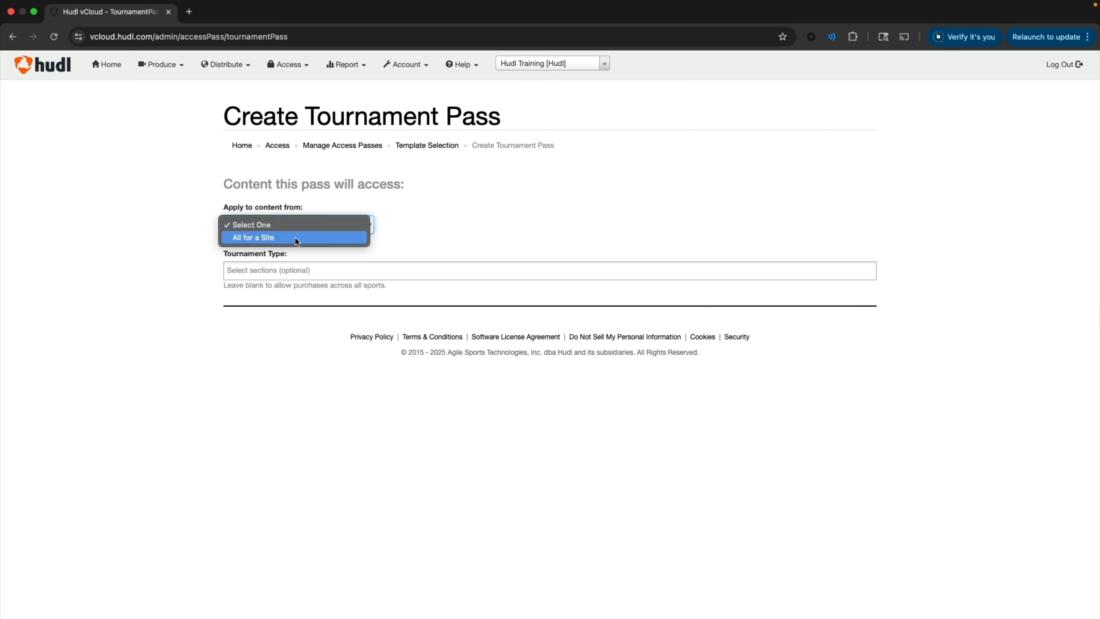
pyautogui.click(294, 236)
pyautogui.click(438, 233)
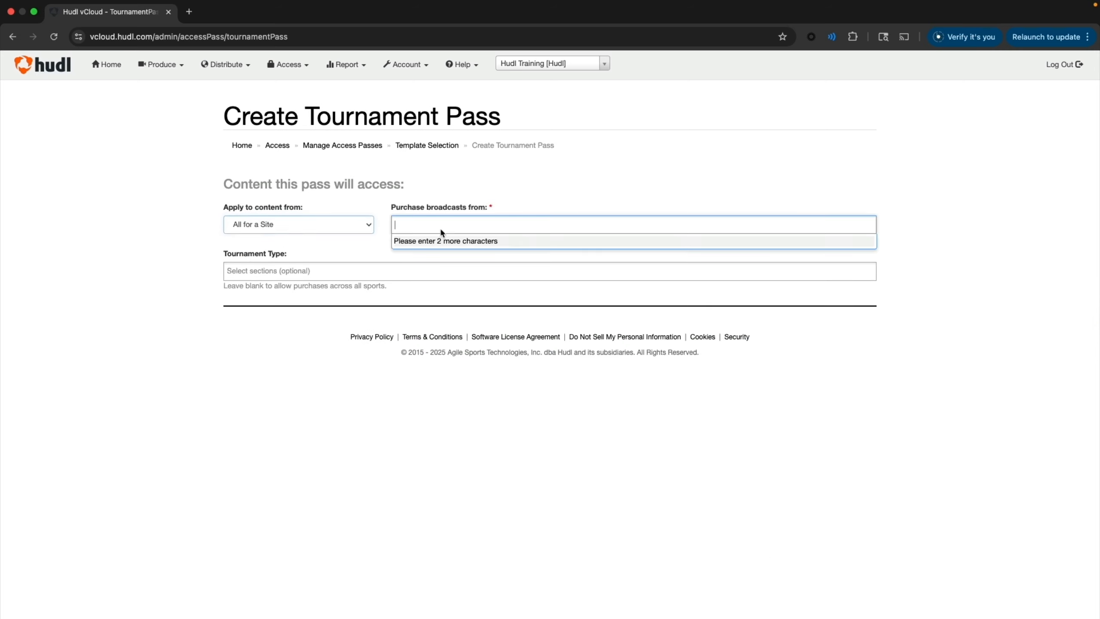
pyautogui.write('hudl s')
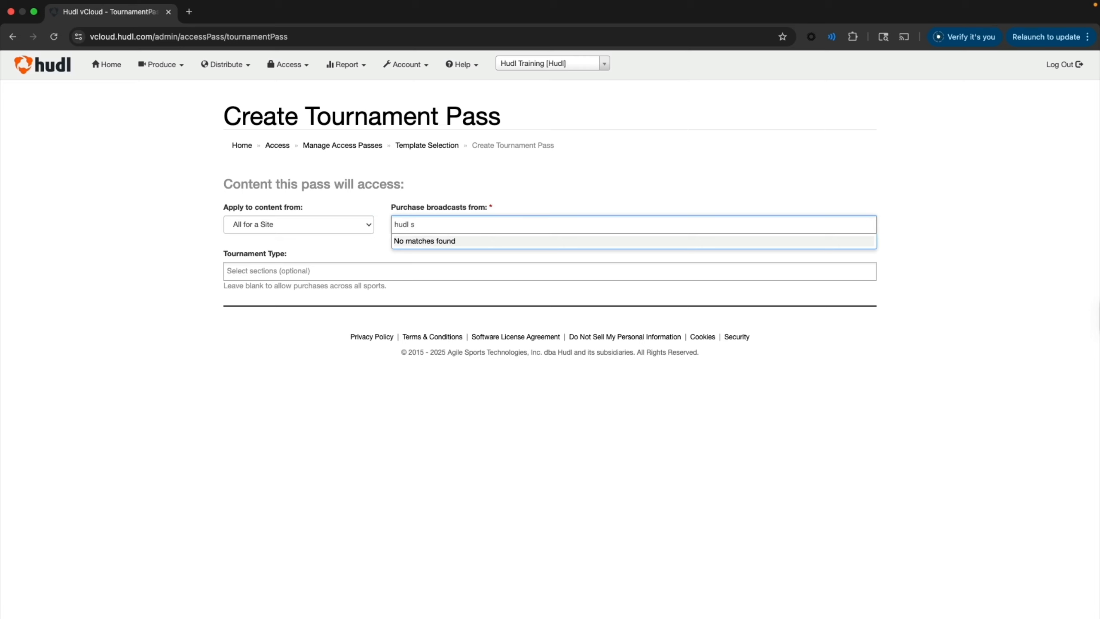
pyautogui.press('BackSpace')
pyautogui.write('tr')
pyautogui.press('Return')
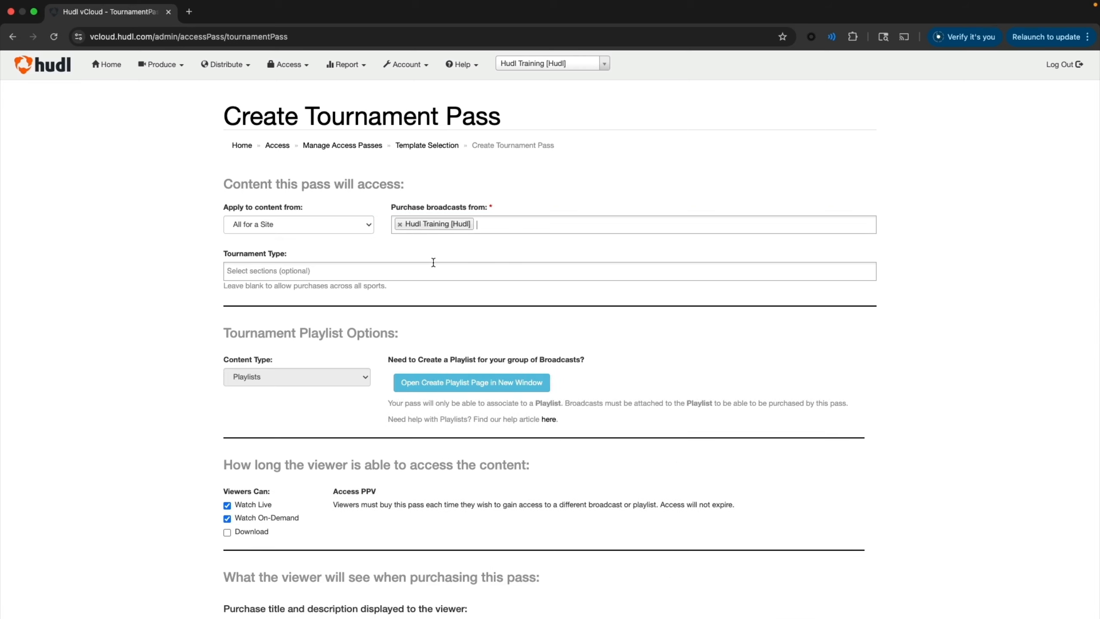
# Search the tournament types for "bas" and clear the field again to allow purchases across all sports
pyautogui.click(309, 272)
pyautogui.click(183, 288)
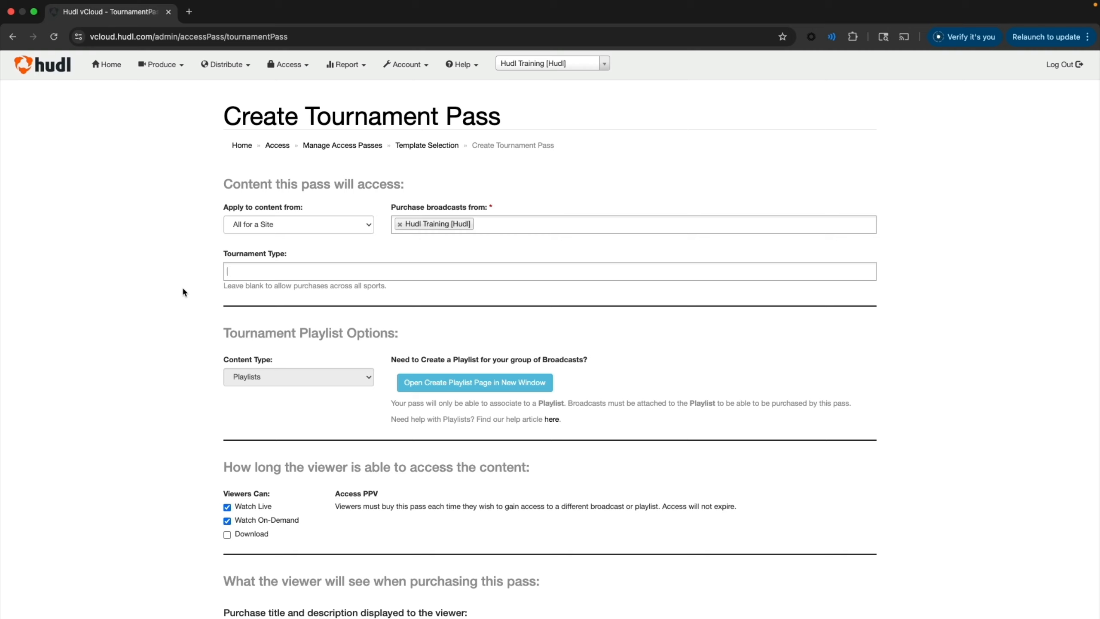
pyautogui.click(243, 270)
pyautogui.write('bas')
pyautogui.press('BackSpace')
pyautogui.press('BackSpace')
pyautogui.press('BackSpace')
pyautogui.click(181, 285)
# Start a new playlist from the tournament playlist options and set its section to Basketball
pyautogui.scroll(-3, 187, 341)
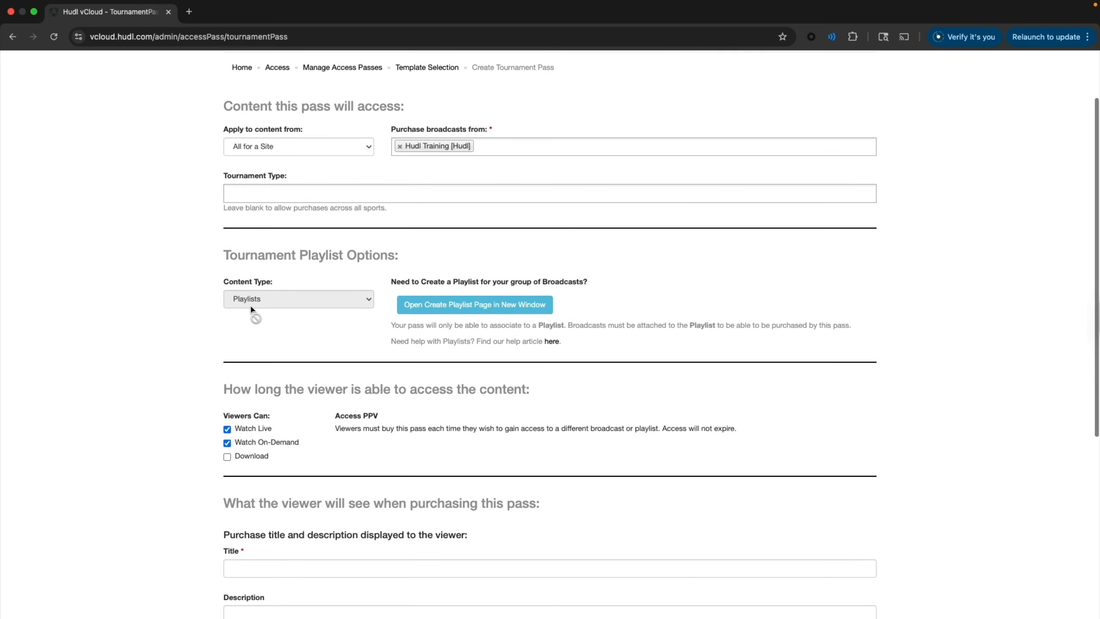
pyautogui.scroll(-1, 250, 305)
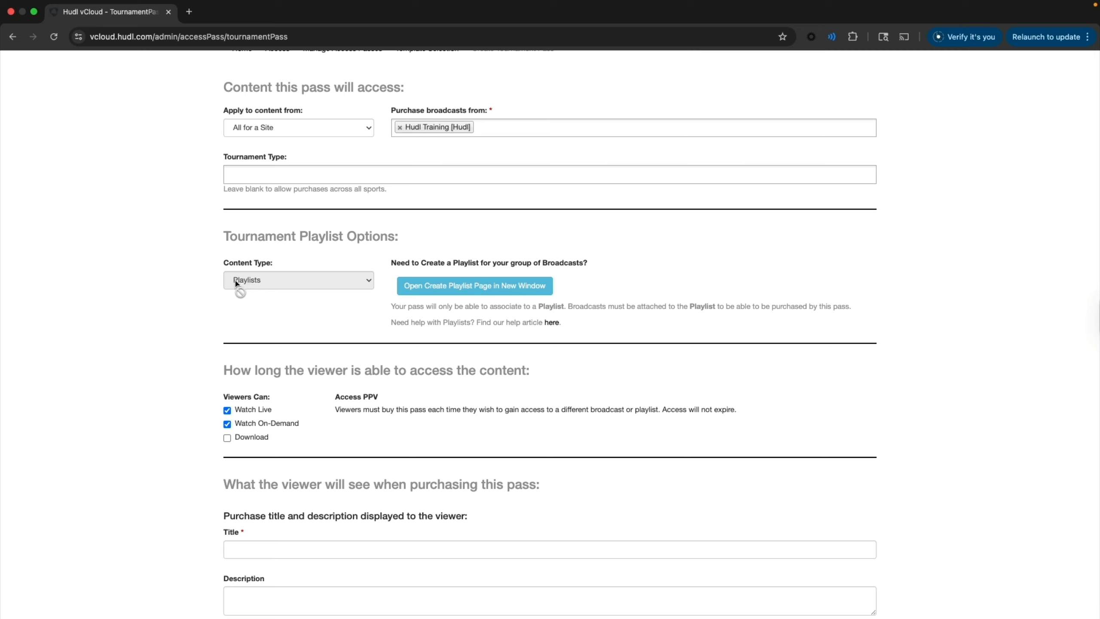
pyautogui.click(466, 287)
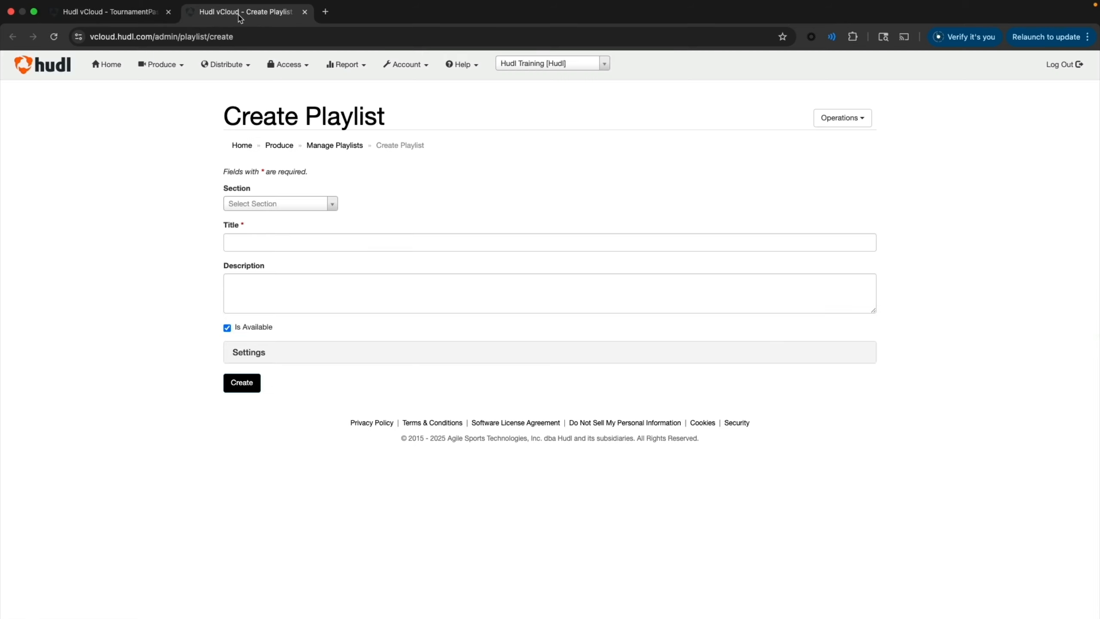
pyautogui.click(277, 206)
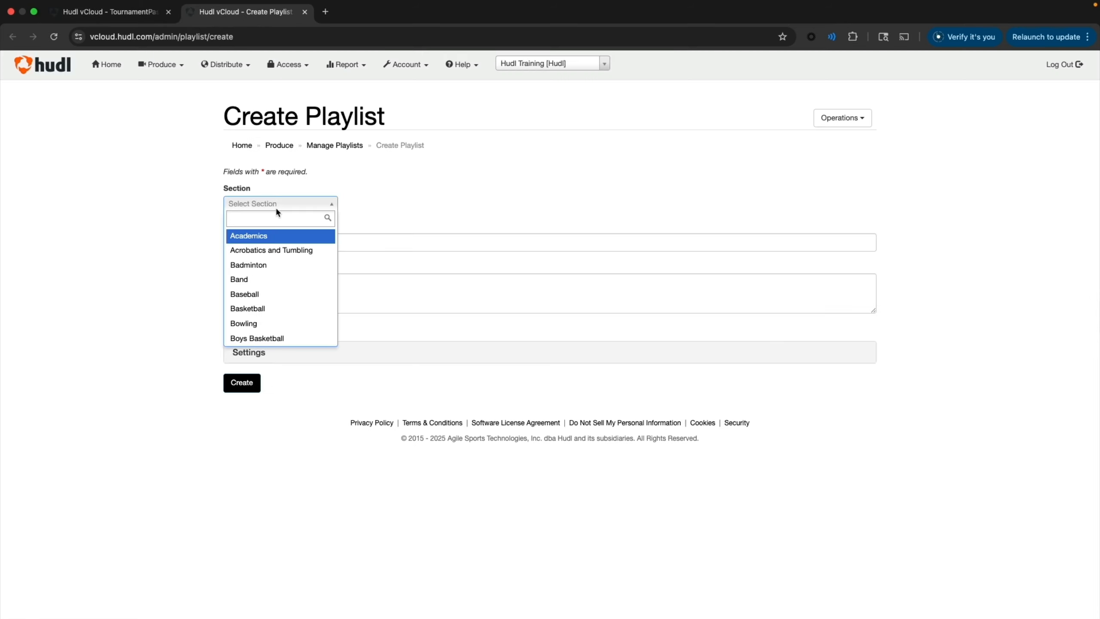
pyautogui.write('womens')
pyautogui.press('super+BackSpace')
pyautogui.write('basket')
pyautogui.press('BackSpace')
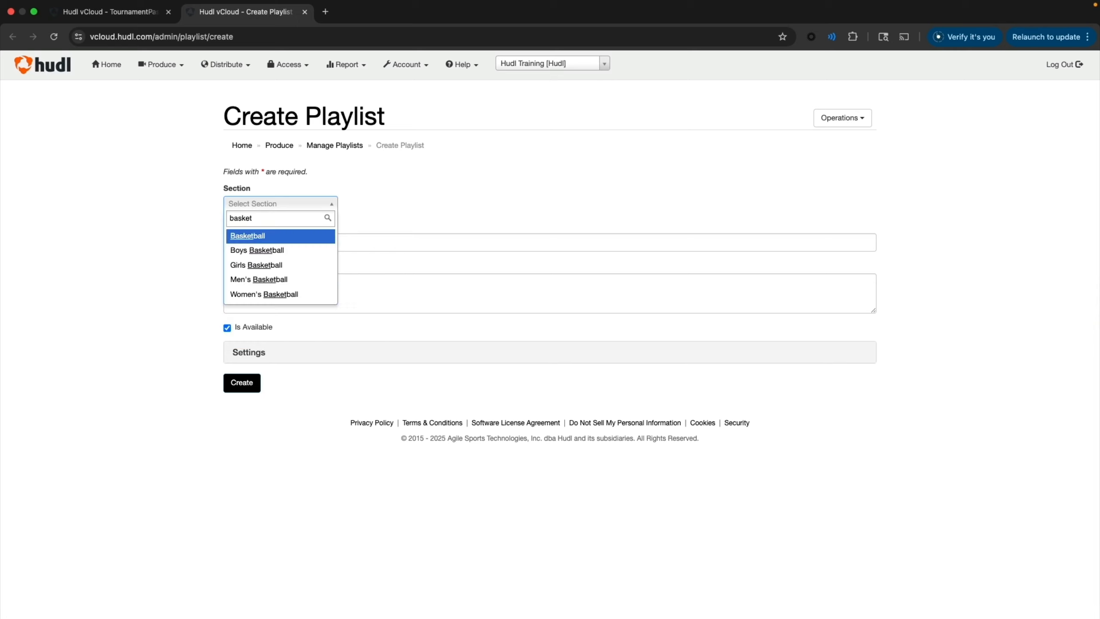
pyautogui.press('Return')
pyautogui.press('Tab')
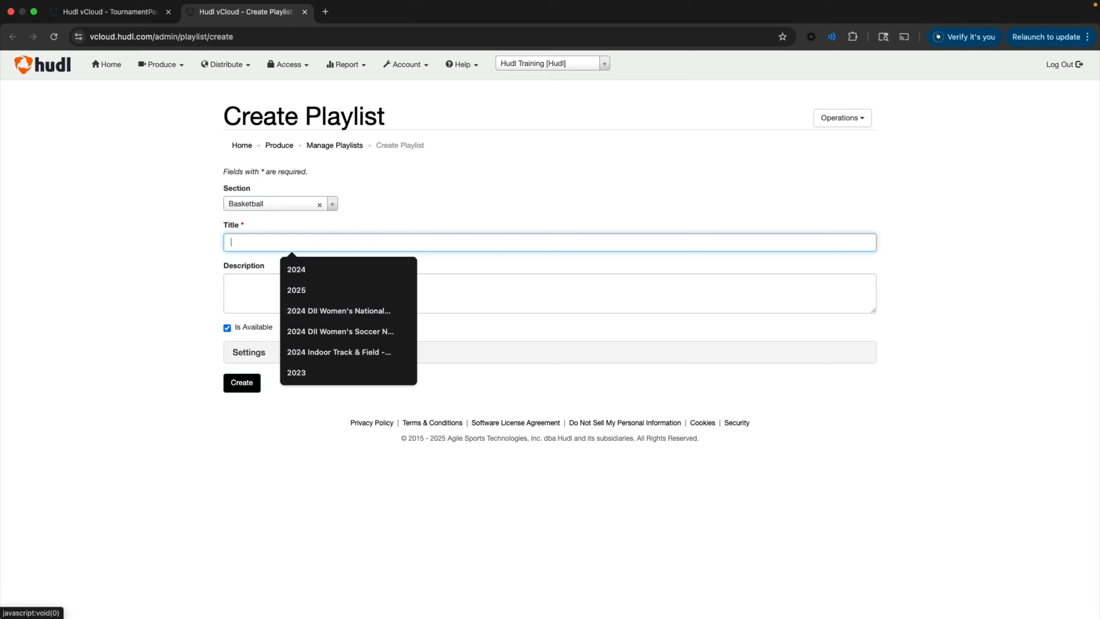
# Title the playlist "2025 Winter Classic", leave the description blank and create it
pyautogui.write('2025')
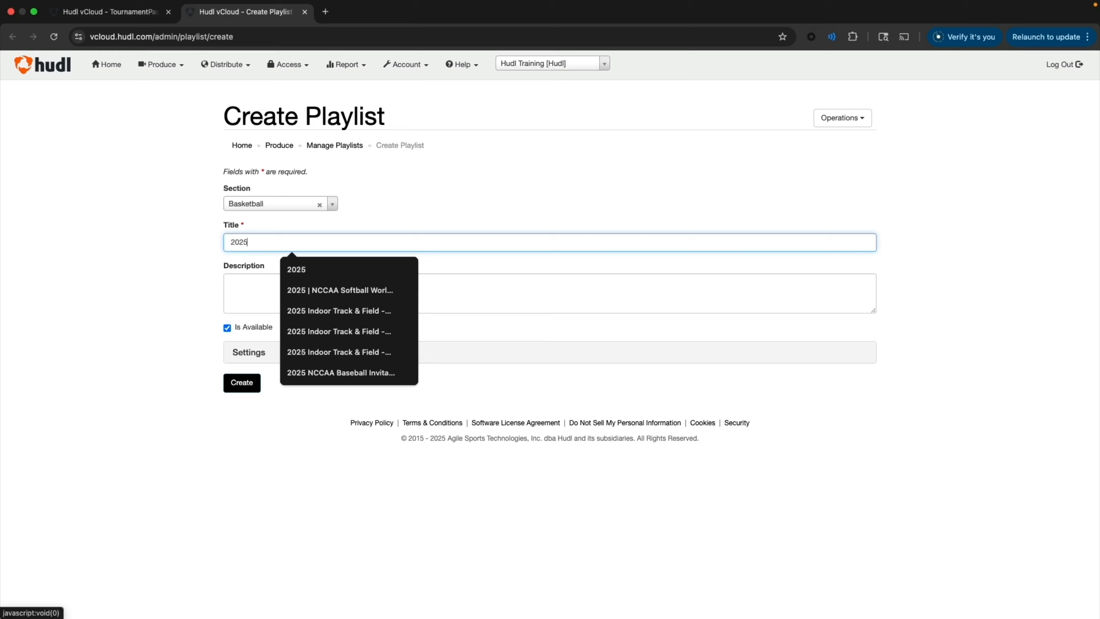
pyautogui.write(' Winter Classic')
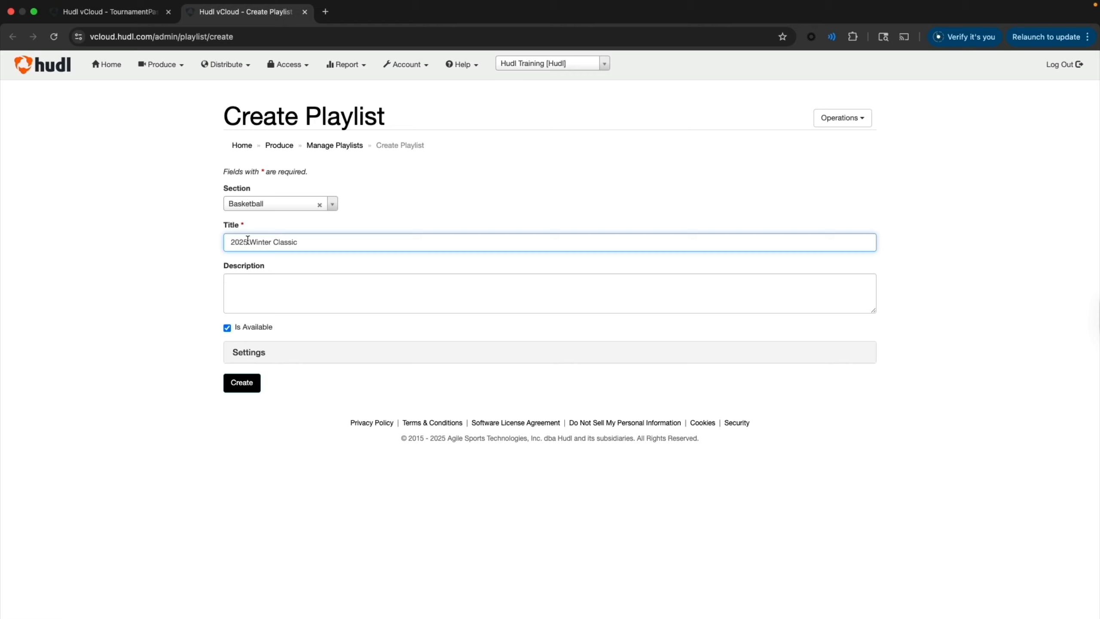
pyautogui.click(260, 282)
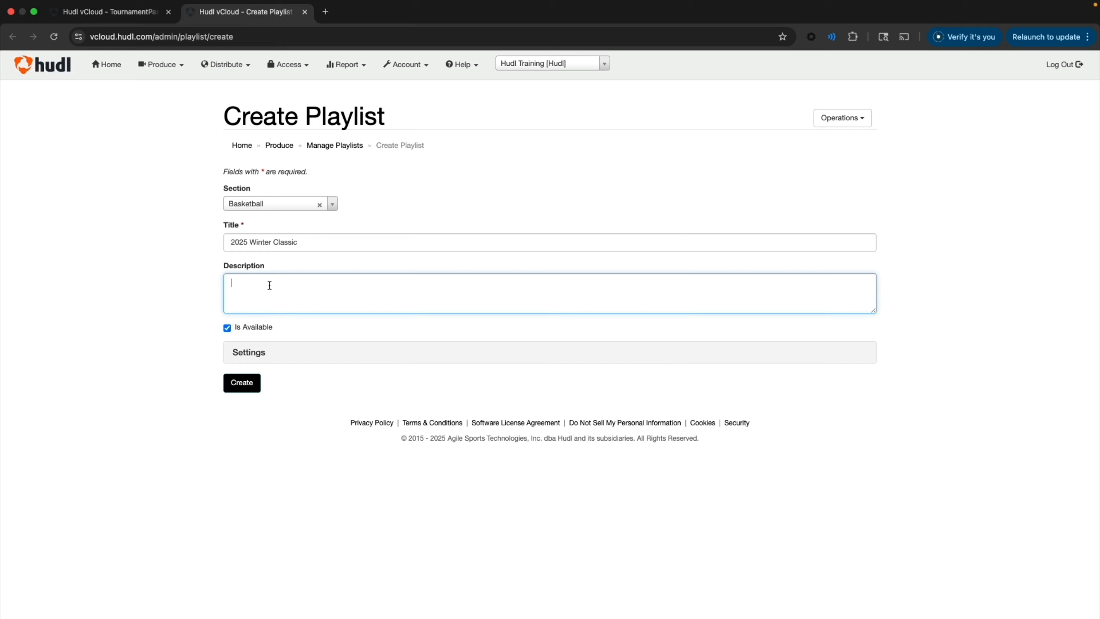
pyautogui.click(255, 384)
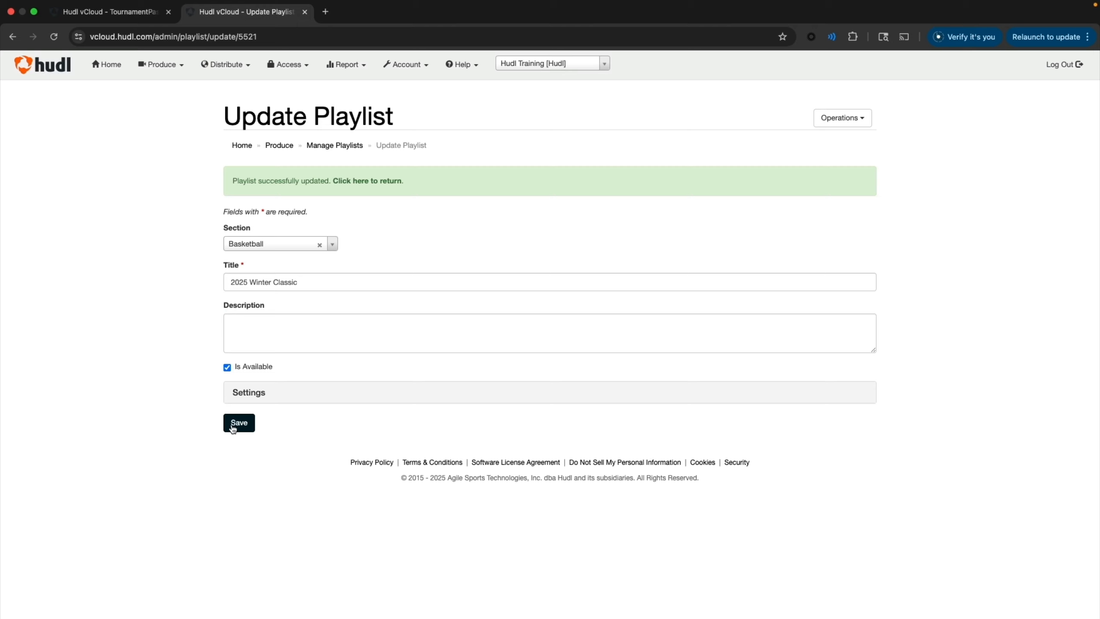
# Return to the list of playlists and examine the 2025 Winter Classic entry and its number of broadcasts
pyautogui.click(376, 181)
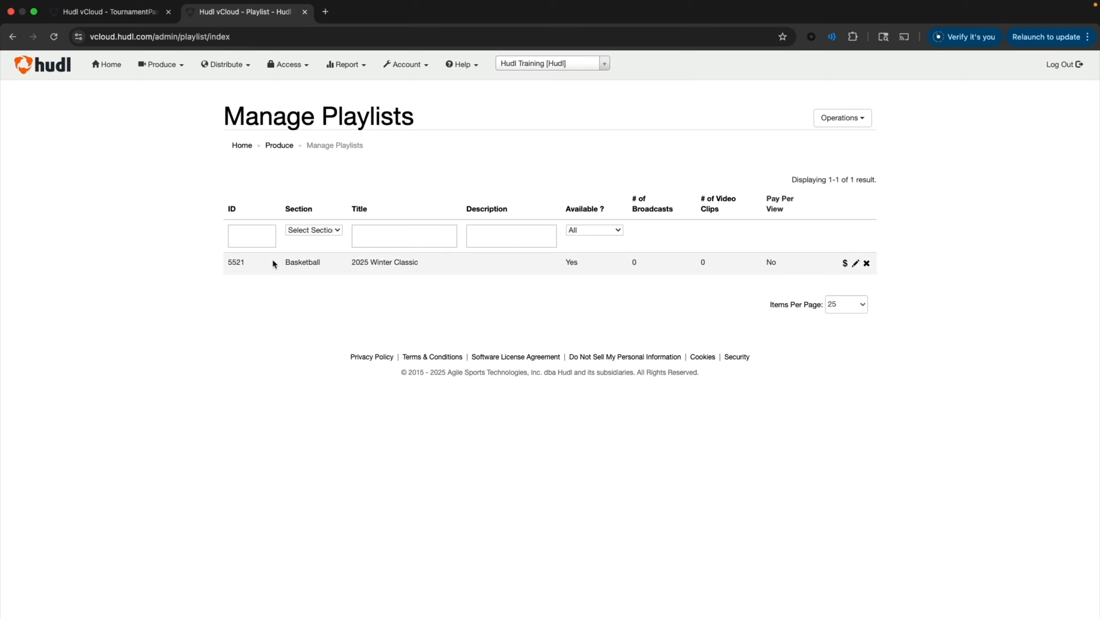
pyautogui.moveTo(229, 263); pyautogui.dragTo(421, 263)
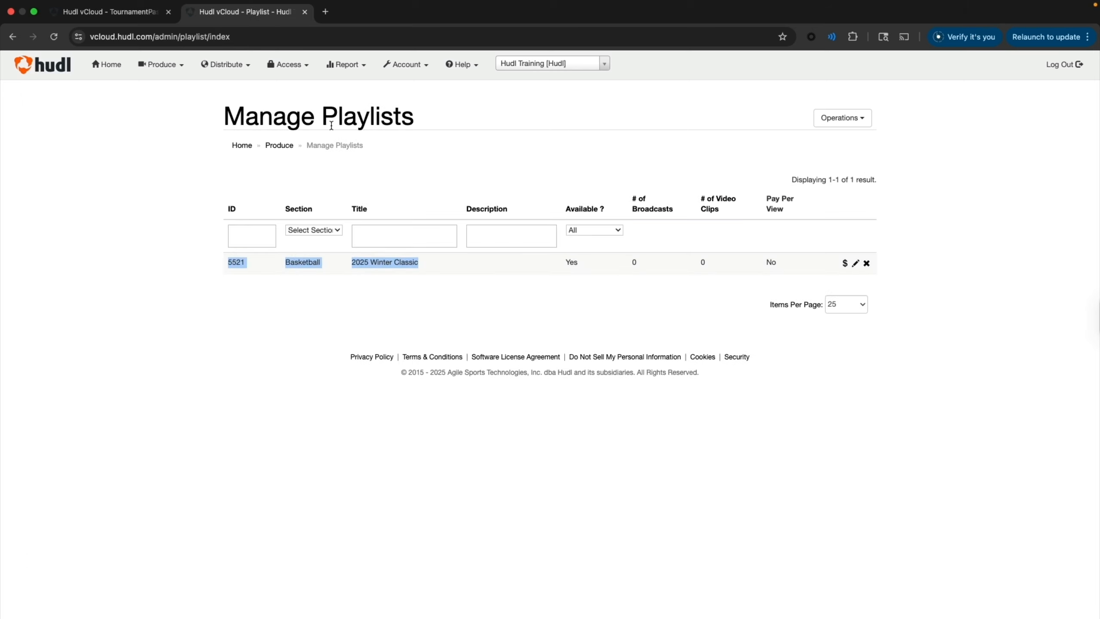
pyautogui.click(169, 67)
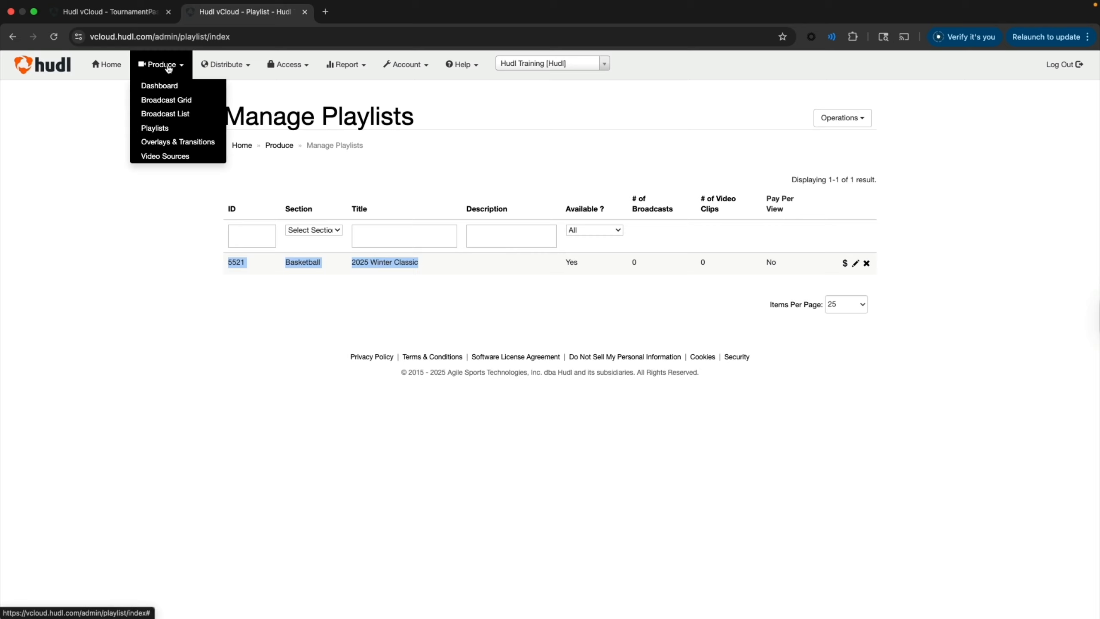
pyautogui.click(171, 128)
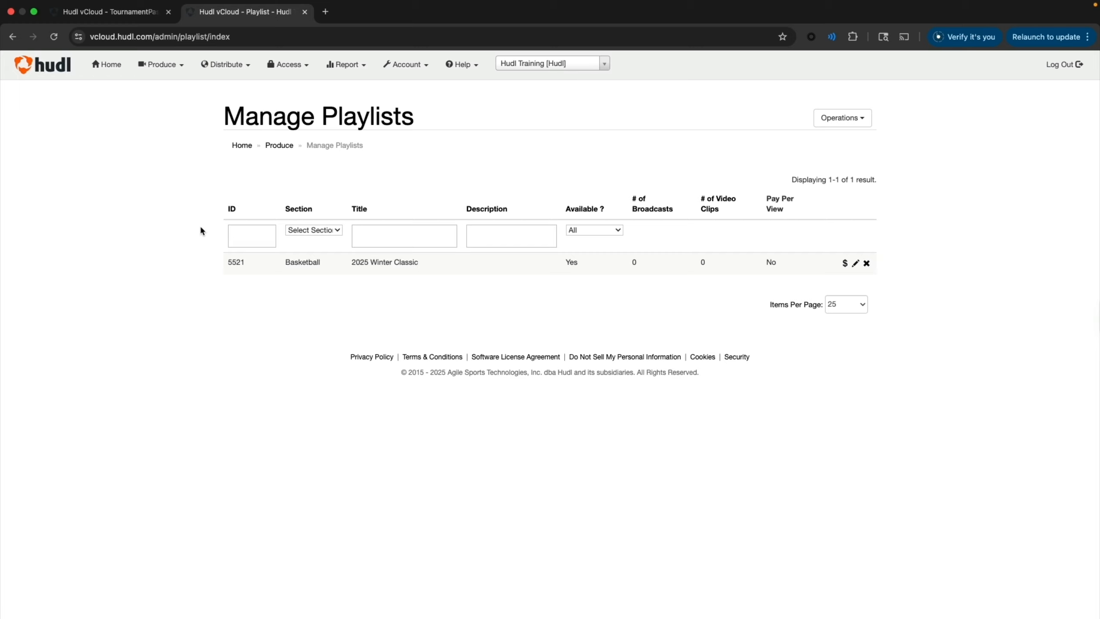
pyautogui.doubleClick(634, 262)
# Start a new broadcast from the Broadcast Grid and set its section to Boys Basketball
pyautogui.click(161, 69)
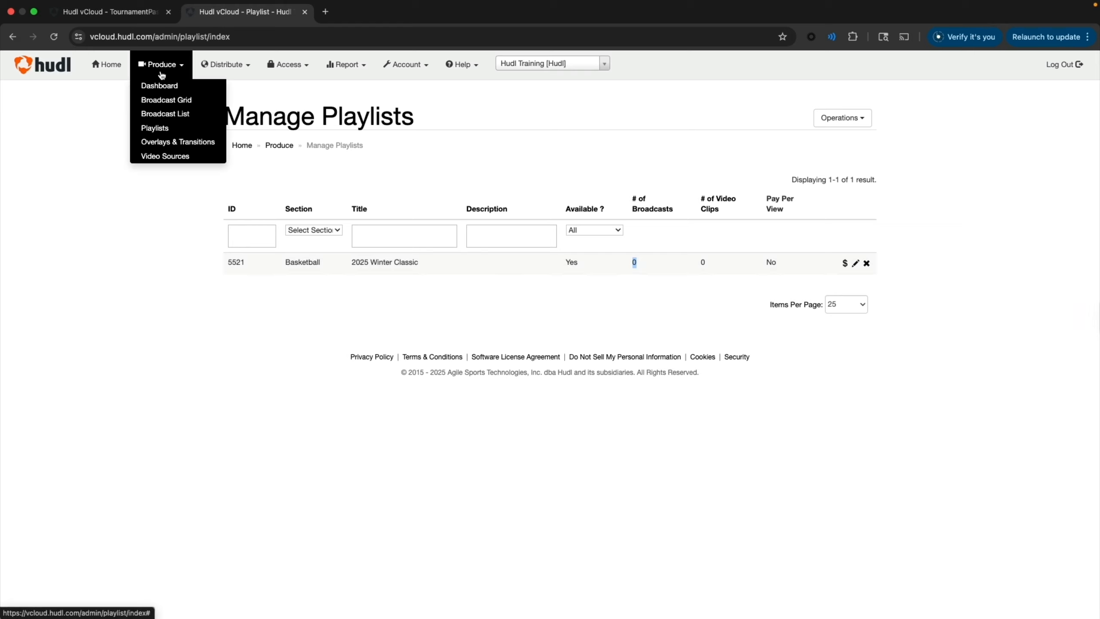
pyautogui.click(165, 100)
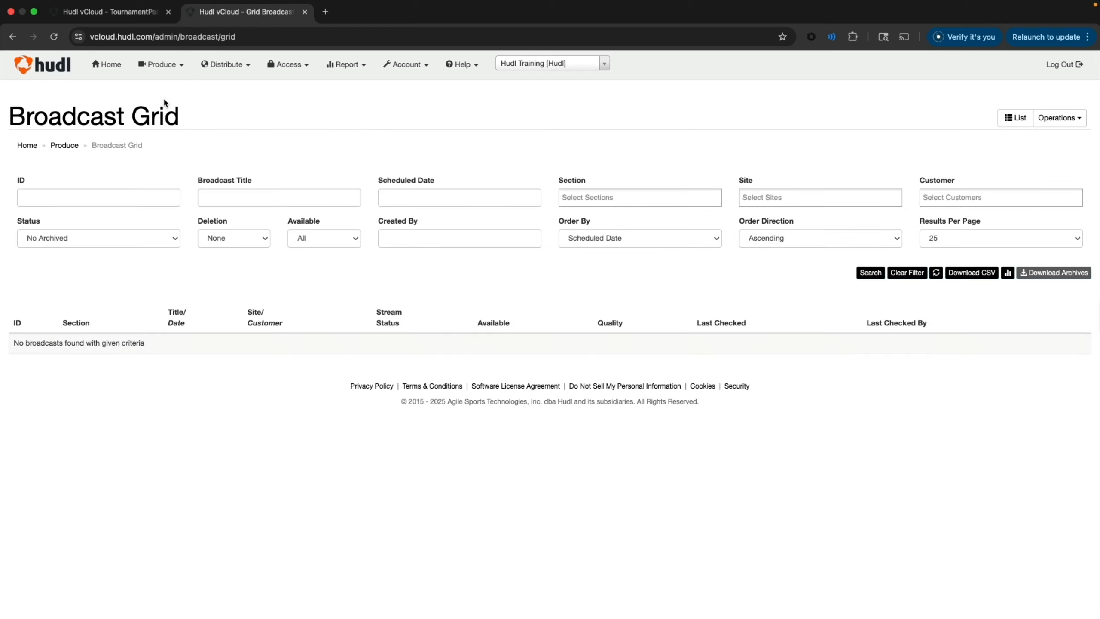
pyautogui.click(1059, 121)
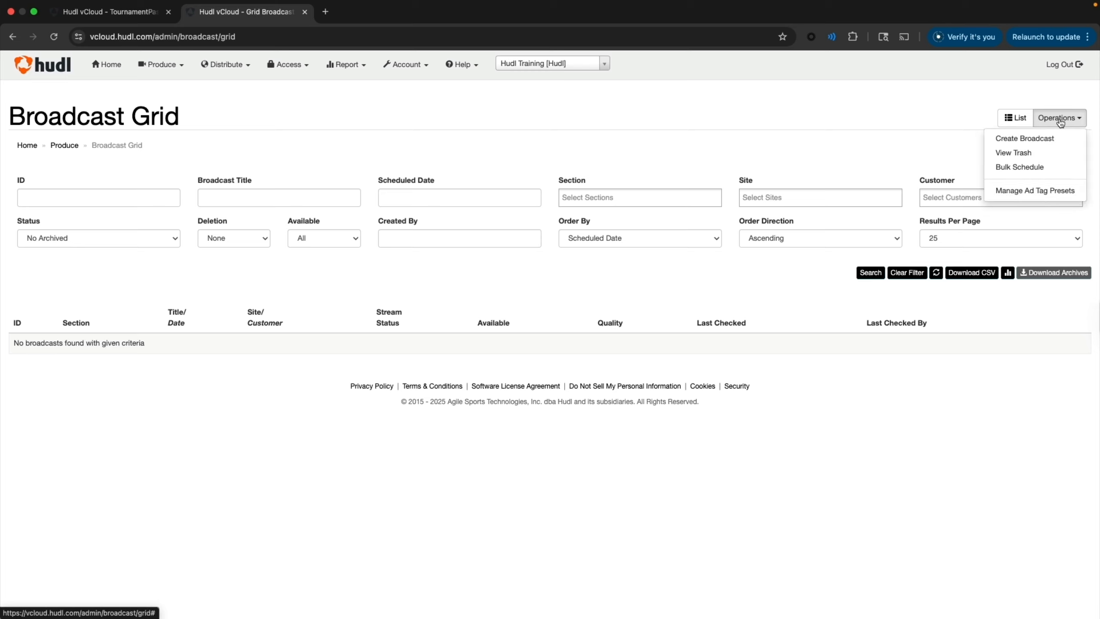
pyautogui.click(1033, 139)
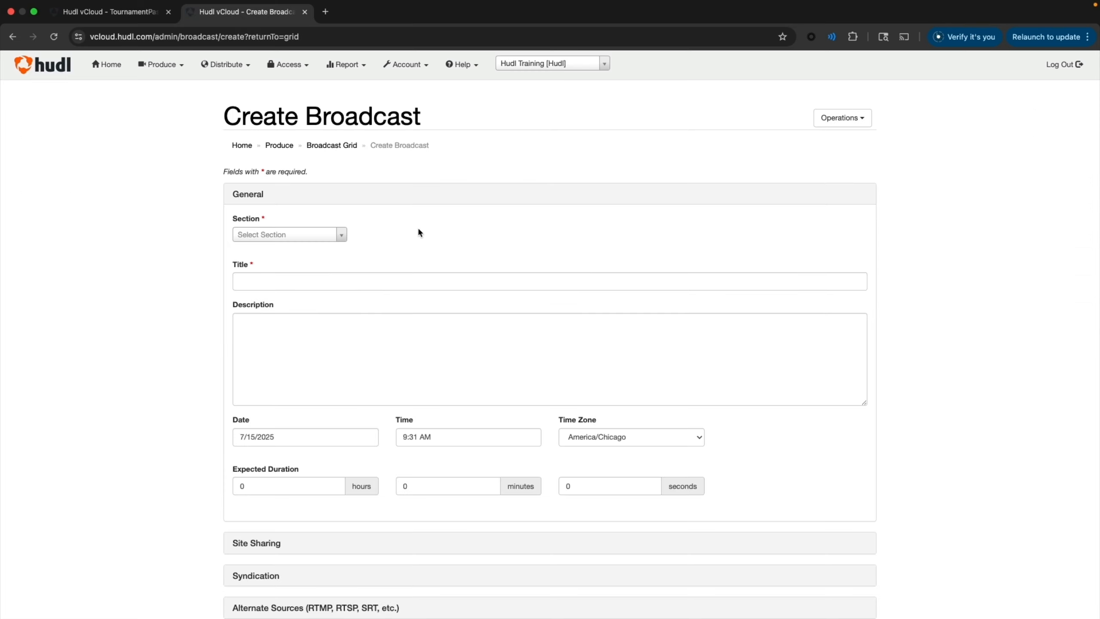
pyautogui.click(292, 236)
pyautogui.write('boysd')
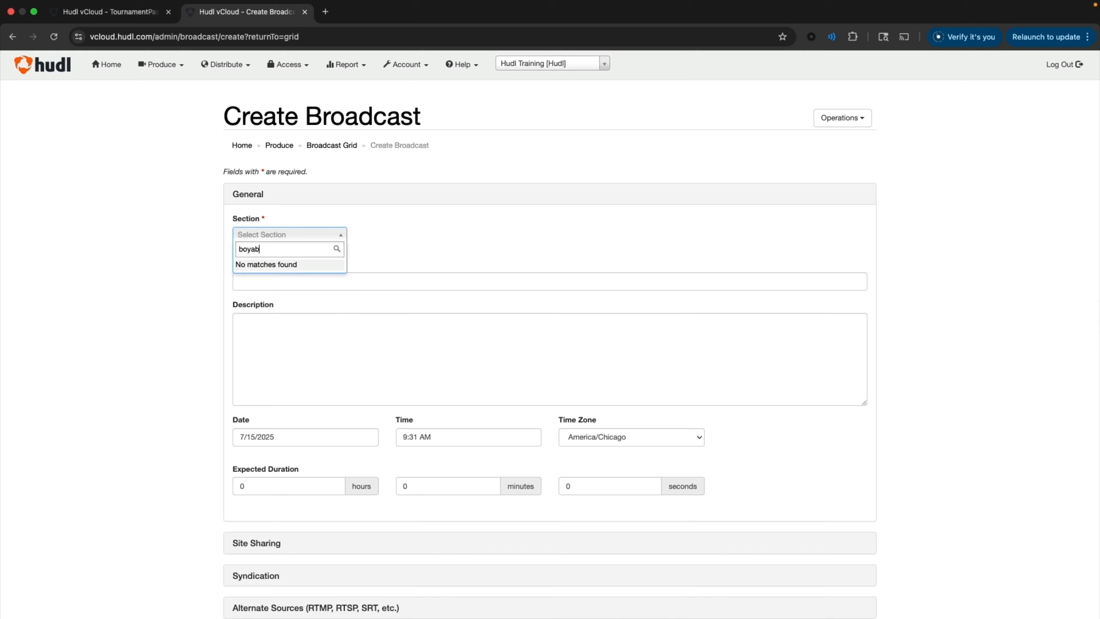
pyautogui.press('BackSpace')
pyautogui.press('Return')
pyautogui.press('Tab')
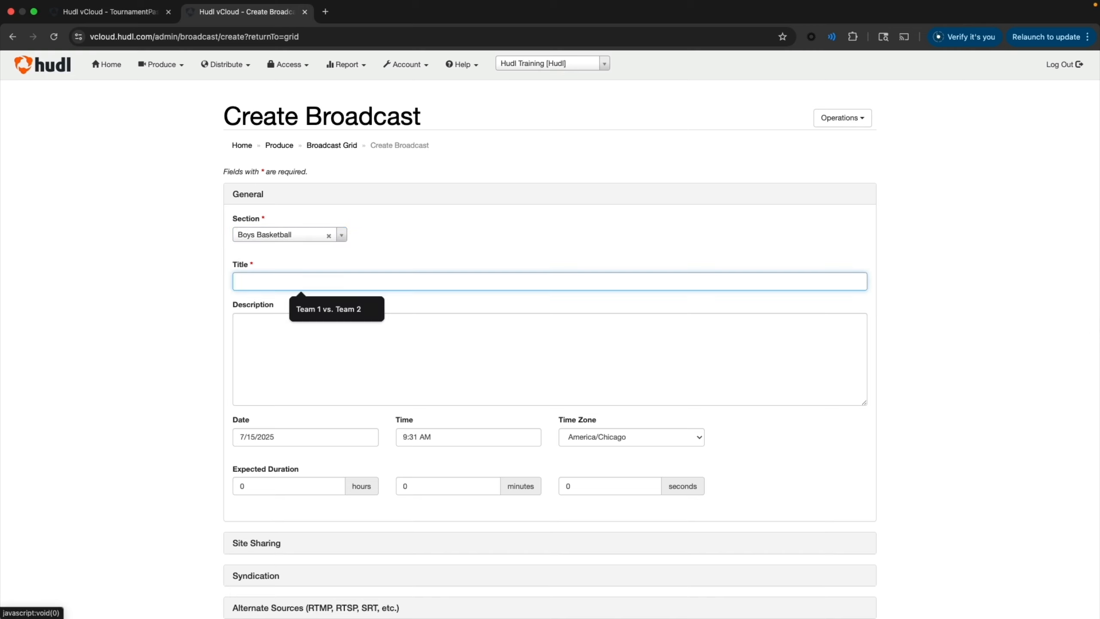
# Title the broadcast "Quarterfinal #1"
pyautogui.write('Quartern')
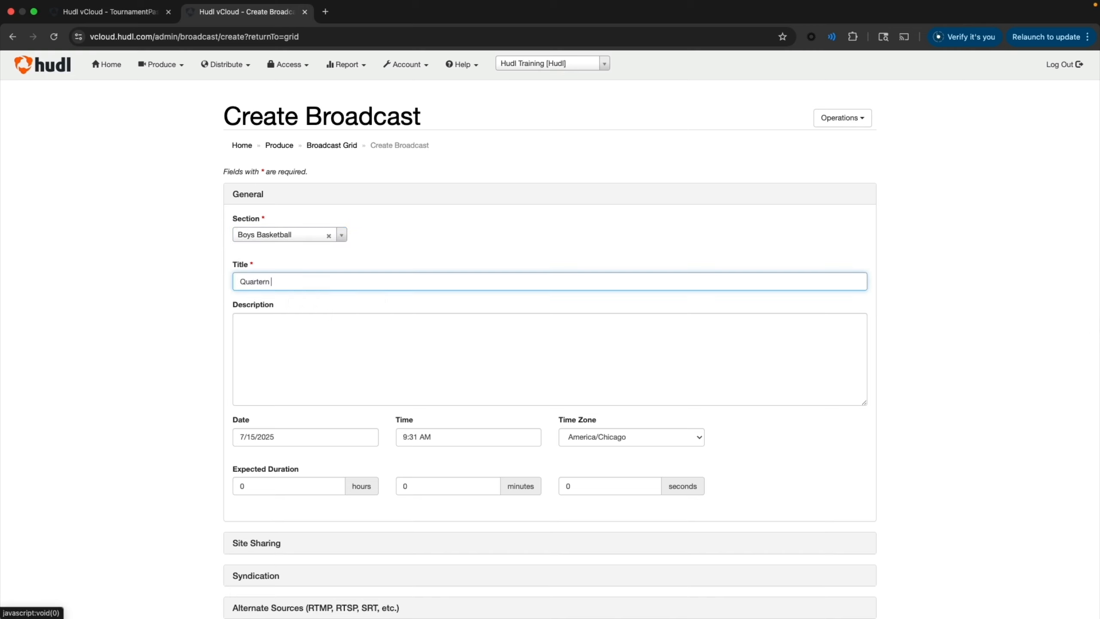
pyautogui.press('BackSpace')
pyautogui.press('BackSpace')
pyautogui.write('fin')
# Schedule the broadcast for 7/15/2025 at 12:00 PM
pyautogui.scroll(-3, 333, 385)
pyautogui.click(297, 364)
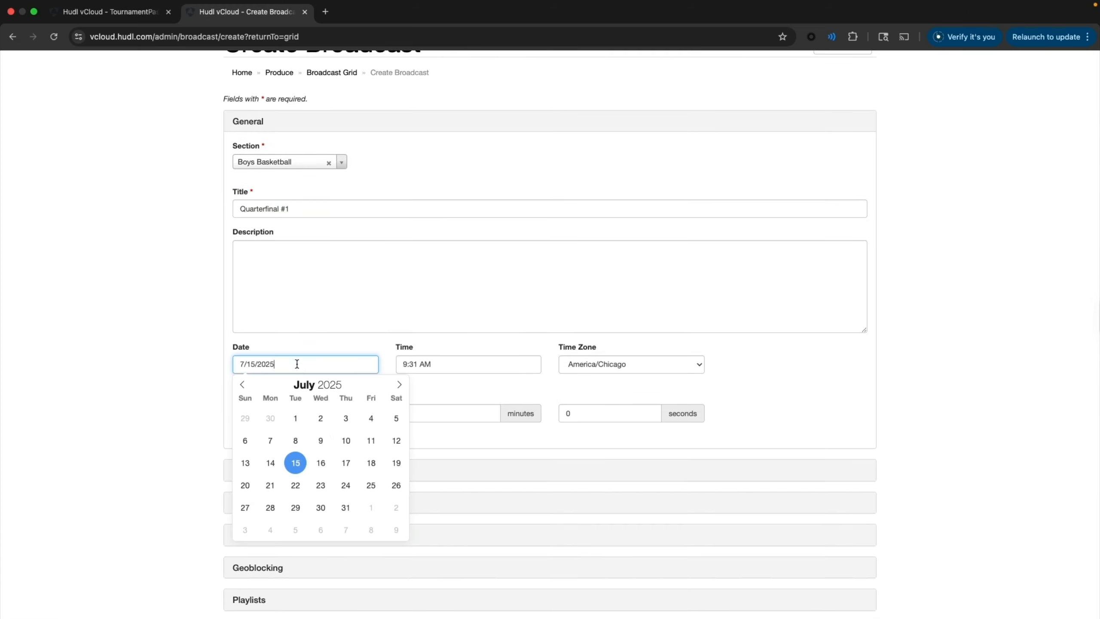
pyautogui.click(303, 465)
pyautogui.click(447, 363)
pyautogui.click(462, 381)
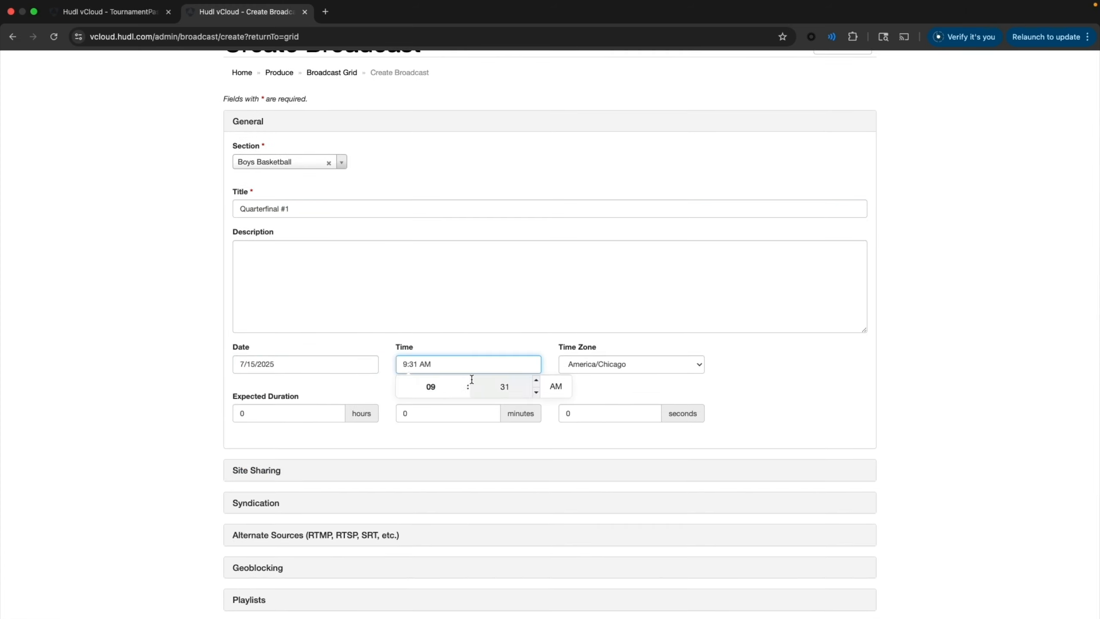
pyautogui.click(462, 381)
pyautogui.click(462, 381)
pyautogui.click(503, 385)
pyautogui.write('0')
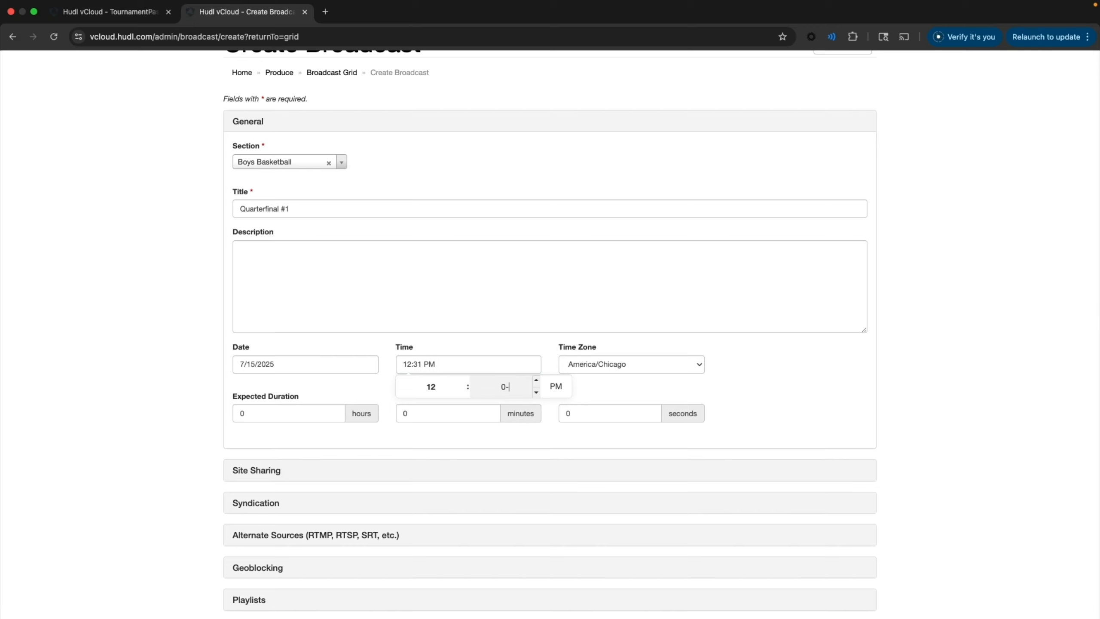
pyautogui.write('0')
pyautogui.click(595, 401)
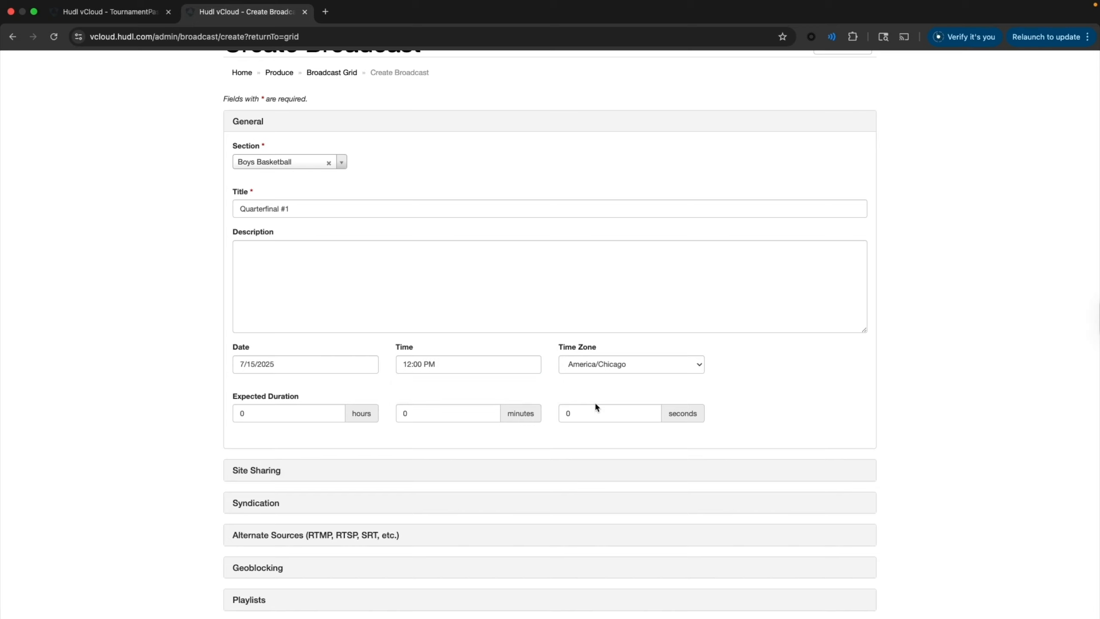
# Add the broadcast to the 2025 Winter Classic playlist and create it
pyautogui.scroll(-1, 284, 404)
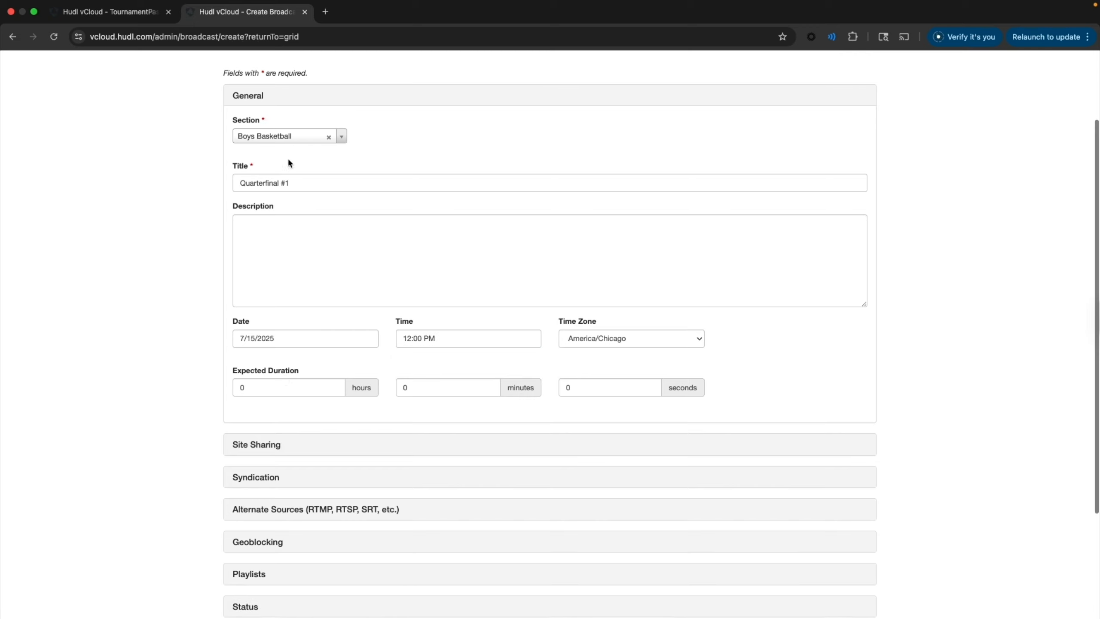
pyautogui.scroll(-4, 302, 326)
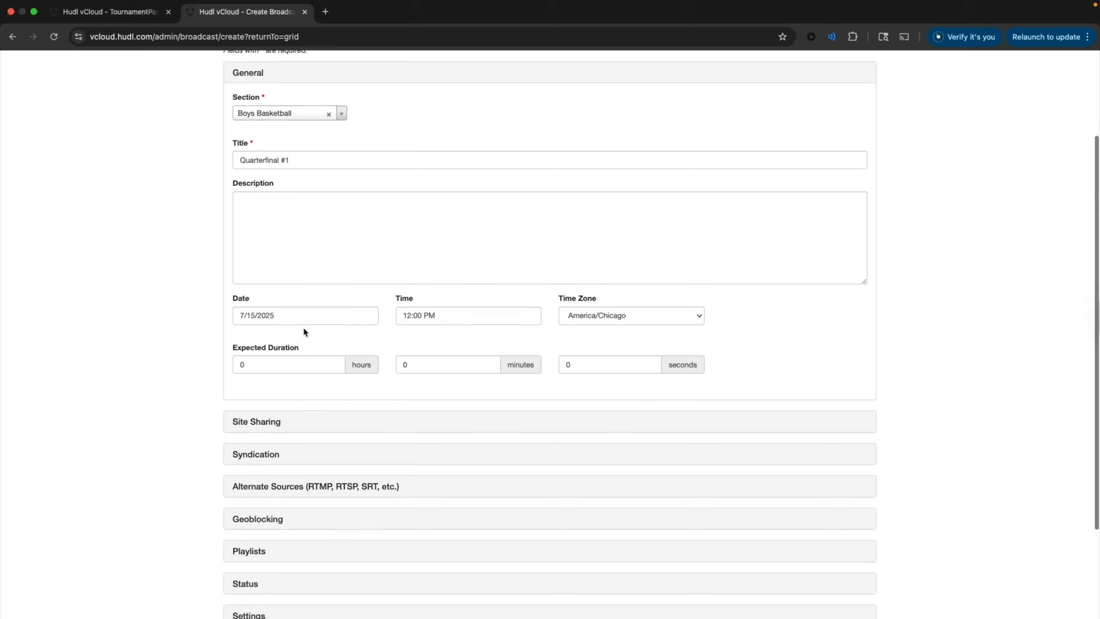
pyautogui.scroll(-2, 337, 366)
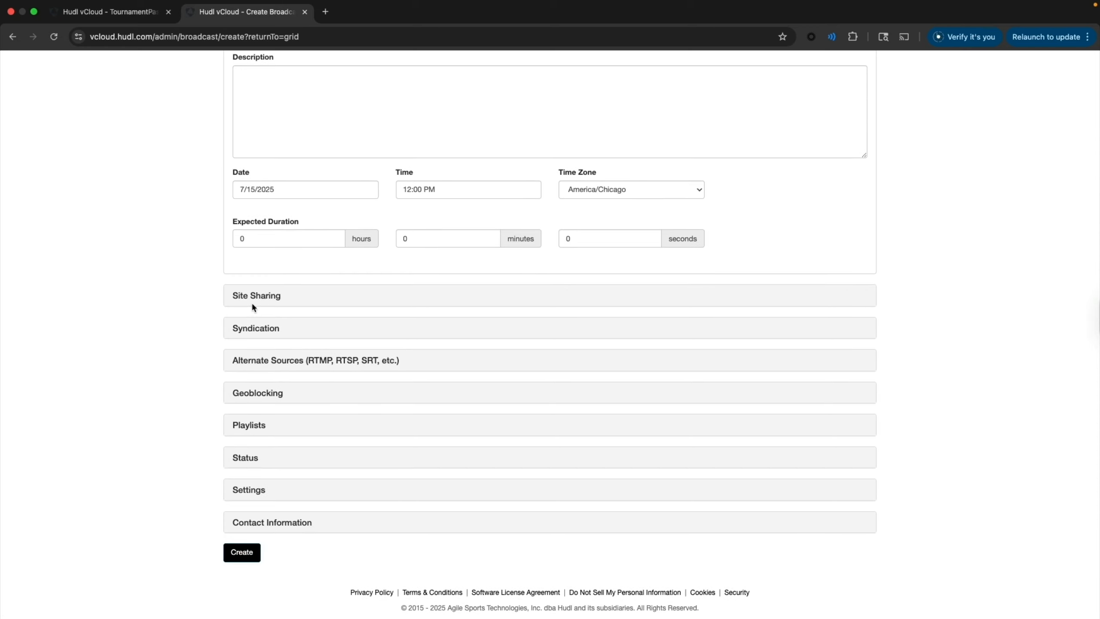
pyautogui.click(250, 425)
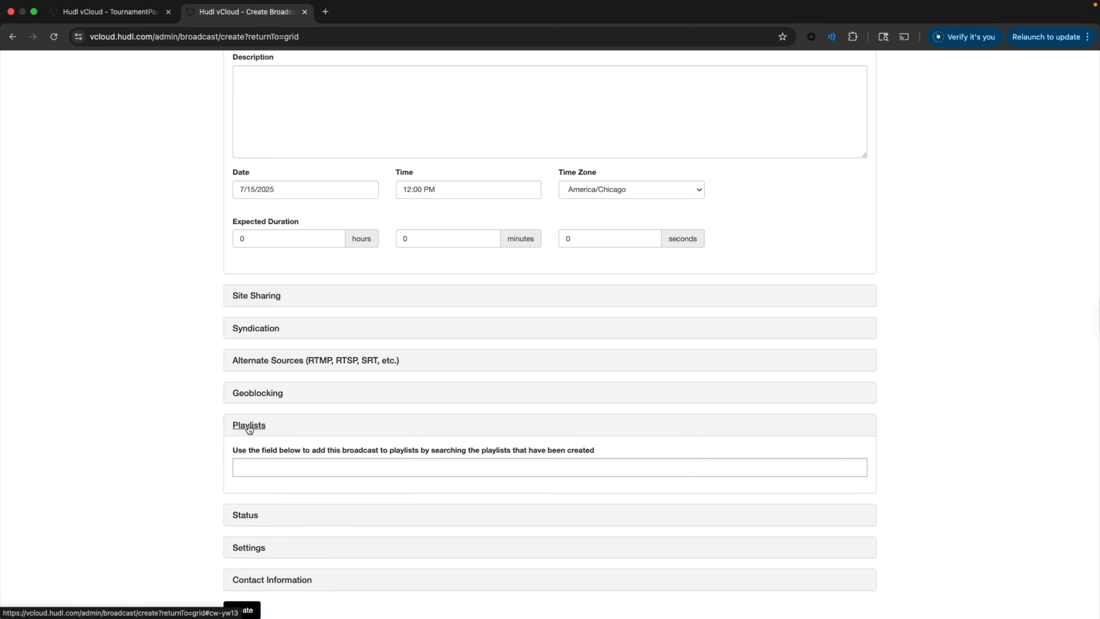
pyautogui.click(271, 471)
pyautogui.write('2025 win')
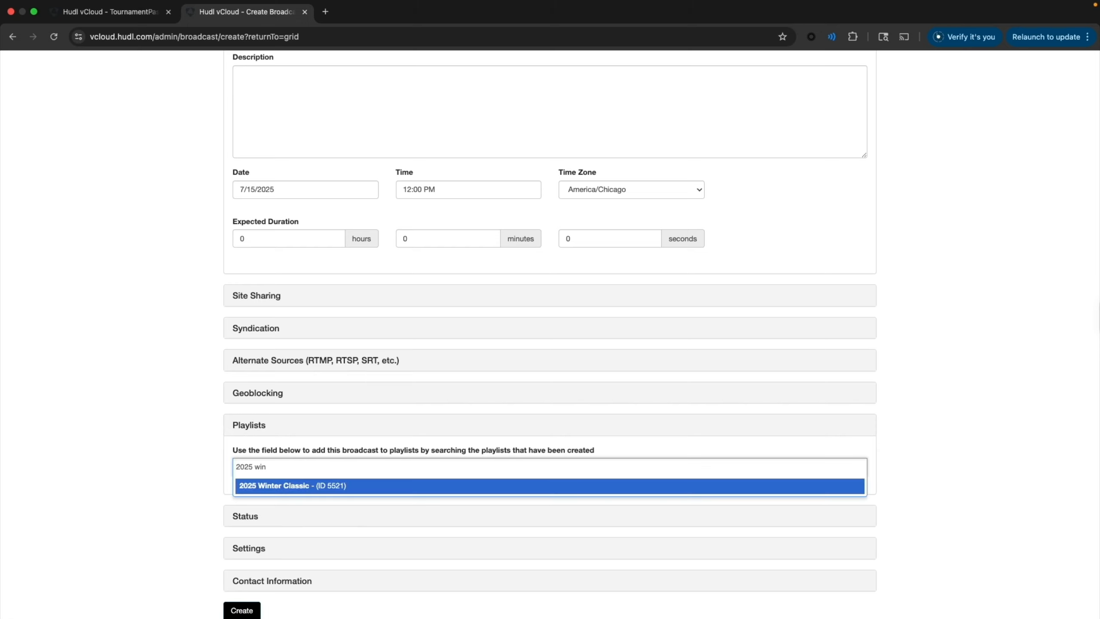
pyautogui.press('Return')
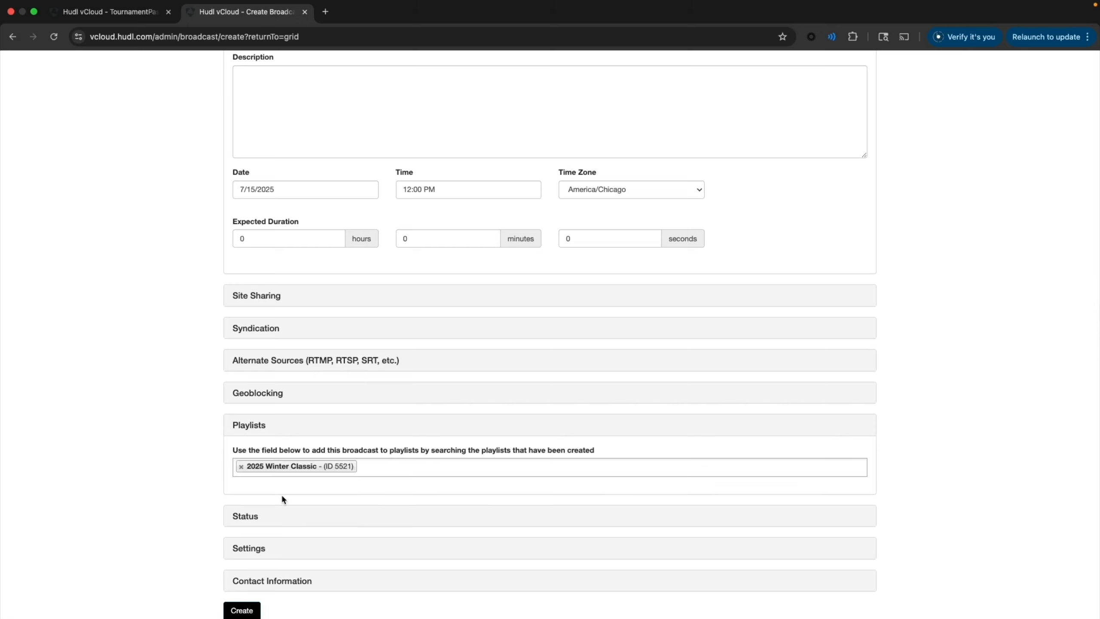
pyautogui.scroll(-3, 281, 493)
pyautogui.click(241, 560)
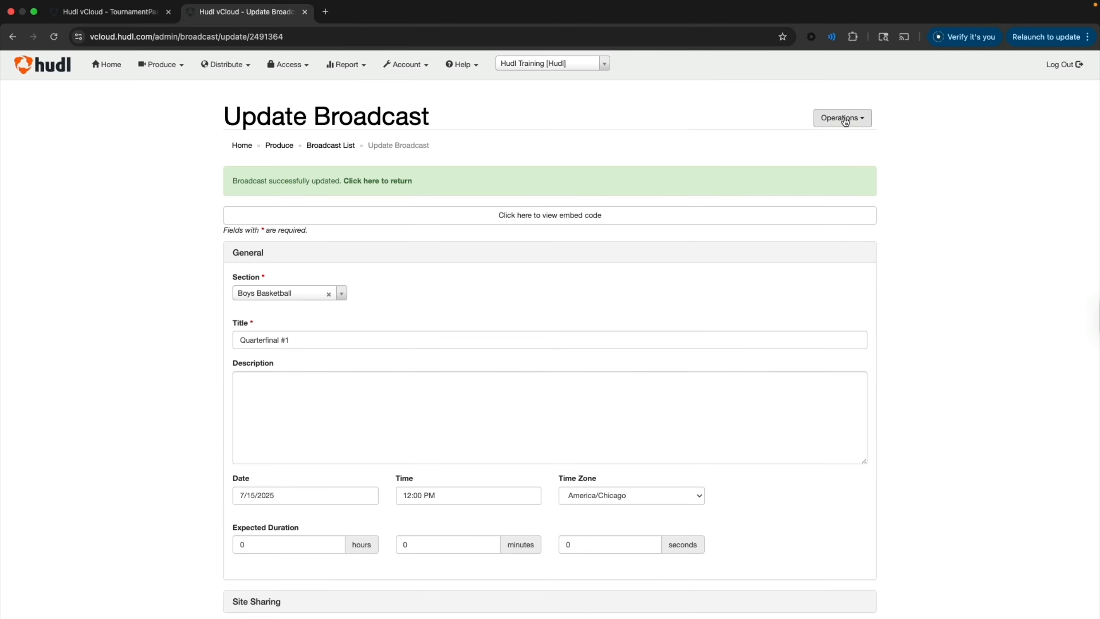
# Start another new broadcast and set its section to Girls Basketball
pyautogui.click(843, 117)
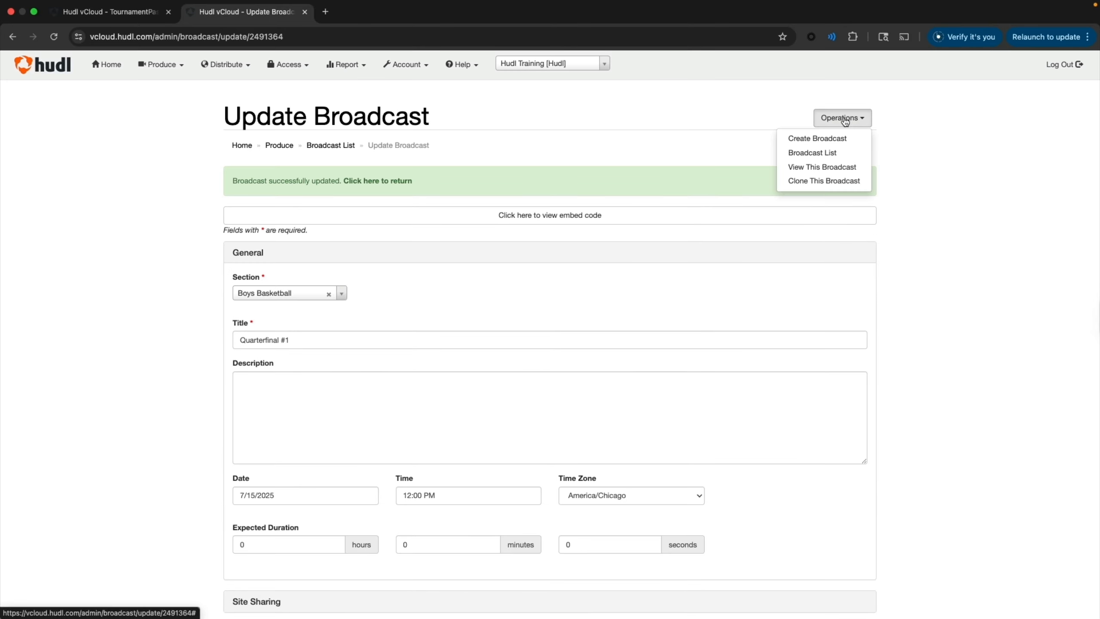
pyautogui.click(841, 139)
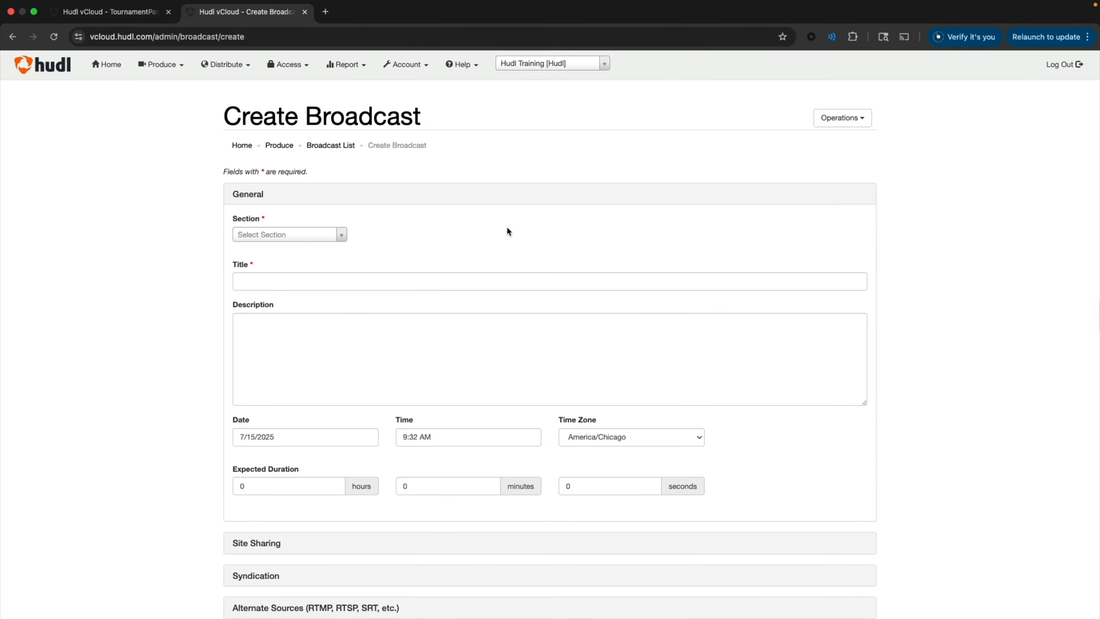
pyautogui.click(270, 242)
pyautogui.write('girls bas')
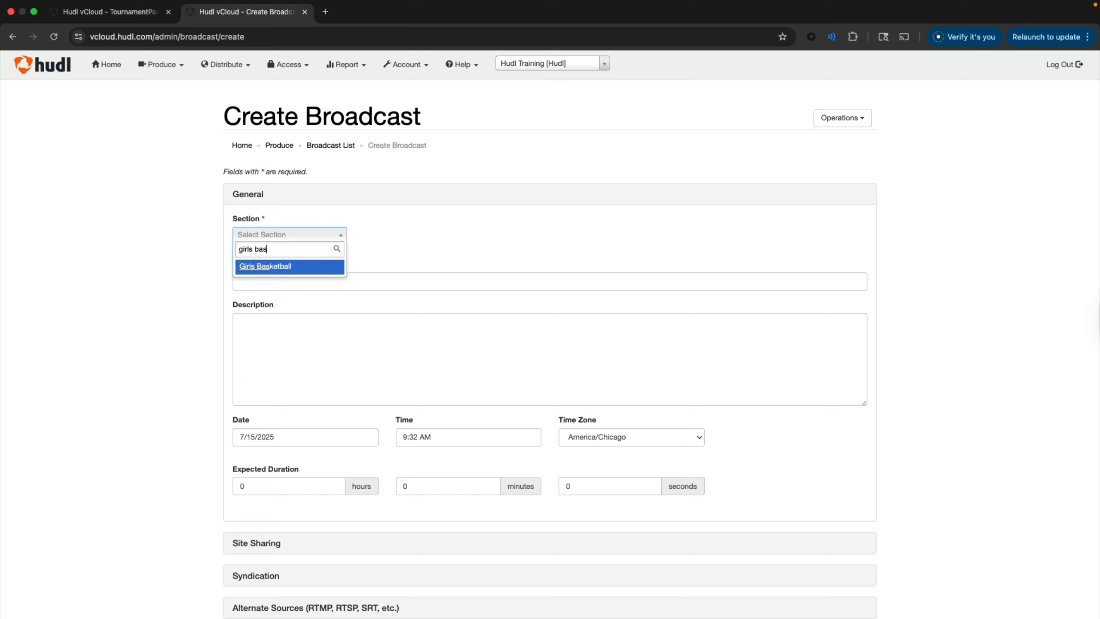
pyautogui.press('Return')
pyautogui.press('Tab')
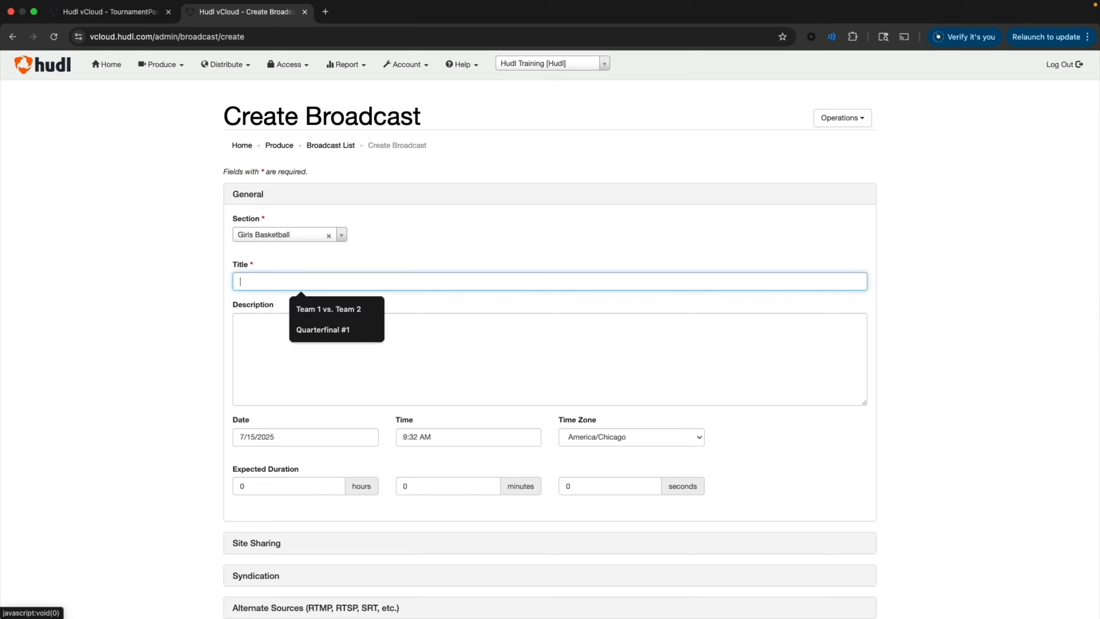
# Title the broadcast "Girls Quarterfinal #1"
pyautogui.press('Down')
pyautogui.press('Down')
pyautogui.press('Return')
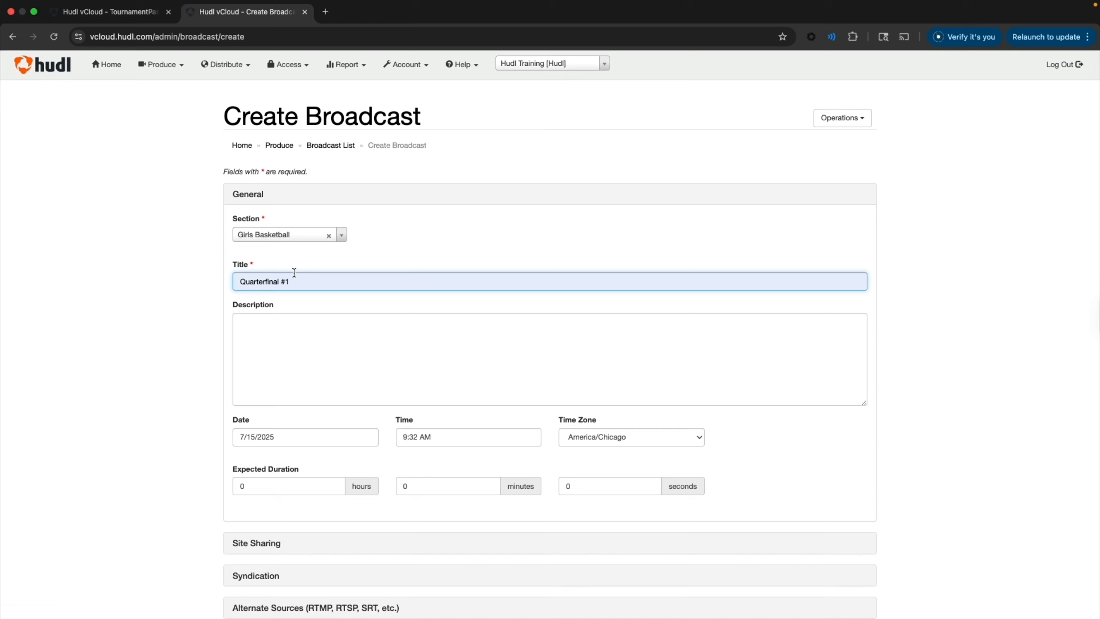
pyautogui.scroll(-1, 253, 355)
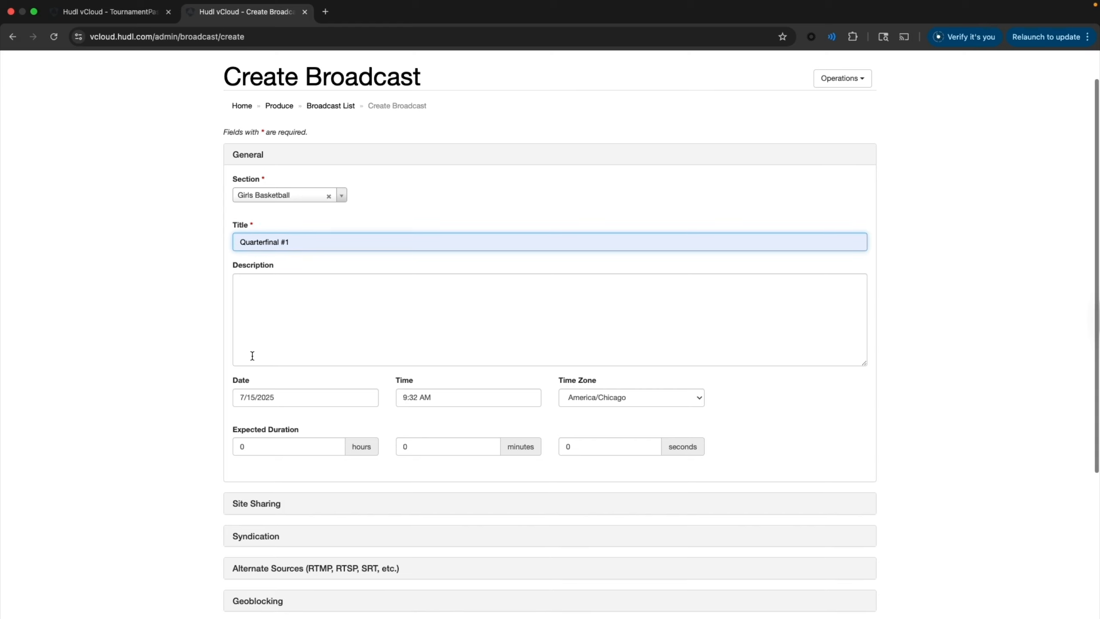
pyautogui.click(239, 241)
pyautogui.write('Girls')
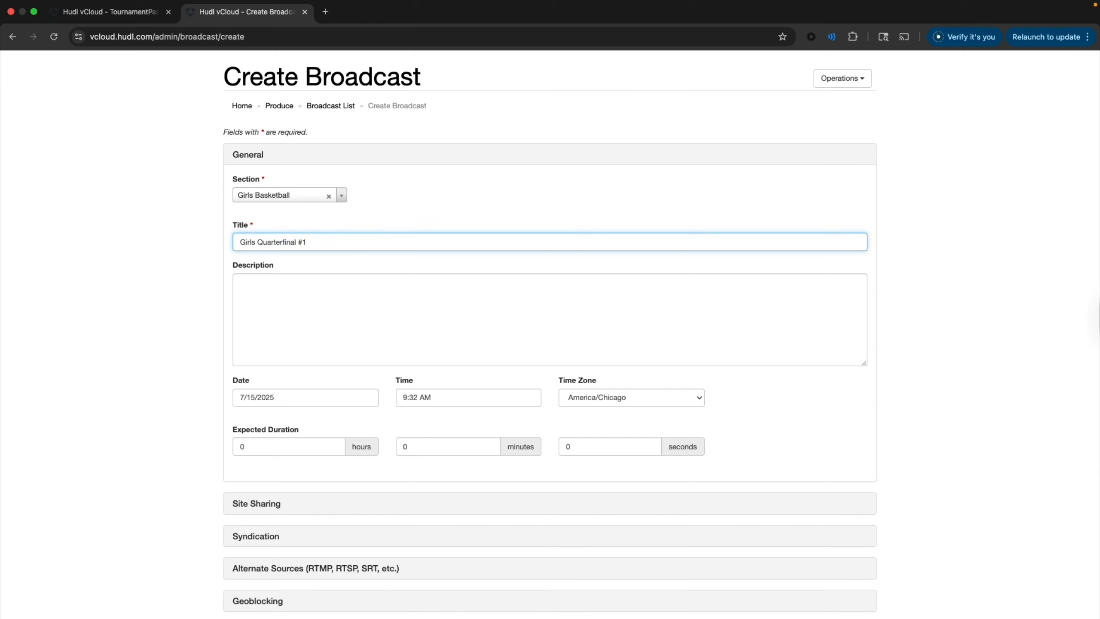
pyautogui.press('BackSpace')
pyautogui.press('BackSpace')
pyautogui.press('BackSpace')
pyautogui.press('BackSpace')
pyautogui.press('BackSpace')
pyautogui.press('BackSpace')
pyautogui.write('Boys')
pyautogui.press('BackSpace')
pyautogui.press('BackSpace')
pyautogui.press('BackSpace')
pyautogui.press('BackSpace')
pyautogui.press('BackSpace')
pyautogui.scroll(-1, 327, 361)
pyautogui.write('Gir')
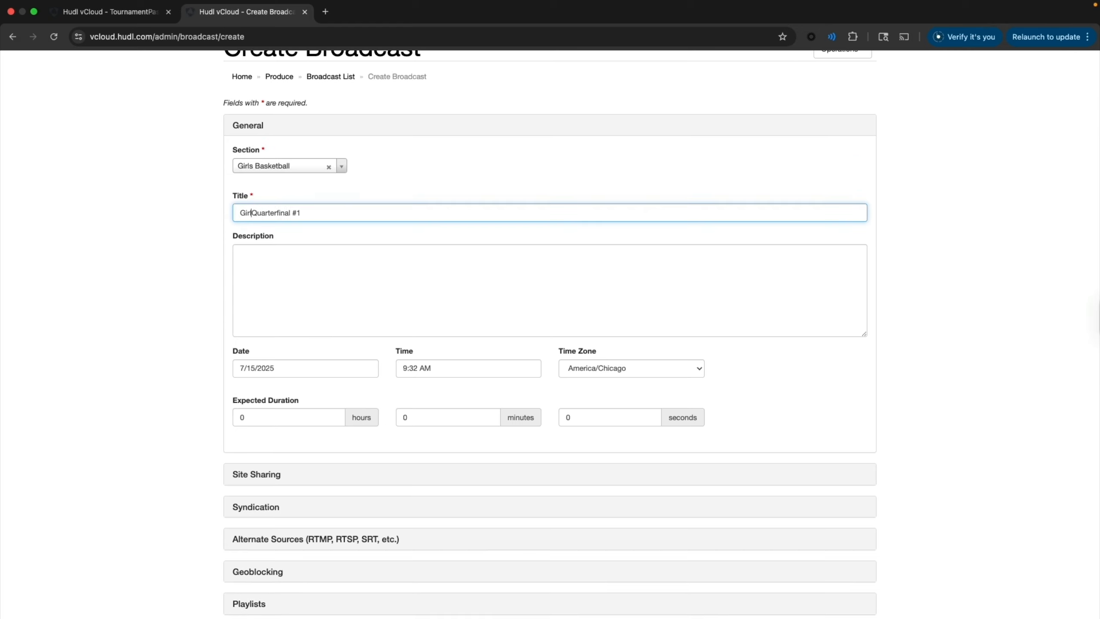
pyautogui.write('ls')
# Set the girls broadcast's start time to 3:00 PM
pyautogui.scroll(-2, 377, 397)
pyautogui.click(442, 317)
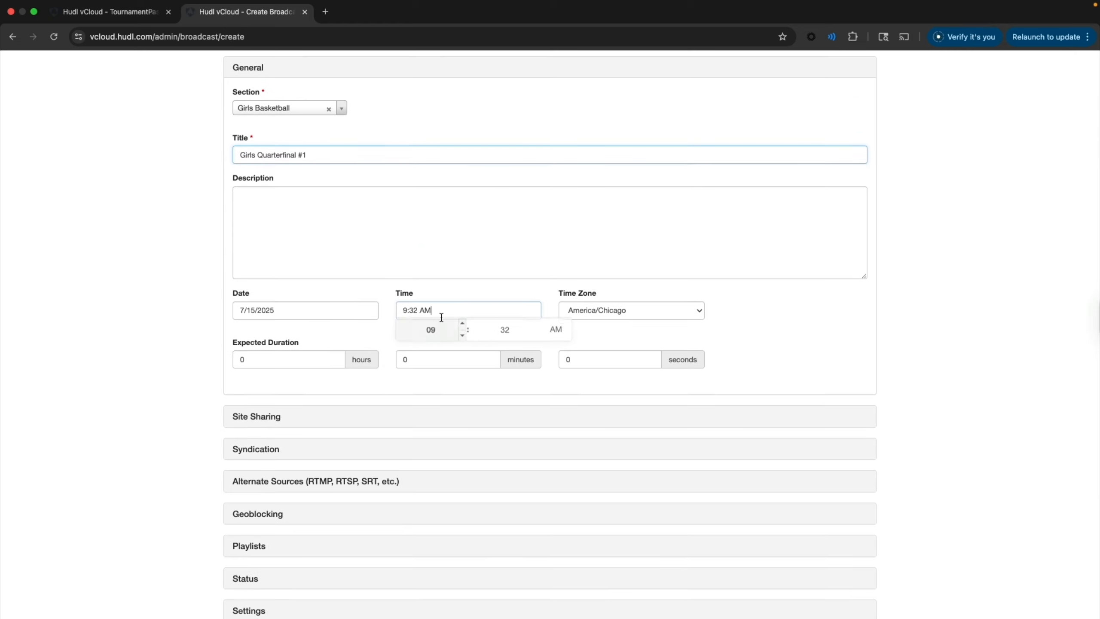
pyautogui.click(462, 325)
pyautogui.click(462, 326)
pyautogui.click(463, 326)
pyautogui.click(462, 326)
pyautogui.click(462, 326)
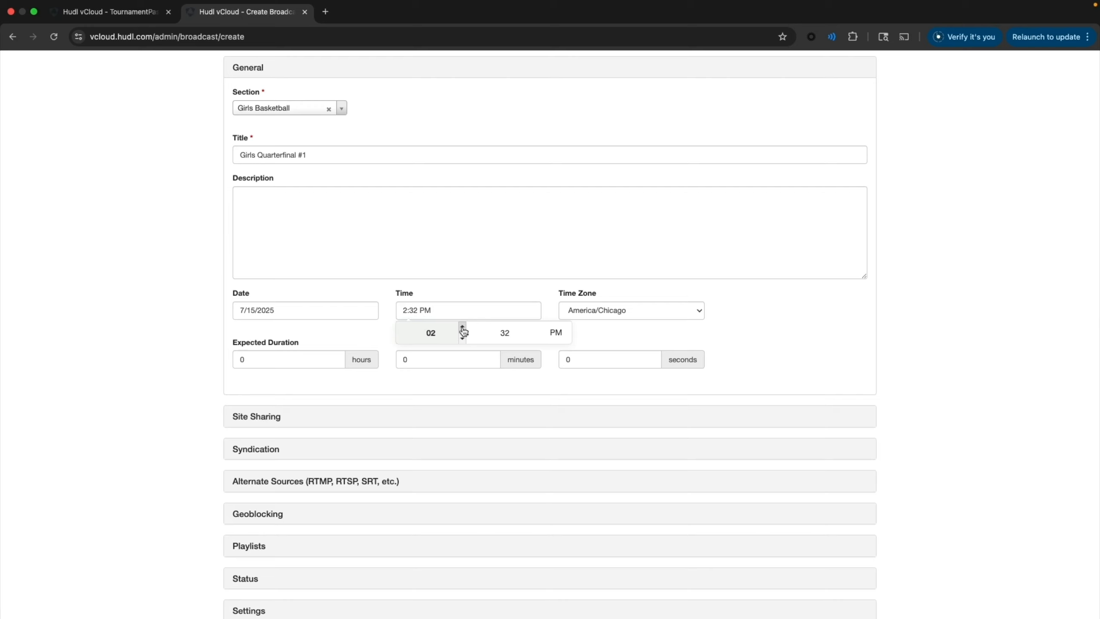
pyautogui.click(462, 328)
pyautogui.click(489, 331)
pyautogui.write('-00')
pyautogui.press('BackSpace')
pyautogui.press('BackSpace')
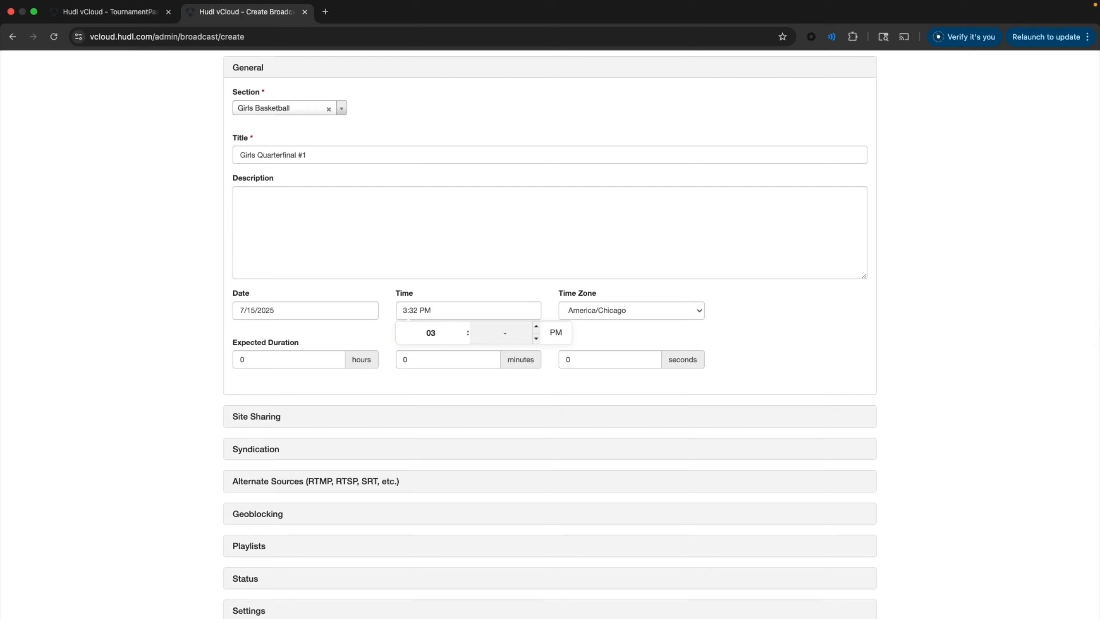
pyautogui.press('BackSpace')
pyautogui.write('00')
pyautogui.click(604, 332)
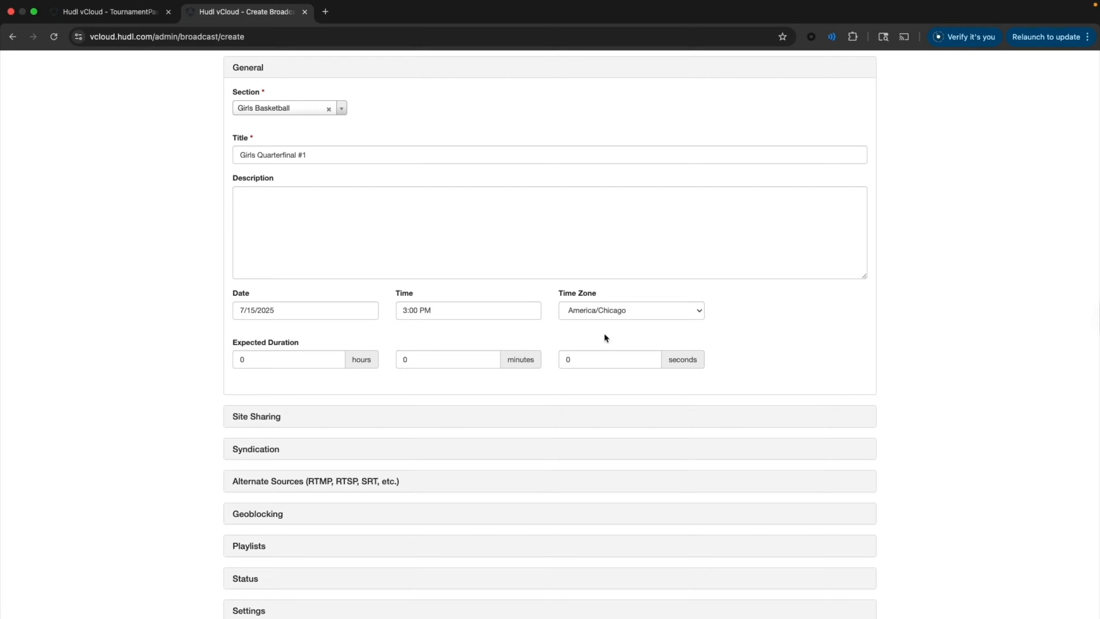
# Attach the girls quarterfinal broadcast to the 2025 Winter Classic playlist and create the broadcast
pyautogui.scroll(-3, 288, 355)
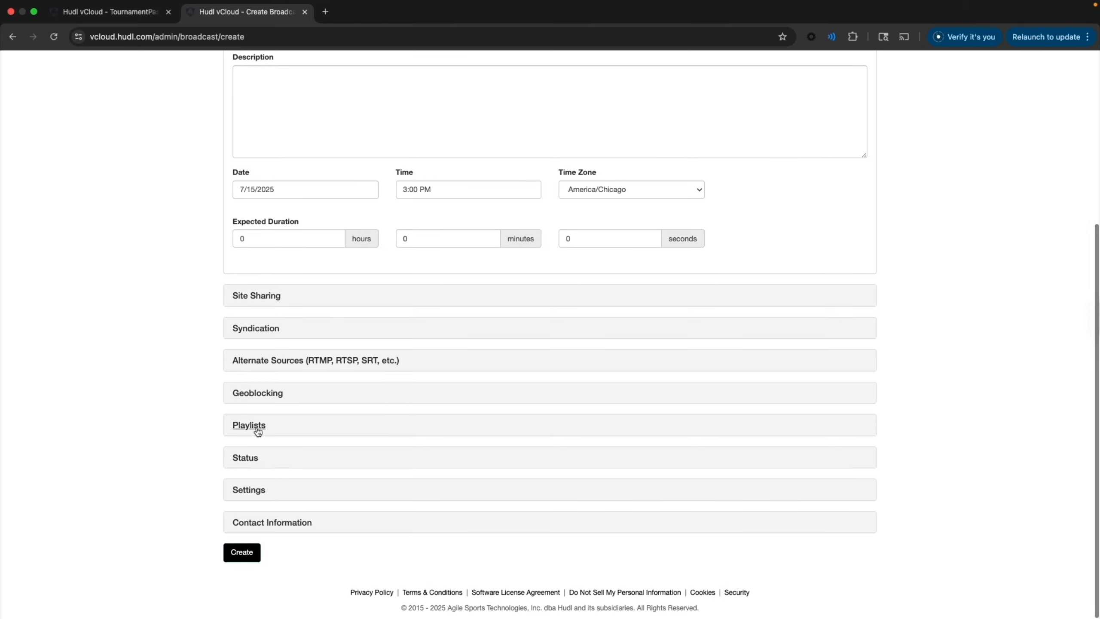
pyautogui.click(256, 427)
pyautogui.click(269, 463)
pyautogui.write('2025')
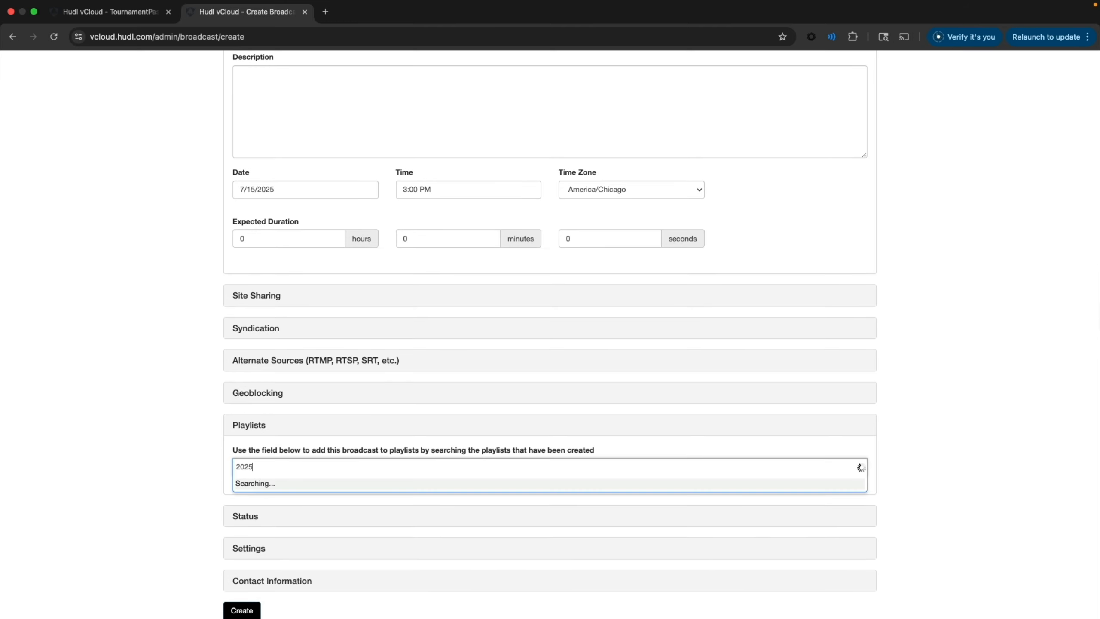
pyautogui.click(292, 485)
pyautogui.scroll(-2, 281, 529)
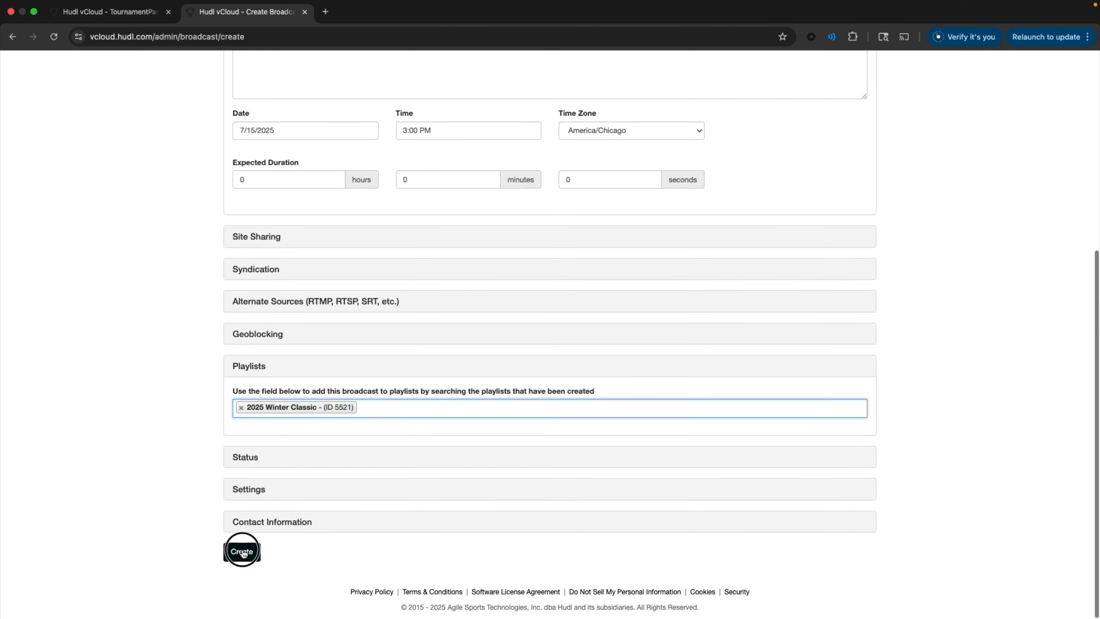
pyautogui.click(244, 552)
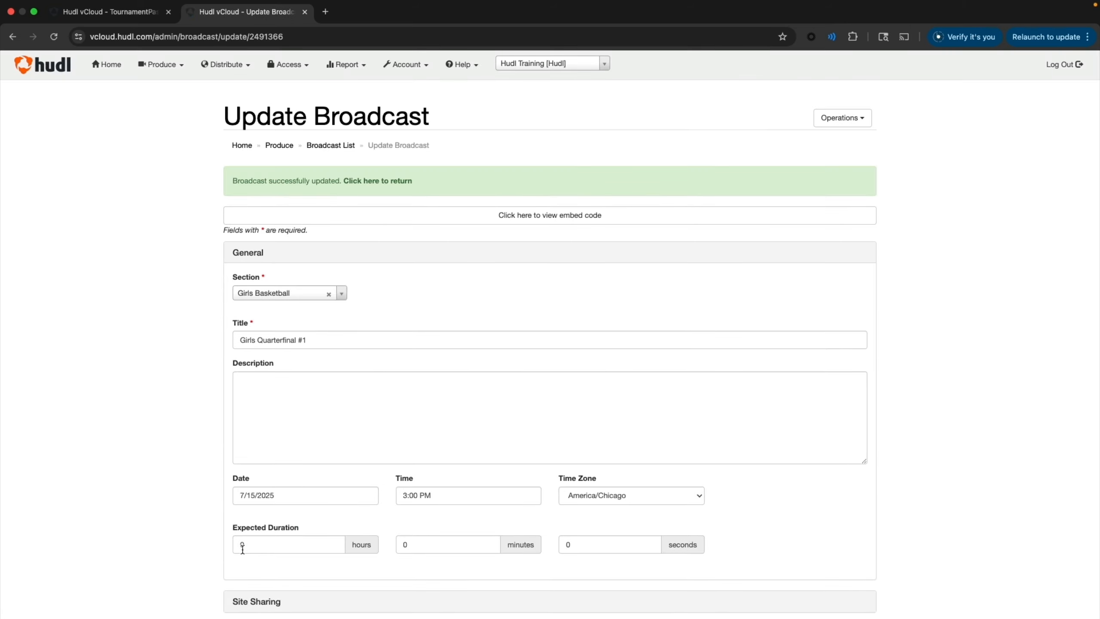
# Return to the list of playlists, check the 2025 Winter Classic's number of broadcasts, and open the playlist's contents
pyautogui.click(160, 64)
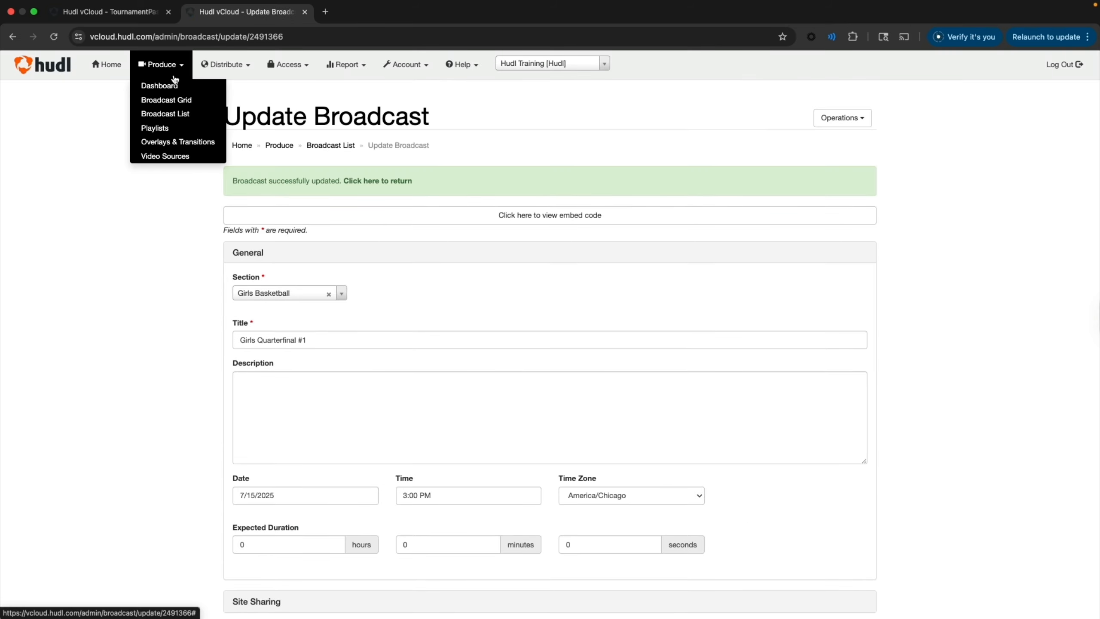
pyautogui.click(172, 124)
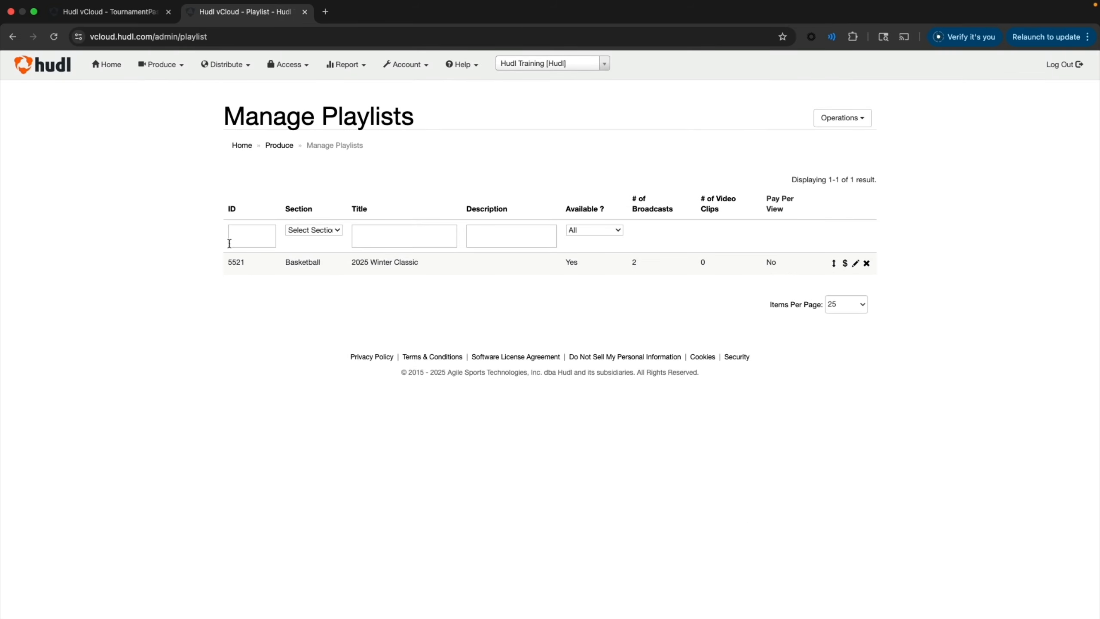
pyautogui.click(228, 263)
pyautogui.moveTo(228, 263); pyautogui.dragTo(656, 266)
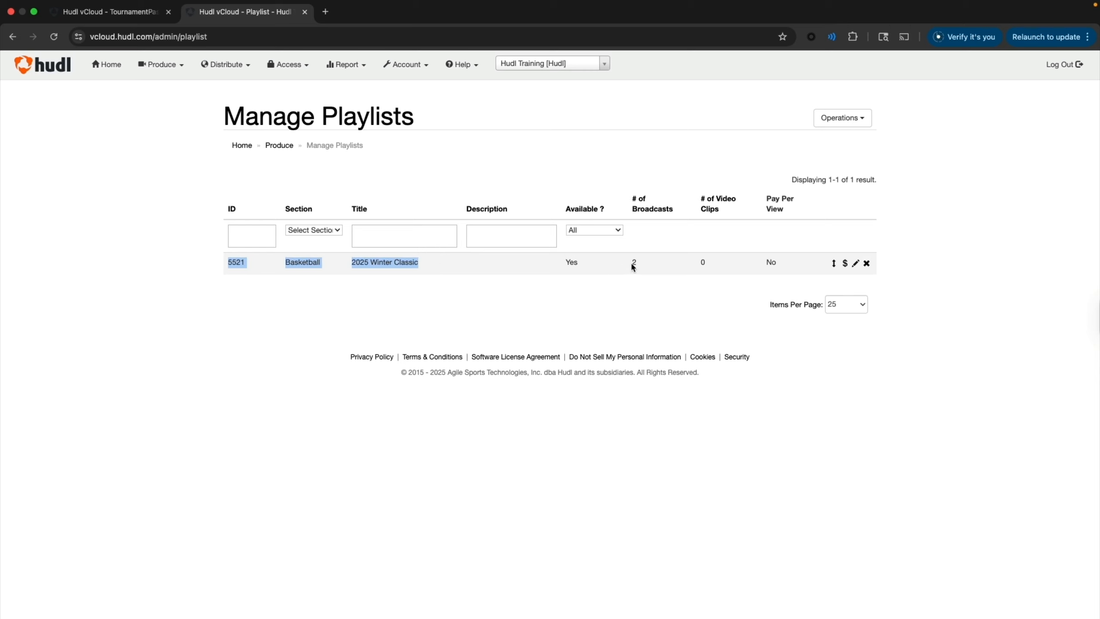
pyautogui.doubleClick(633, 262)
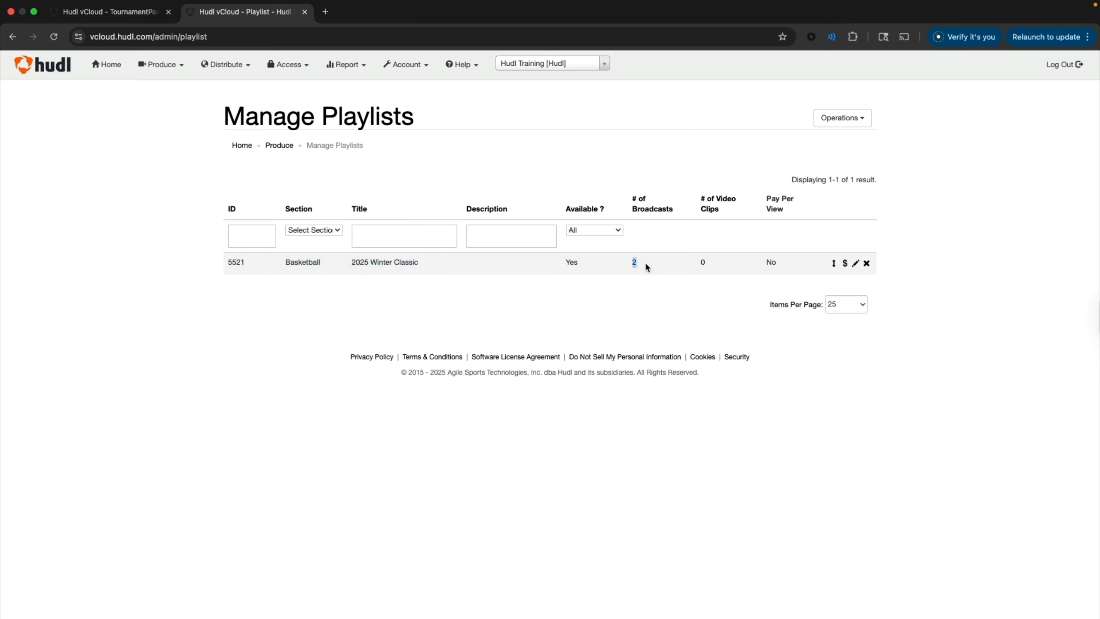
pyautogui.click(833, 263)
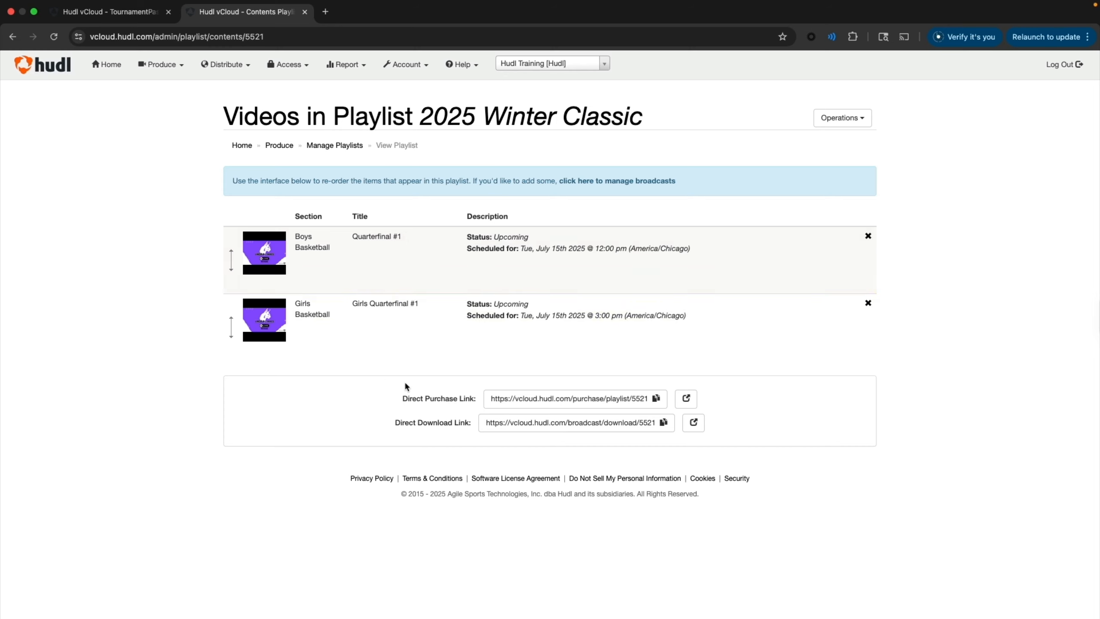
# Switch back to the Tournament Pass form and set the purchase title to "2025 Winter Classic"
pyautogui.click(117, 13)
pyautogui.scroll(-2, 180, 316)
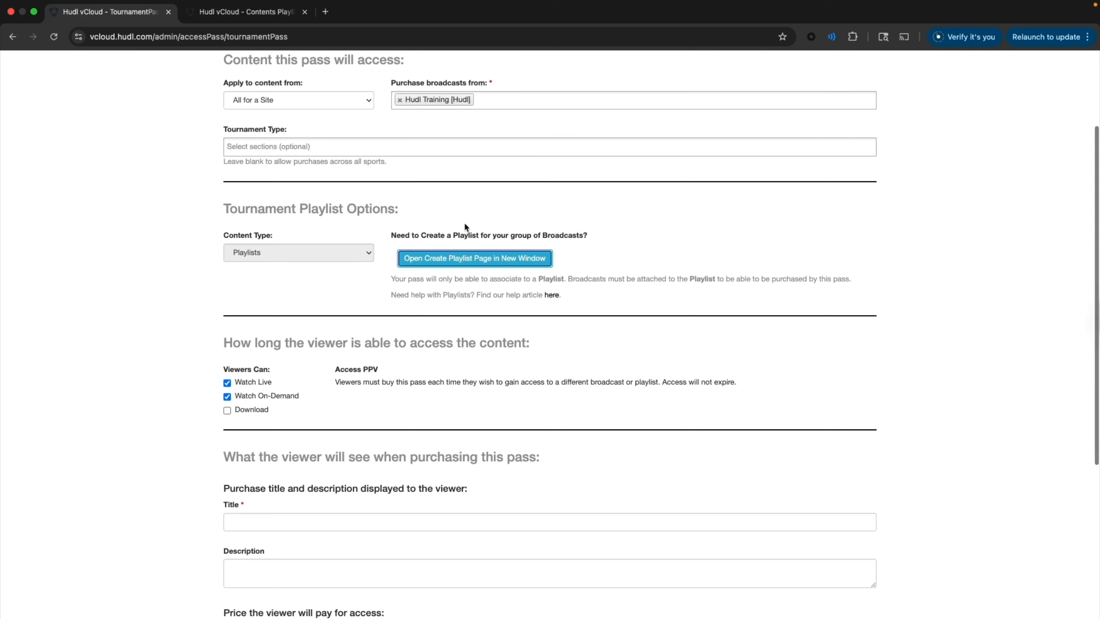
pyautogui.scroll(-1, 156, 341)
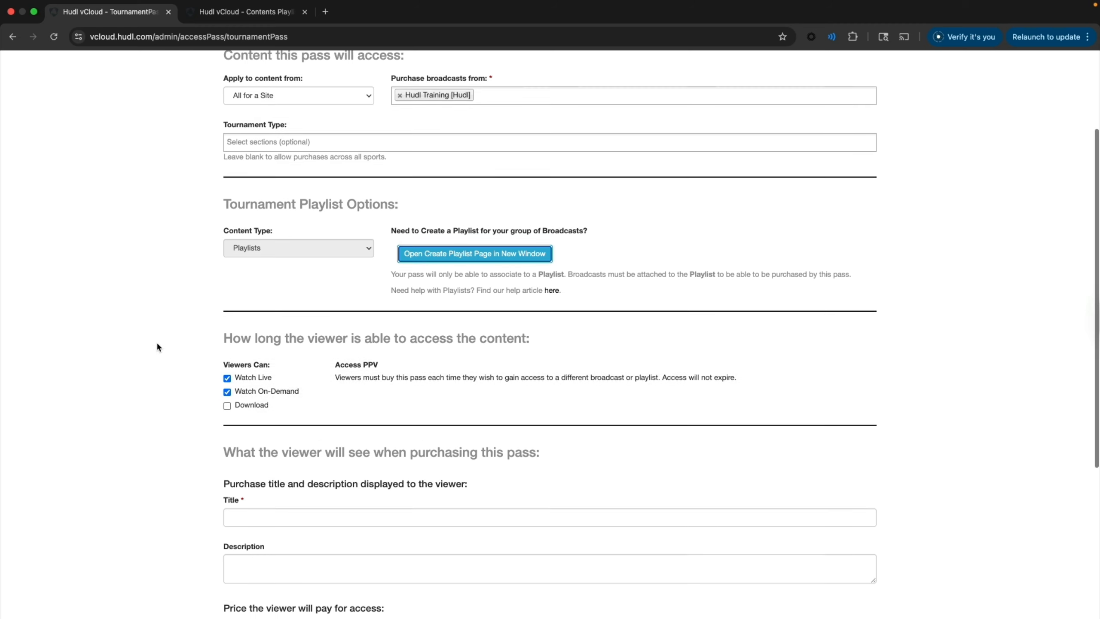
pyautogui.scroll(-3, 193, 308)
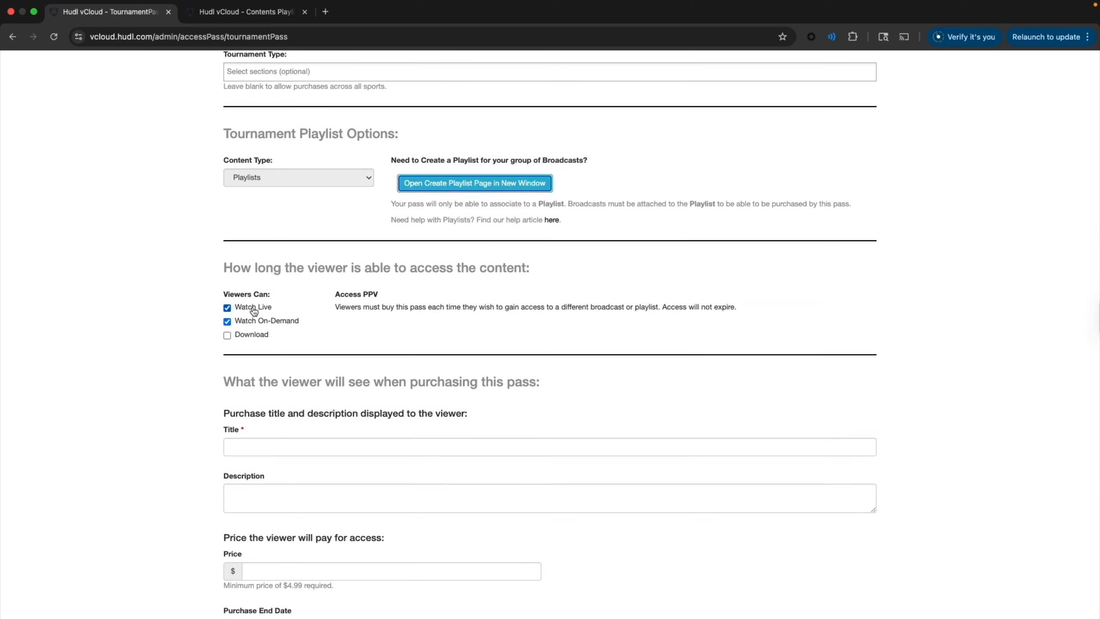
pyautogui.scroll(-6, 142, 330)
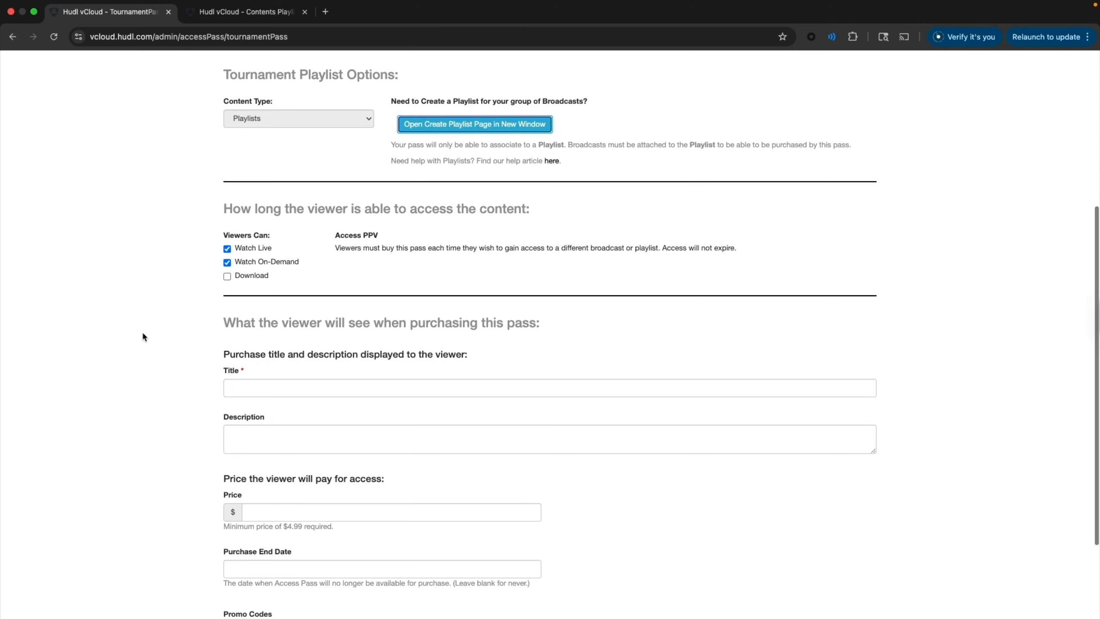
pyautogui.click(289, 329)
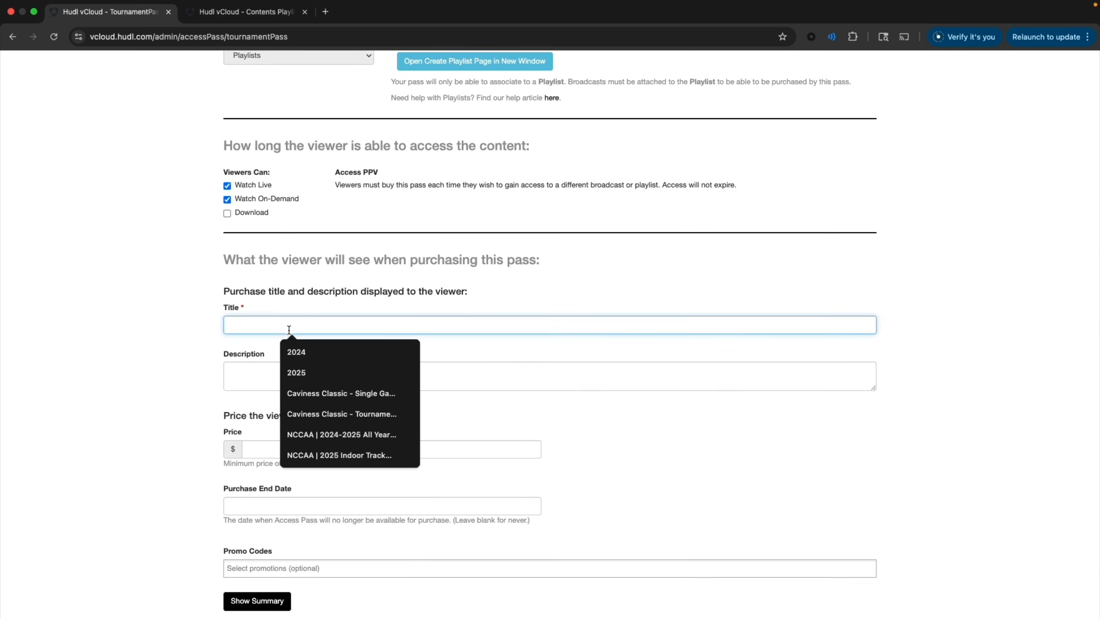
pyautogui.write('2025 Winter ')
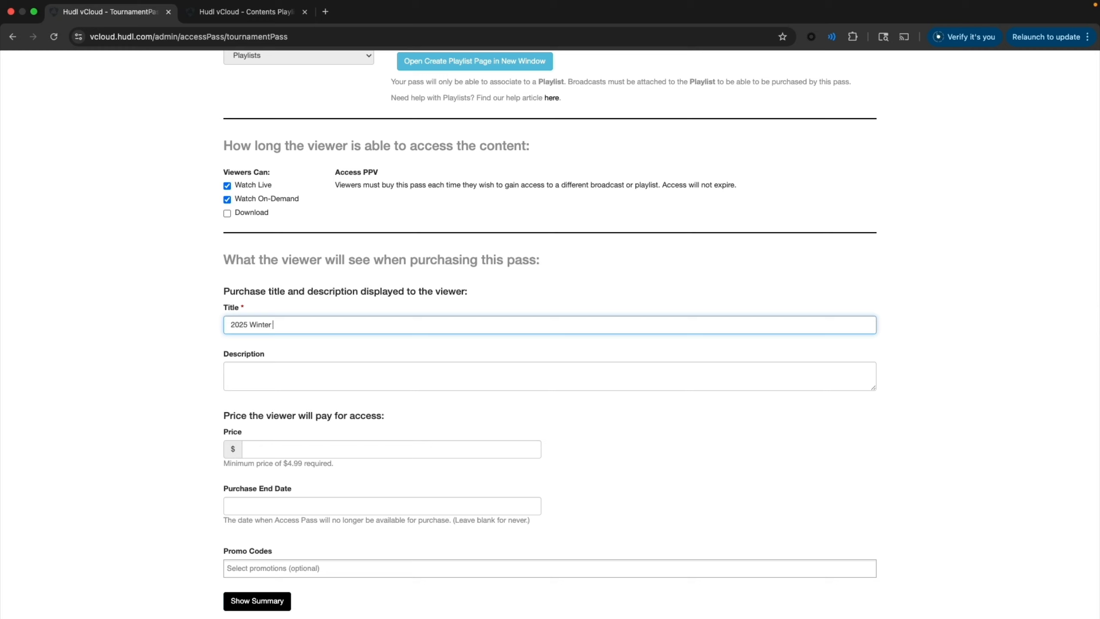
pyautogui.write('Classic')
# Enter the pass description "This pass grants access to all games for the 2025 Winter Classic played from December 5-11."
pyautogui.press('Tab')
pyautogui.write('This')
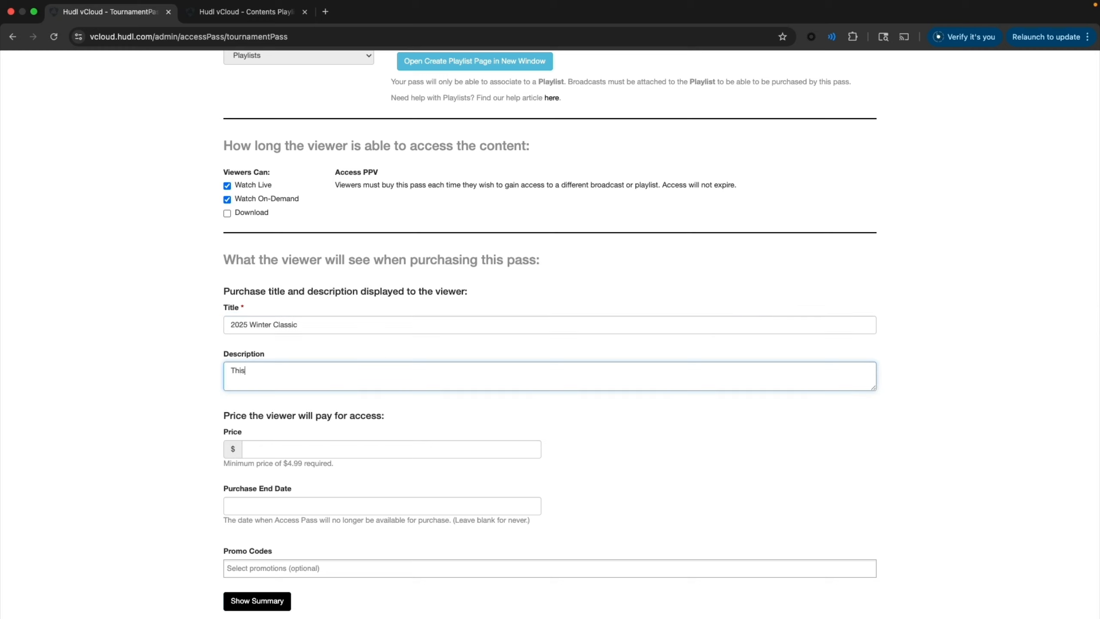
pyautogui.write(' pass grants access to all games for the 2025 ')
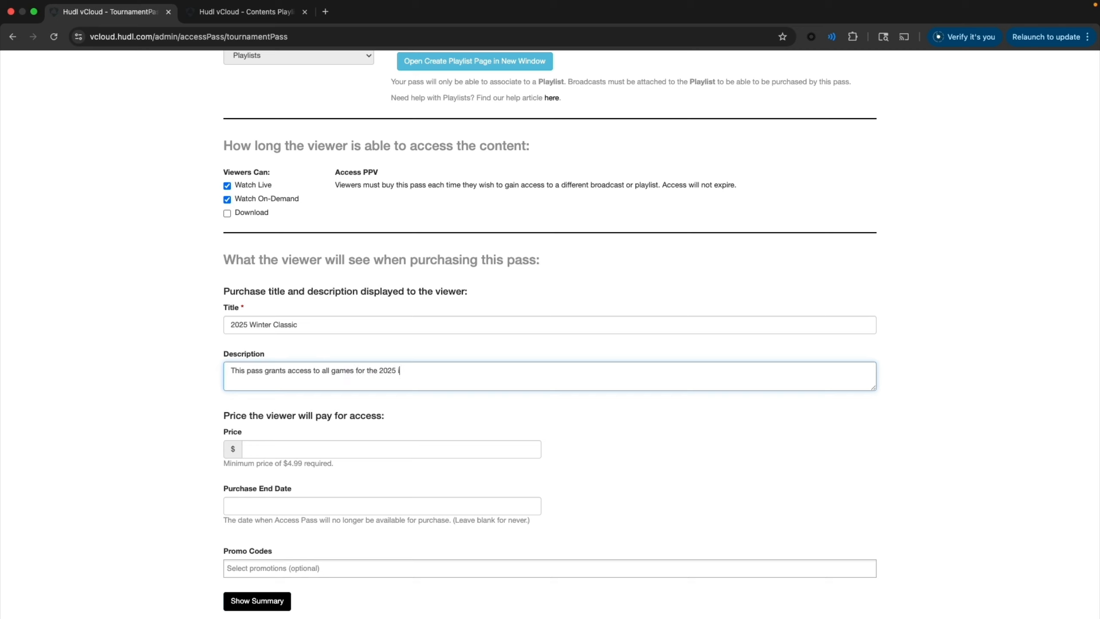
pyautogui.write('Winter Classic')
pyautogui.write('played from D')
pyautogui.write('ecv')
pyautogui.write('ember 5-11')
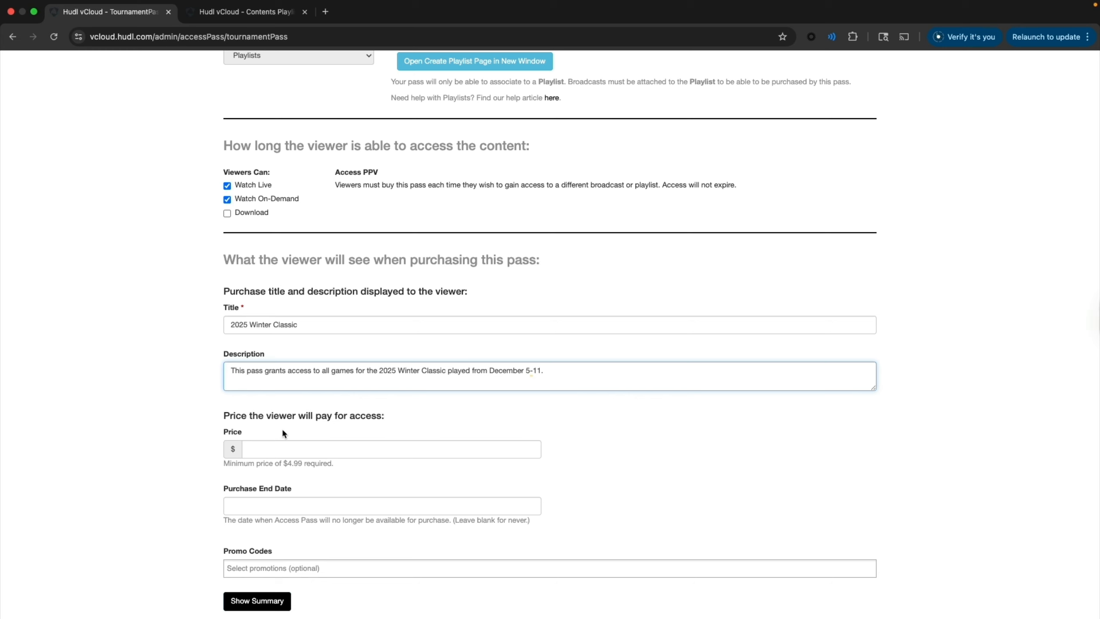
# Set the Tournament Pass price to $20.00
pyautogui.click(286, 449)
pyautogui.scroll(-2, 288, 447)
pyautogui.write('20.00')
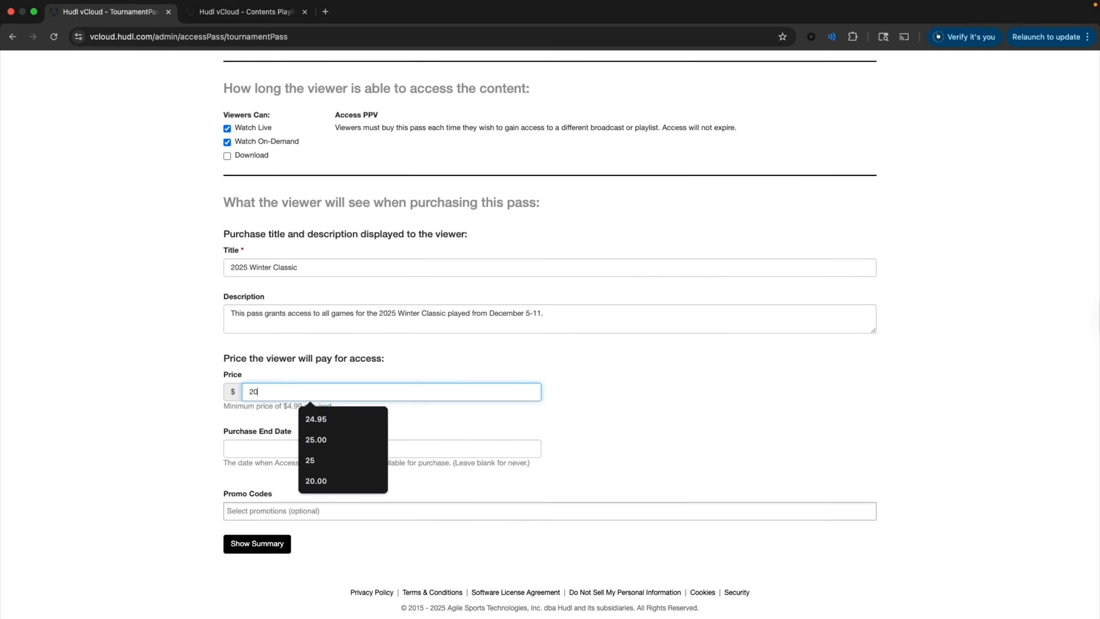
pyautogui.click(173, 459)
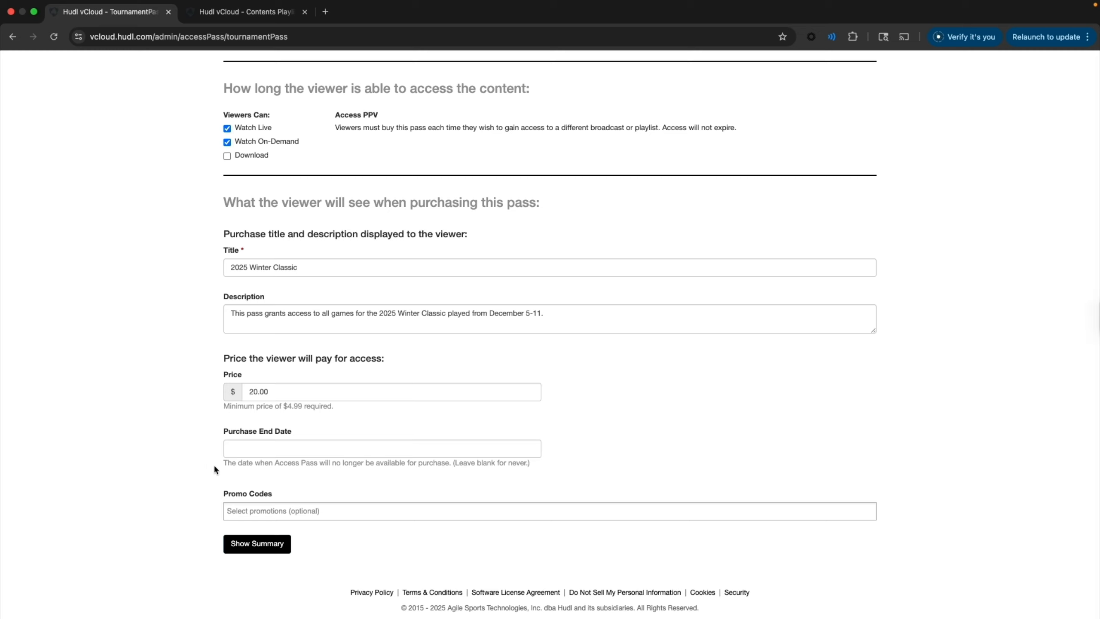
# Insert "boys and girls" before "games" in the Tournament Pass description
pyautogui.click(332, 314)
pyautogui.write('boys and ')
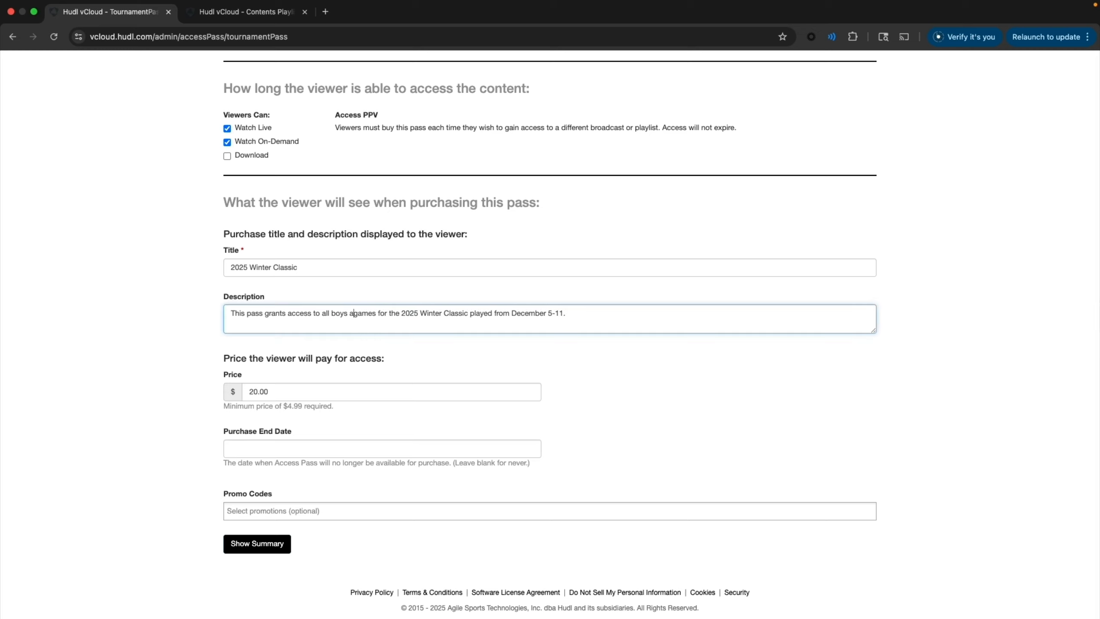
pyautogui.write('girls')
pyautogui.click(402, 314)
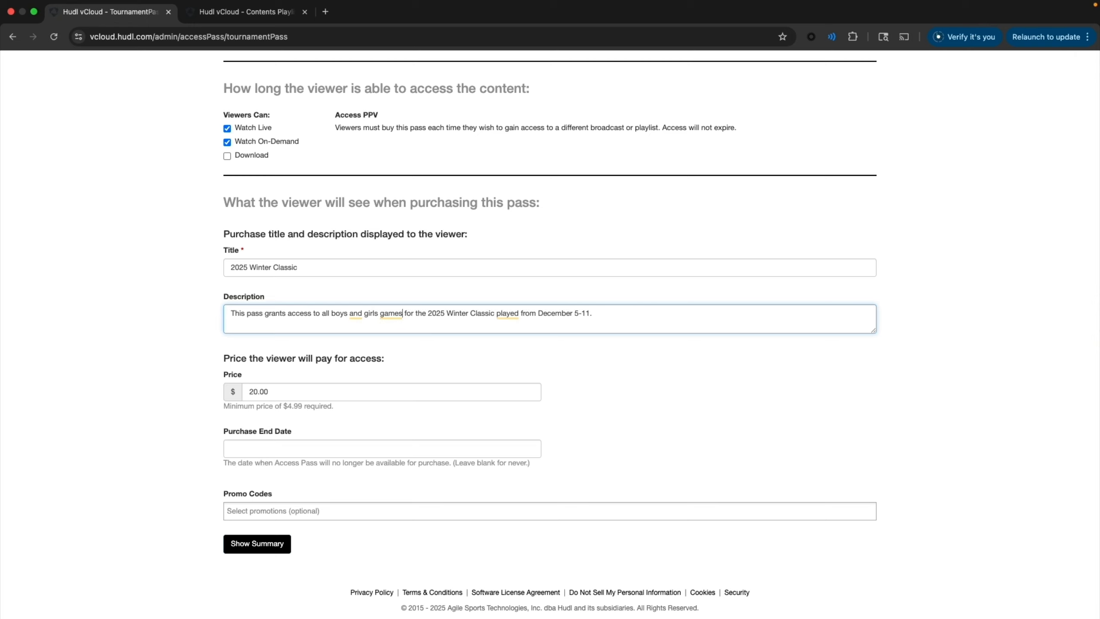
pyautogui.press('BackSpace')
pyautogui.write('s')
pyautogui.moveTo(506, 313)
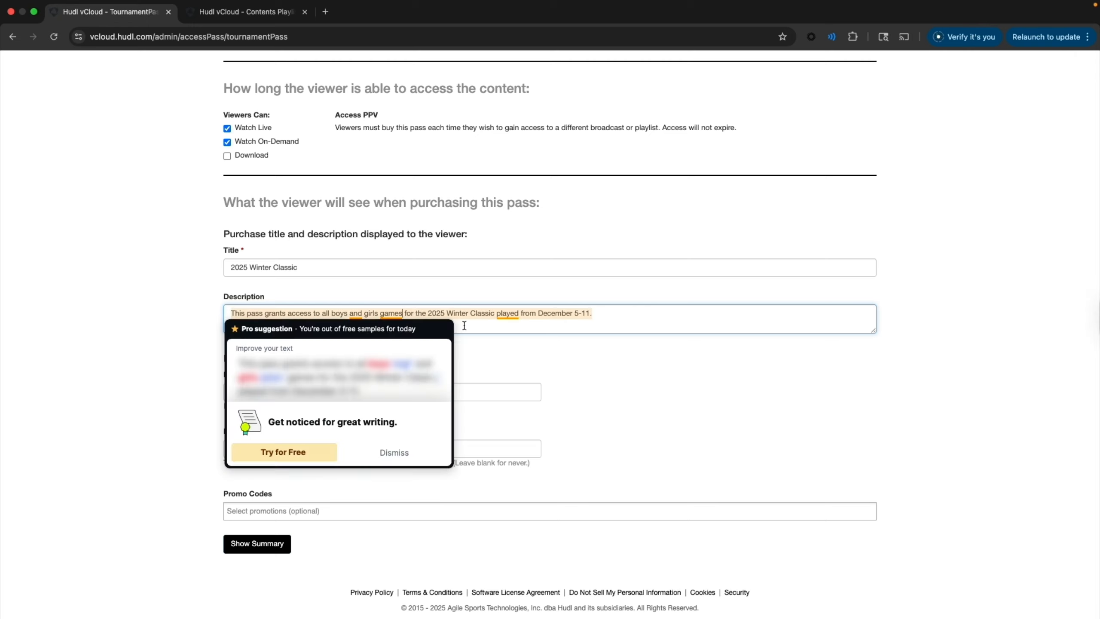
pyautogui.click(520, 355)
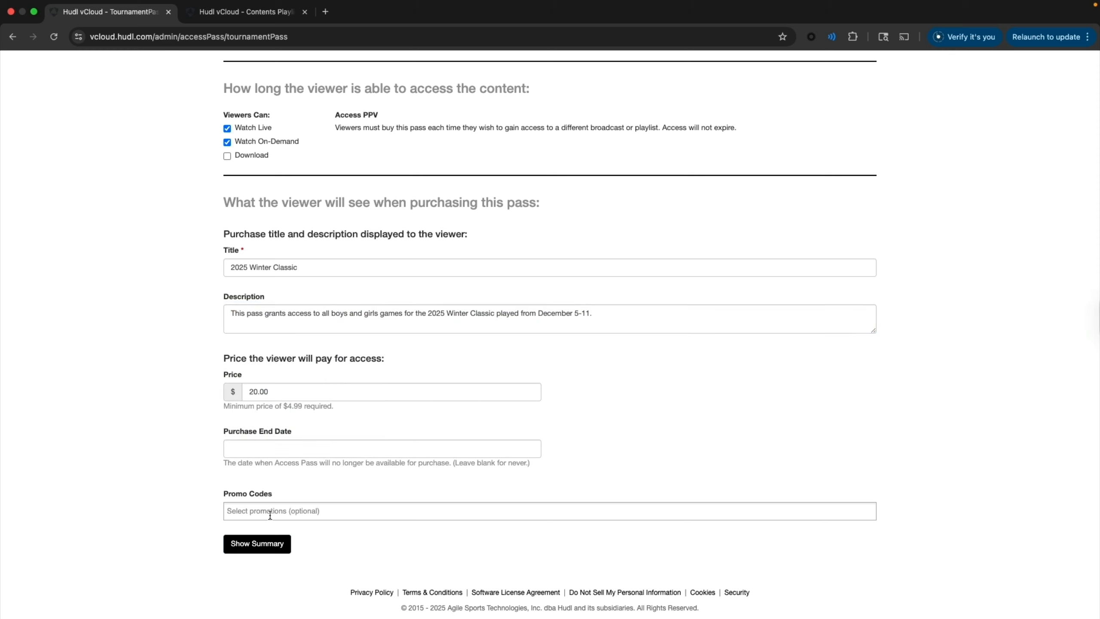
# Show the summary of the 2025 Winter Classic pass and submit the pass for approval
pyautogui.click(268, 545)
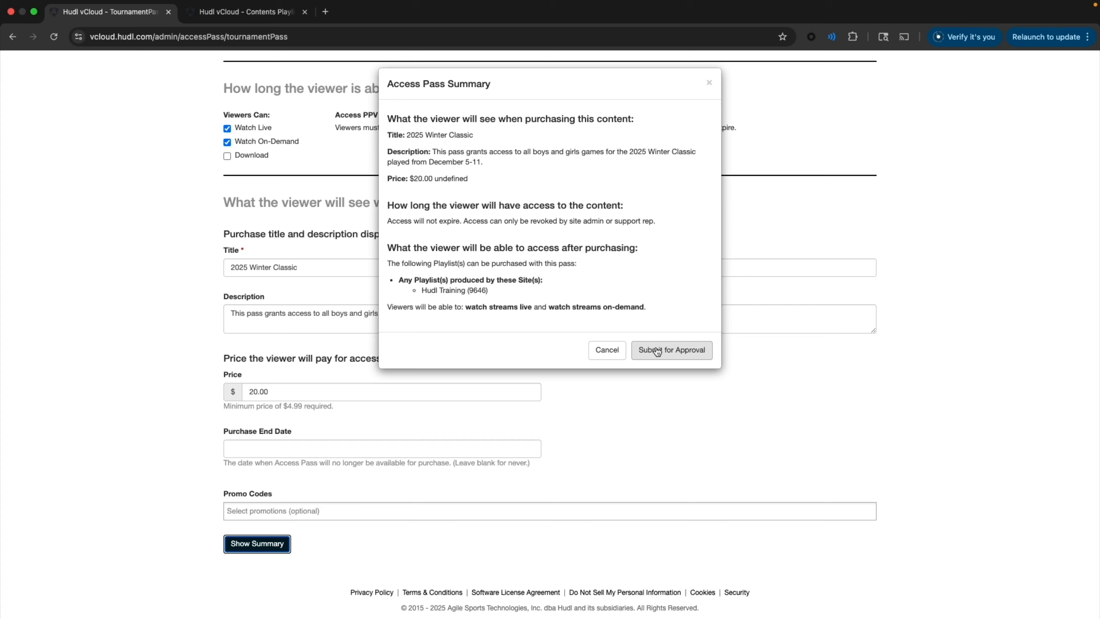
pyautogui.click(657, 351)
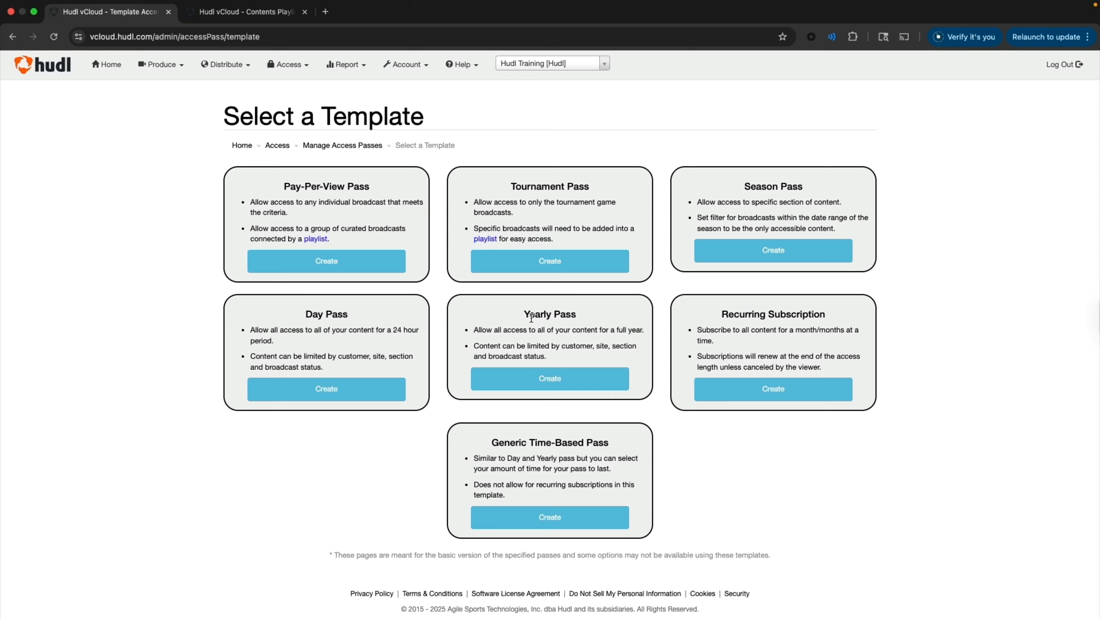
# Start a Yearly Pass from its template, applied to all content for the Hudl Training site with no sports or events selected
pyautogui.moveTo(523, 314); pyautogui.dragTo(578, 315)
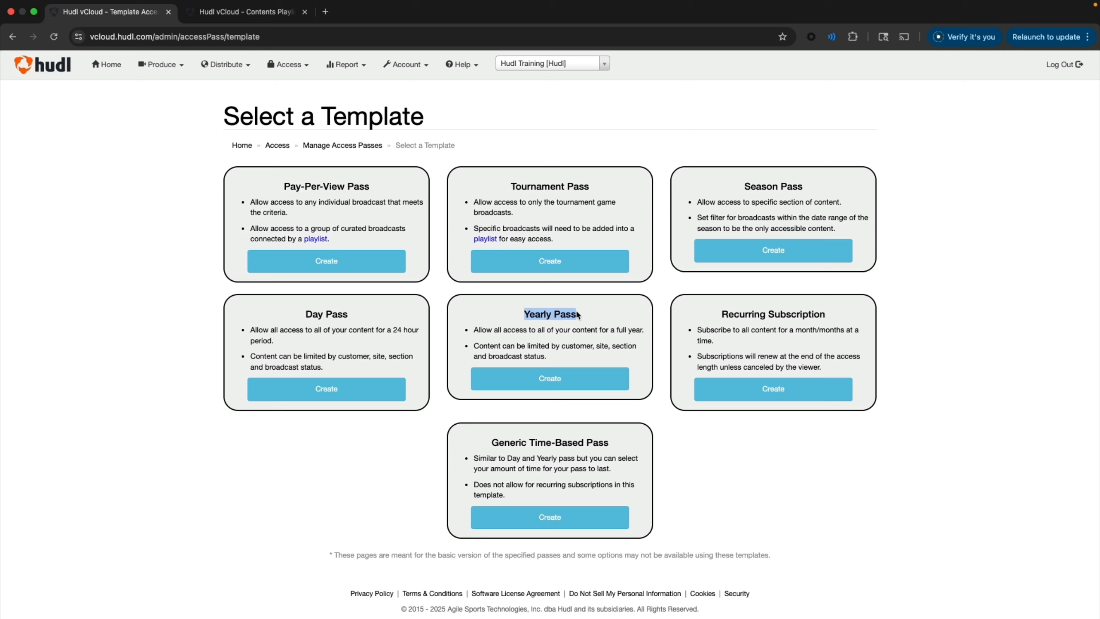
pyautogui.click(569, 379)
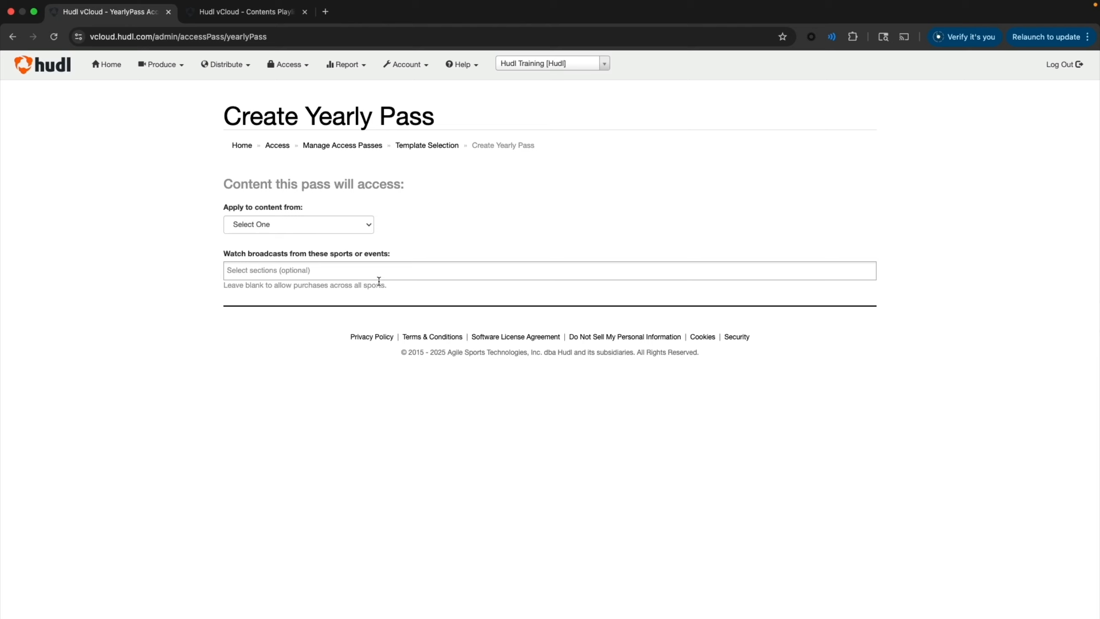
pyautogui.click(330, 225)
pyautogui.click(398, 232)
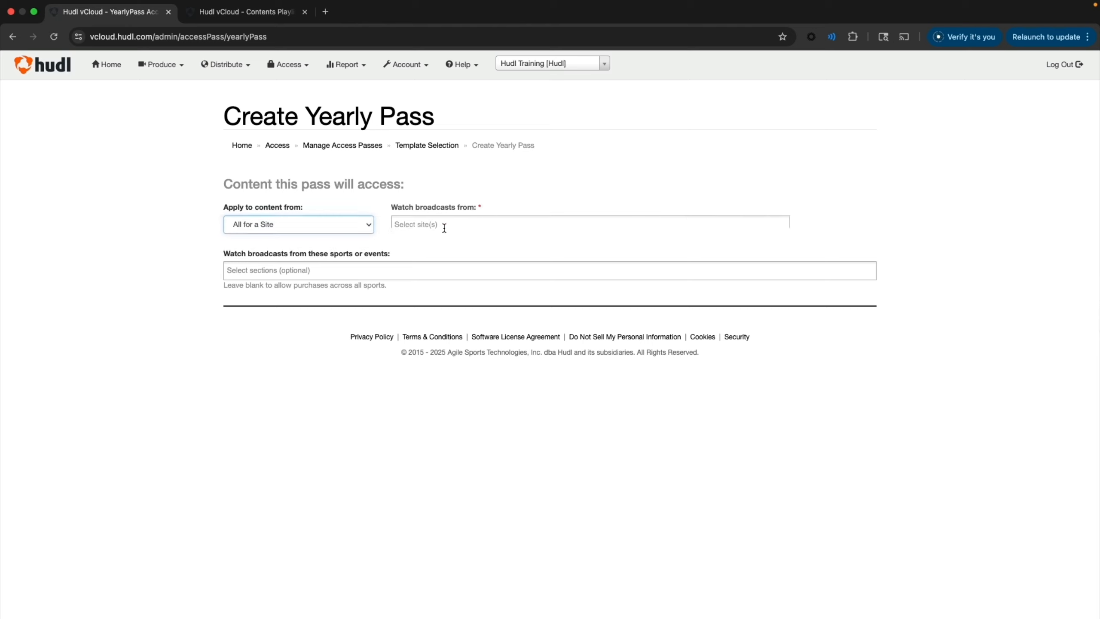
pyautogui.click(443, 225)
pyautogui.write('hudl t')
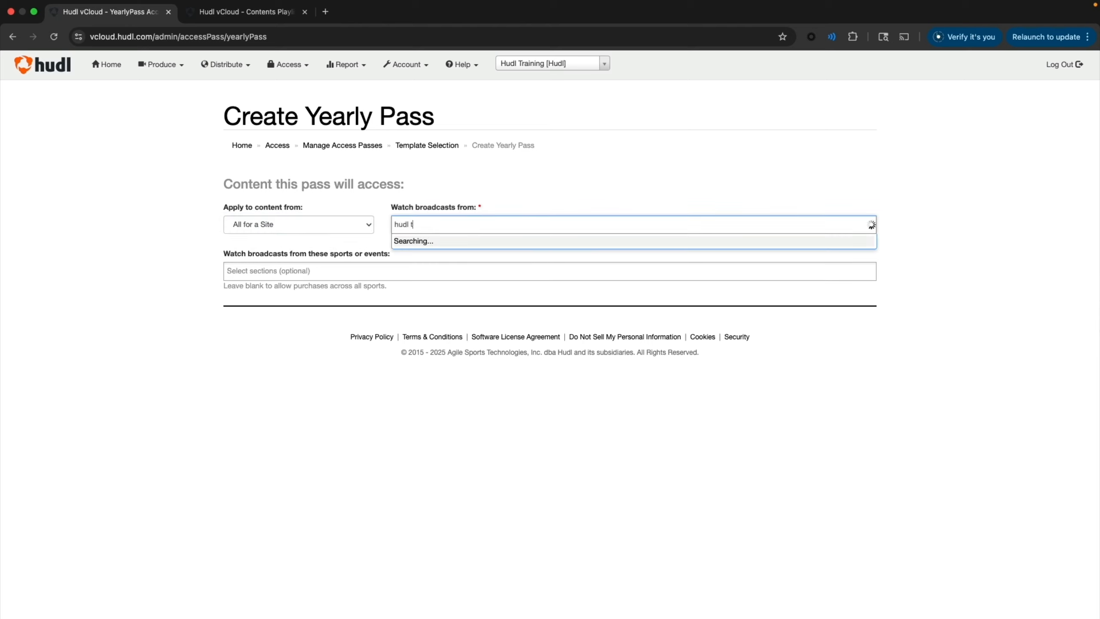
pyautogui.write('rain')
pyautogui.press('Return')
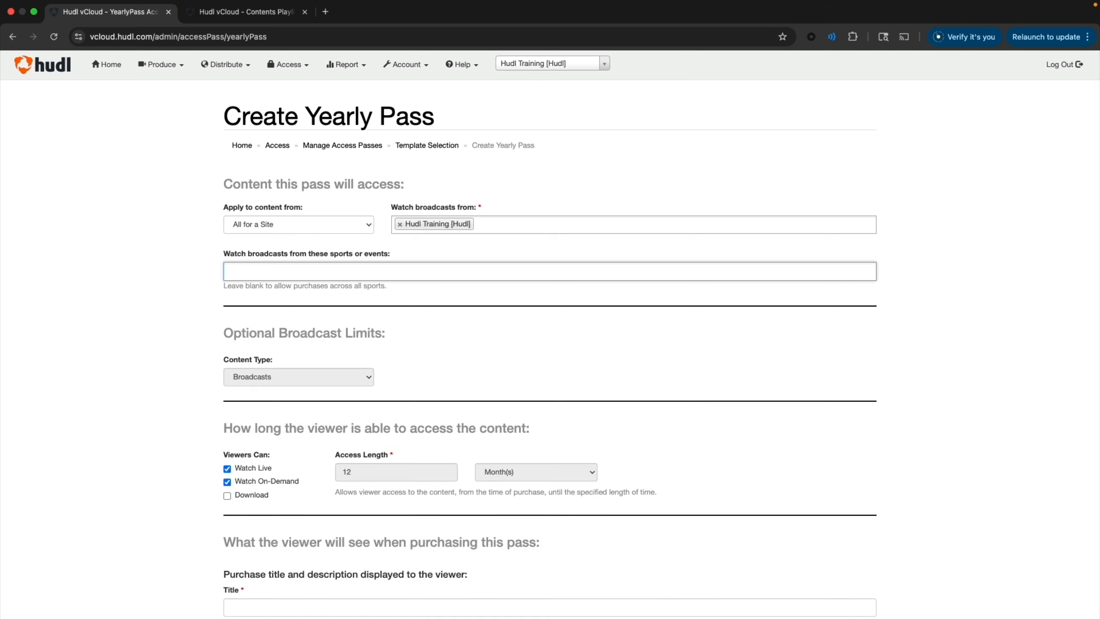
pyautogui.click(285, 272)
pyautogui.click(215, 276)
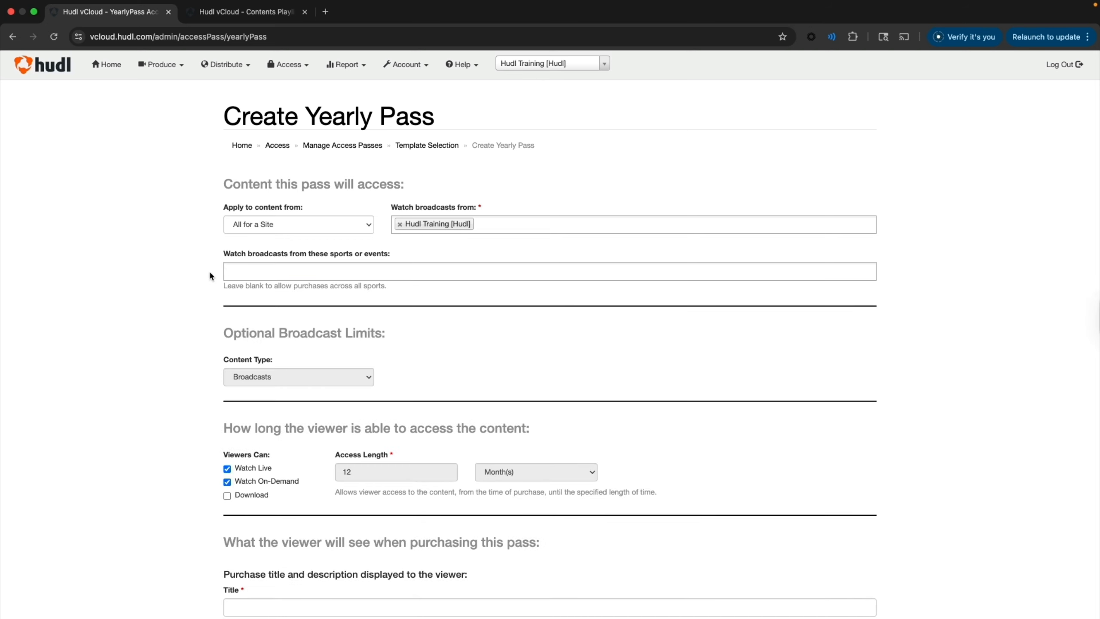
# Set the Yearly Pass's purchase title to "Yearly Pass"
pyautogui.scroll(-3, 207, 295)
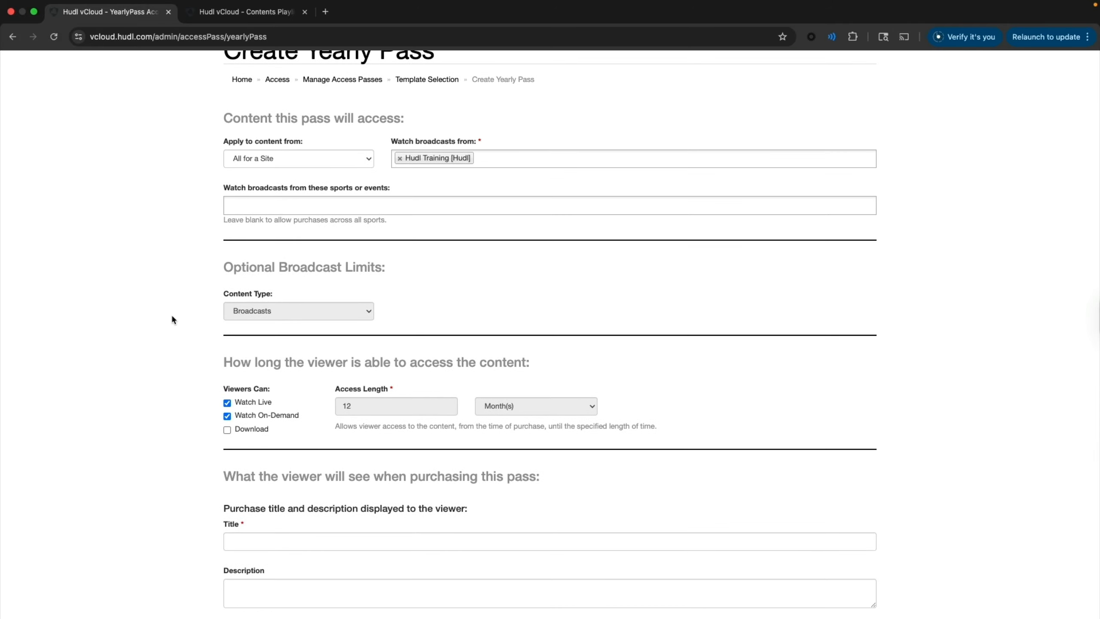
pyautogui.scroll(-2, 173, 319)
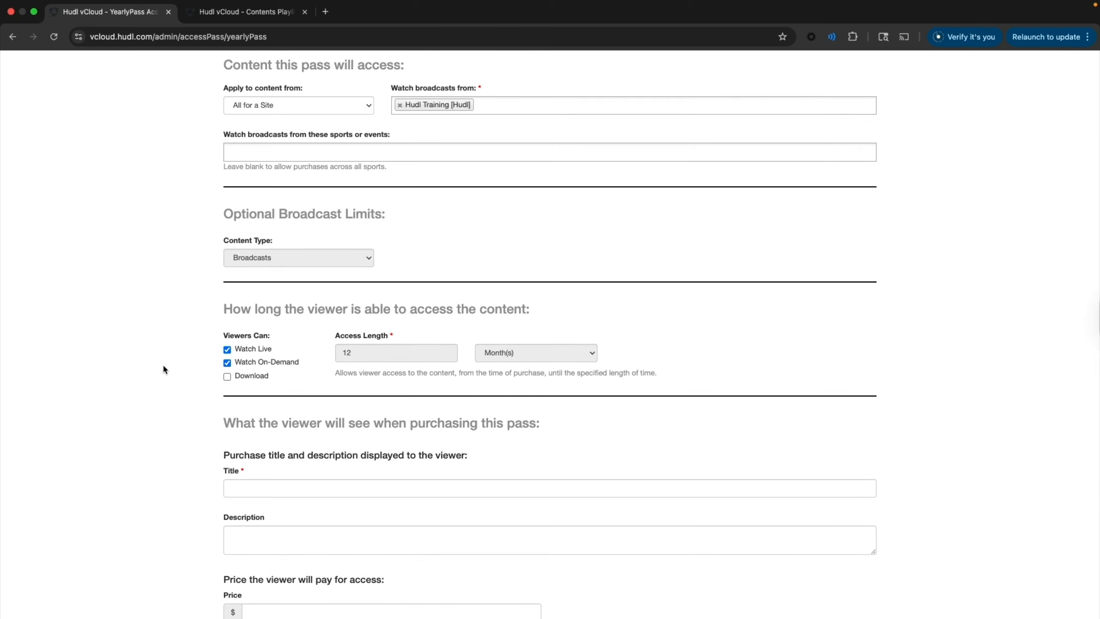
pyautogui.scroll(-2, 164, 369)
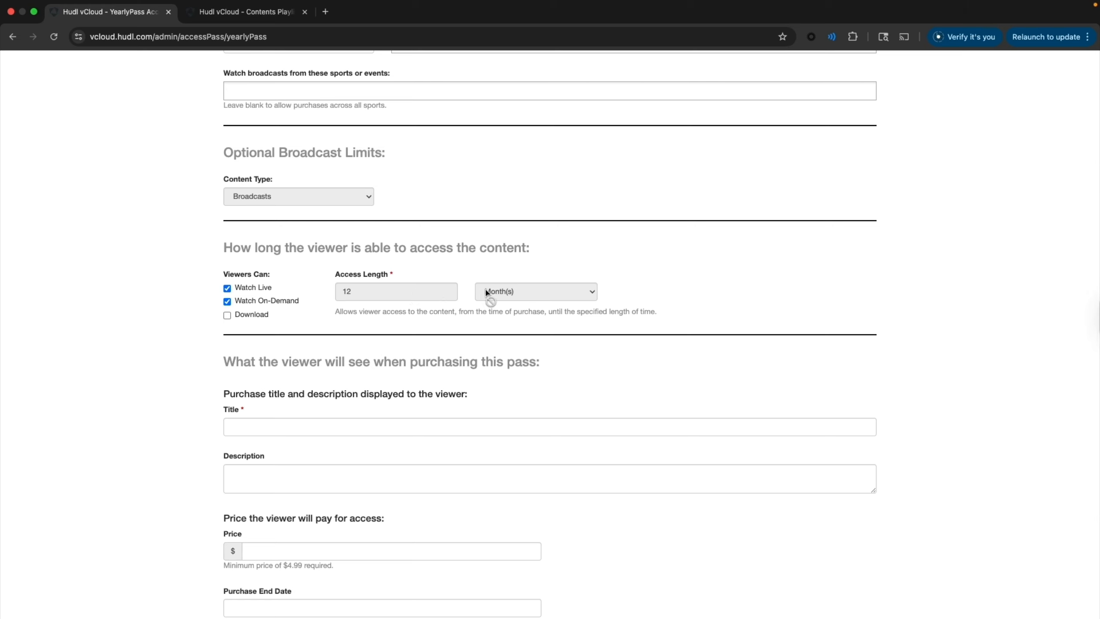
pyautogui.scroll(-3, 324, 389)
pyautogui.click(274, 314)
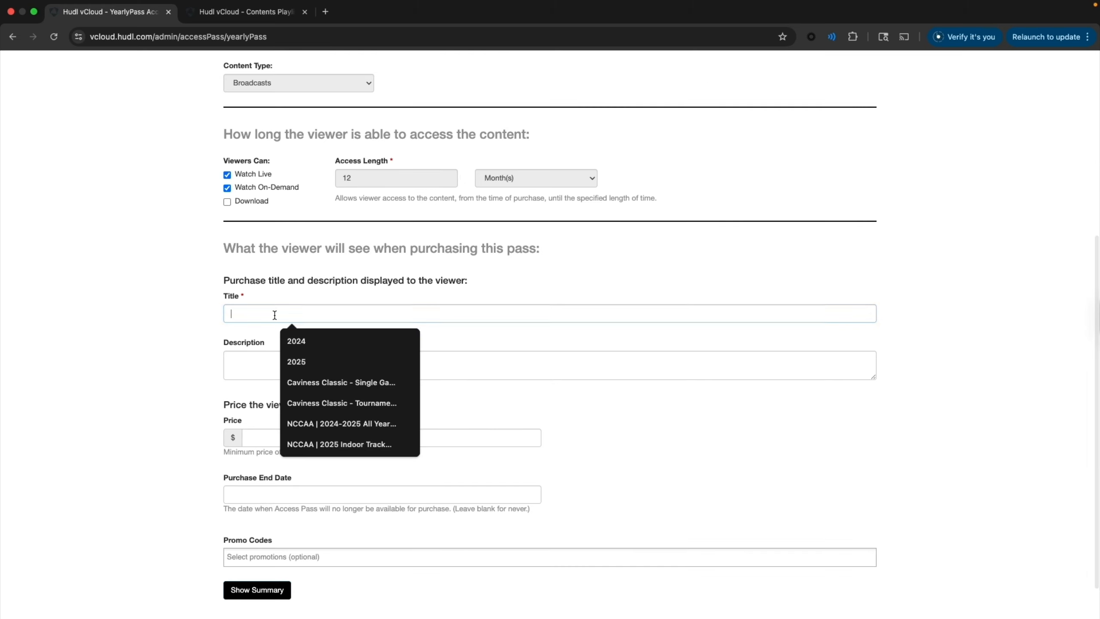
pyautogui.write('Hudl Tr')
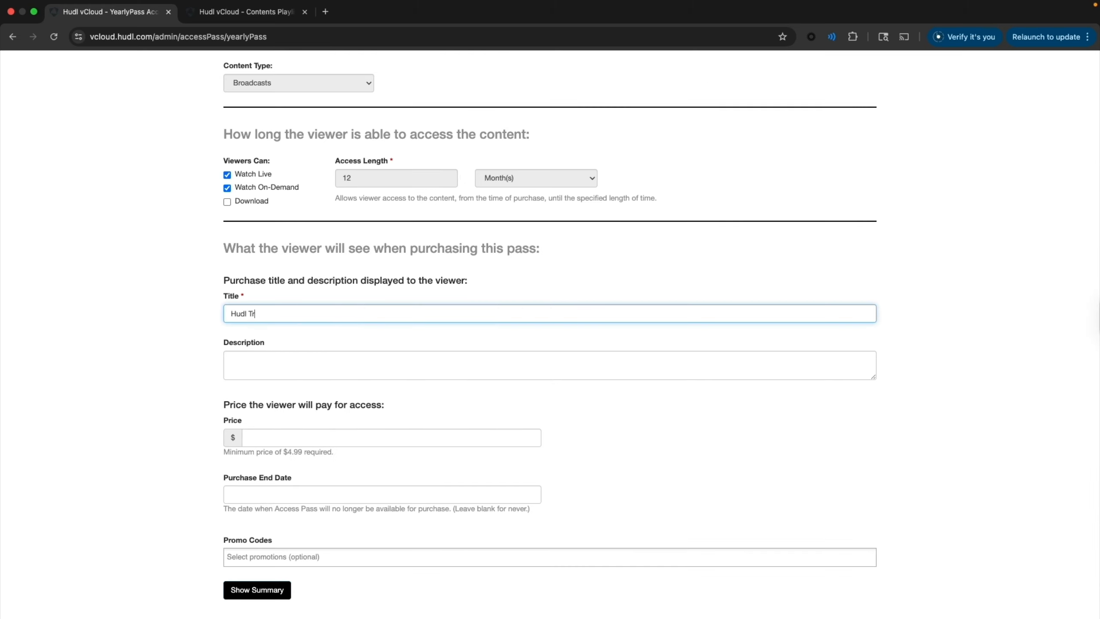
pyautogui.write('aining - Yearly Pass')
pyautogui.press('super+BackSpace')
pyautogui.click(277, 355)
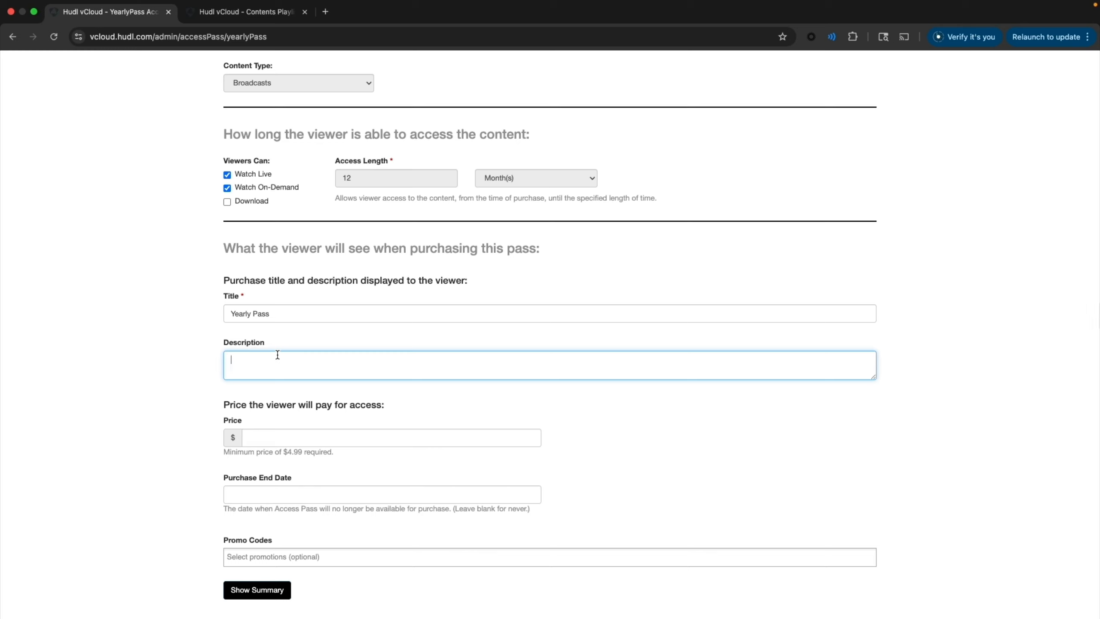
# Replace "Yearly" in the purchase title so that it reads "12-Month Pass"
pyautogui.hotkey('shift', 'Tab')
pyautogui.press('Left')
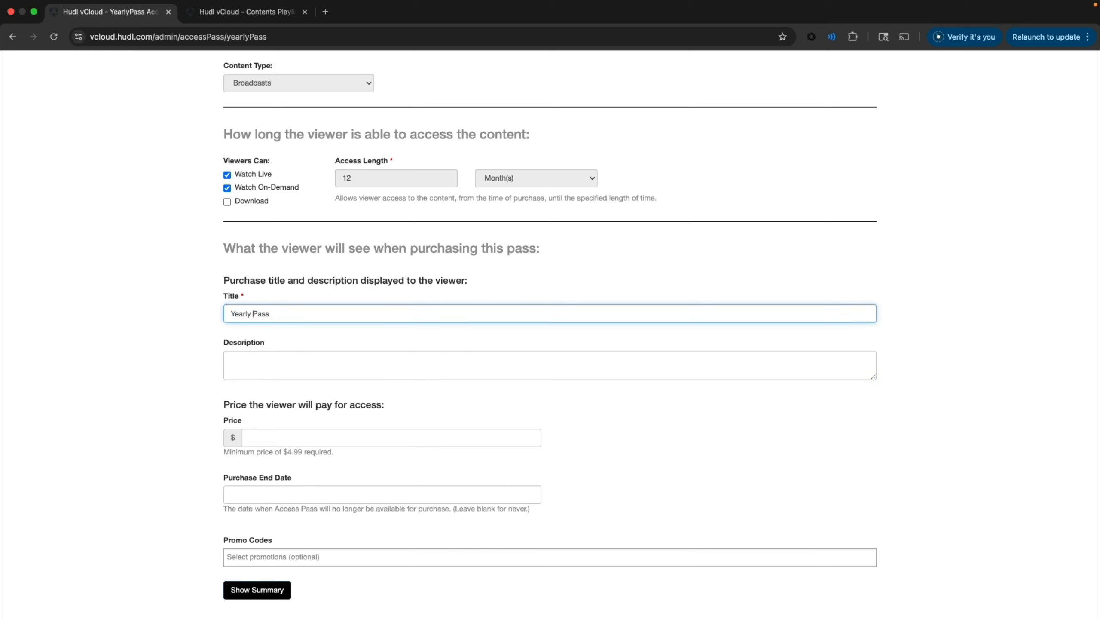
pyautogui.press('BackSpace')
pyautogui.press('BackSpace')
pyautogui.press('BackSpace')
pyautogui.press('BackSpace')
pyautogui.press('BackSpace')
pyautogui.press('BackSpace')
pyautogui.write('12-Month')
pyautogui.press('Tab')
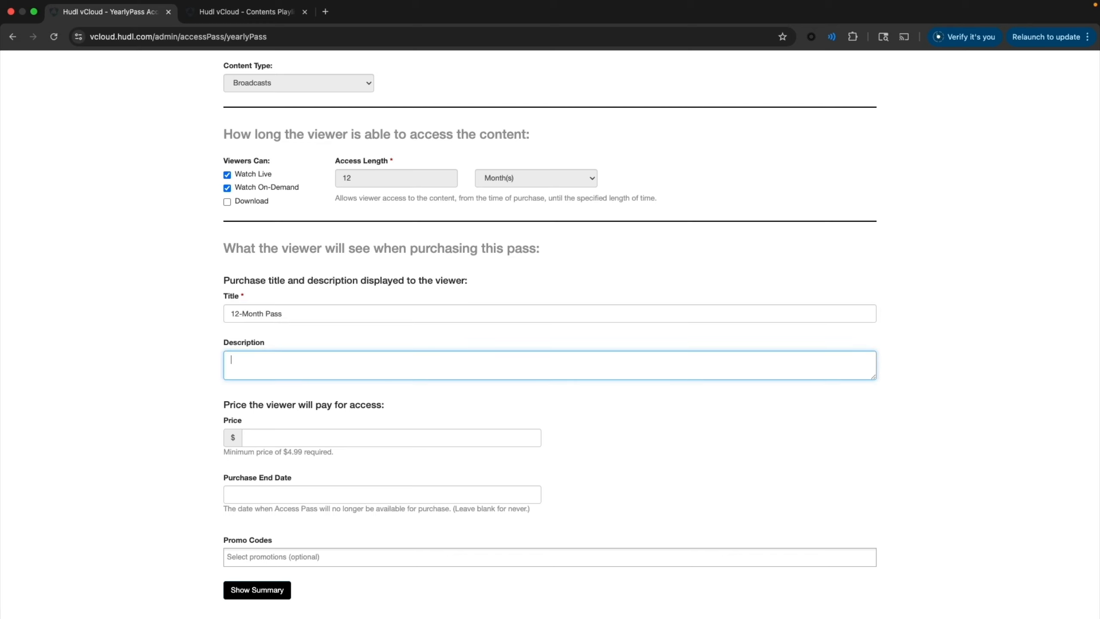
# Enter the pass description "This pass grants access to all home Hudl Training broadcasts for 12 months from the time of purchase."
pyautogui.write('This pass grants access to all home Hudl Tr')
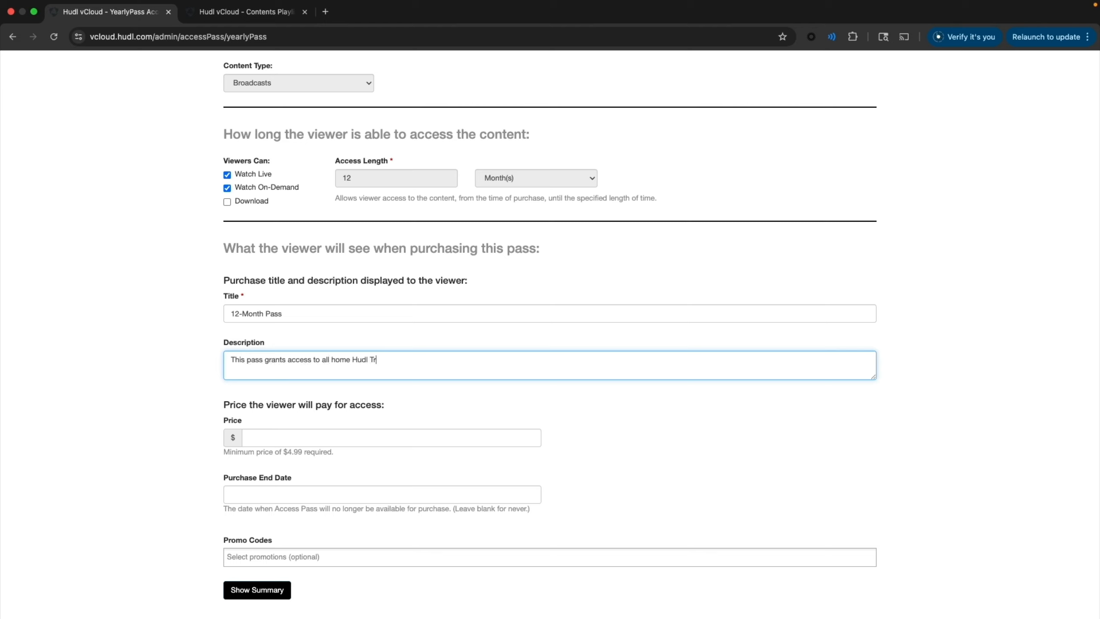
pyautogui.write('aining broadcasts for 12 months from the t')
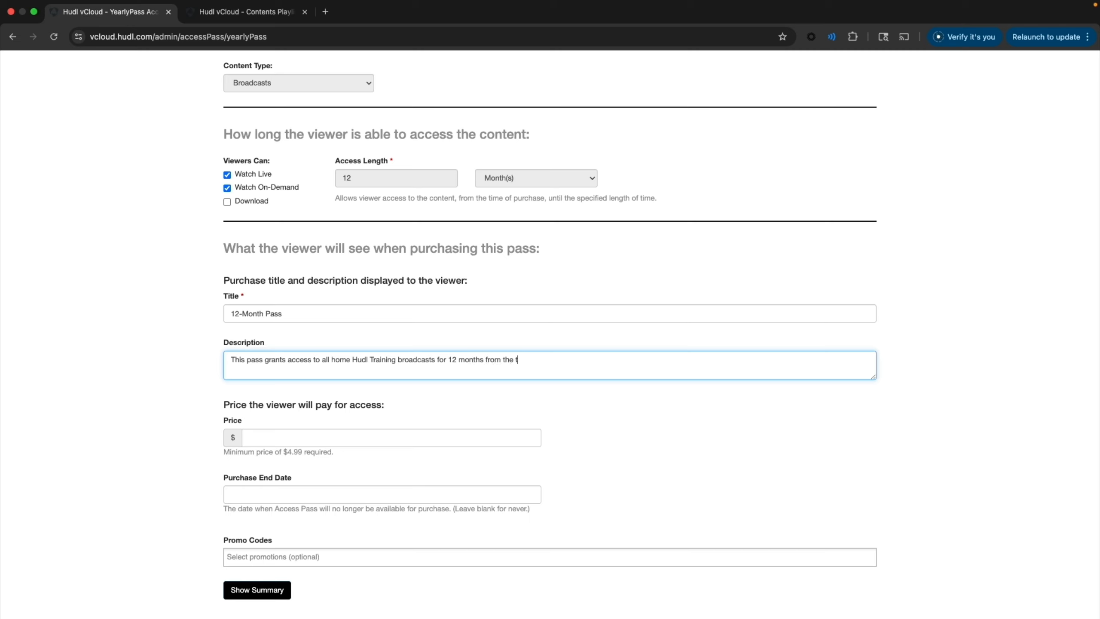
pyautogui.write('ime of purchase.')
pyautogui.moveTo(451, 361); pyautogui.dragTo(538, 365)
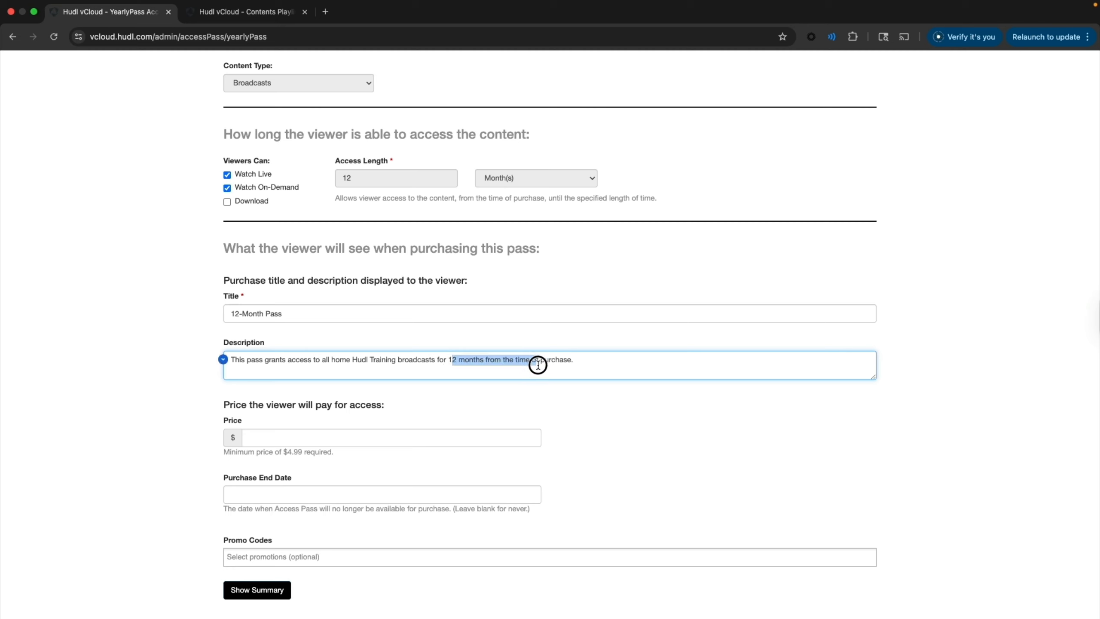
pyautogui.click(545, 371)
# Set the 12-Month Pass price to $50.00
pyautogui.scroll(-1, 391, 401)
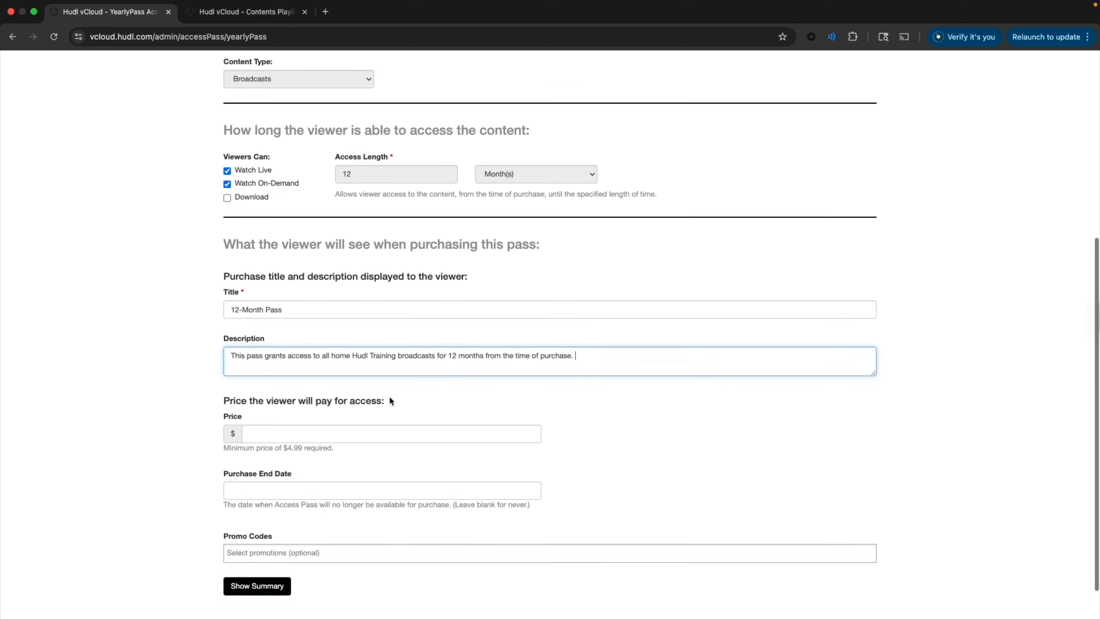
pyautogui.scroll(-1, 390, 401)
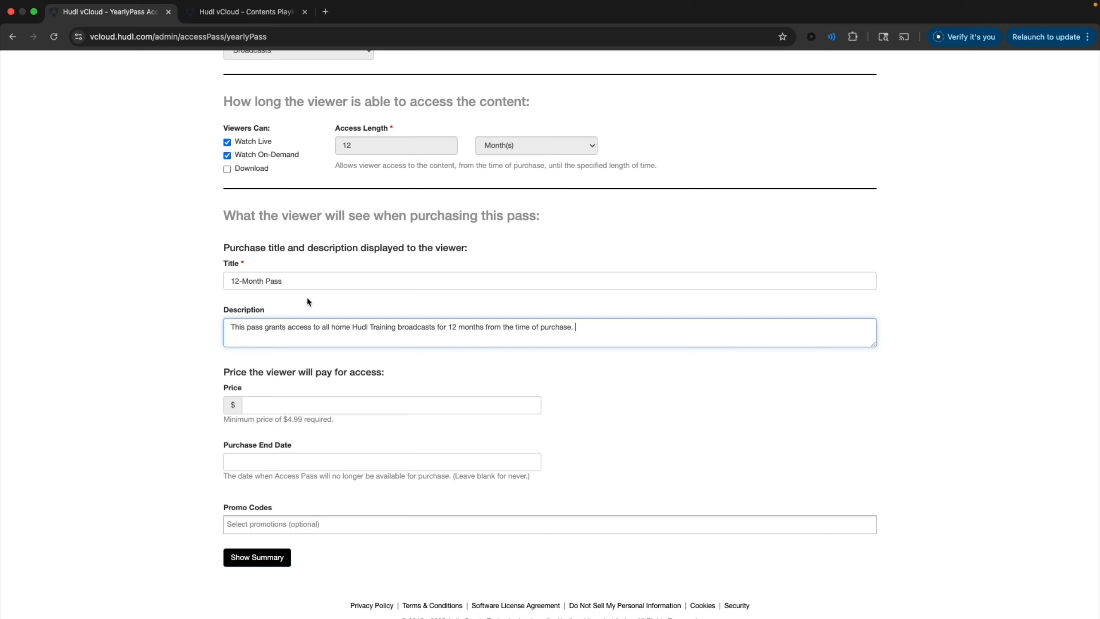
pyautogui.click(299, 403)
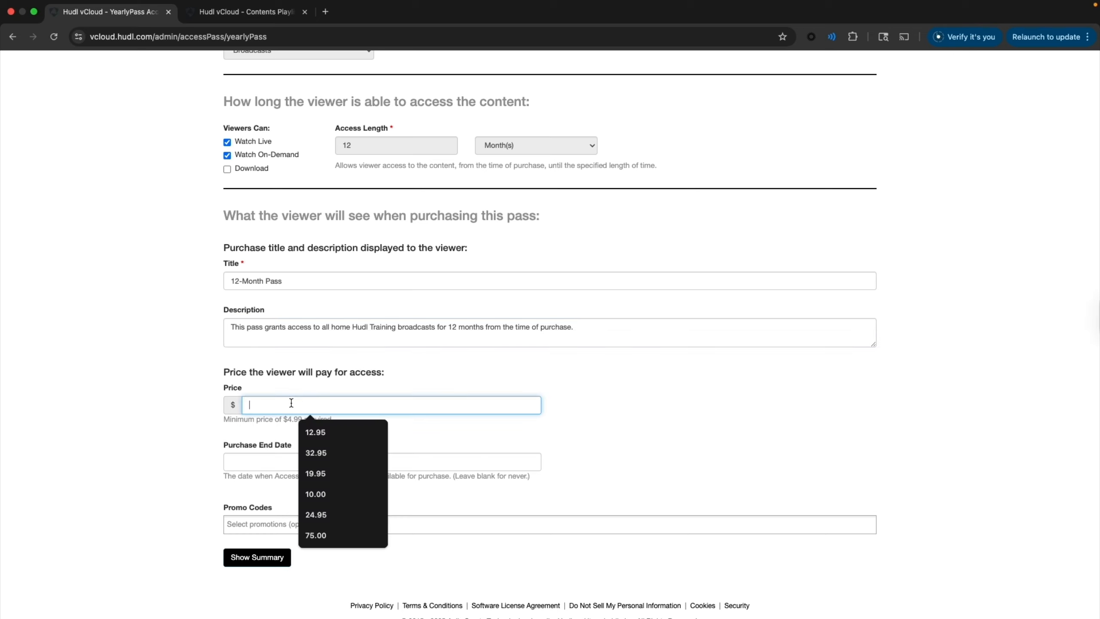
pyautogui.write('50.00')
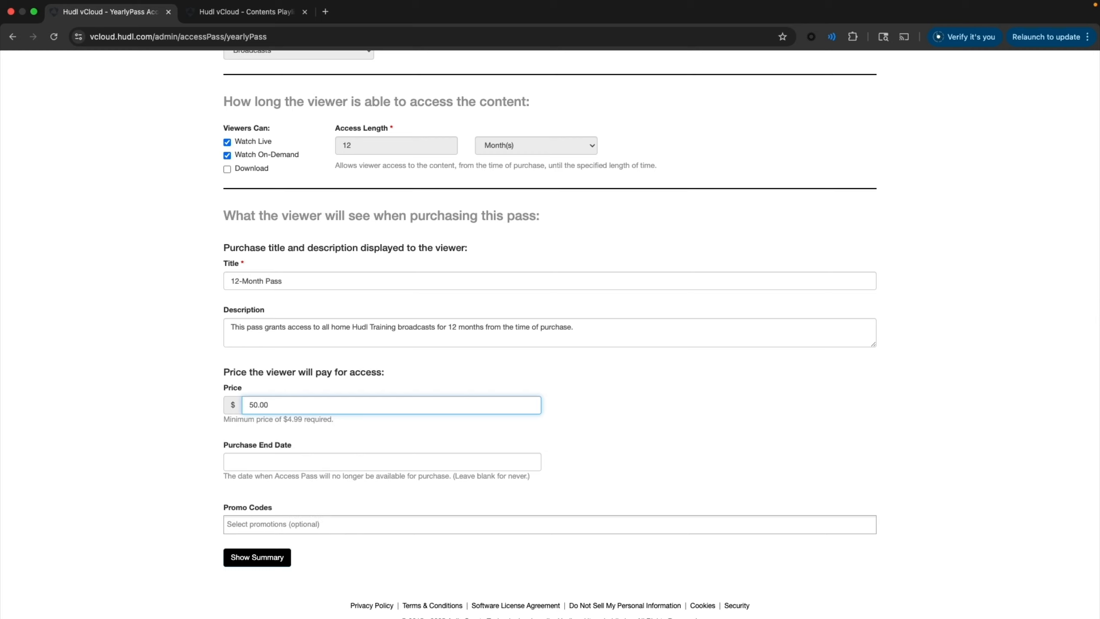
pyautogui.press('super+BackSpace')
pyautogui.write('100.00')
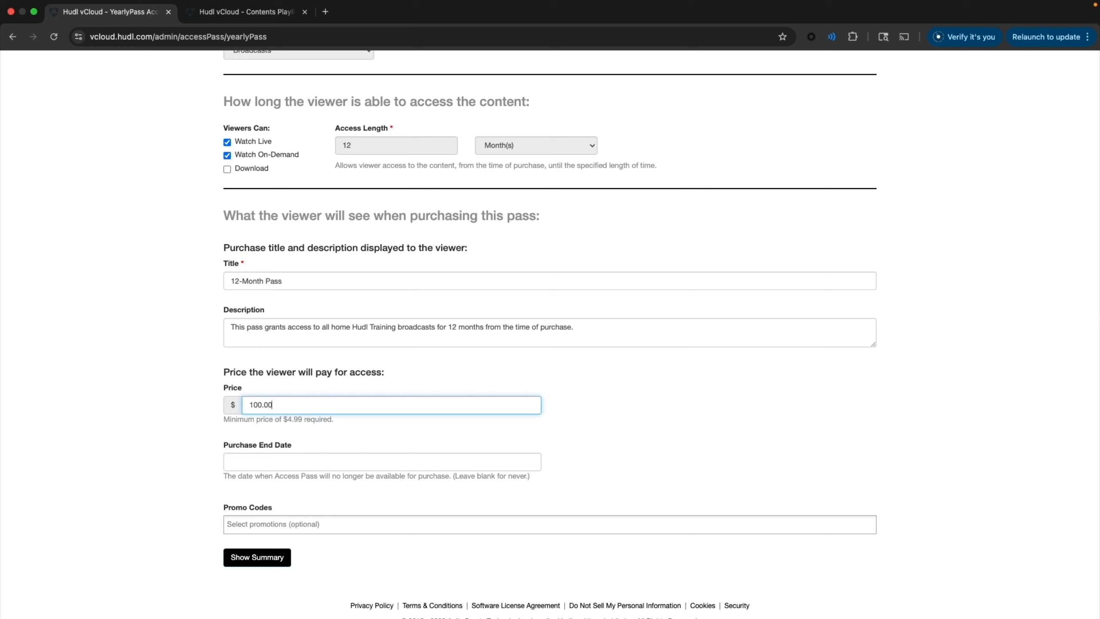
pyautogui.press('super+BackSpace')
pyautogui.write('50.00')
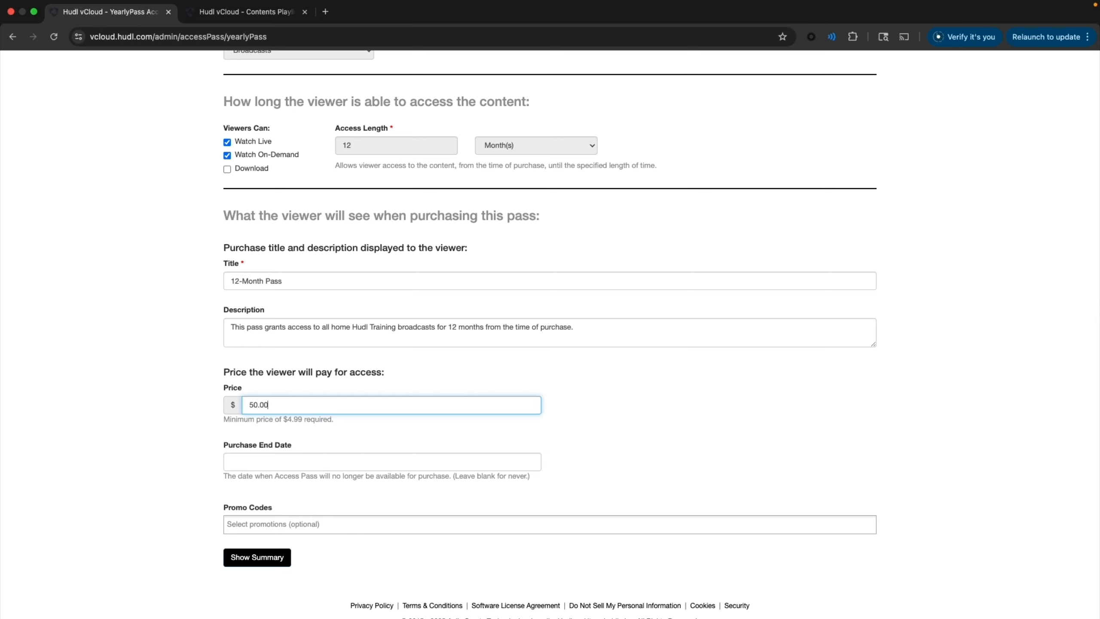
pyautogui.scroll(-1, 304, 450)
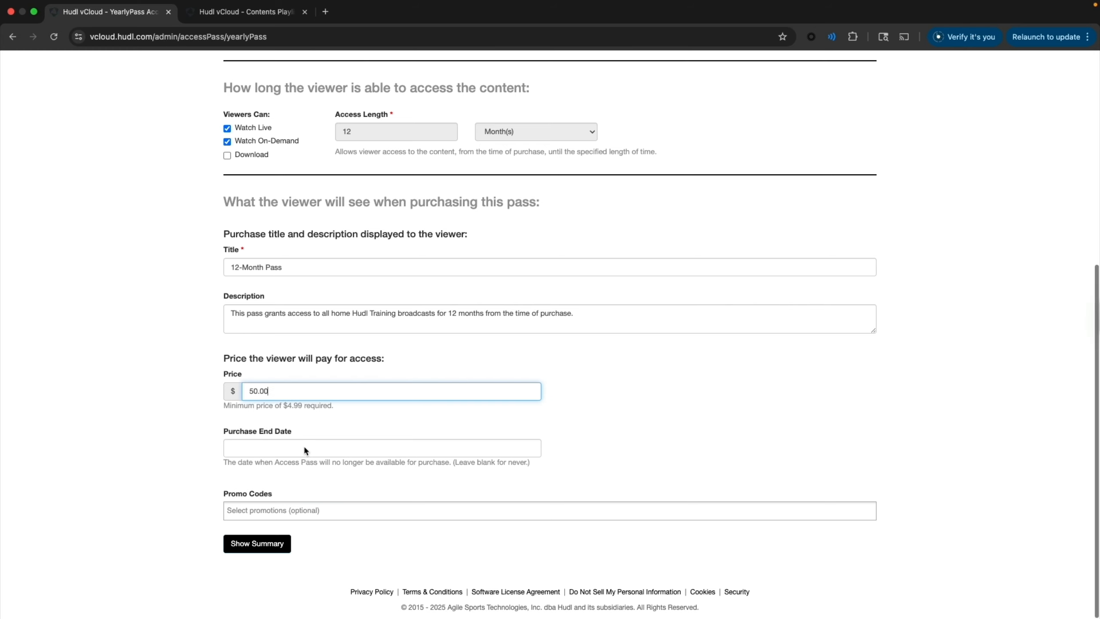
# Set the 12-Month Pass's purchase end date to February 1, 2026 at 12:00 AM
pyautogui.click(165, 467)
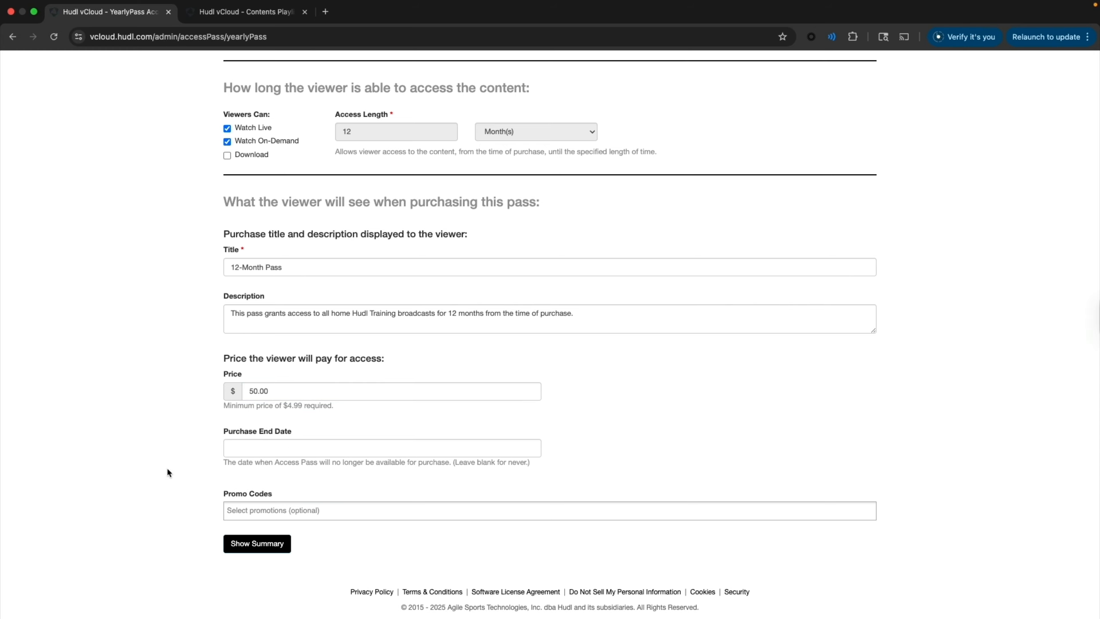
pyautogui.click(274, 447)
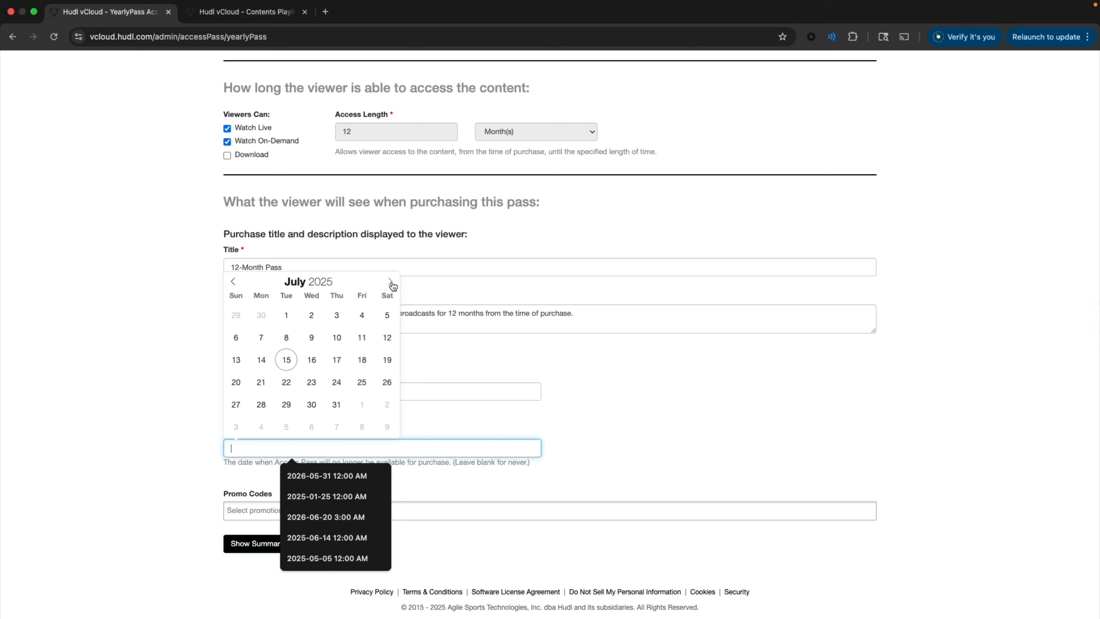
pyautogui.click(392, 284)
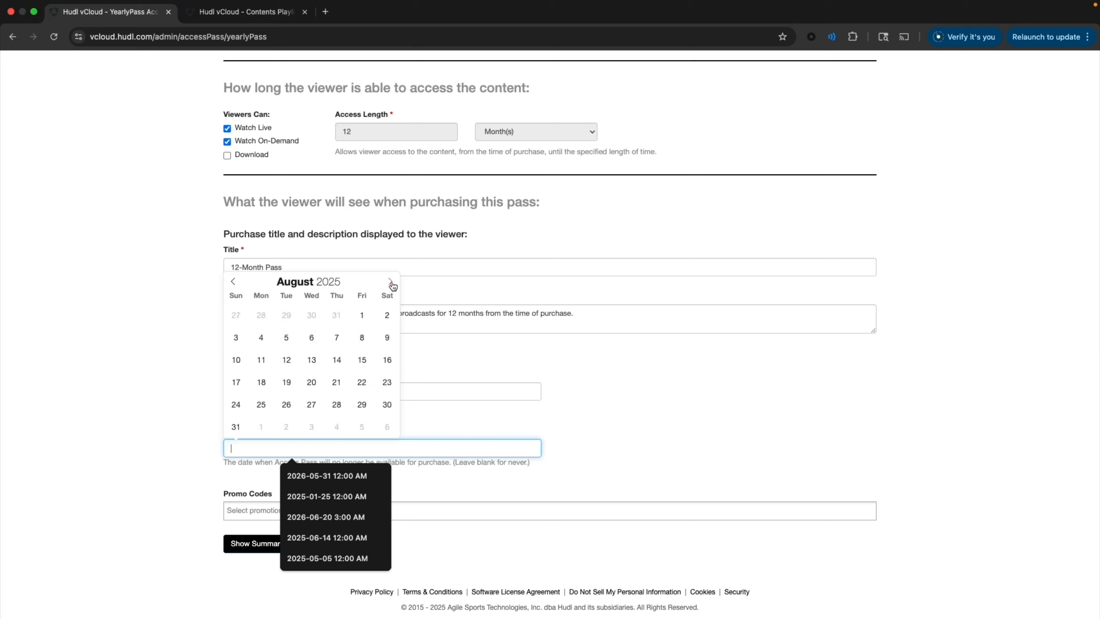
pyautogui.click(392, 285)
pyautogui.click(392, 285)
pyautogui.click(392, 285)
pyautogui.click(392, 285)
pyautogui.click(392, 284)
pyautogui.click(392, 285)
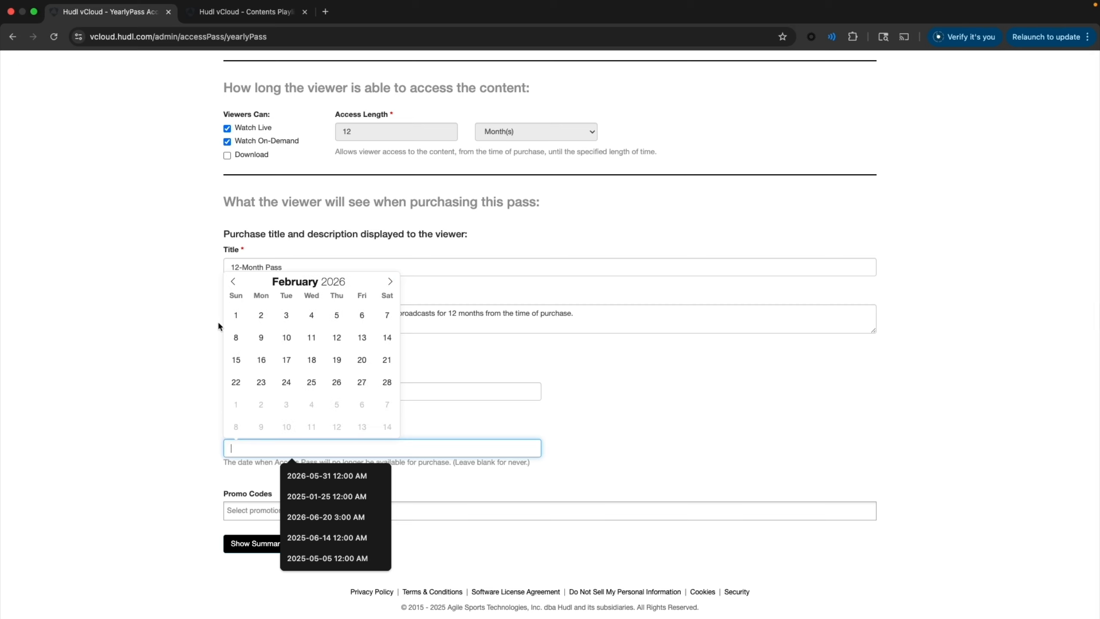
pyautogui.click(232, 315)
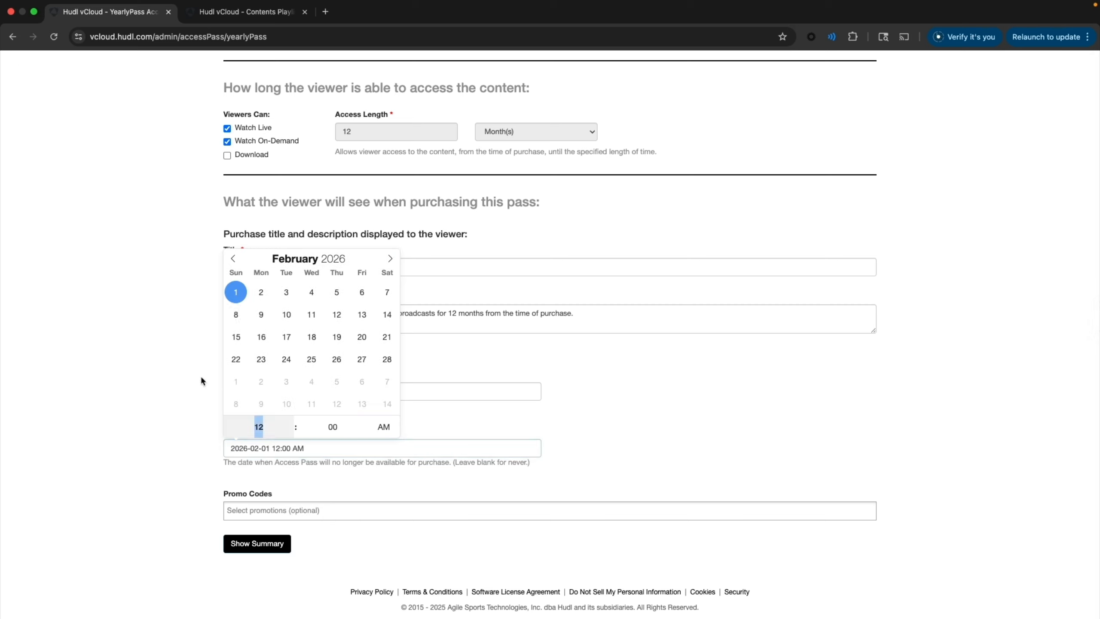
pyautogui.click(194, 394)
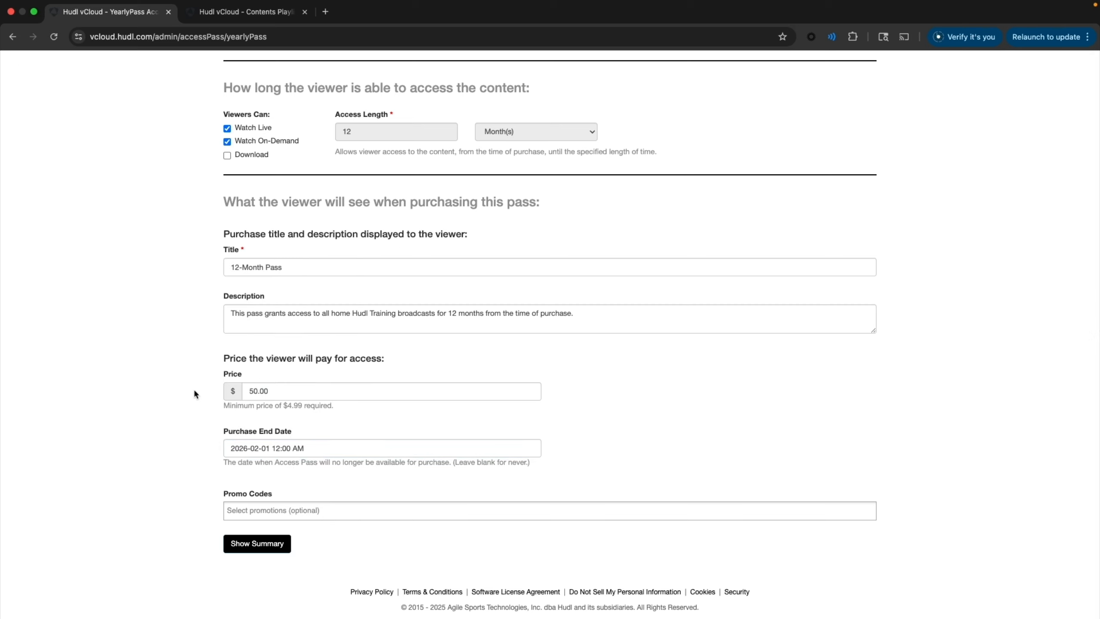
# Clear the purchase end date of the 12-Month Pass
pyautogui.click(323, 446)
pyautogui.press('BackSpace')
pyautogui.click(193, 478)
# Review the access pass summary of the 12-Month Pass and submit the pass for approval
pyautogui.click(281, 544)
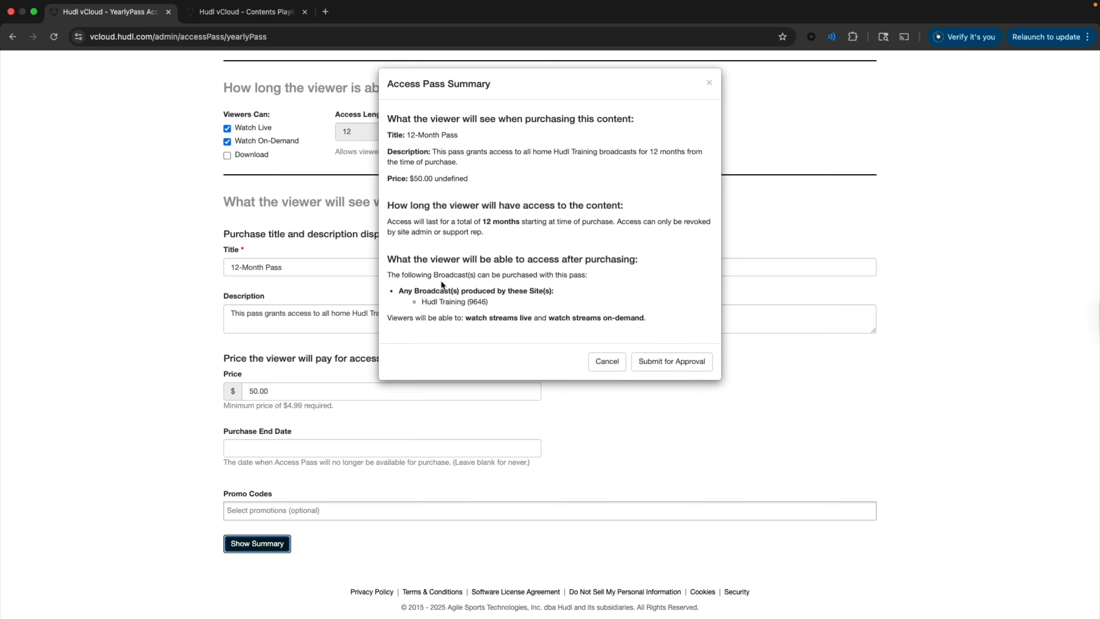
pyautogui.moveTo(420, 299); pyautogui.dragTo(477, 301)
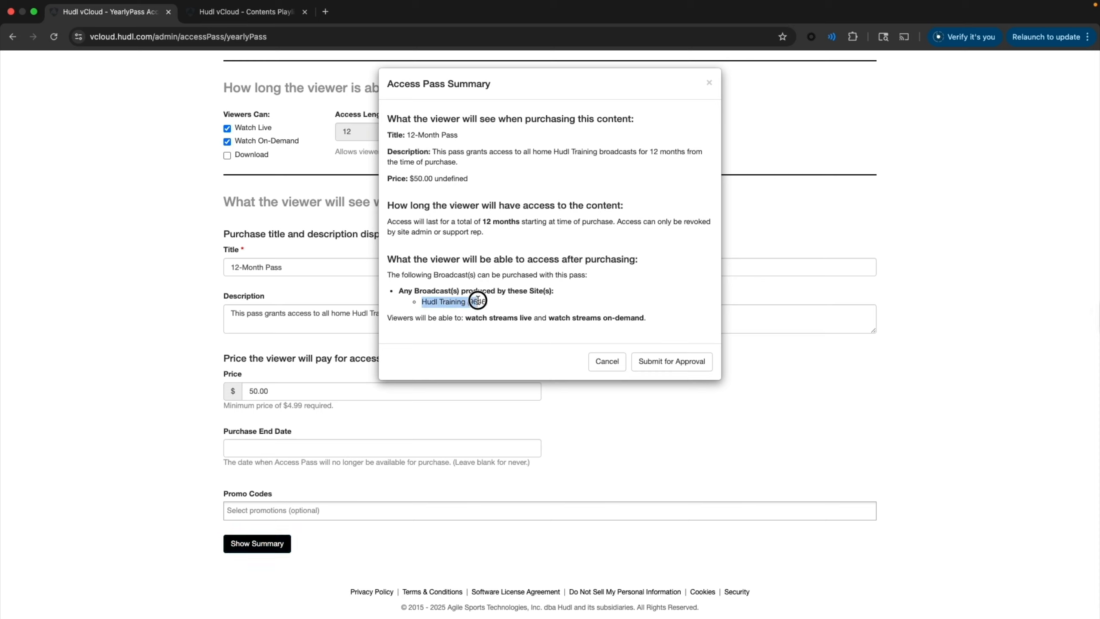
pyautogui.click(446, 301)
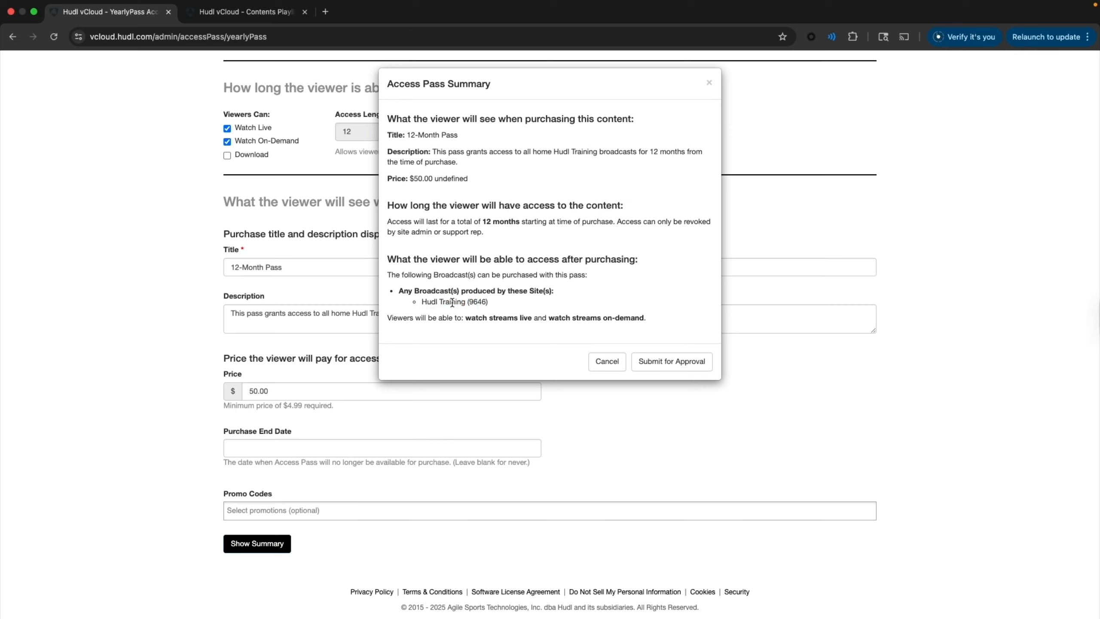
pyautogui.click(681, 364)
# Start a new pass from the Season Pass template and apply it to all content for the Hudl Training site
pyautogui.moveTo(744, 187); pyautogui.dragTo(803, 188)
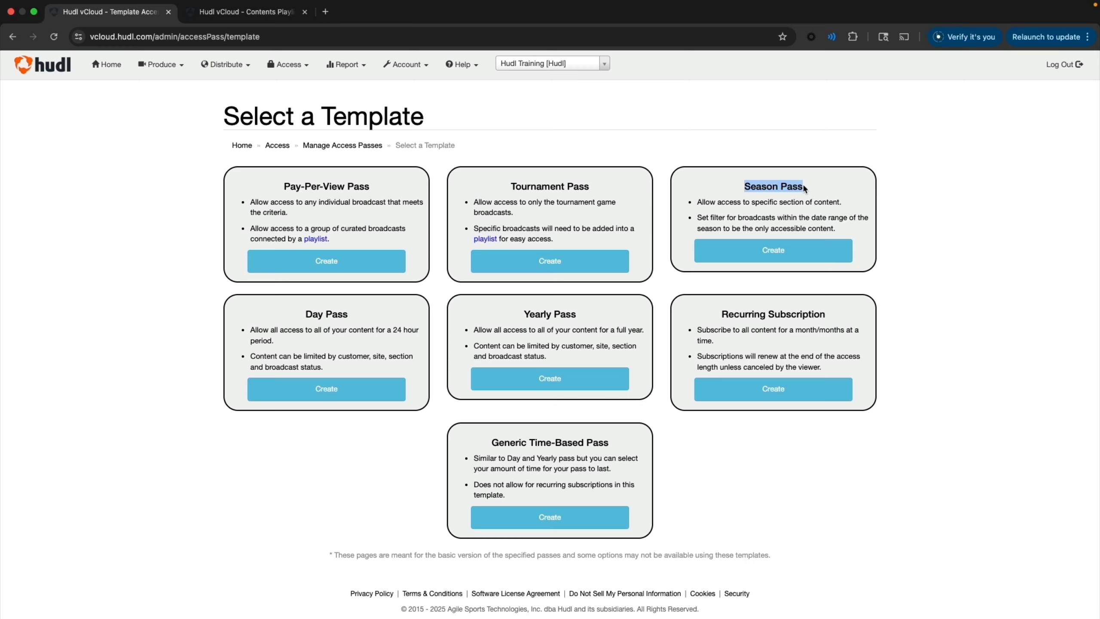
pyautogui.click(792, 249)
pyautogui.click(313, 225)
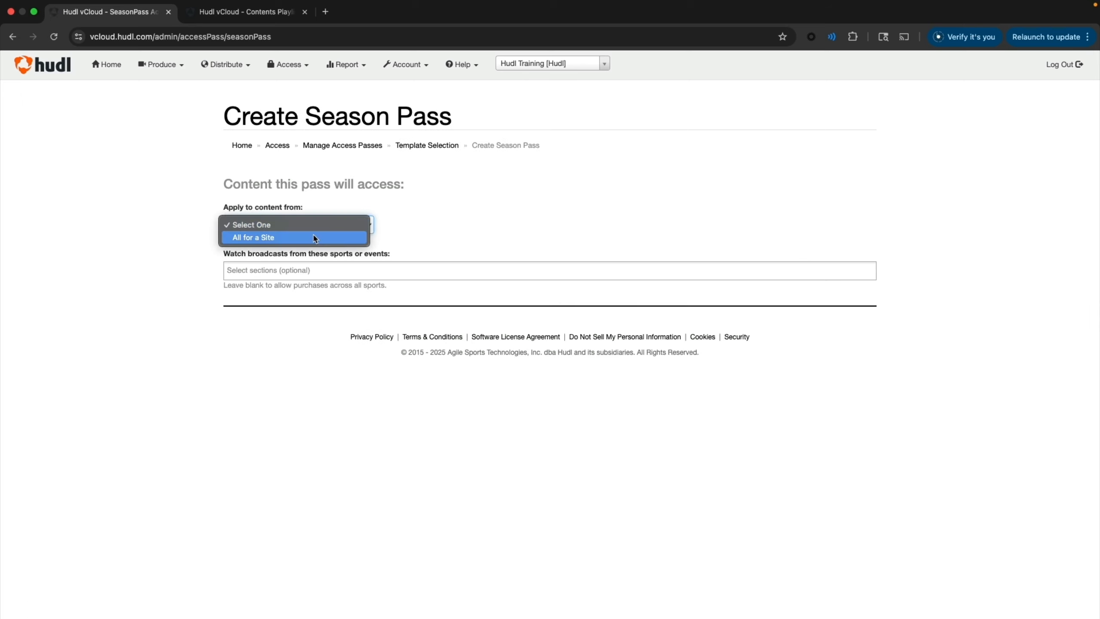
pyautogui.click(312, 238)
pyautogui.click(440, 223)
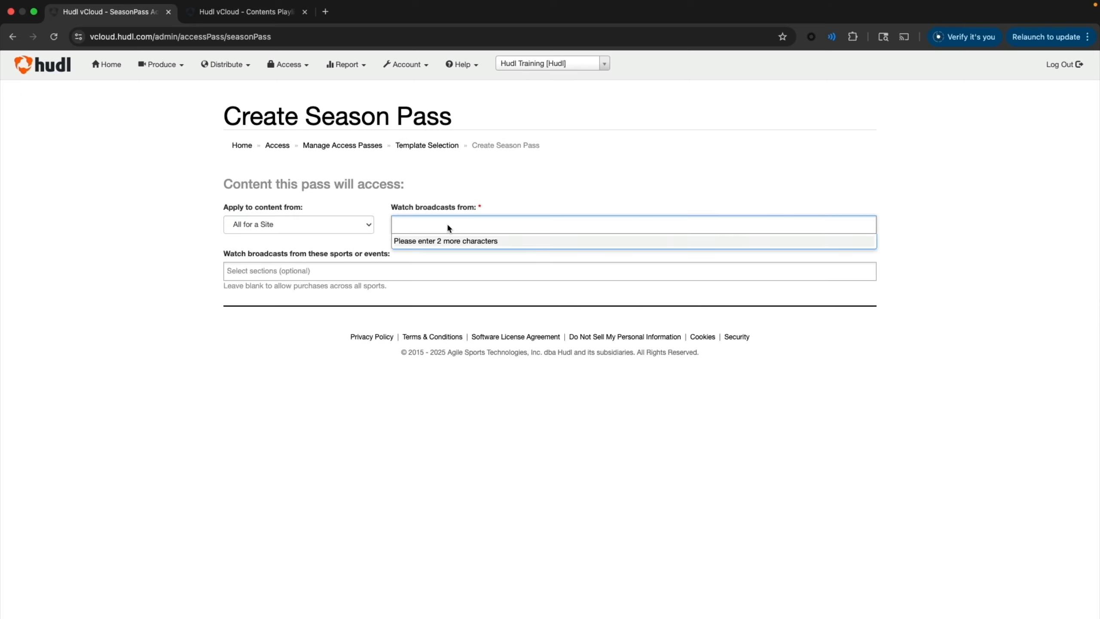
pyautogui.write('hudl training')
pyautogui.press('Return')
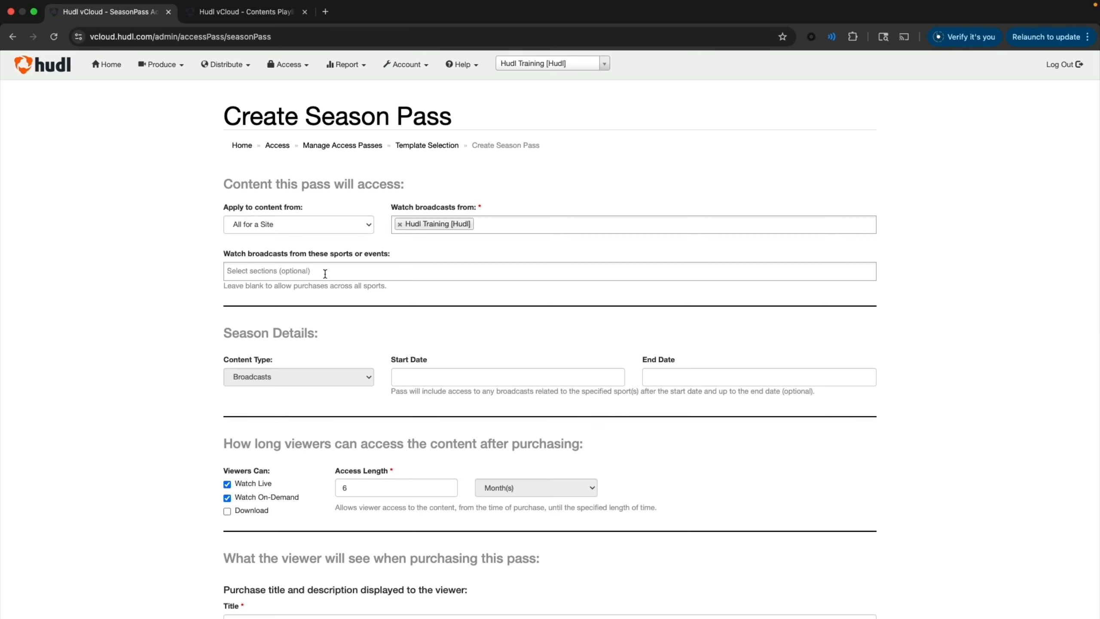
# Add Football to the sports whose broadcasts the season pass covers
pyautogui.click(315, 271)
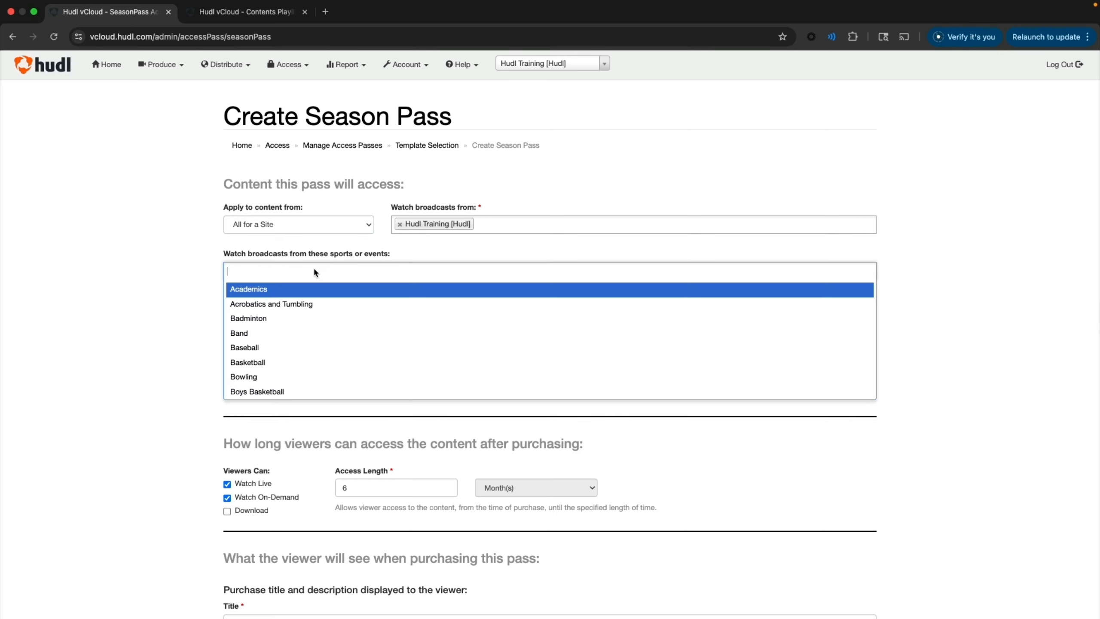
pyautogui.write('football')
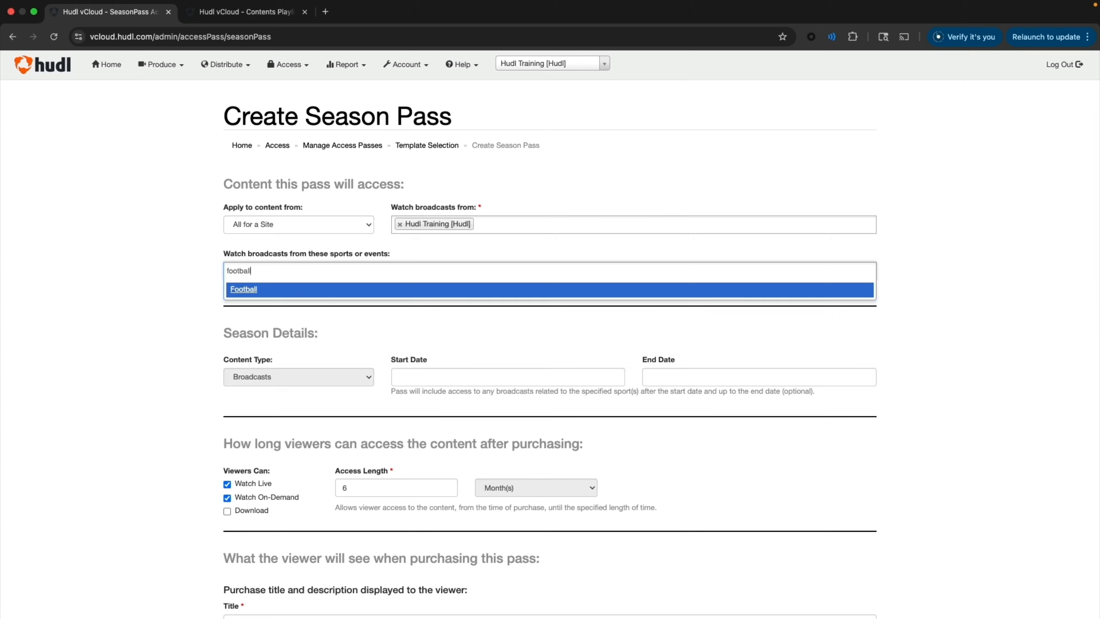
pyautogui.press('Return')
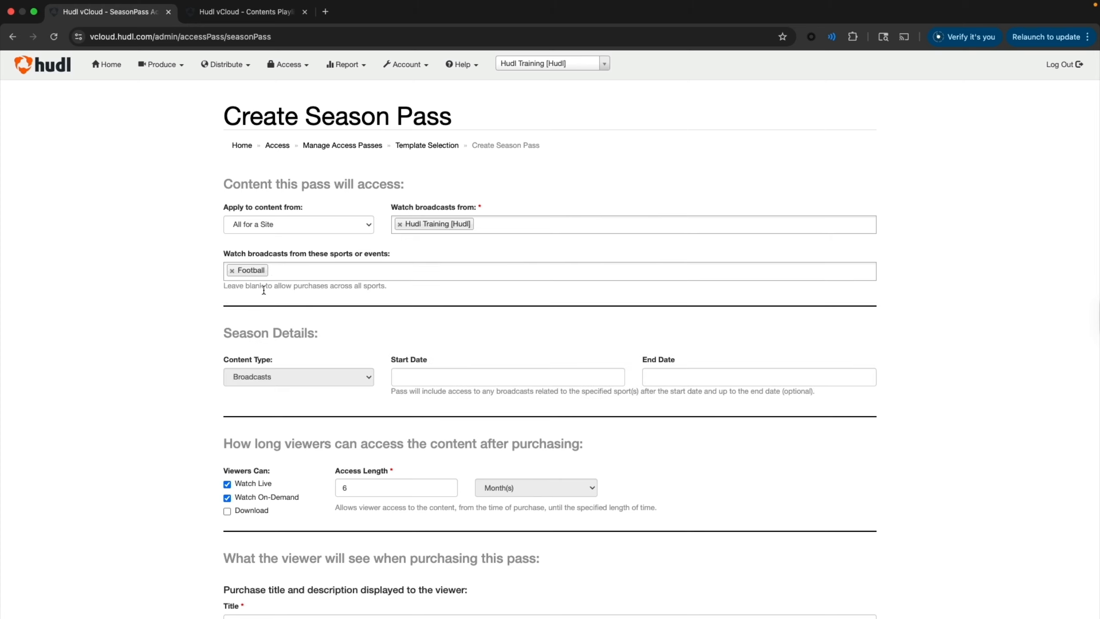
# Set the season pass's purchase title to "Football Season Pass"
pyautogui.scroll(-5, 294, 381)
pyautogui.click(290, 425)
pyautogui.write('F')
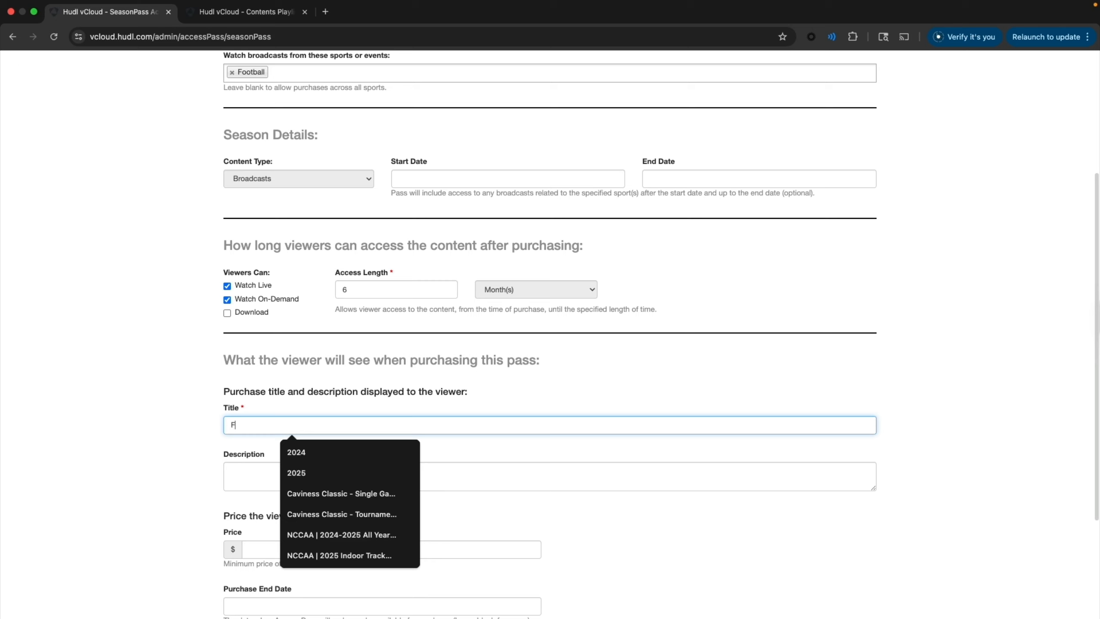
pyautogui.write('ootball Season Pa')
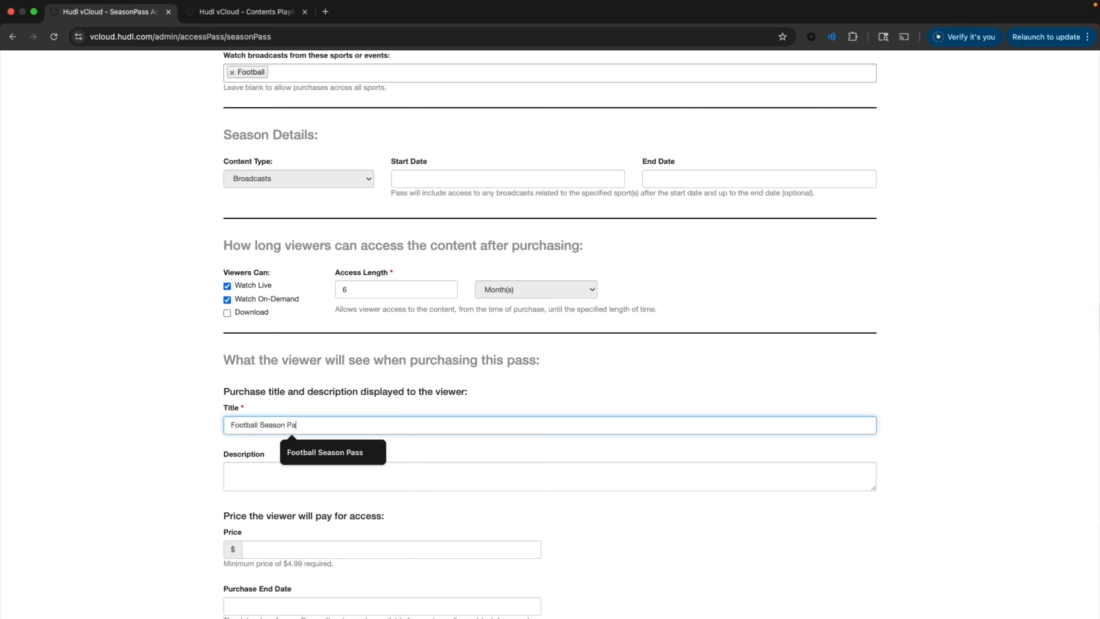
pyautogui.write('ss - 2025')
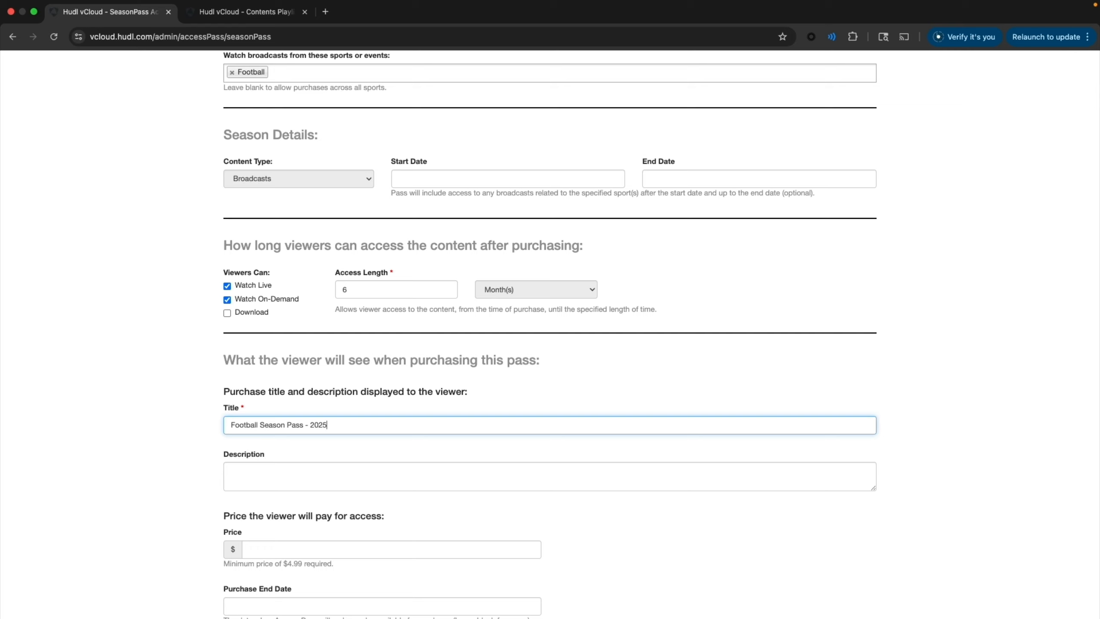
pyautogui.write(' Season')
pyautogui.hotkey('alt', 'BackSpace')
pyautogui.hotkey('alt', 'BackSpace')
pyautogui.hotkey('alt', 'BackSpace')
# Add Volleyball and Soccer to the sports covered by the season pass
pyautogui.scroll(5, 322, 430)
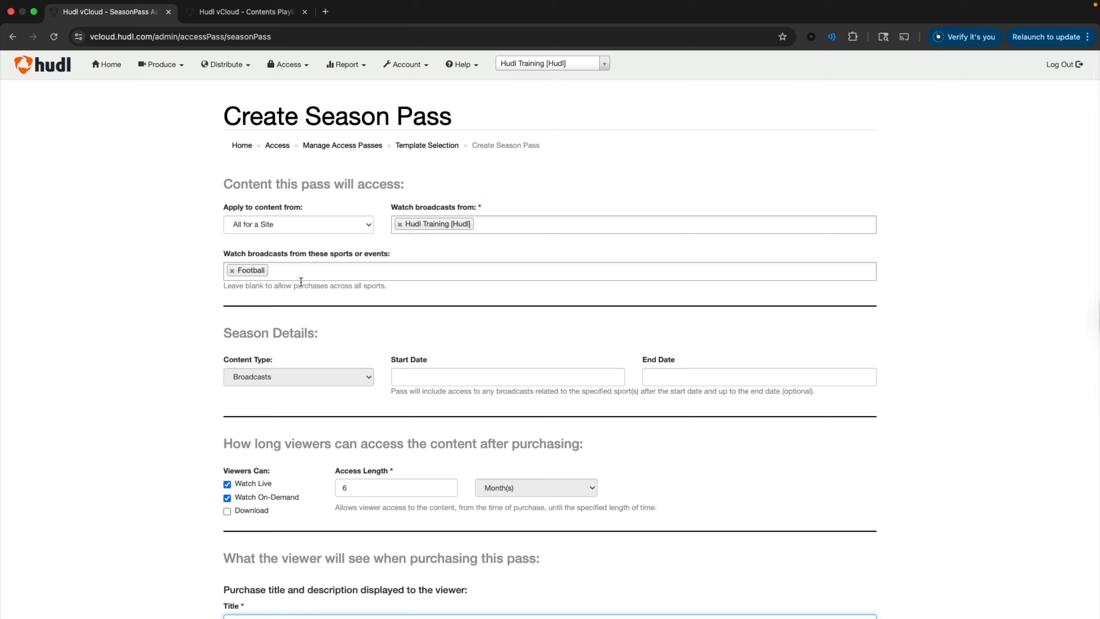
pyautogui.click(296, 269)
pyautogui.write('volle')
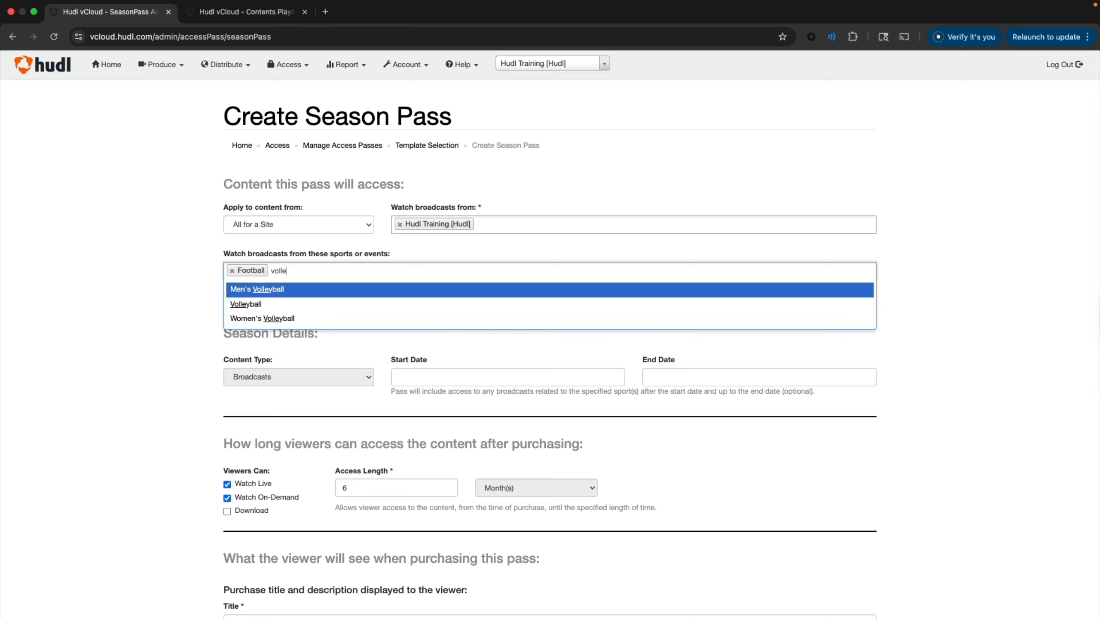
pyautogui.press('Down')
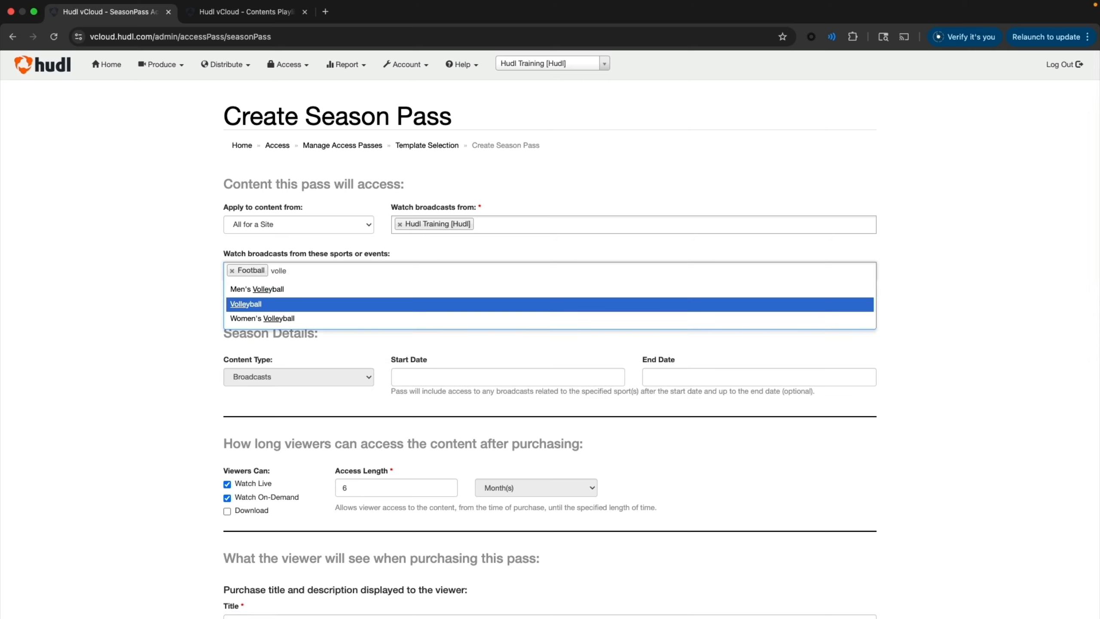
pyautogui.press('Return')
pyautogui.write('soccer')
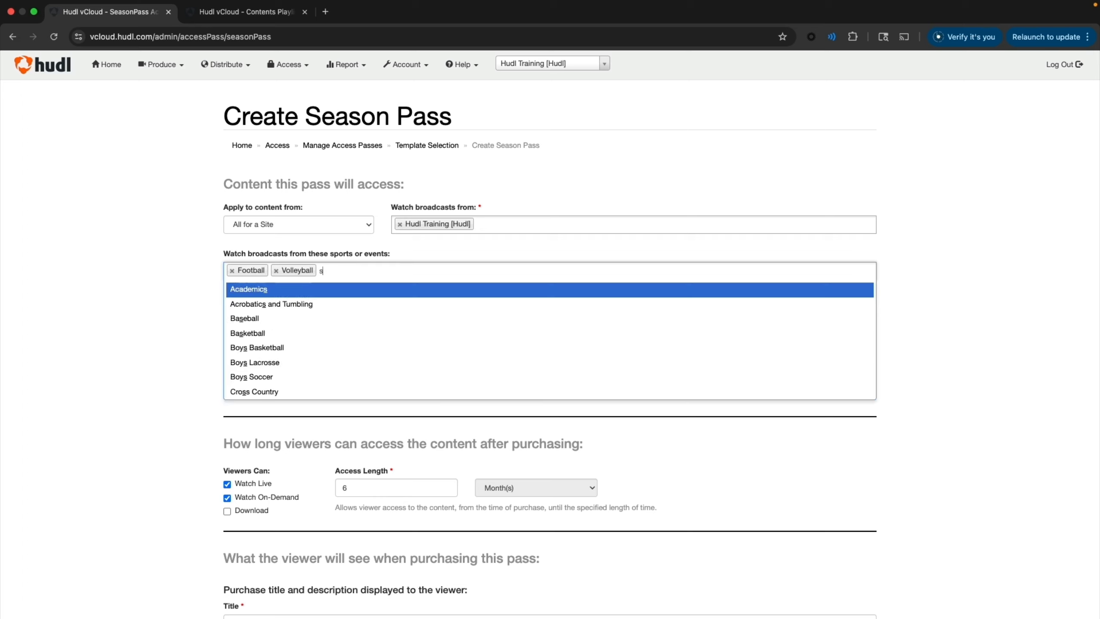
pyautogui.press('Down')
pyautogui.press('Down')
pyautogui.press('Down')
pyautogui.press('Return')
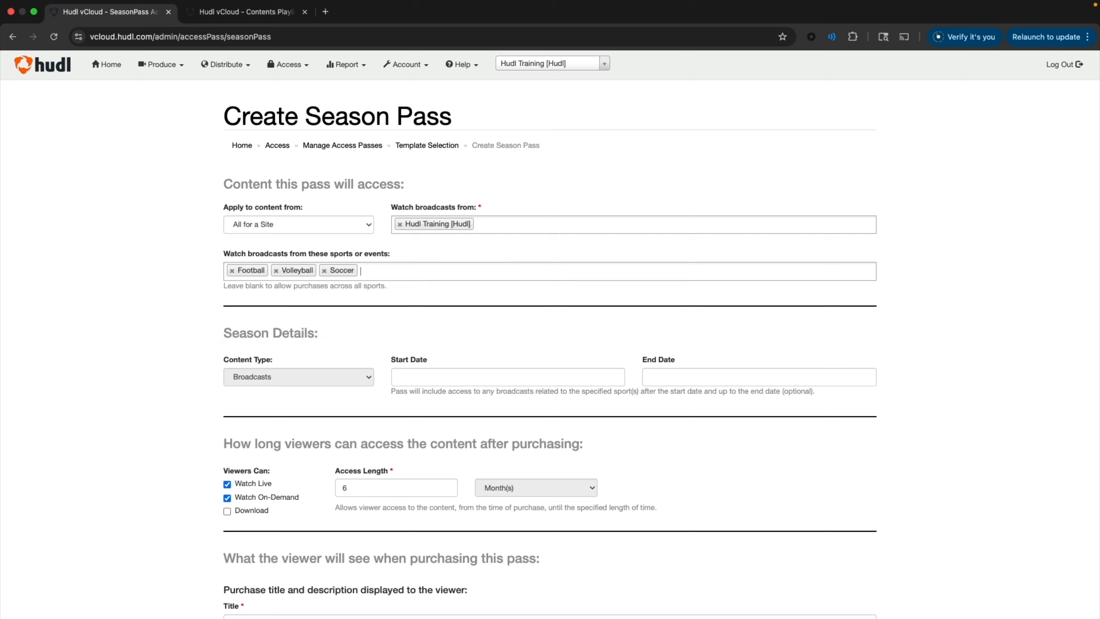
# Add Softball and Baseball to the sports covered by the season pass
pyautogui.write('softbal')
pyautogui.press('Return')
pyautogui.write('base')
pyautogui.press('Return')
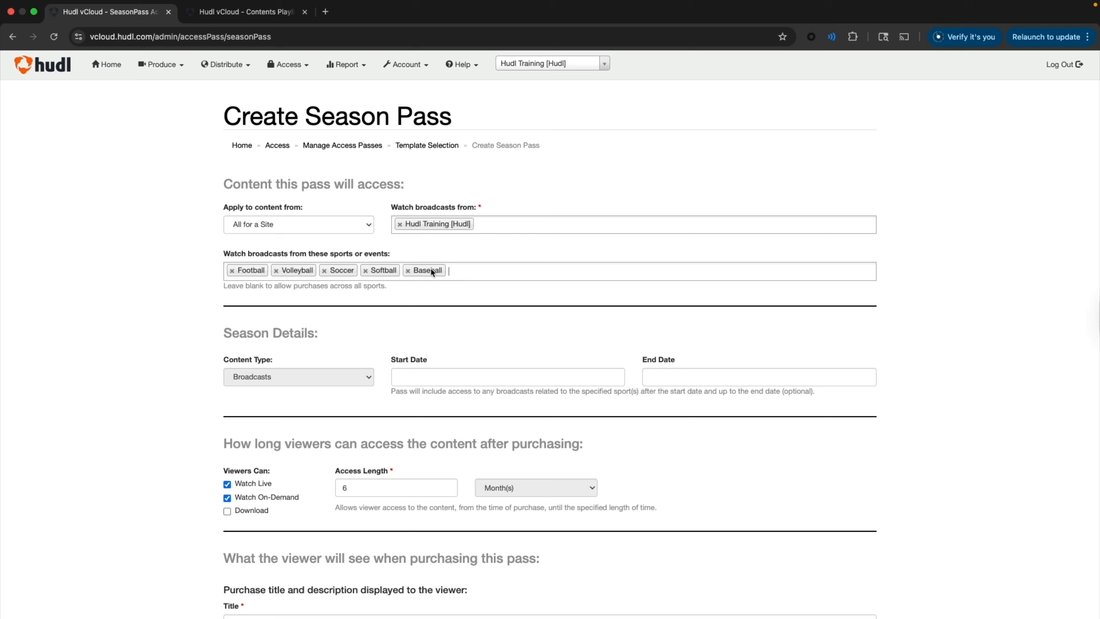
# Replace "Football" in the purchase title so that it reads "Fall Season Pass"
pyautogui.scroll(-7, 288, 336)
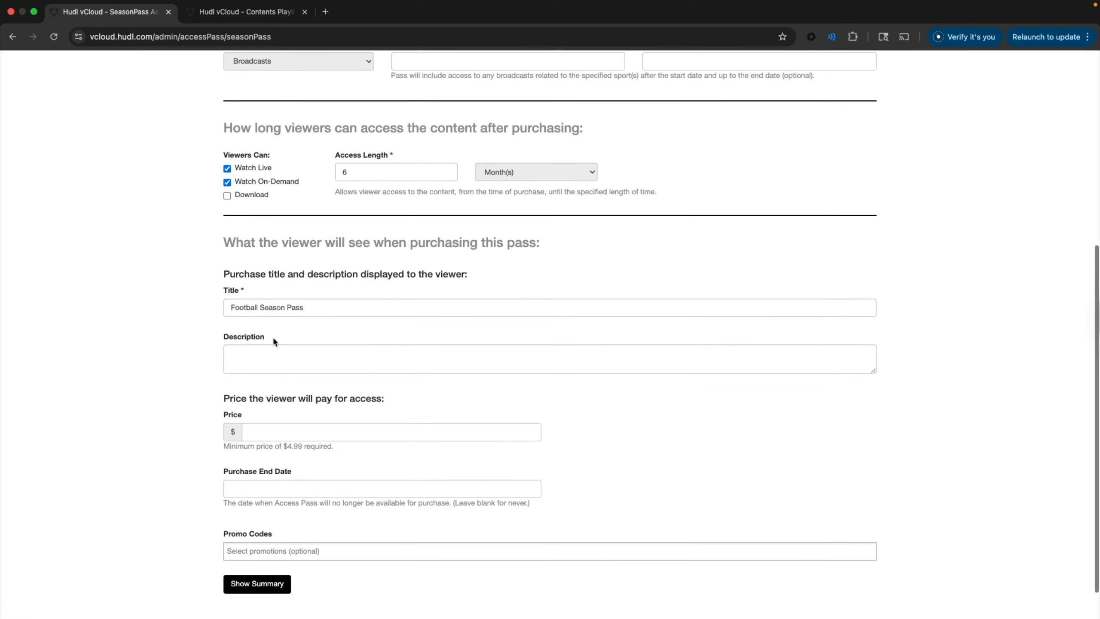
pyautogui.scroll(1, 299, 310)
pyautogui.moveTo(260, 332); pyautogui.dragTo(223, 334)
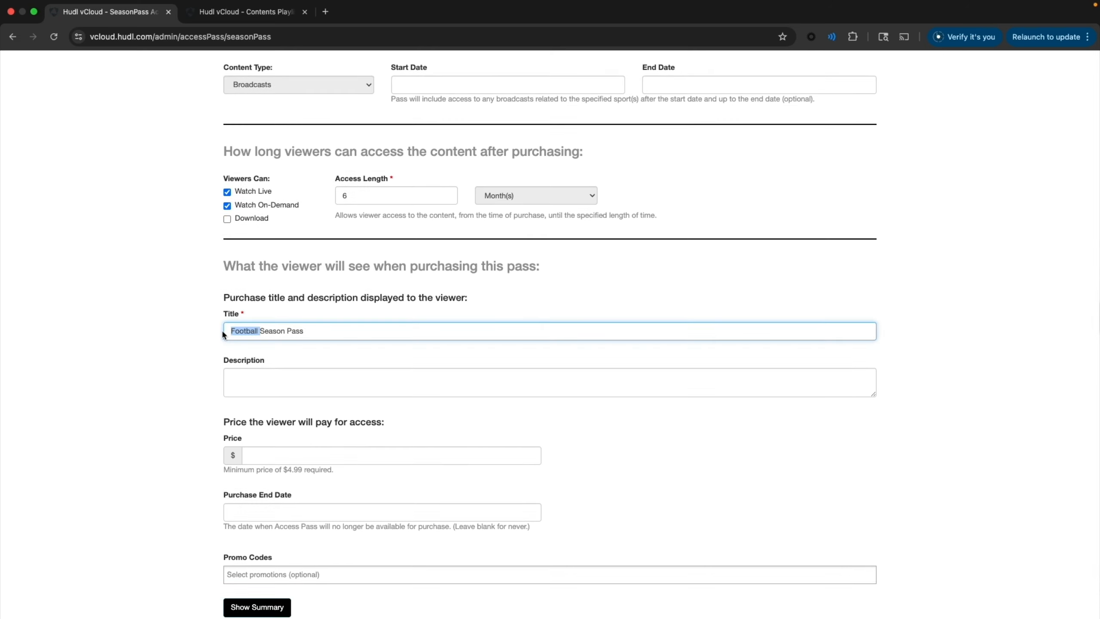
pyautogui.write('Fall')
# Enter the description "This pass grants access to all home Hudl Training broadcasts for the 2025 Fall Season. This includes"
pyautogui.click(304, 385)
pyautogui.write('This ')
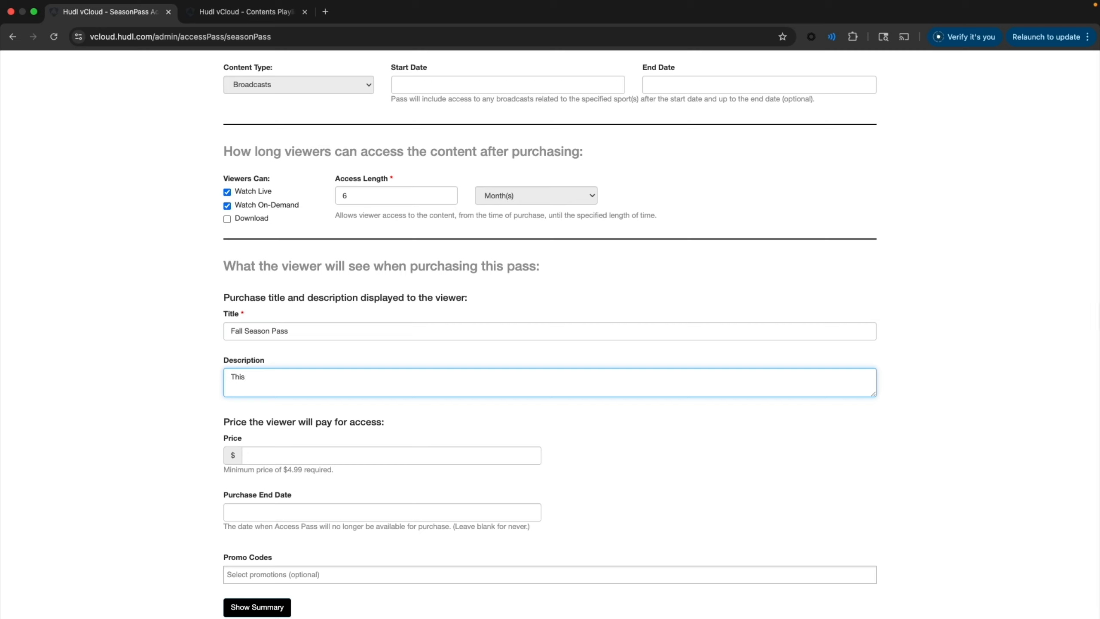
pyautogui.write('pass grants access to all home Hudl F')
pyautogui.press('BackSpace')
pyautogui.write('Training broadcasts ')
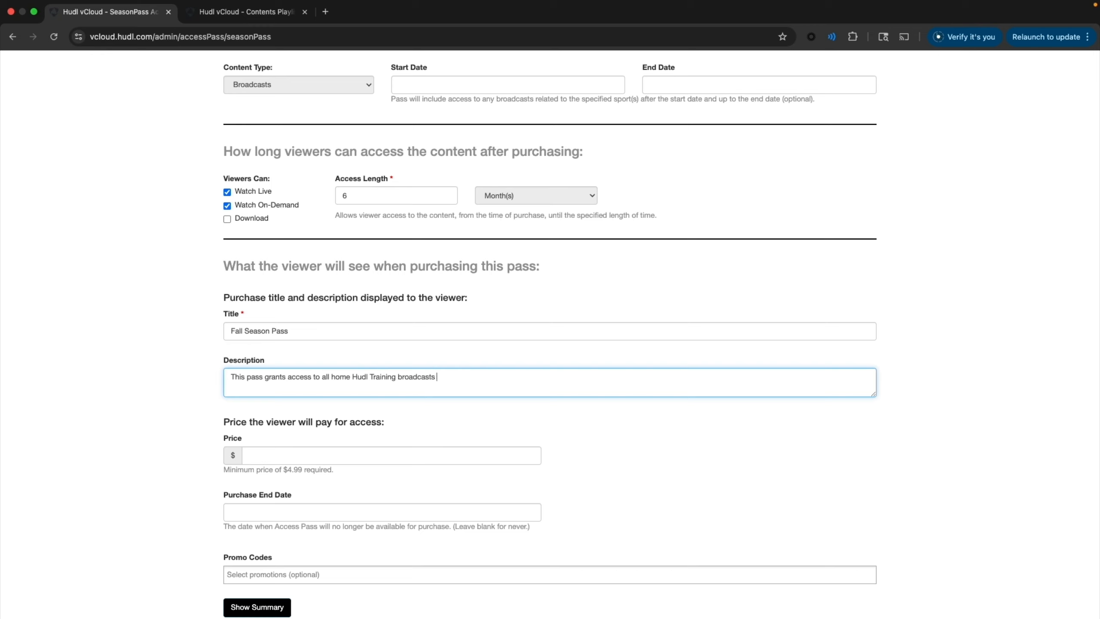
pyautogui.write('for the Fa')
pyautogui.press('BackSpace')
pyautogui.write('Fall Season')
pyautogui.press('BackSpace')
pyautogui.press('BackSpace')
pyautogui.press('BackSpace')
pyautogui.press('BackSpace')
pyautogui.press('BackSpace')
pyautogui.press('BackSpace')
pyautogui.press('BackSpace')
pyautogui.press('BackSpace')
pyautogui.press('BackSpace')
pyautogui.press('BackSpace')
pyautogui.press('BackSpace')
pyautogui.write('2025 Fall Seaos')
pyautogui.press('BackSpace')
pyautogui.press('BackSpace')
pyautogui.write('son. This includes, ')
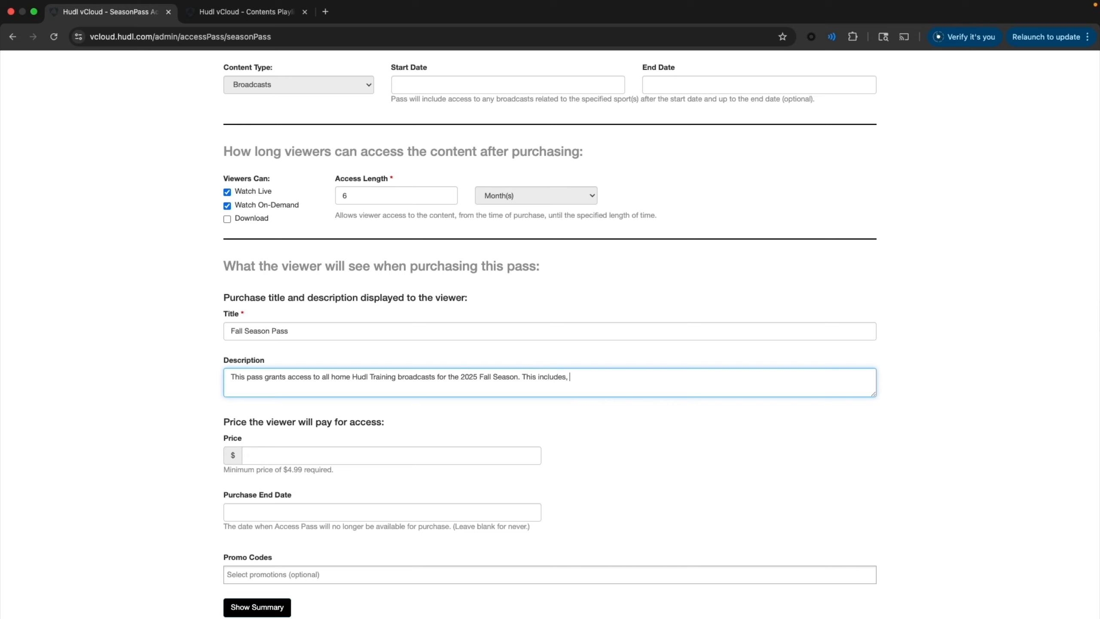
# Complete the description after "This includes" with ": Football, Volleyball, Soccer, Baseball, Softball"
pyautogui.write(': Football, Volleyball, Soccer, Baseball, Softball,')
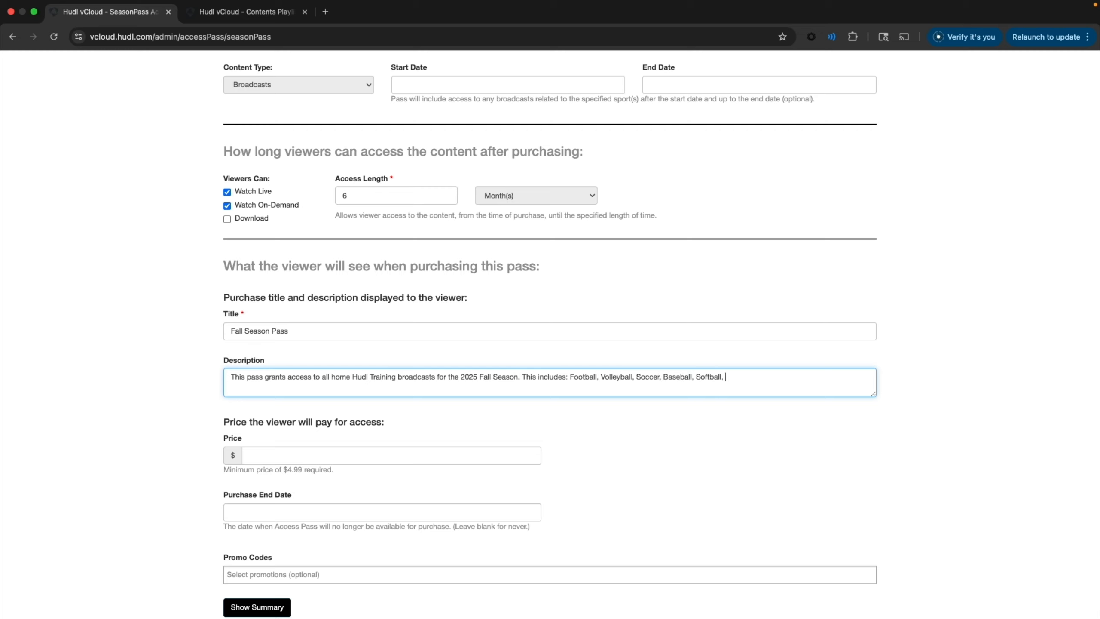
pyautogui.scroll(4, 550, 334)
pyautogui.scroll(-2, 550, 333)
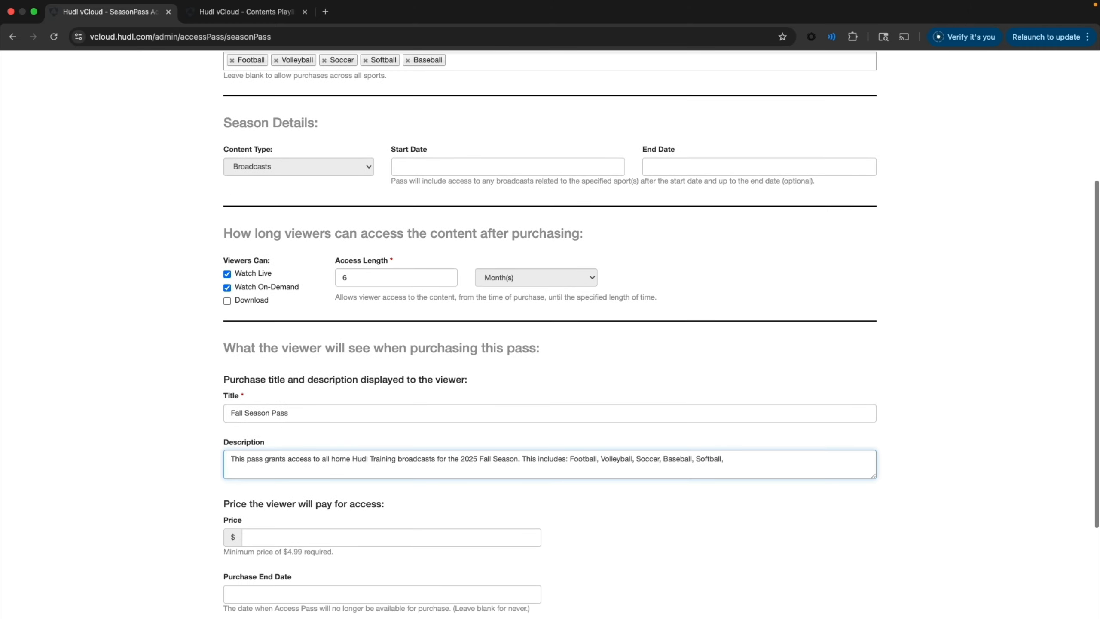
pyautogui.scroll(-1, 550, 333)
pyautogui.press('BackSpace')
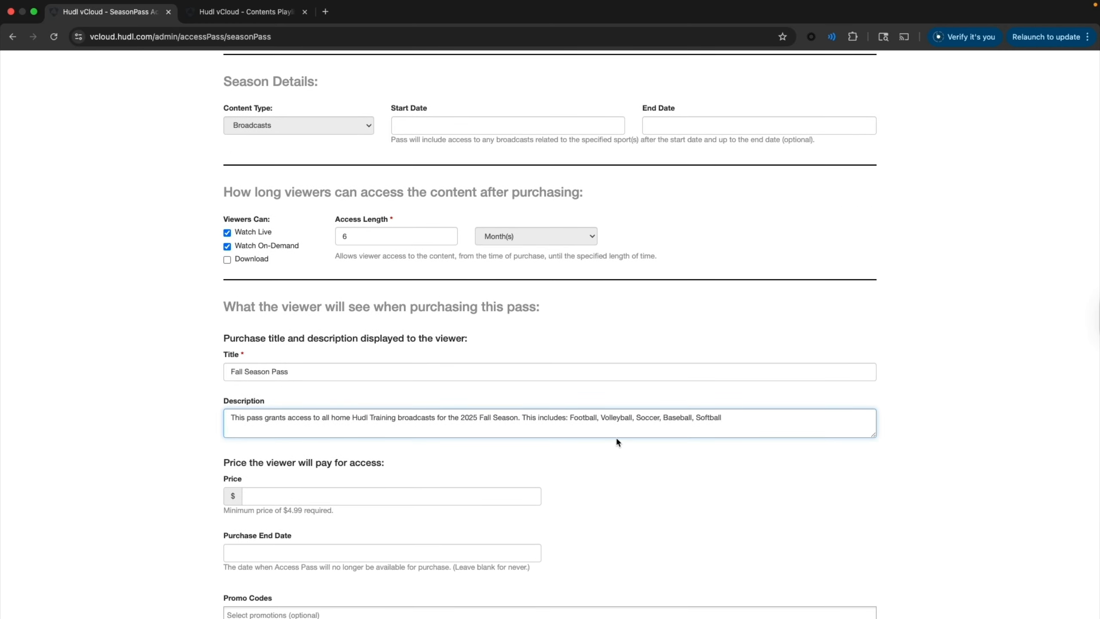
pyautogui.moveTo(522, 418); pyautogui.dragTo(721, 419)
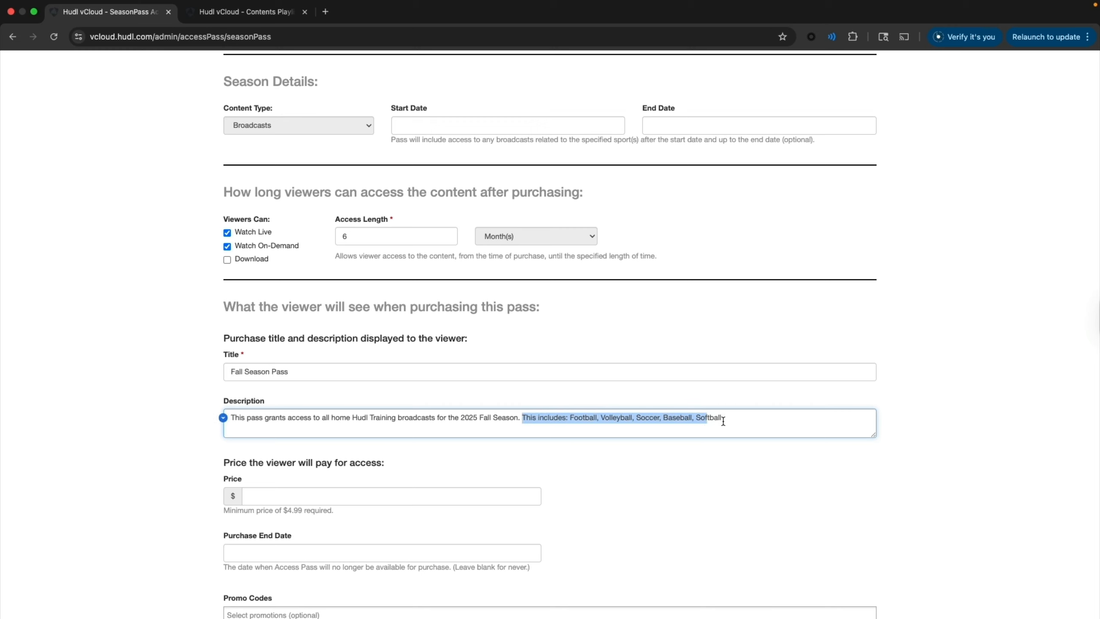
pyautogui.click(425, 469)
# Set the price viewers pay for the season pass to $30.00
pyautogui.scroll(-1, 425, 469)
pyautogui.click(362, 443)
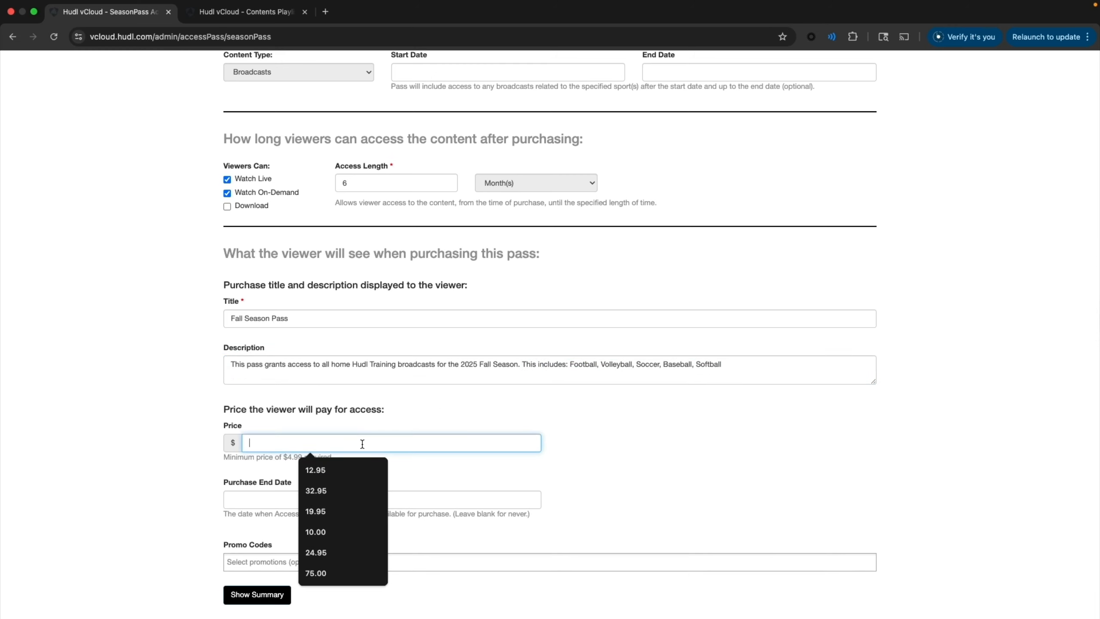
pyautogui.write('30.00')
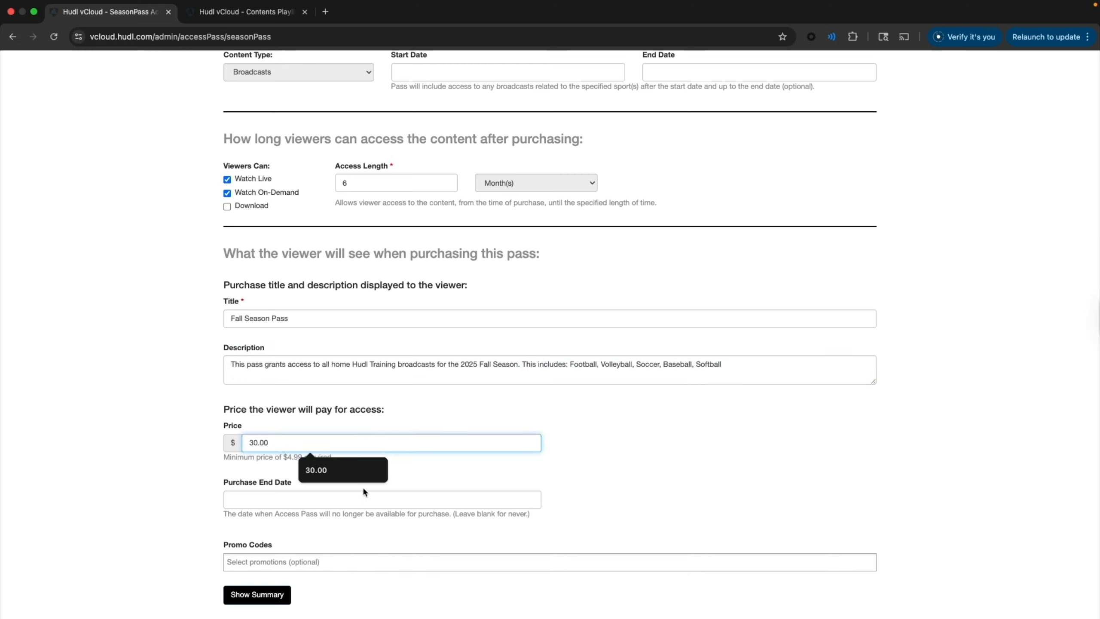
pyautogui.click(158, 463)
pyautogui.scroll(-1, 159, 468)
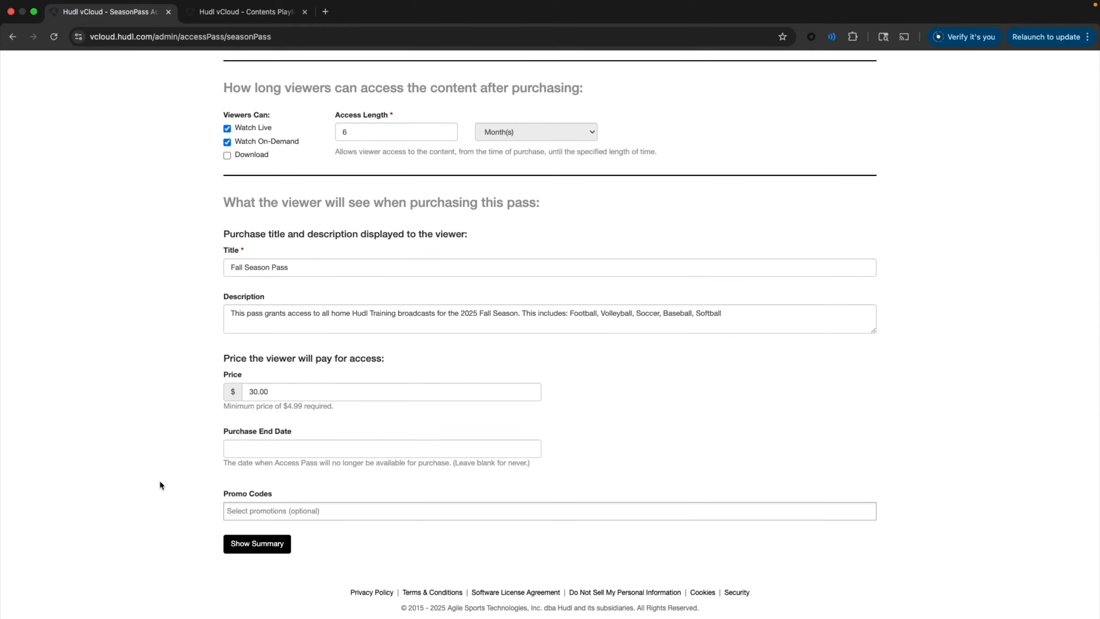
# Remove Football, Volleyball, Soccer, Softball and Baseball from the sports covered by the season pass
pyautogui.scroll(5, 278, 344)
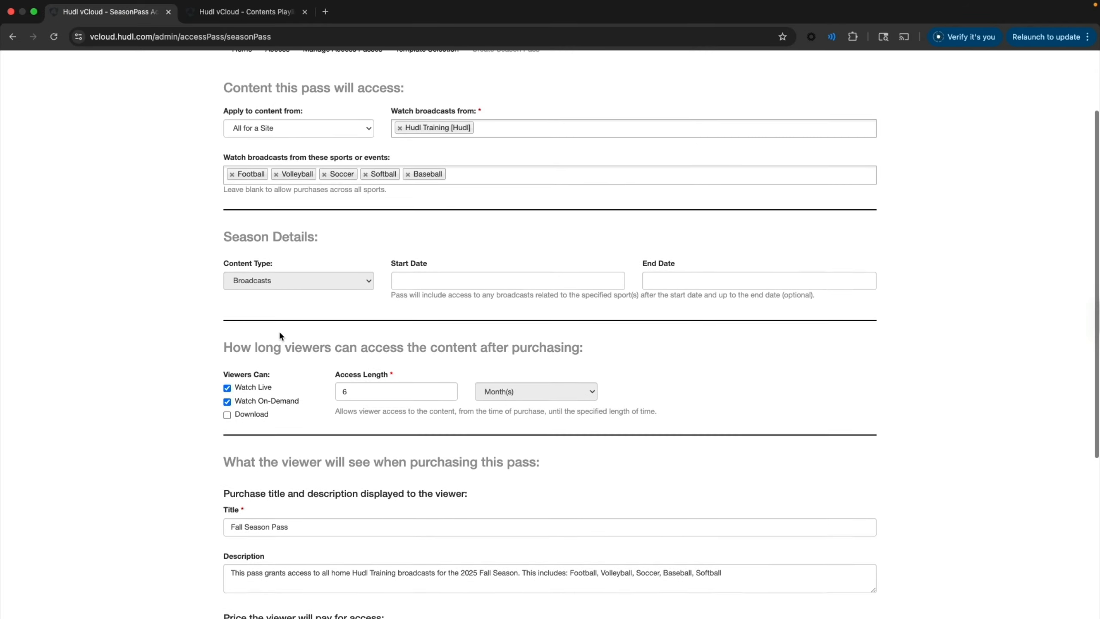
pyautogui.scroll(1, 279, 335)
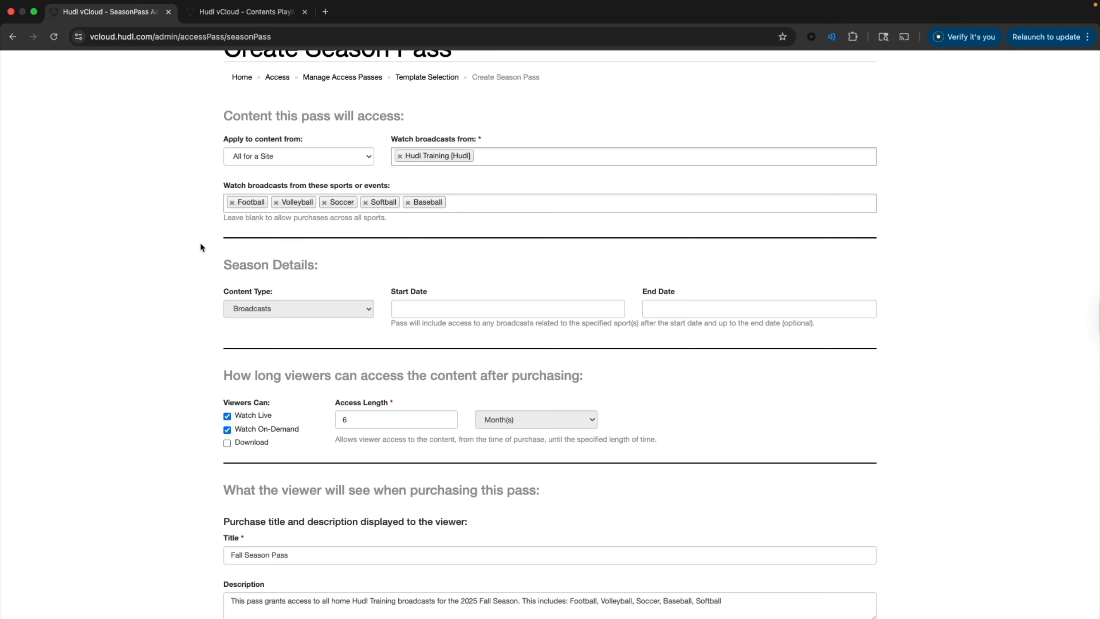
pyautogui.scroll(-6, 173, 250)
pyautogui.scroll(7, 191, 403)
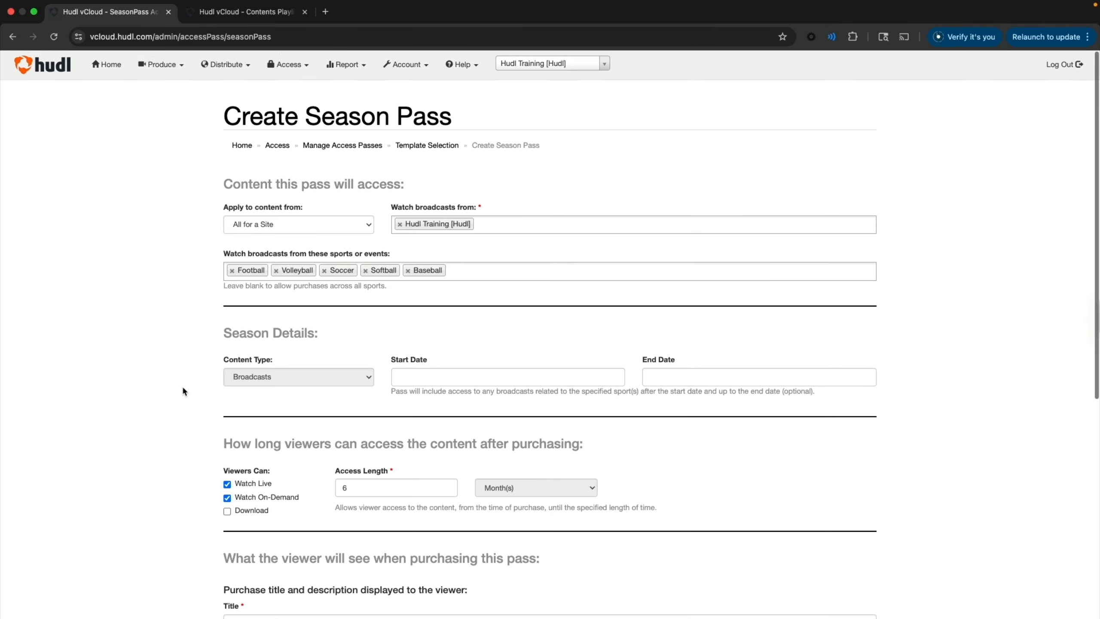
pyautogui.click(233, 270)
pyautogui.click(234, 270)
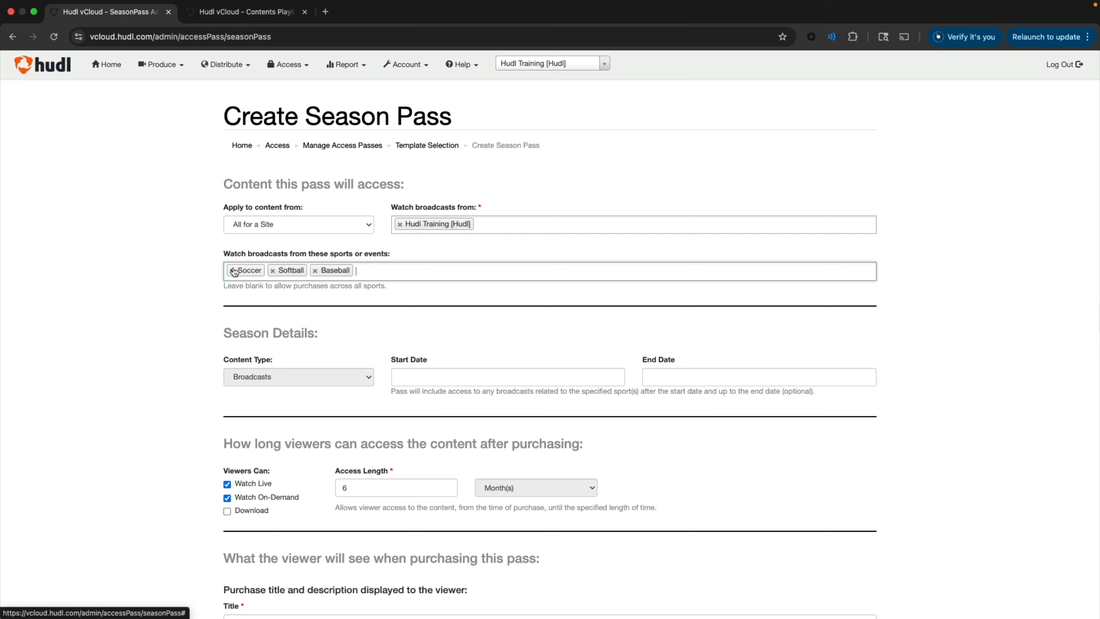
pyautogui.click(234, 270)
pyautogui.click(234, 271)
pyautogui.click(234, 270)
# Add Basketball, Boys Basketball, Girls Basketball, Men's Basketball and Women's Basketball to the sports covered by the pass
pyautogui.click(258, 278)
pyautogui.write('b')
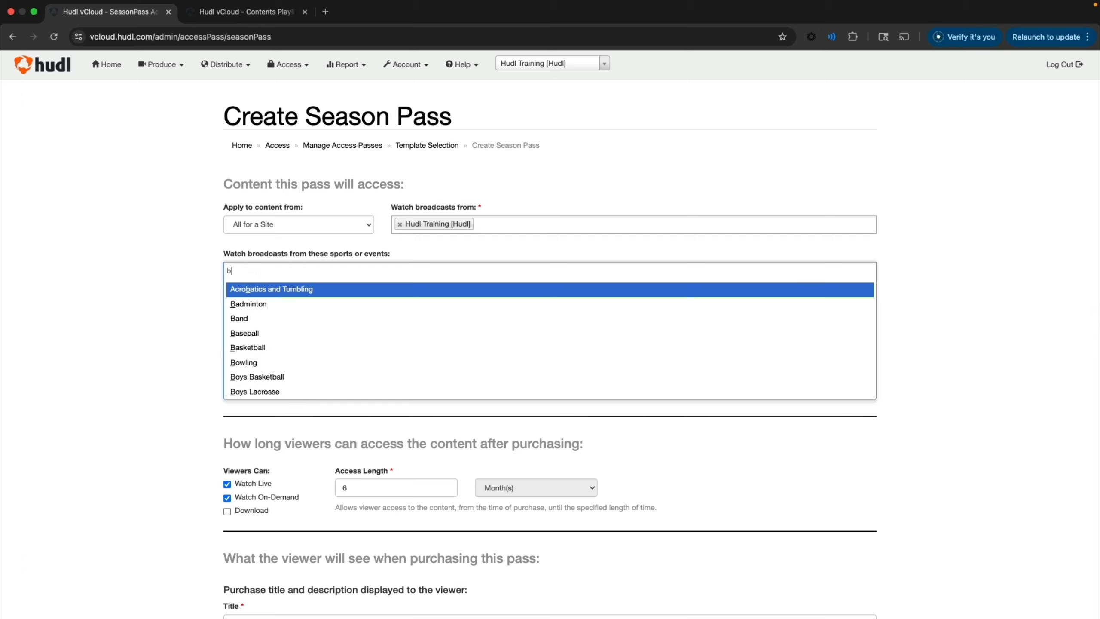
pyautogui.write('ask')
pyautogui.press('Return')
pyautogui.write('boys')
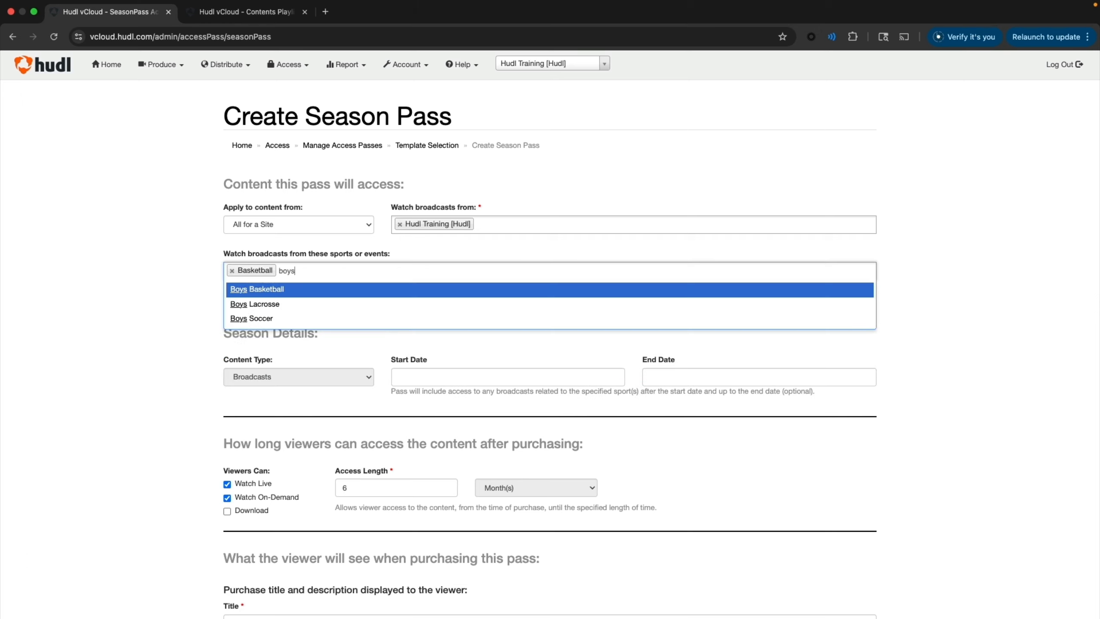
pyautogui.press('Return')
pyautogui.write('gir')
pyautogui.press('Return')
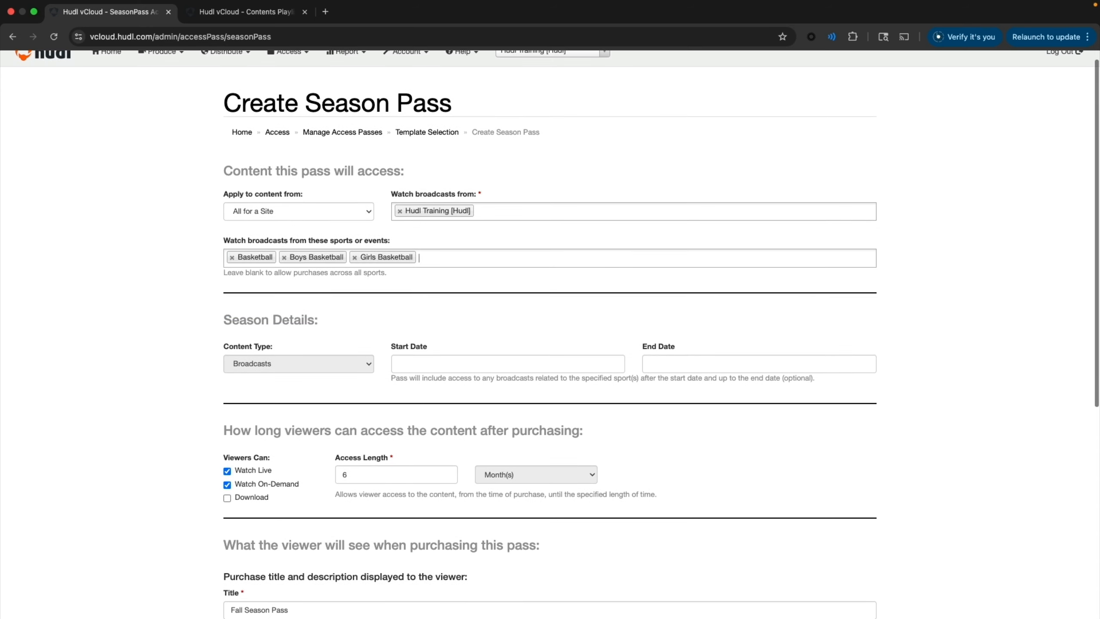
pyautogui.write("men's")
pyautogui.press('Return')
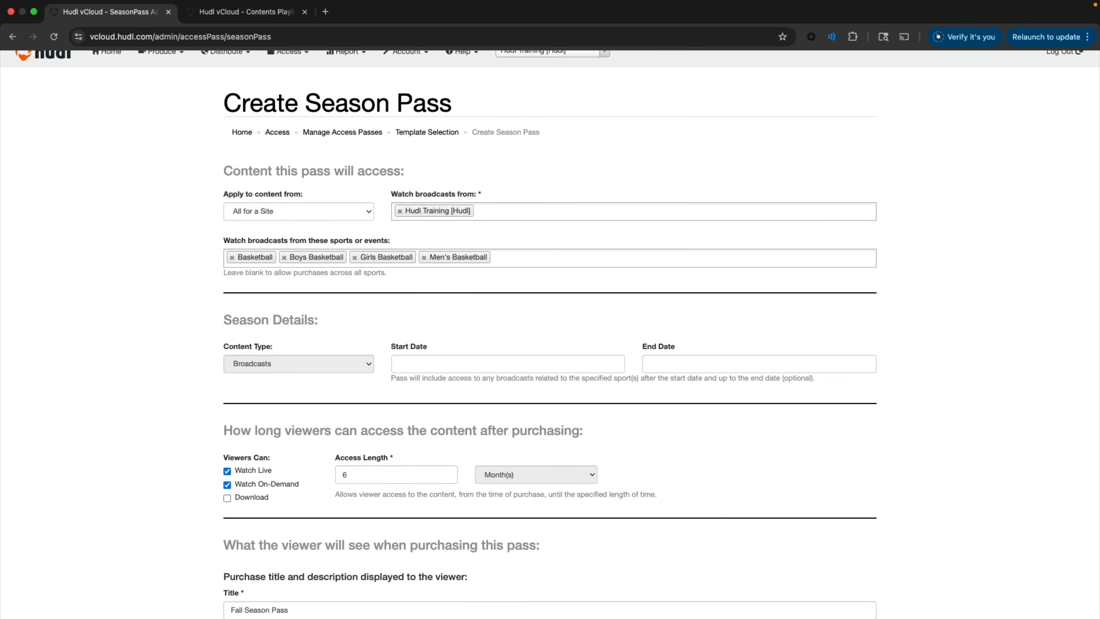
pyautogui.write("women's")
pyautogui.press('Return')
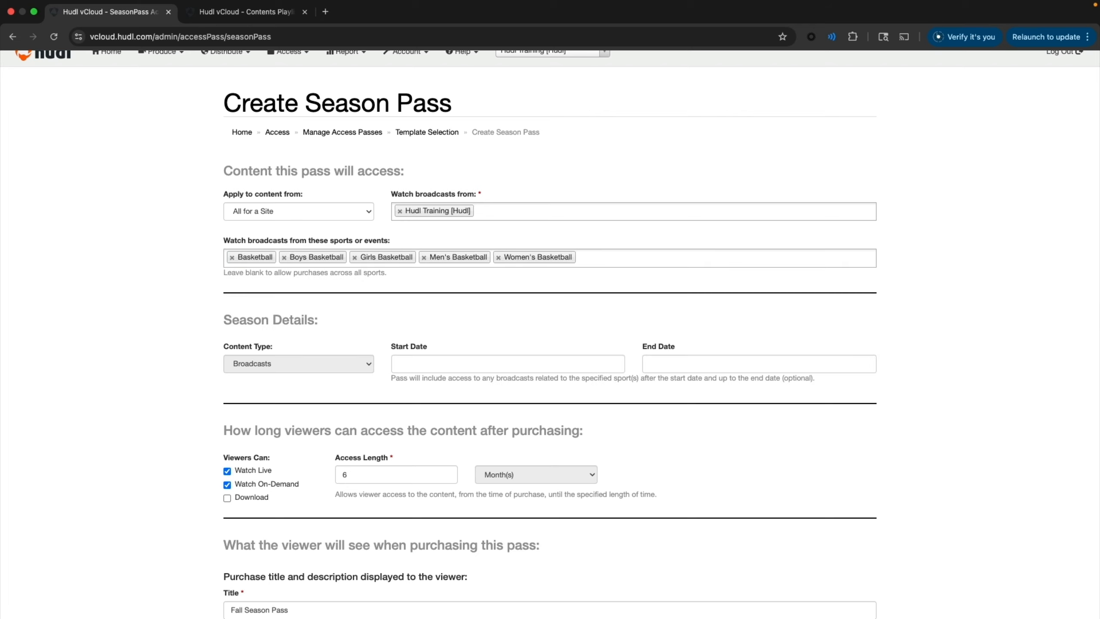
# Replace "Fall" with "Basketball" in both the purchase title and the description
pyautogui.scroll(-8, 121, 380)
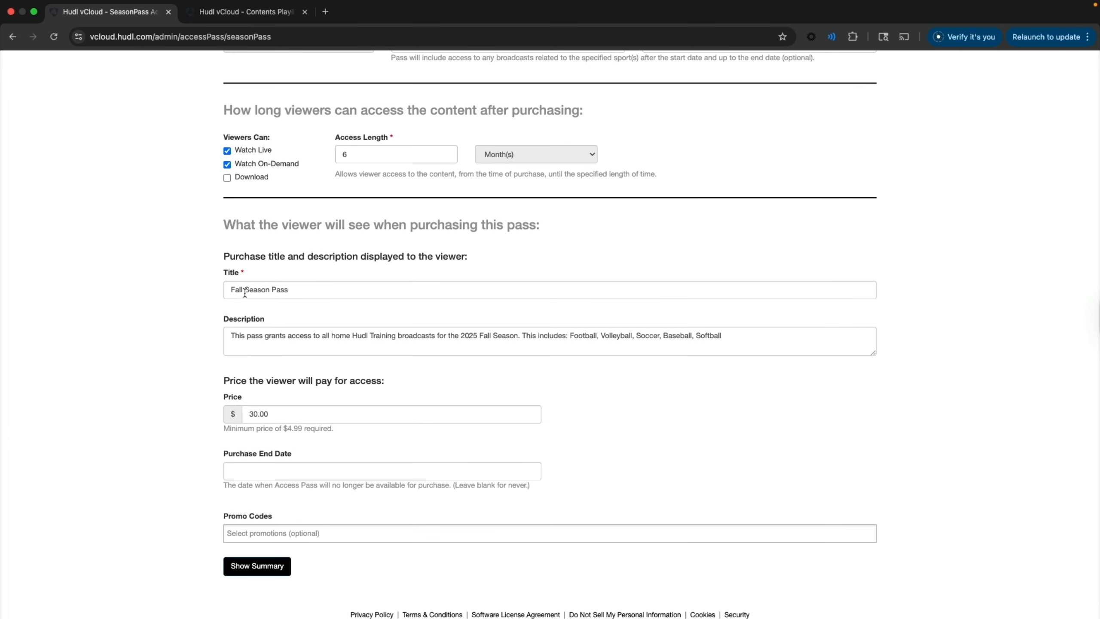
pyautogui.doubleClick(237, 290)
pyautogui.write('Basketball')
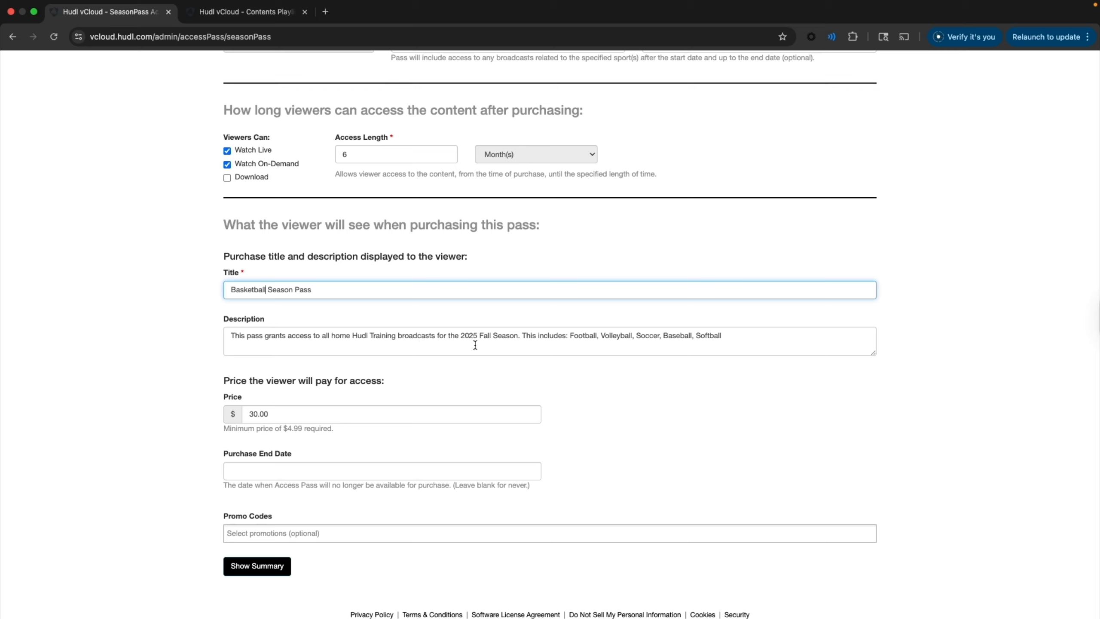
pyautogui.doubleClick(490, 336)
pyautogui.write('Basket')
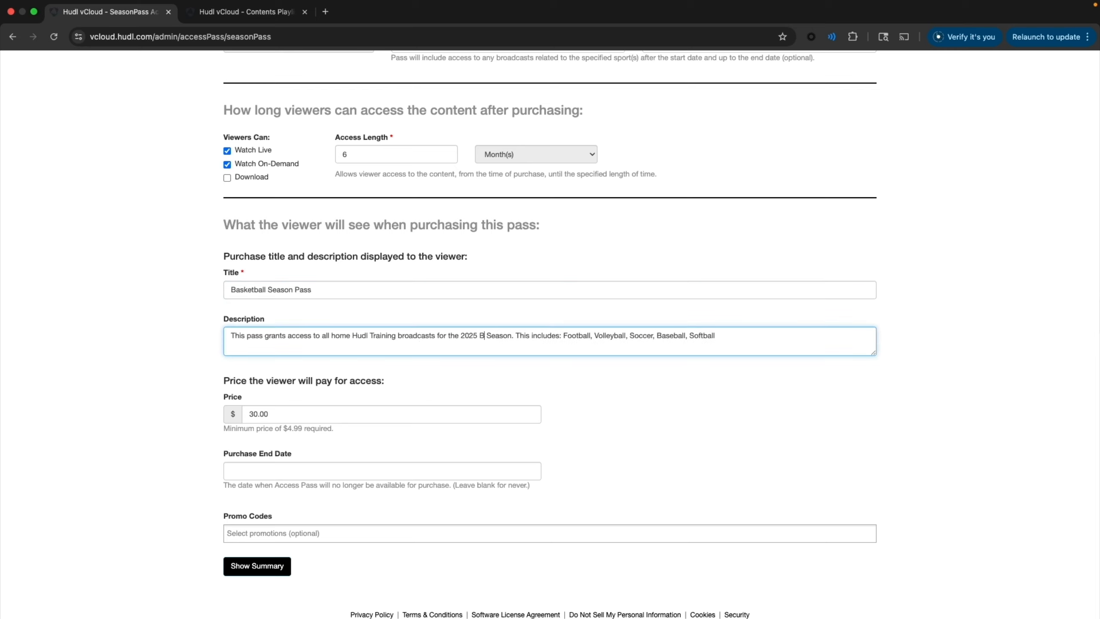
pyautogui.write('ball')
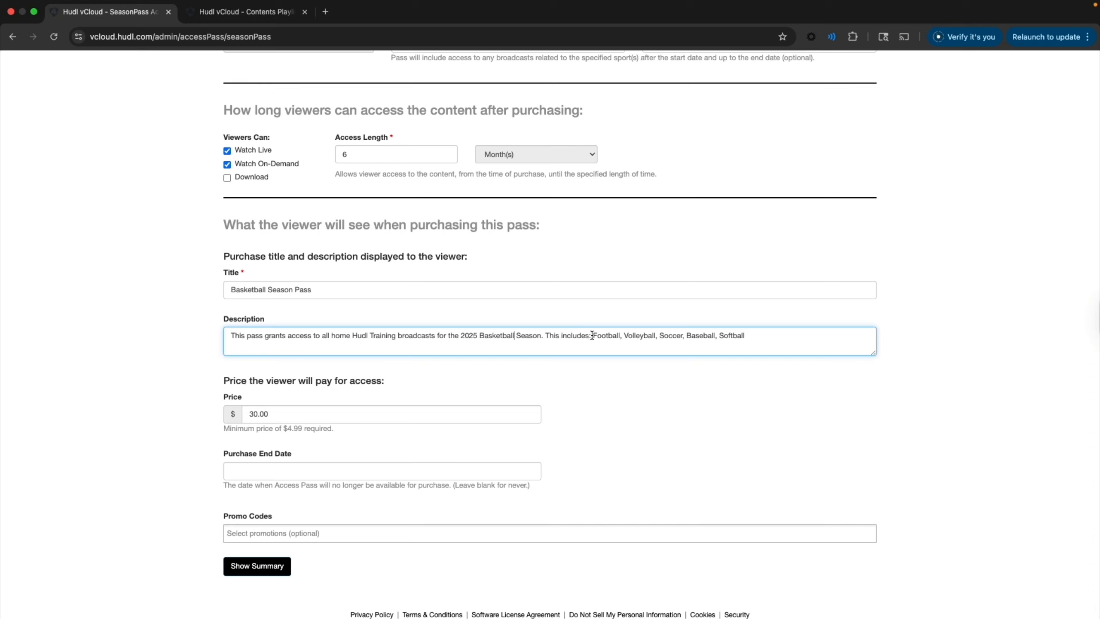
# Replace the list of sports at the end of the description with "Boys Basketball and Girls Basketball"
pyautogui.click(794, 334)
pyautogui.press('BackSpace')
pyautogui.press('BackSpace')
pyautogui.press('BackSpace')
pyautogui.press('BackSpace')
pyautogui.press('BackSpace')
pyautogui.press('BackSpace')
pyautogui.press('BackSpace')
pyautogui.press('BackSpace')
pyautogui.press('BackSpace')
pyautogui.press('BackSpace')
pyautogui.press('BackSpace')
pyautogui.press('BackSpace')
pyautogui.press('BackSpace')
pyautogui.press('BackSpace')
pyautogui.press('BackSpace')
pyautogui.press('BackSpace')
pyautogui.press('BackSpace')
pyautogui.press('BackSpace')
pyautogui.press('BackSpace')
pyautogui.press('BackSpace')
pyautogui.press('BackSpace')
pyautogui.press('BackSpace')
pyautogui.press('BackSpace')
pyautogui.press('BackSpace')
pyautogui.press('BackSpace')
pyautogui.press('BackSpace')
pyautogui.press('BackSpace')
pyautogui.press('BackSpace')
pyautogui.press('BackSpace')
pyautogui.press('BackSpace')
pyautogui.press('BackSpace')
pyautogui.press('BackSpace')
pyautogui.press('BackSpace')
pyautogui.press('BackSpace')
pyautogui.press('BackSpace')
pyautogui.press('BackSpace')
pyautogui.press('BackSpace')
pyautogui.press('BackSpace')
pyautogui.press('BackSpace')
pyautogui.press('BackSpace')
pyautogui.write('Boys ')
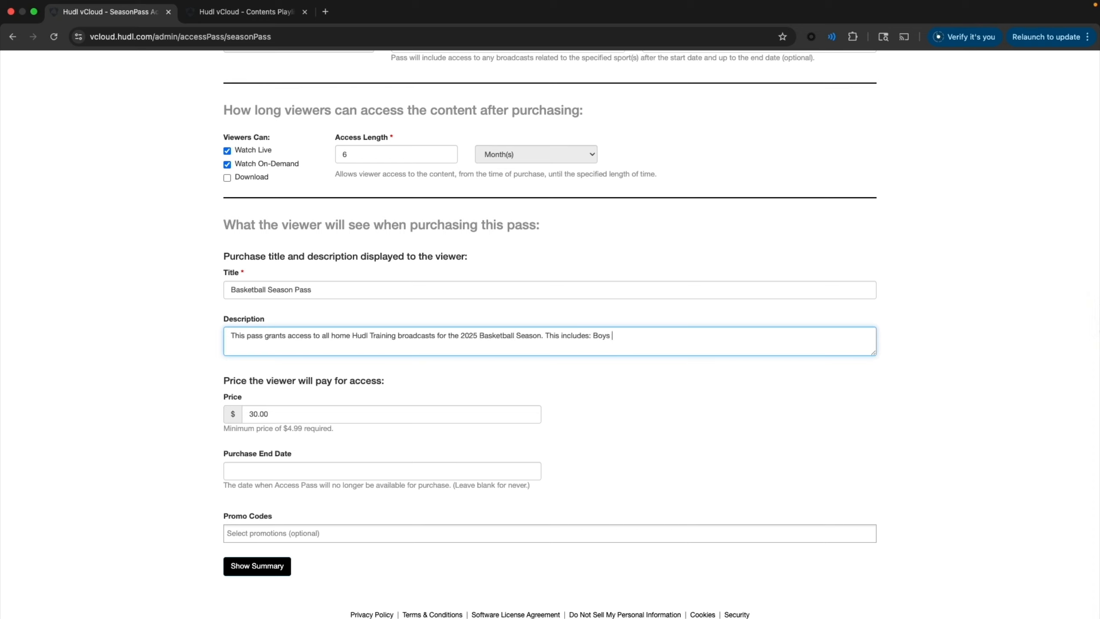
pyautogui.write('Basketball and Girls Ba')
pyautogui.write('sketball')
# Reword the list in the description to "Women's Basketball and Men's Basketball"
pyautogui.hotkey('alt', 'BackSpace')
pyautogui.write('<em')
pyautogui.press('BackSpace')
pyautogui.press('BackSpace')
pyautogui.press('BackSpace')
pyautogui.write("Men's")
pyautogui.hotkey('alt', 'BackSpace')
pyautogui.write('Wpm')
pyautogui.press('BackSpace')
pyautogui.press('BackSpace')
pyautogui.write("omen's")
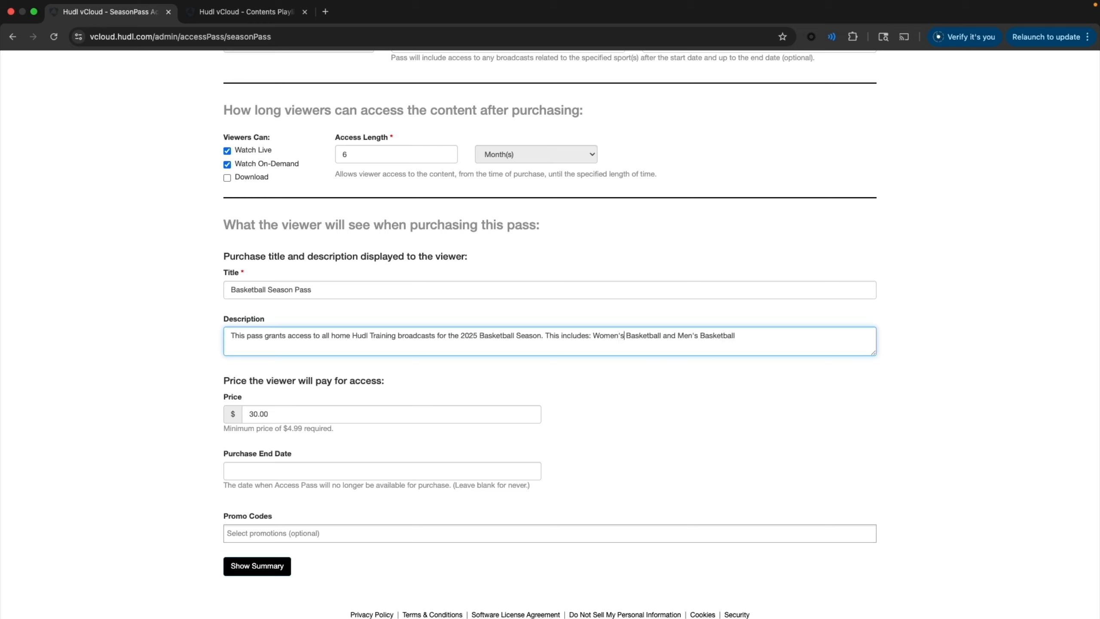
# Delete the whole "This includes" sentence so the description ends with "2025 Basketball Season."
pyautogui.moveTo(788, 336); pyautogui.dragTo(547, 338)
pyautogui.press('BackSpace')
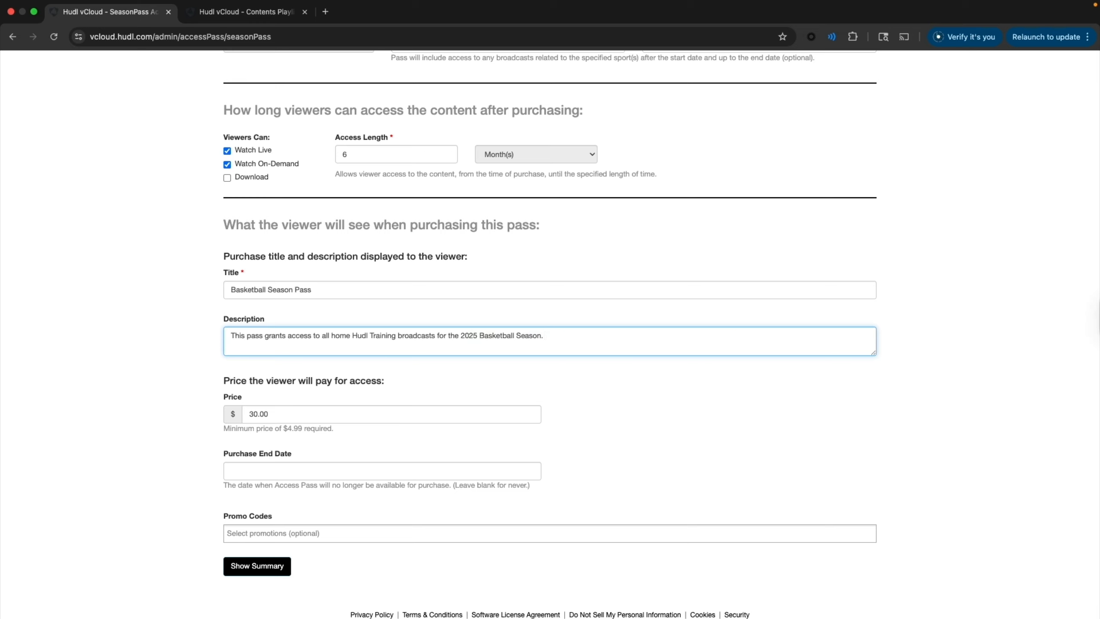
# Show the access pass summary, review its title, price, site and covered sports, and close it without submitting
pyautogui.scroll(-1, 316, 467)
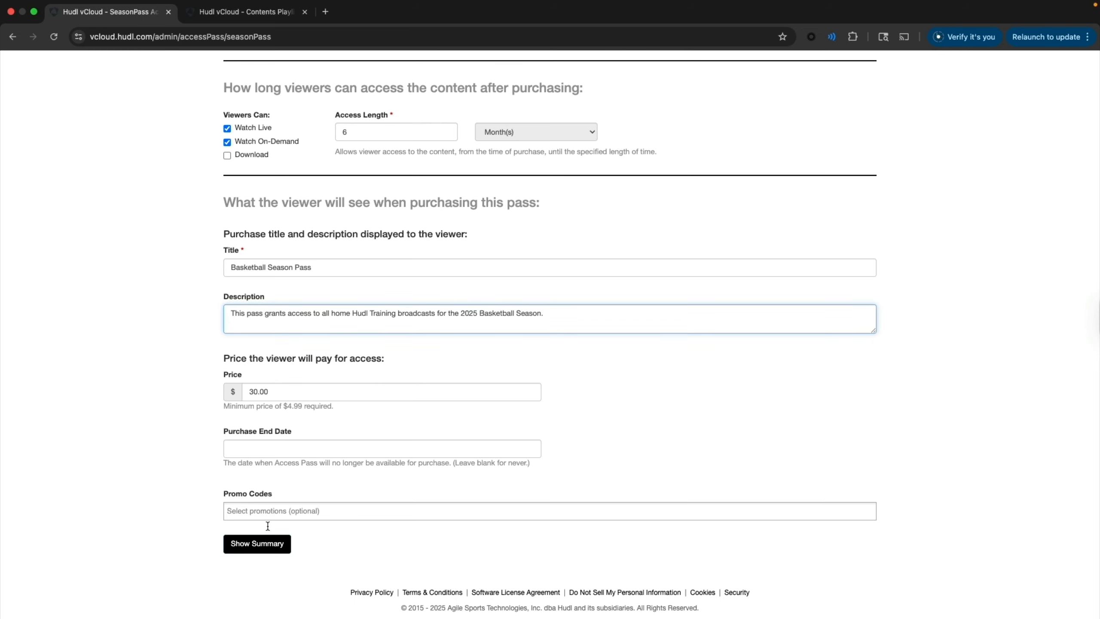
pyautogui.click(263, 553)
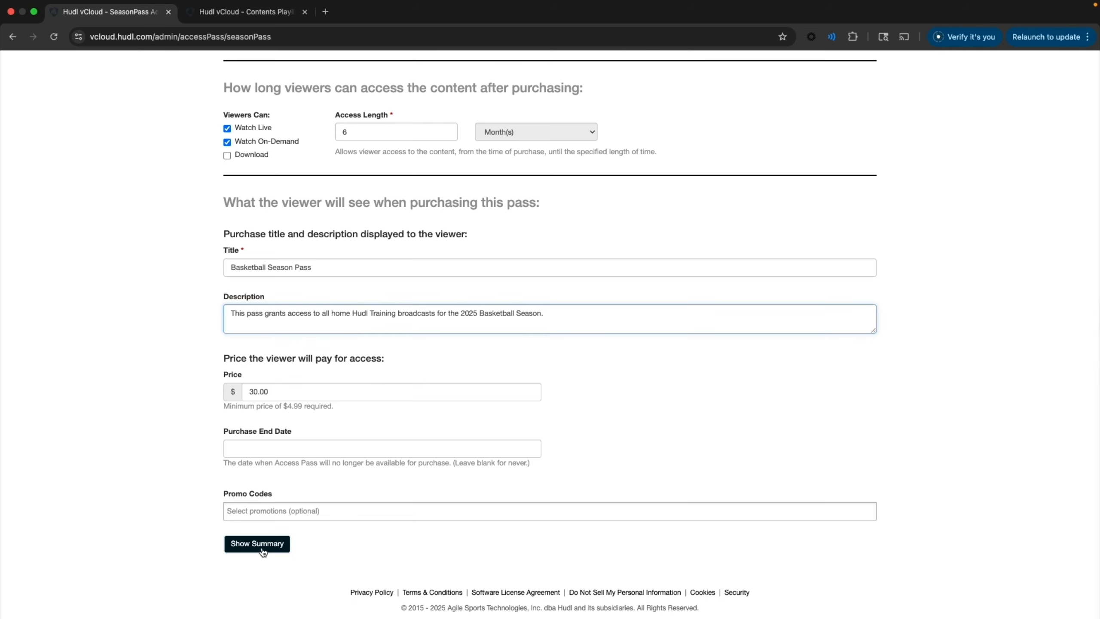
pyautogui.click(260, 547)
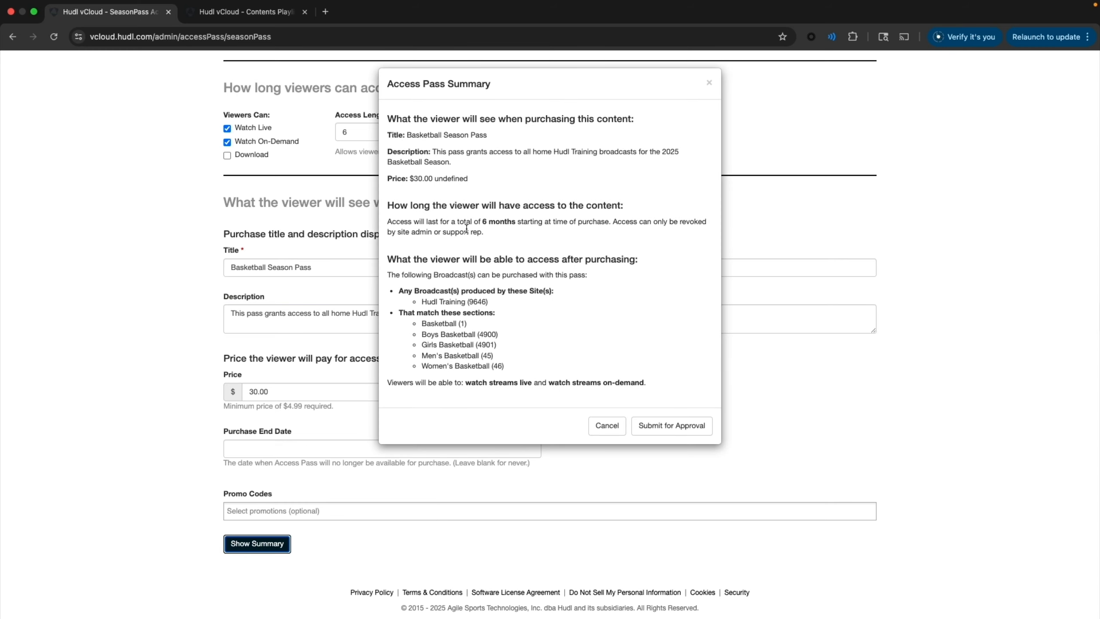
pyautogui.moveTo(407, 136); pyautogui.dragTo(434, 178)
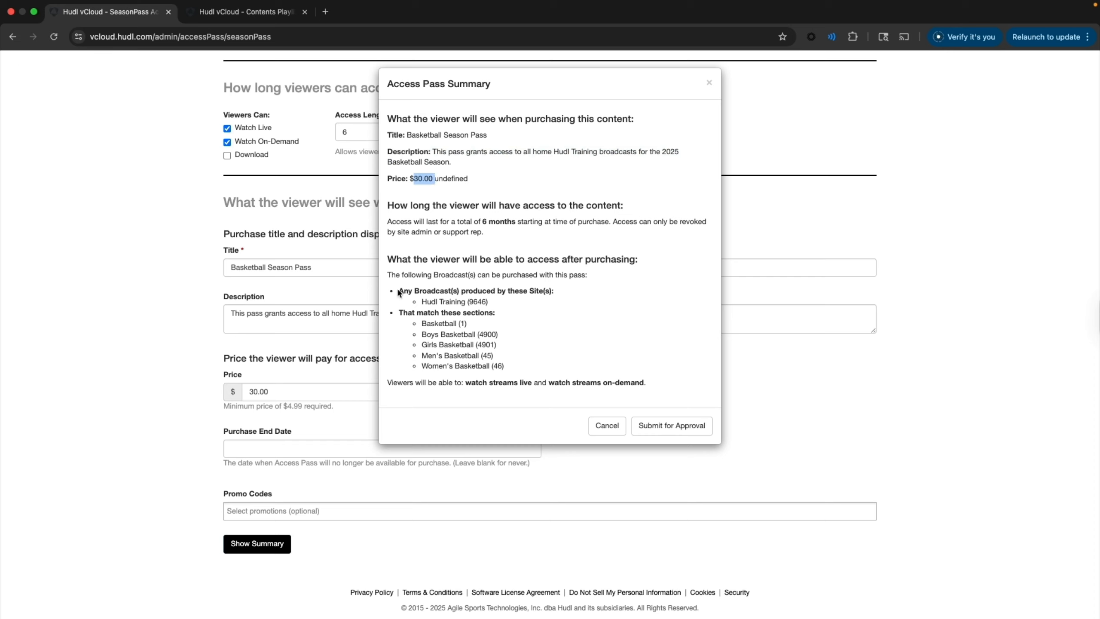
pyautogui.moveTo(422, 302); pyautogui.dragTo(509, 366)
pyautogui.click(445, 323)
pyautogui.click(598, 430)
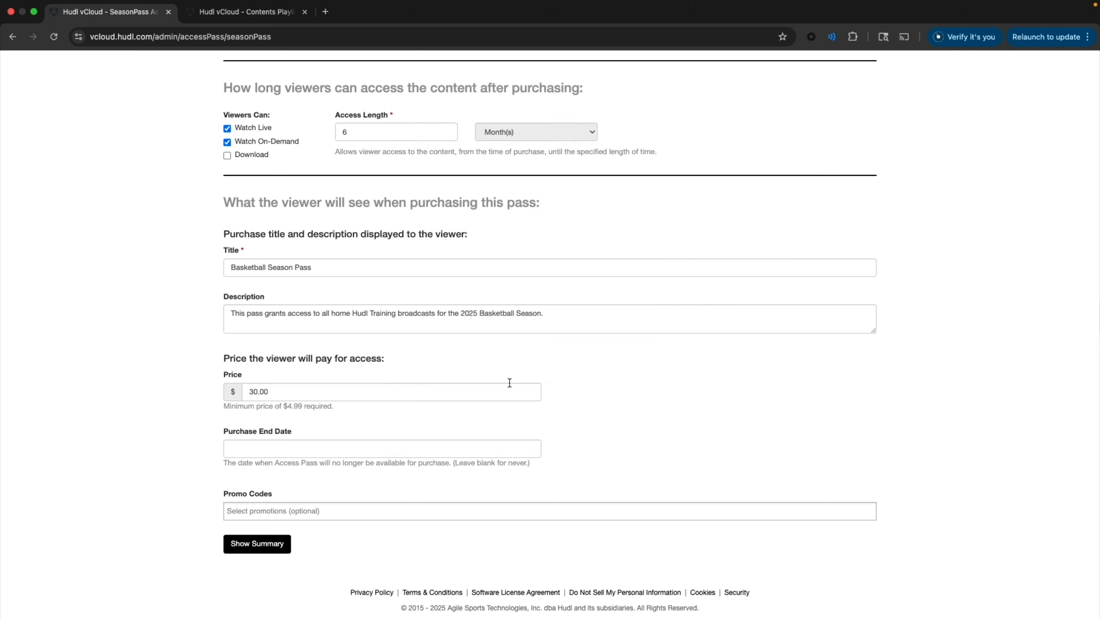
# Try an access length of 4 months and set it back to 6
pyautogui.scroll(5, 509, 382)
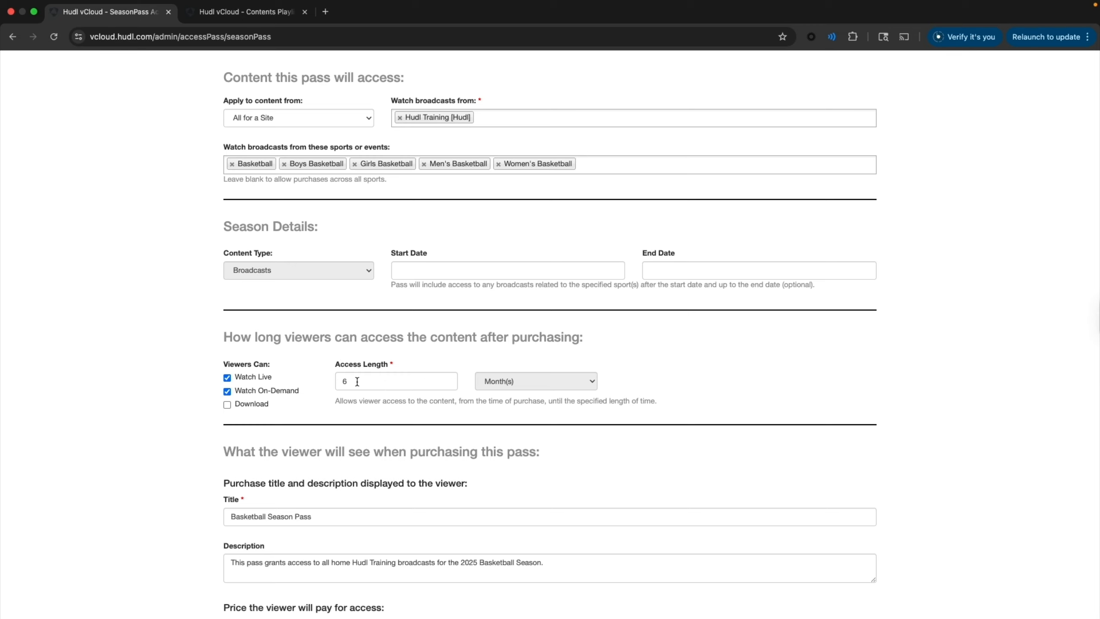
pyautogui.moveTo(356, 381); pyautogui.dragTo(332, 382)
pyautogui.click(383, 381)
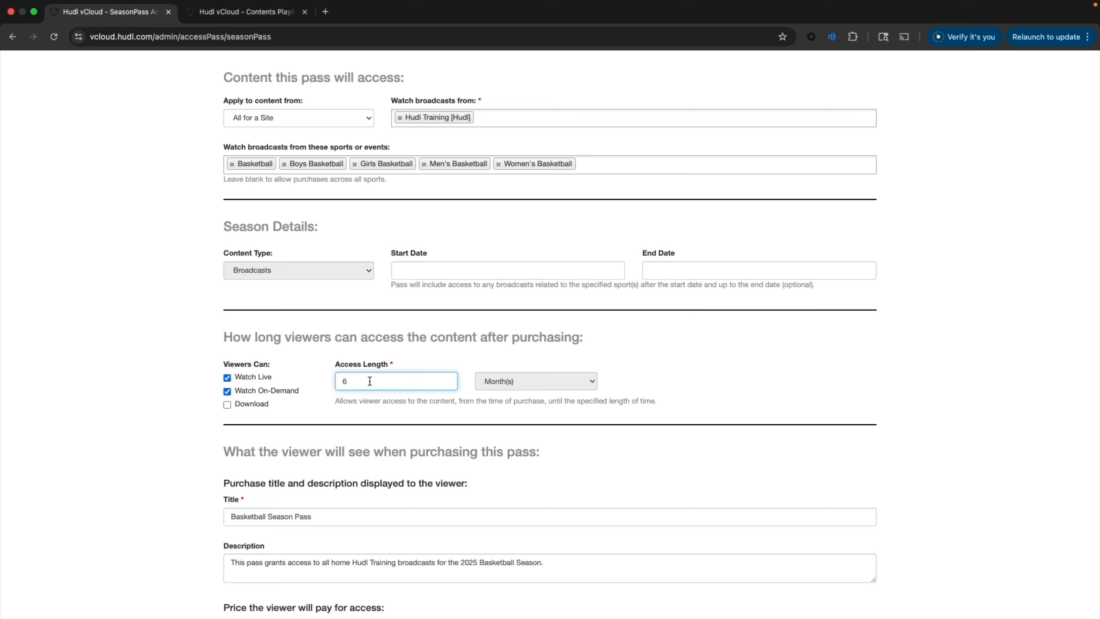
pyautogui.write('4')
pyautogui.press('BackSpace')
pyautogui.press('BackSpace')
pyautogui.write('4')
pyautogui.write('6')
pyautogui.click(394, 399)
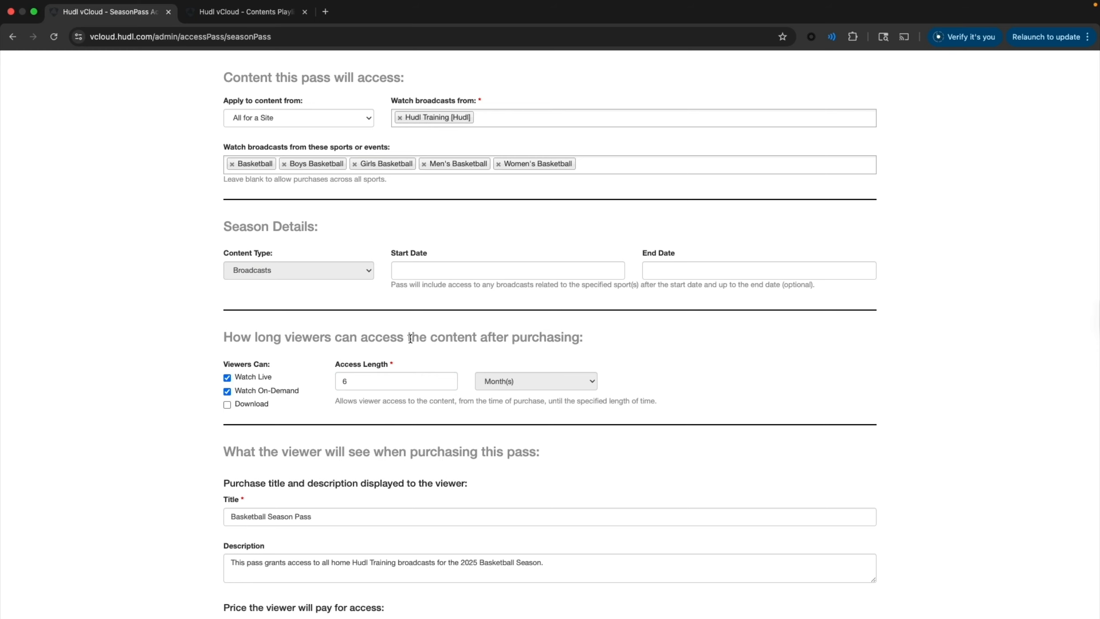
pyautogui.scroll(2, 411, 339)
pyautogui.click(460, 319)
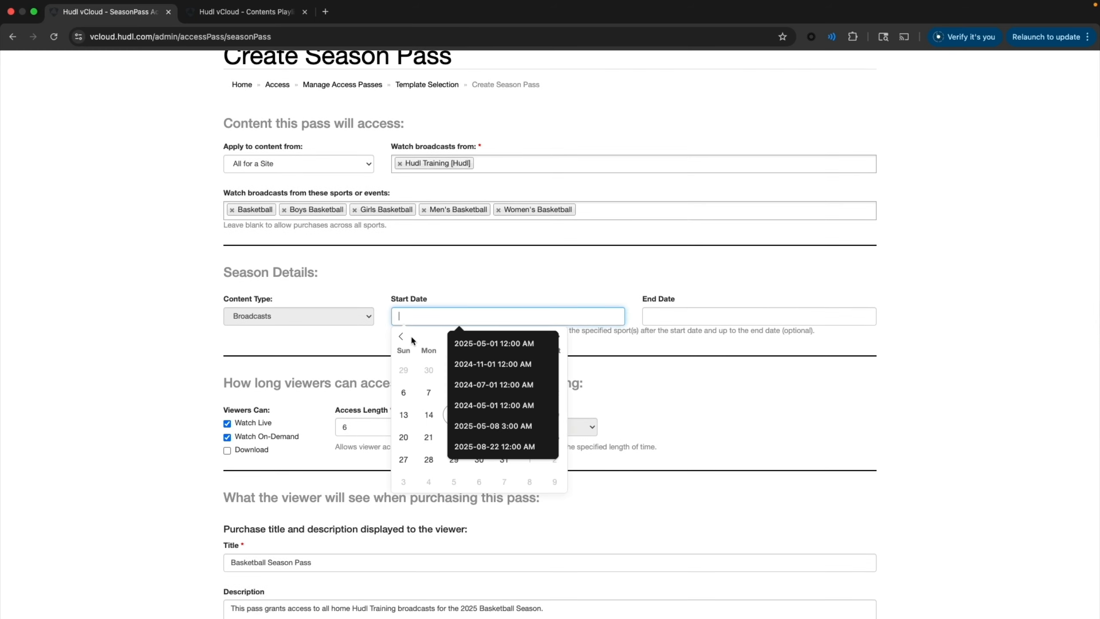
pyautogui.click(403, 392)
pyautogui.click(557, 337)
pyautogui.click(558, 337)
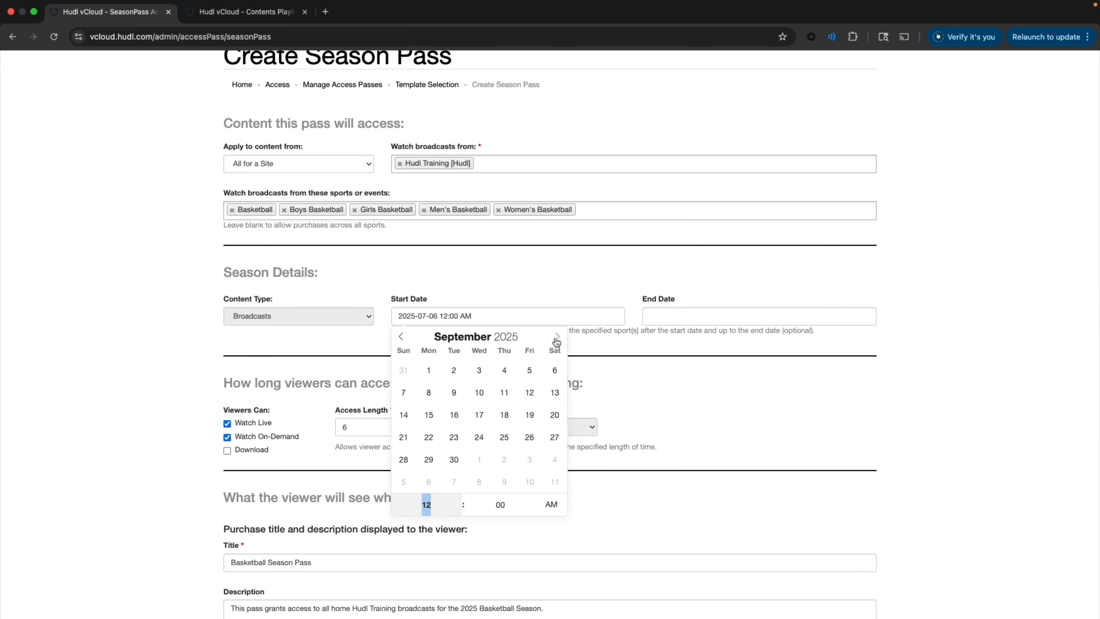
pyautogui.tripleClick(557, 336)
pyautogui.click(429, 370)
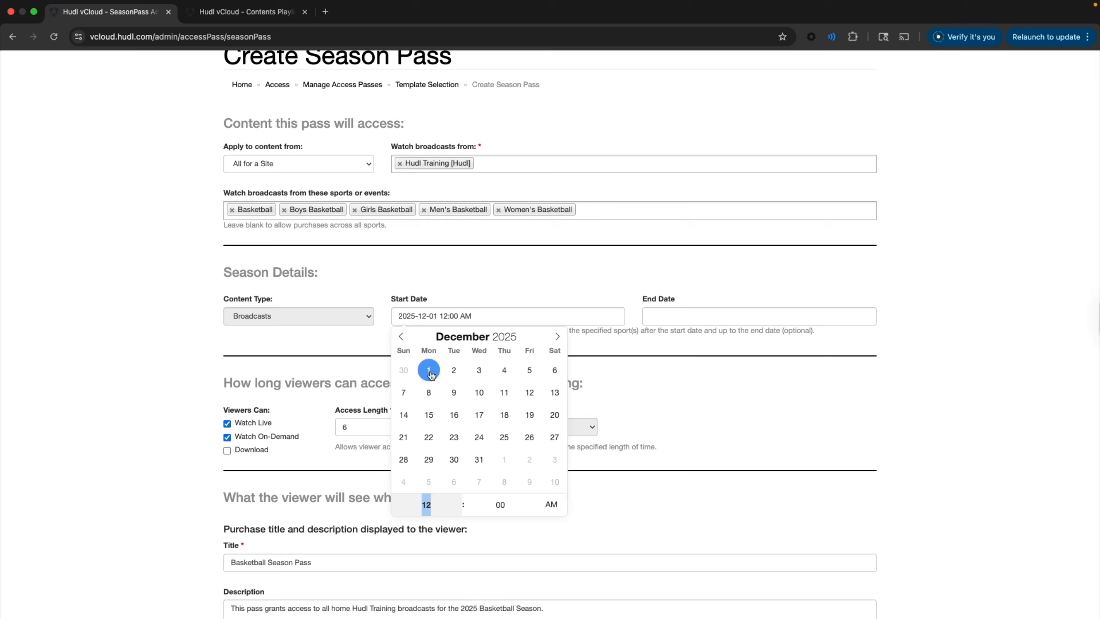
pyautogui.click(401, 337)
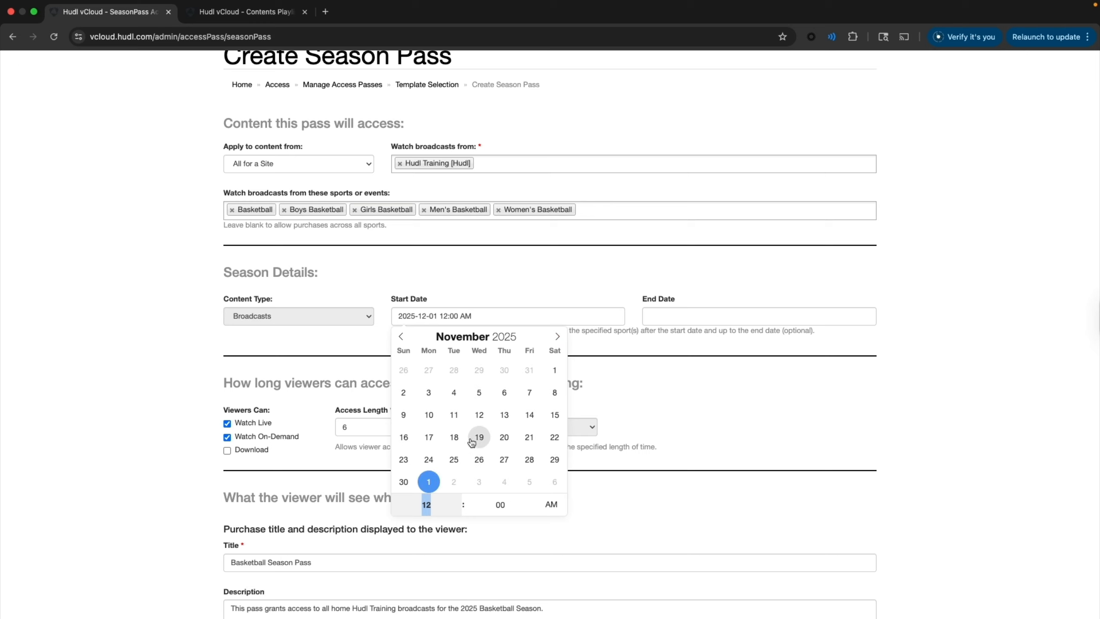
pyautogui.click(504, 437)
pyautogui.click(655, 314)
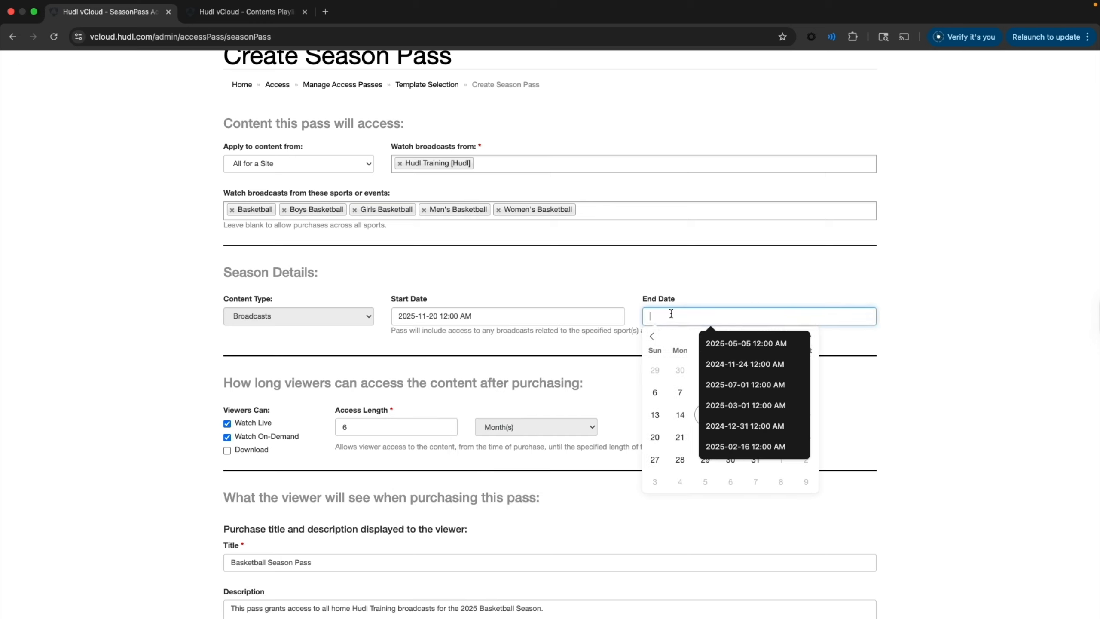
pyautogui.click(651, 337)
pyautogui.click(680, 392)
pyautogui.click(809, 336)
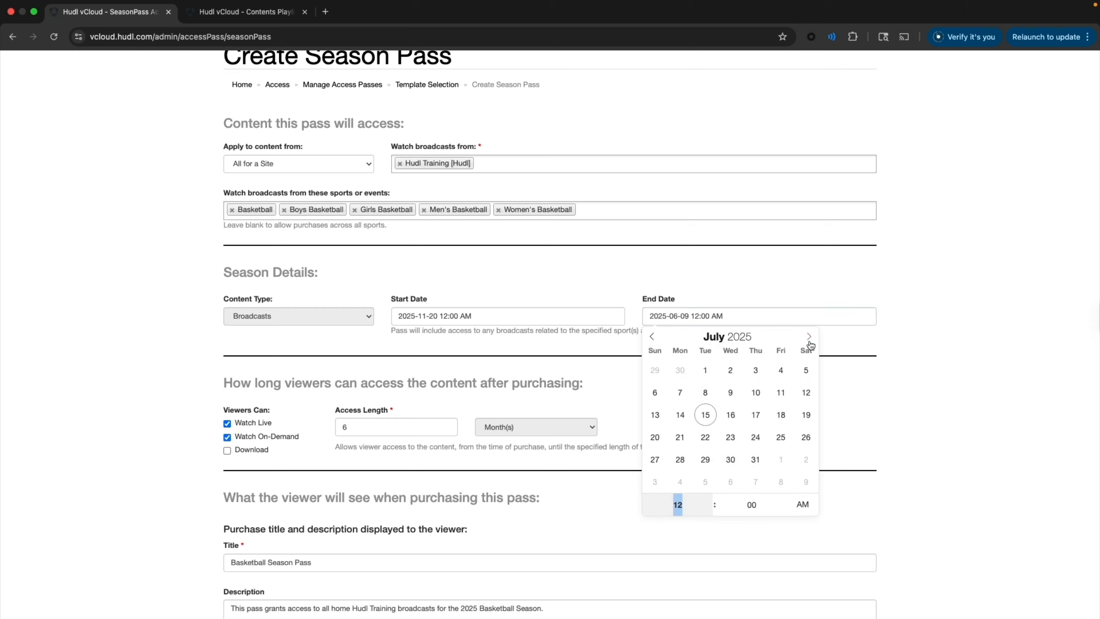
pyautogui.click(809, 338)
pyautogui.click(809, 338)
pyautogui.click(809, 338)
pyautogui.click(809, 337)
pyautogui.click(810, 337)
pyautogui.click(809, 337)
pyautogui.click(809, 338)
pyautogui.click(809, 337)
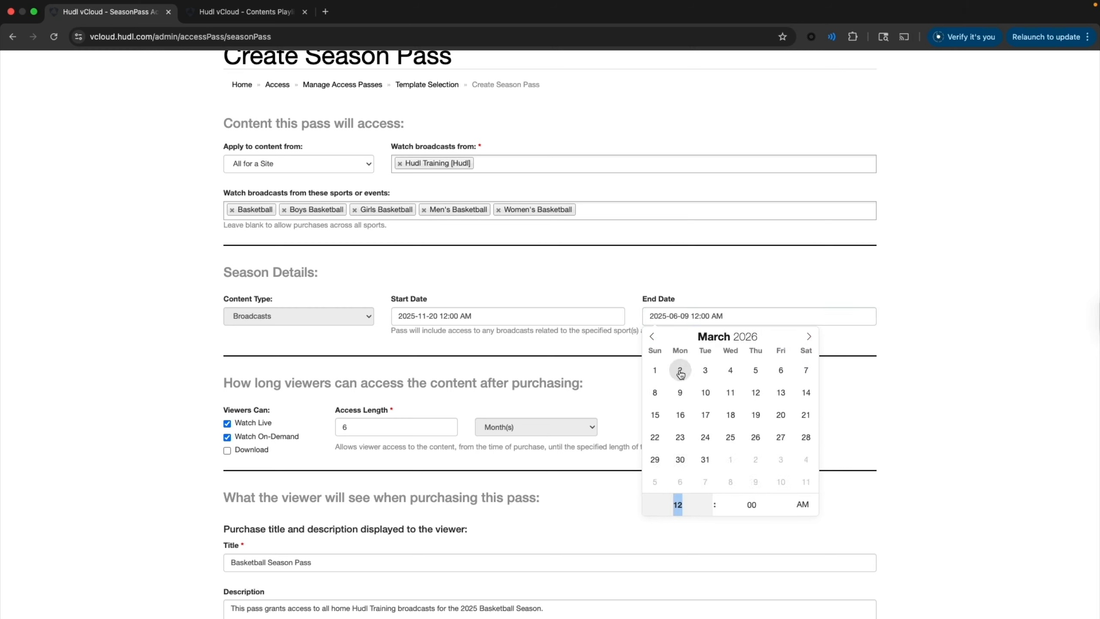
pyautogui.click(705, 459)
pyautogui.click(862, 430)
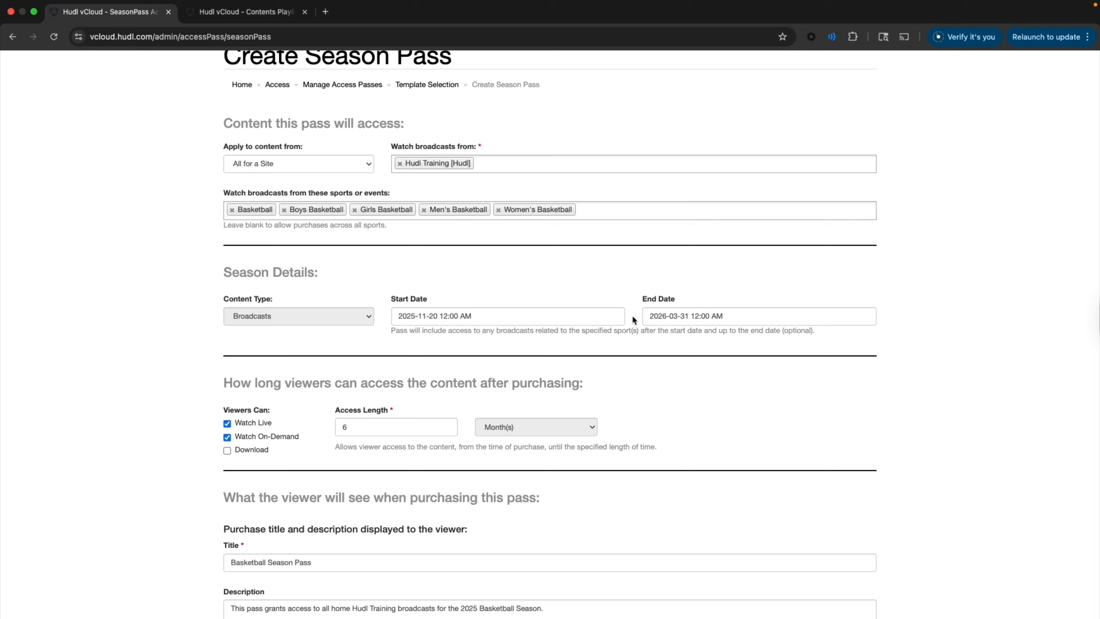
# Show the access pass summary and review the basketball season pass's scheduled dates, sections, site, title, price and description
pyautogui.scroll(-3, 405, 457)
pyautogui.scroll(-4, 353, 412)
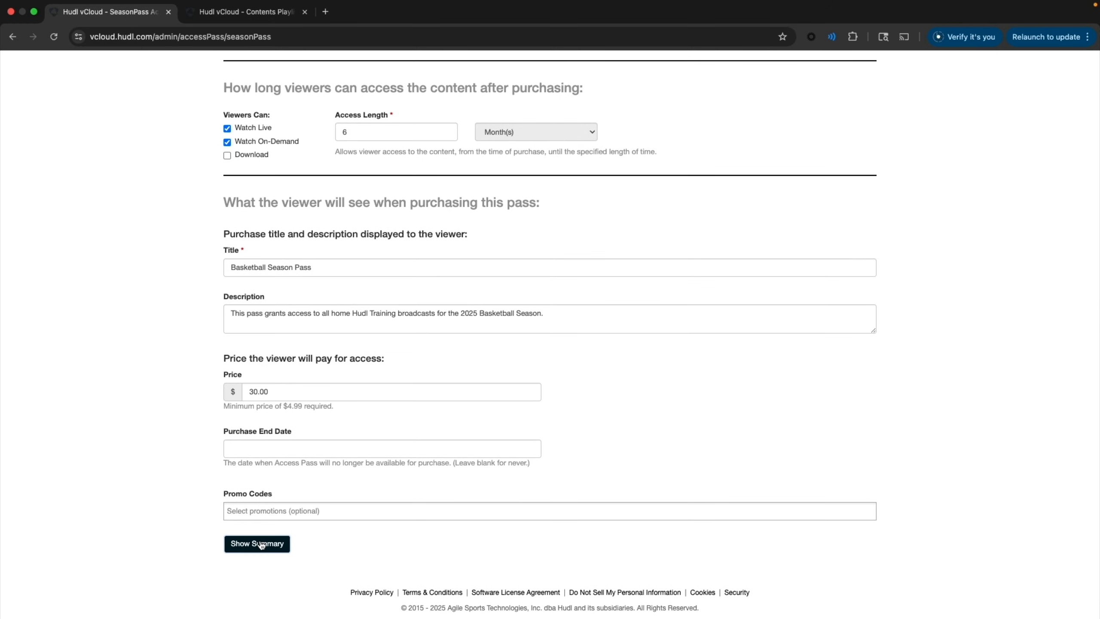
pyautogui.click(261, 545)
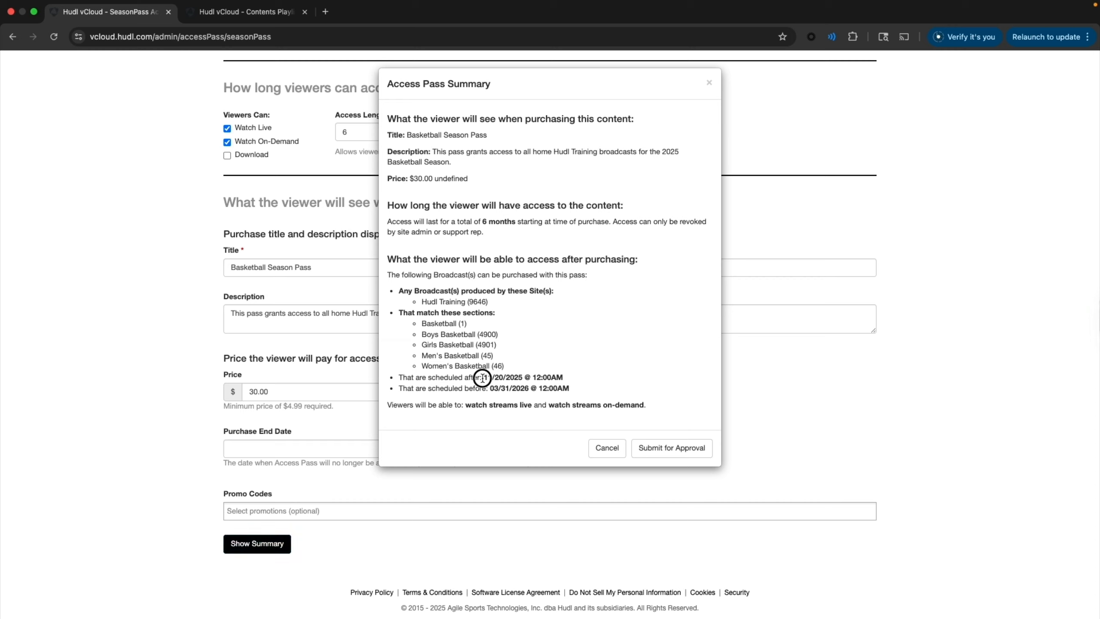
pyautogui.moveTo(485, 376); pyautogui.dragTo(563, 377)
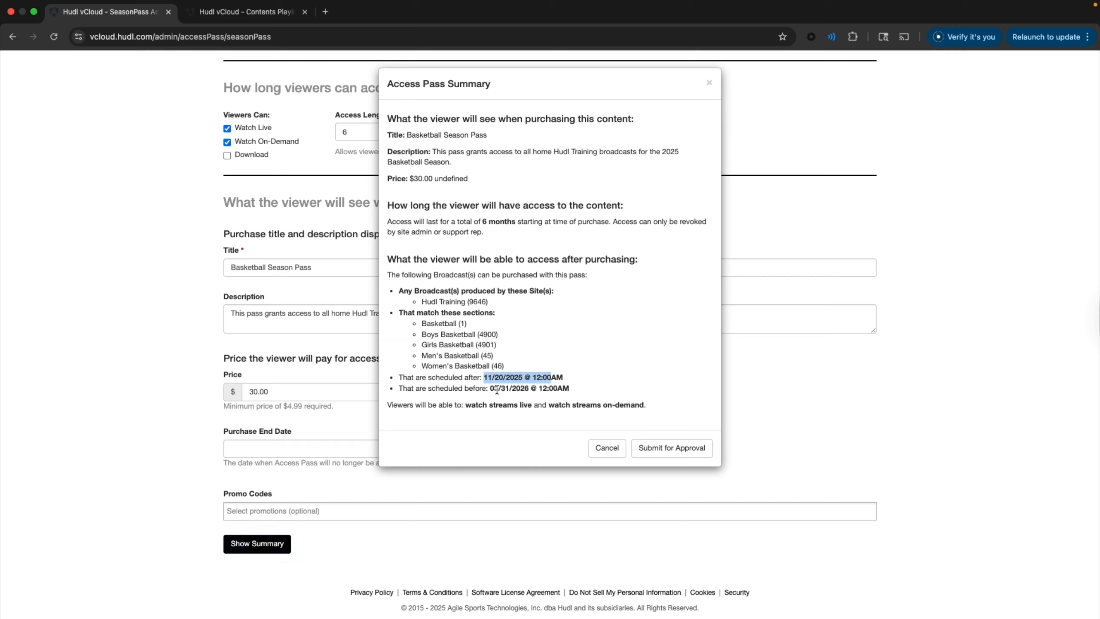
pyautogui.moveTo(491, 389); pyautogui.dragTo(562, 389)
pyautogui.moveTo(422, 323); pyautogui.dragTo(488, 376)
pyautogui.moveTo(425, 300); pyautogui.dragTo(480, 301)
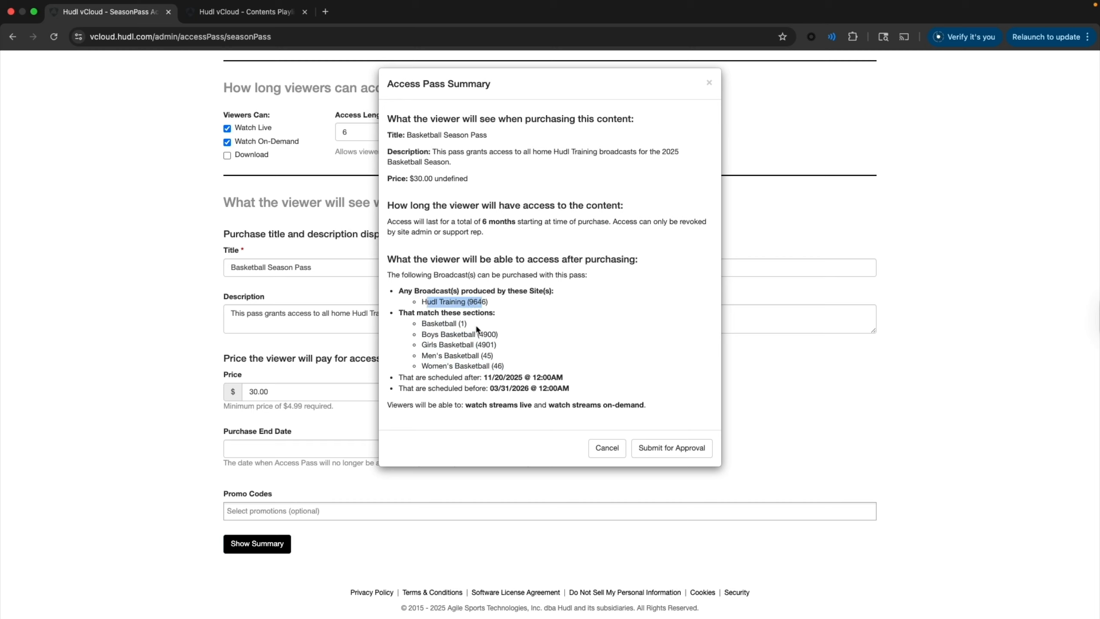
pyautogui.click(423, 138)
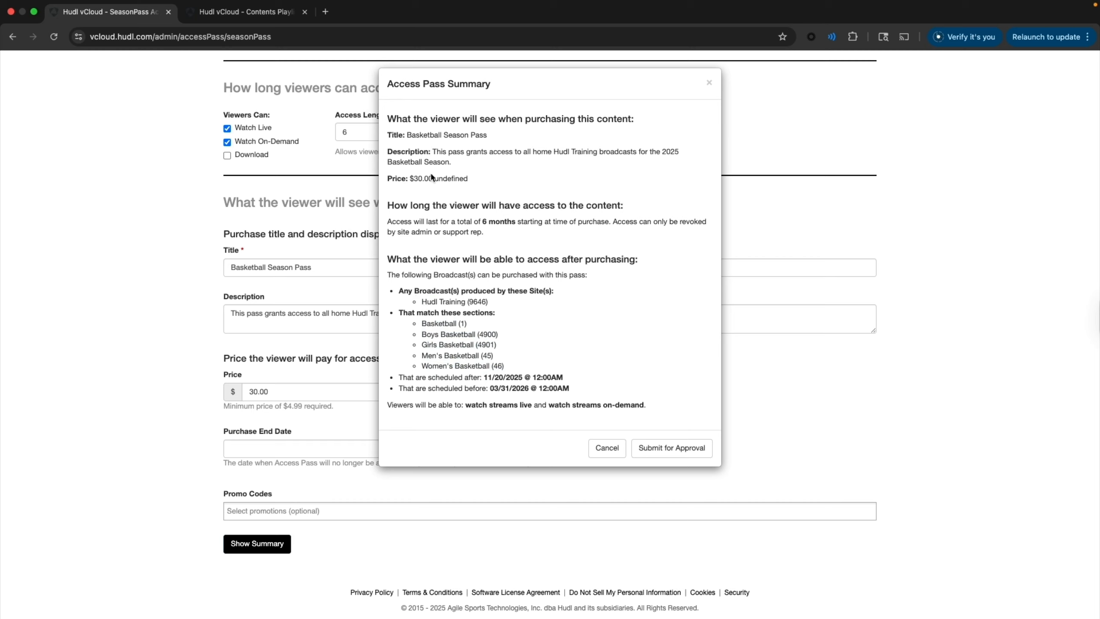
pyautogui.click(410, 179)
pyautogui.doubleClick(409, 179)
pyautogui.click(431, 153)
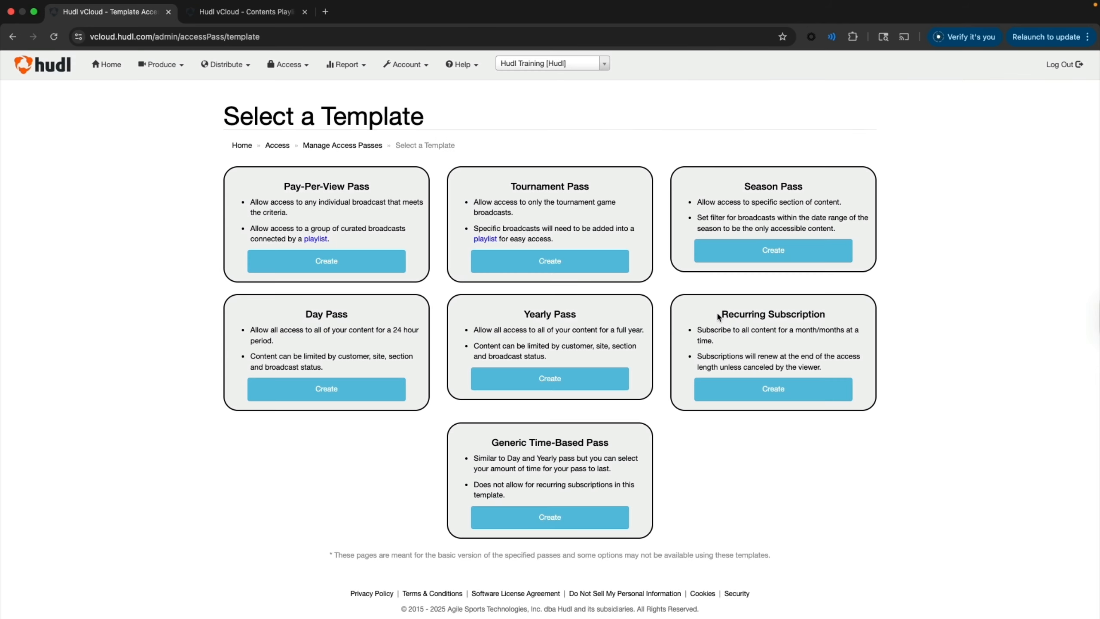
# Start a Recurring Subscription pass from the templates and apply it to all content for the Hudl Training site
pyautogui.moveTo(717, 313); pyautogui.dragTo(825, 317)
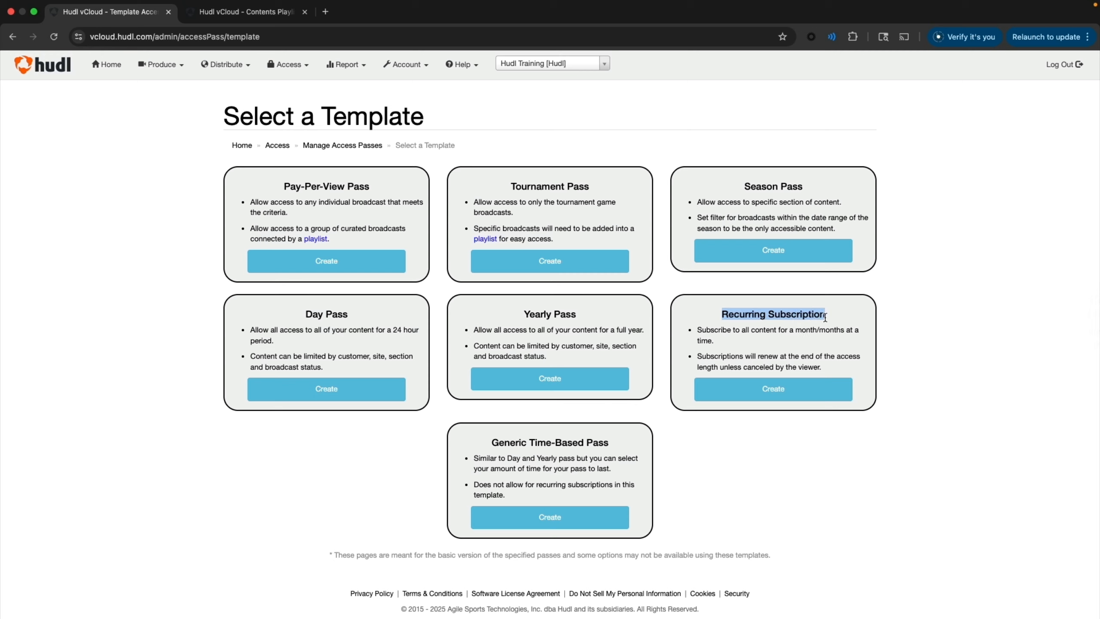
pyautogui.click(799, 389)
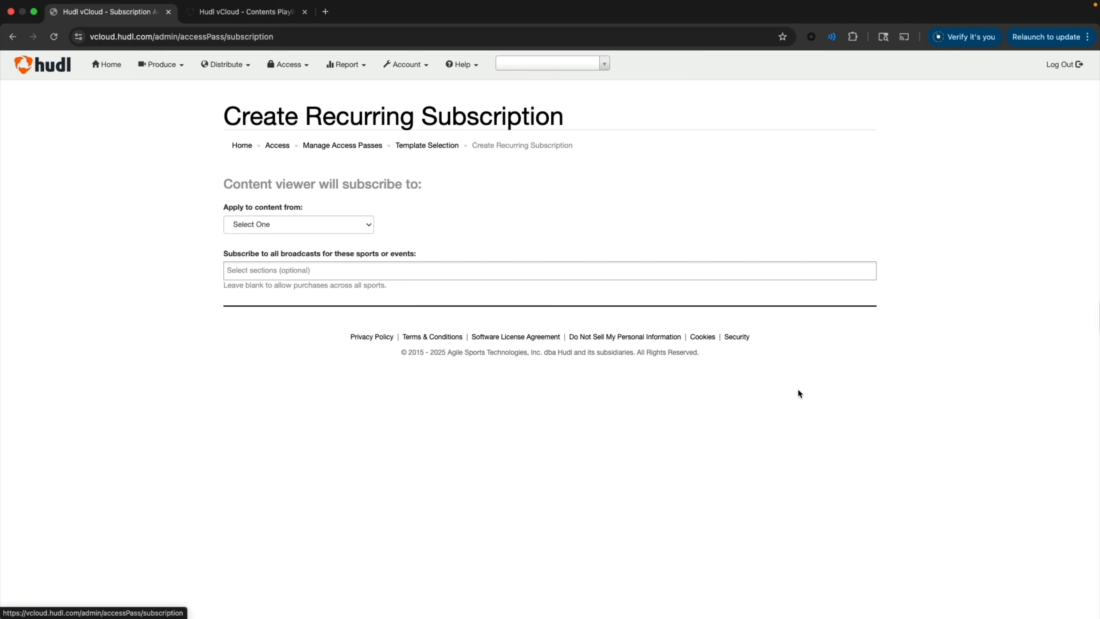
pyautogui.click(349, 231)
pyautogui.click(350, 239)
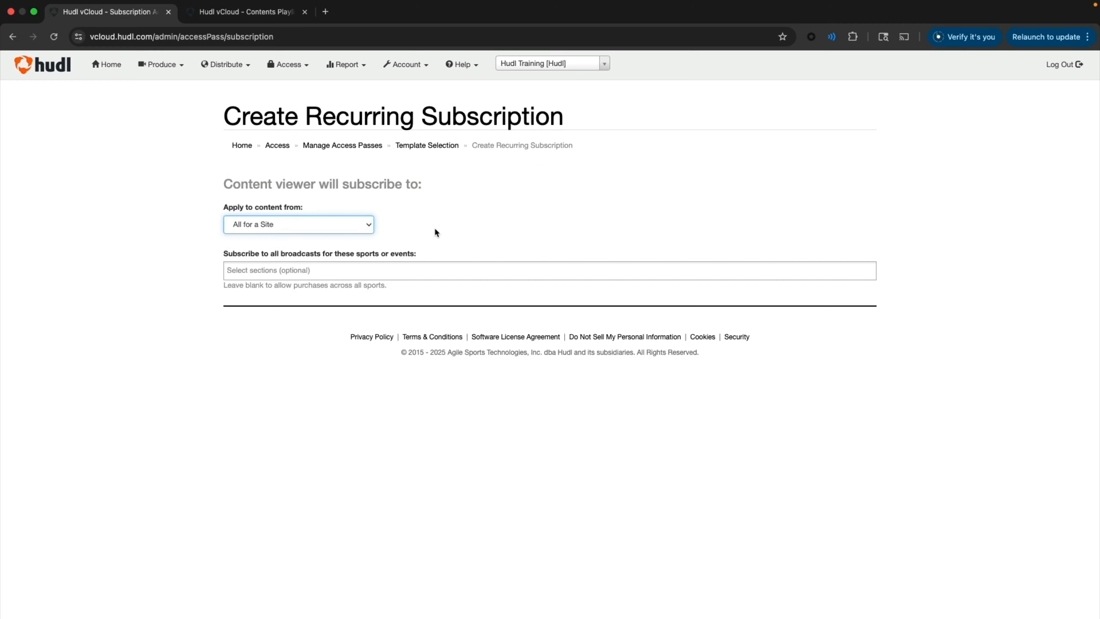
pyautogui.click(449, 223)
pyautogui.write('hudl')
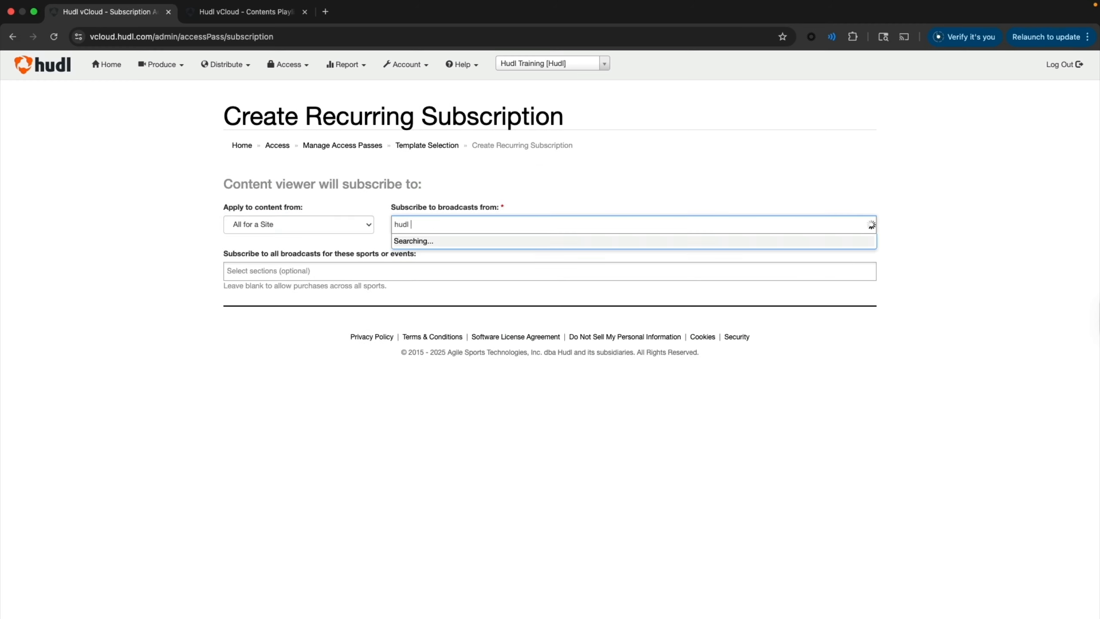
pyautogui.press('Return')
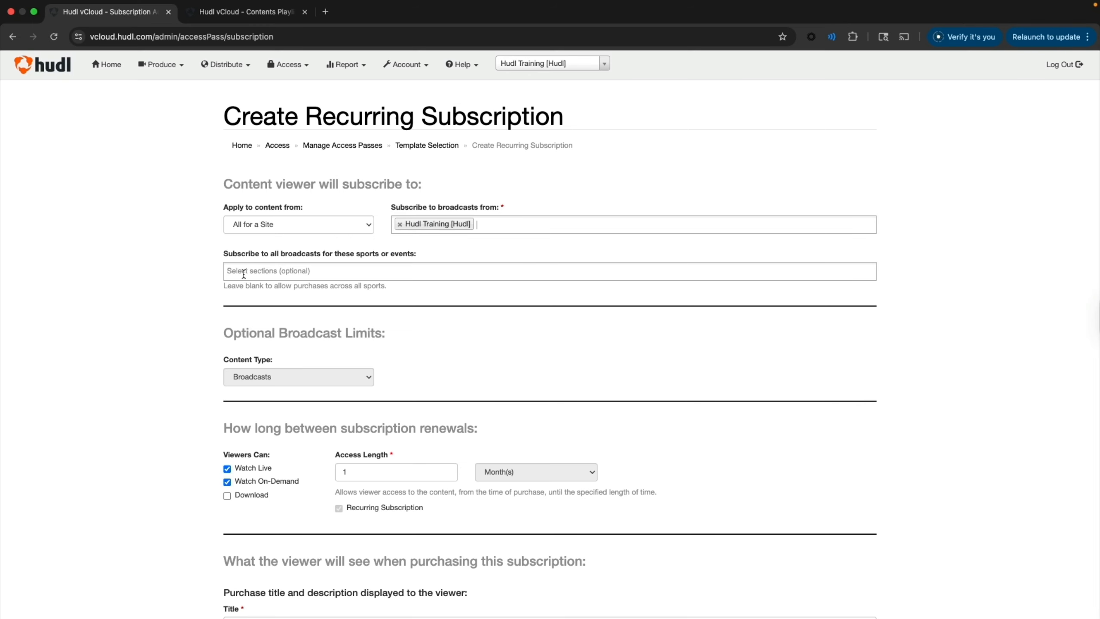
# Look through the sports or events the subscription can be limited to, without choosing any
pyautogui.scroll(-1, 165, 322)
pyautogui.scroll(-2, 165, 333)
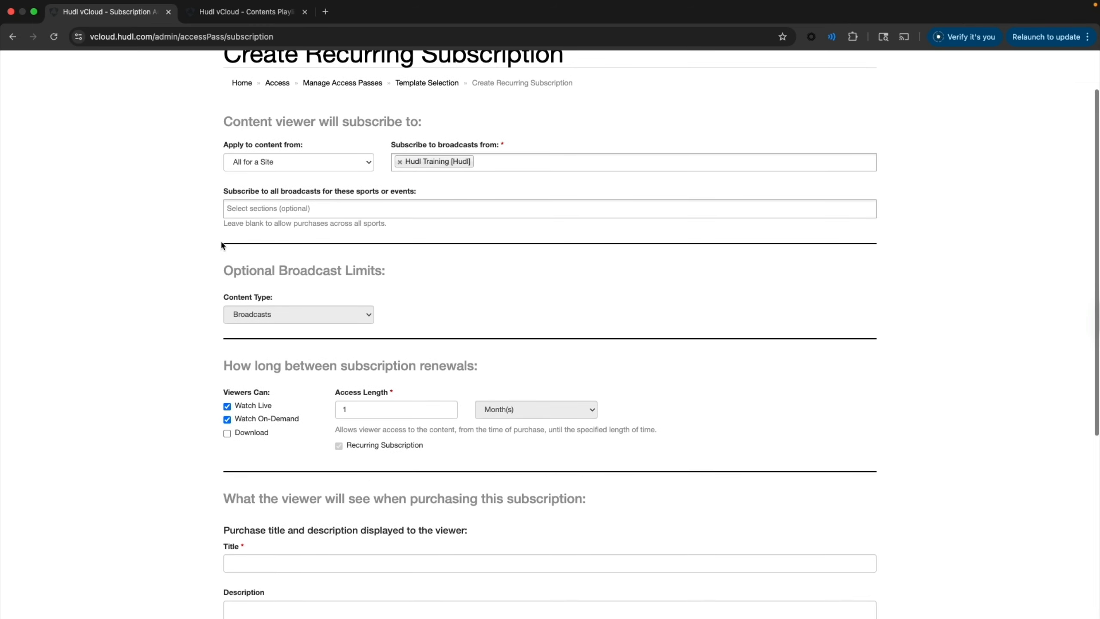
pyautogui.click(266, 211)
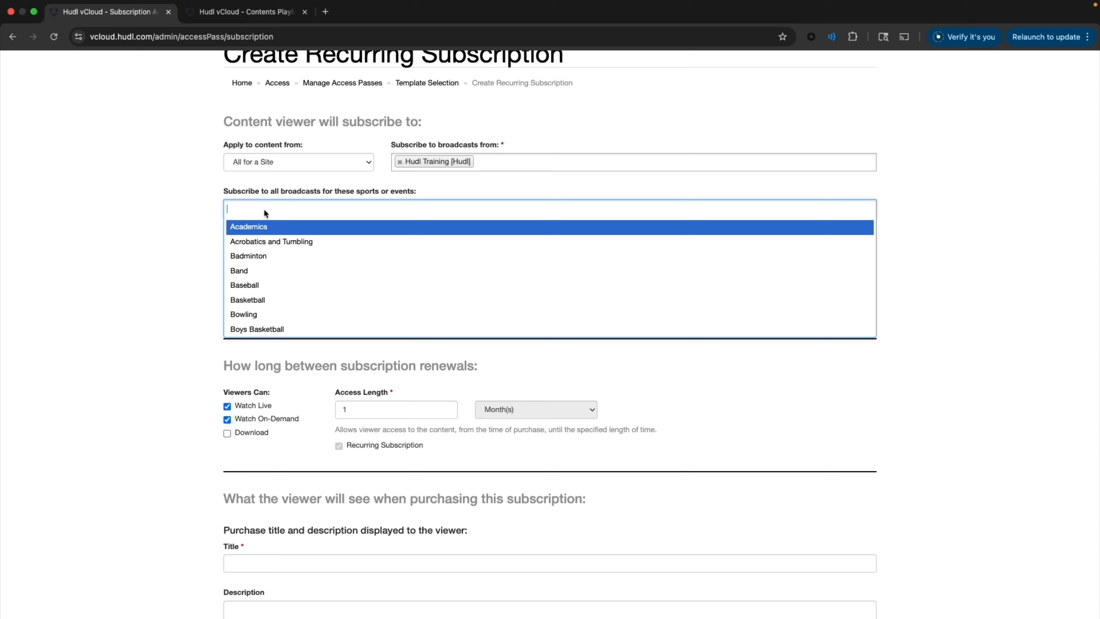
pyautogui.click(188, 225)
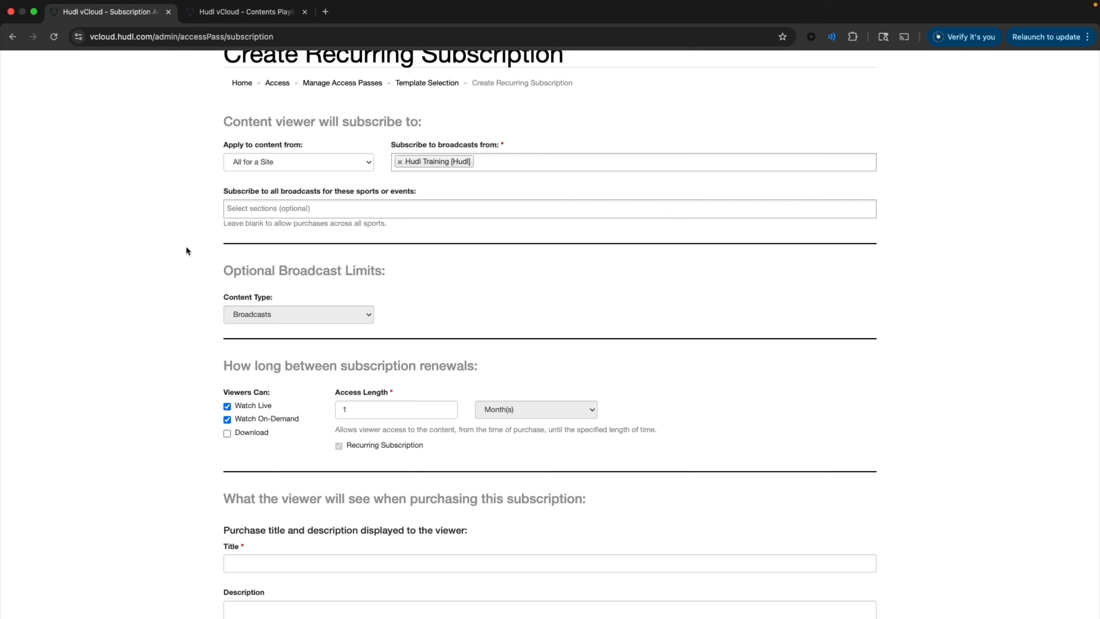
# Clear the subscription's access length and re-enter it as 1 month
pyautogui.scroll(-5, 185, 299)
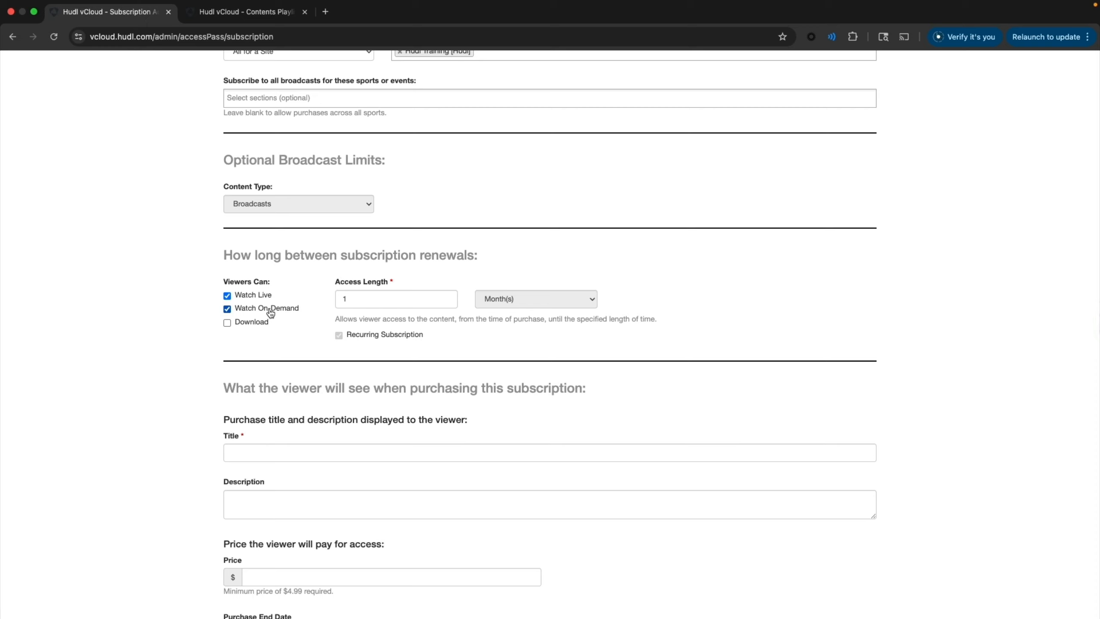
pyautogui.click(356, 300)
pyautogui.press('BackSpace')
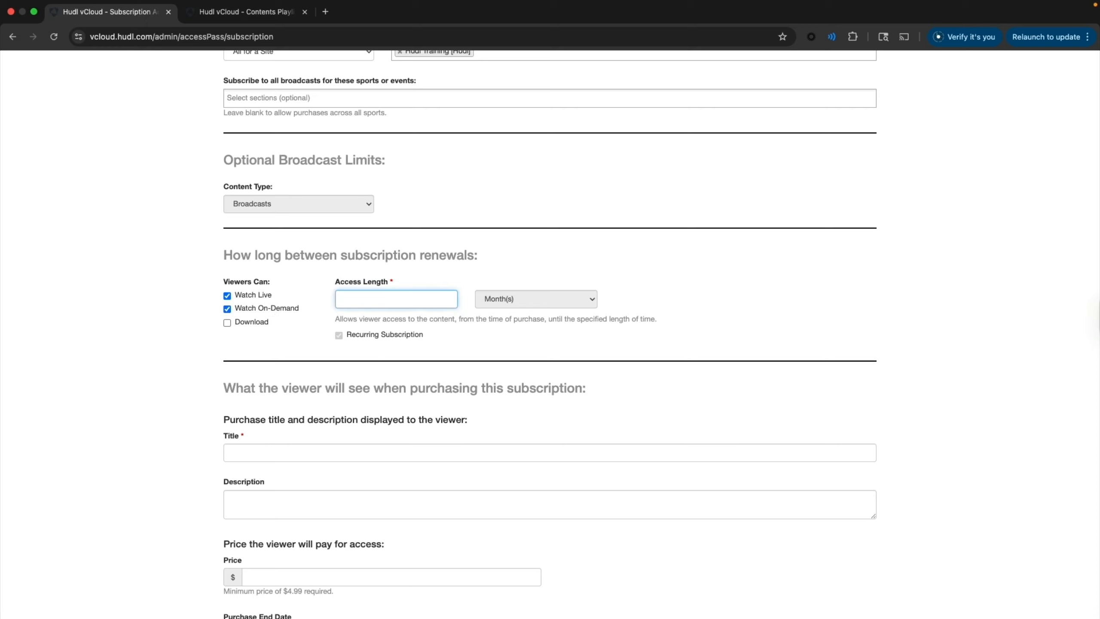
pyautogui.write('1')
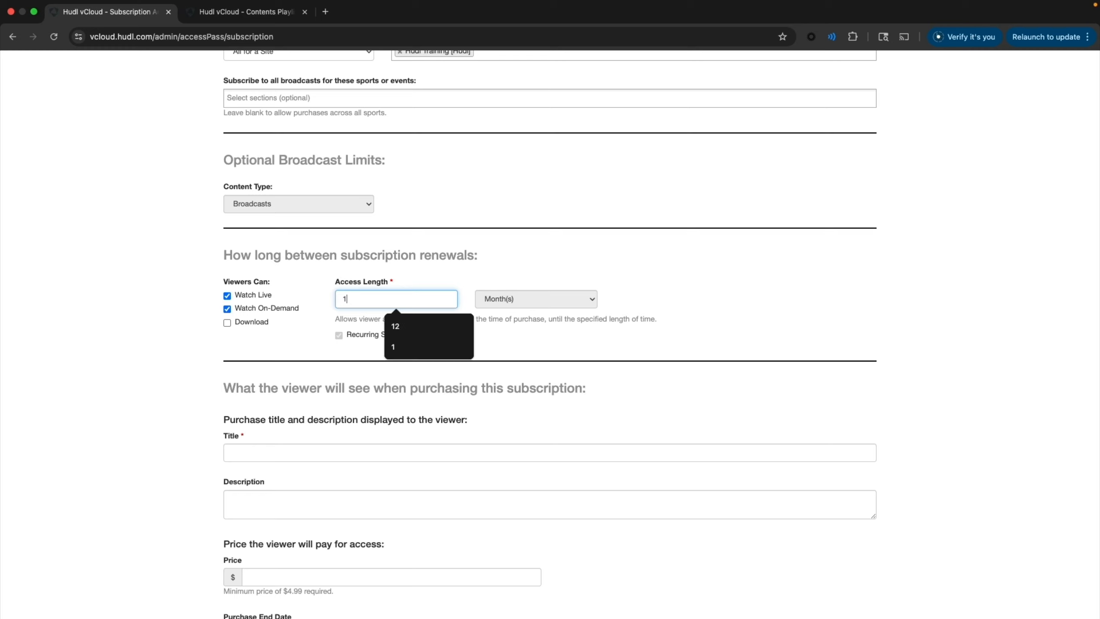
pyautogui.click(300, 341)
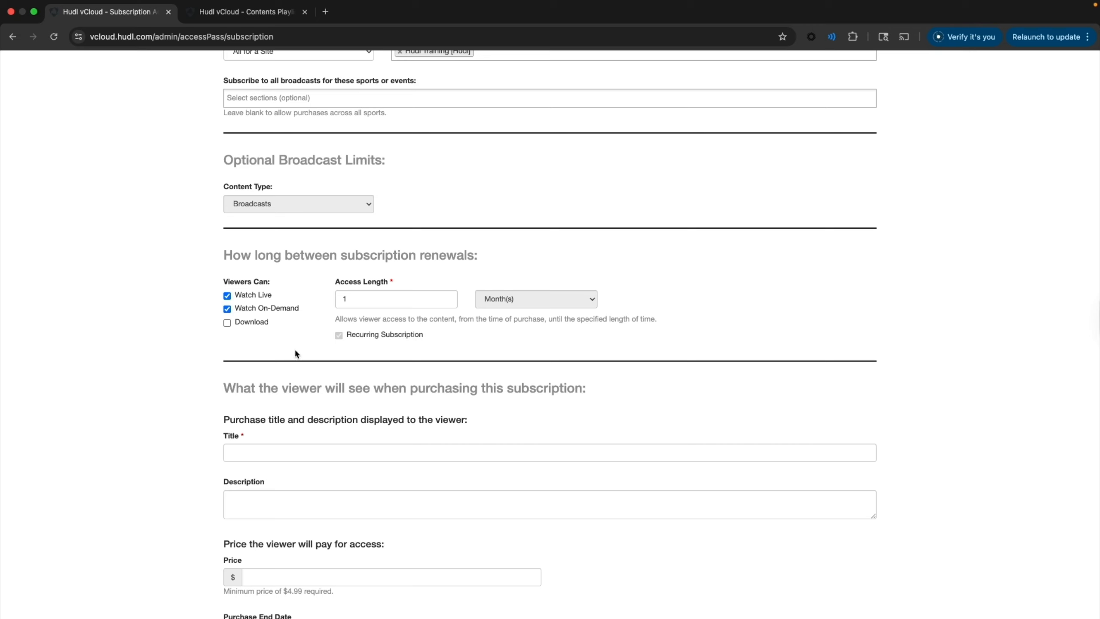
# Title the subscription "Monthly Access Pass"
pyautogui.scroll(-2, 197, 381)
pyautogui.scroll(-3, 197, 381)
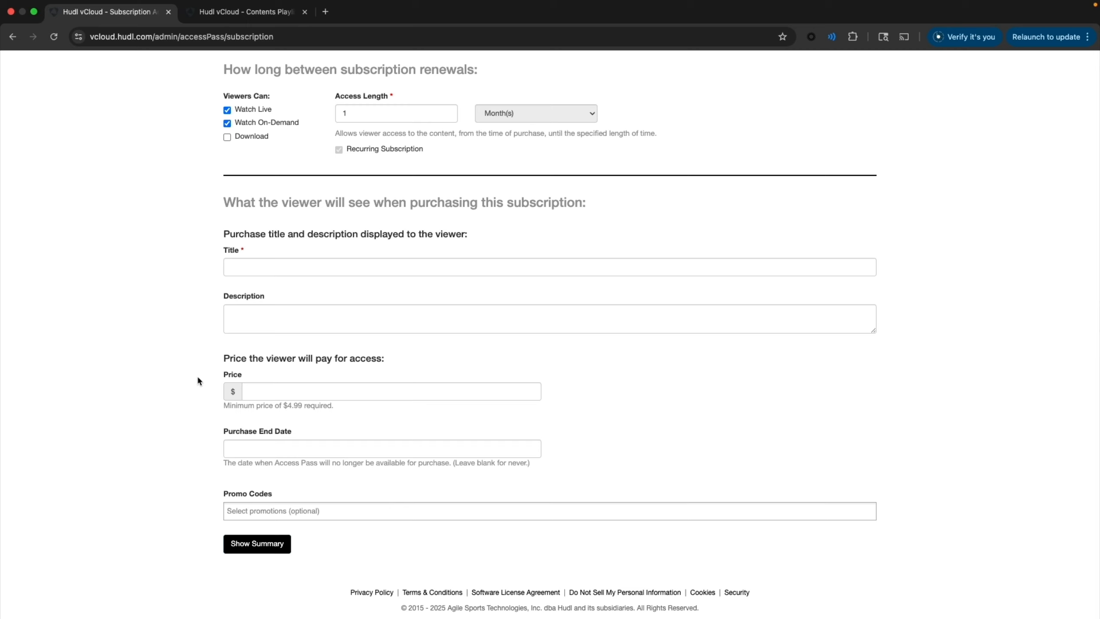
pyautogui.click(266, 269)
pyautogui.write('Mont')
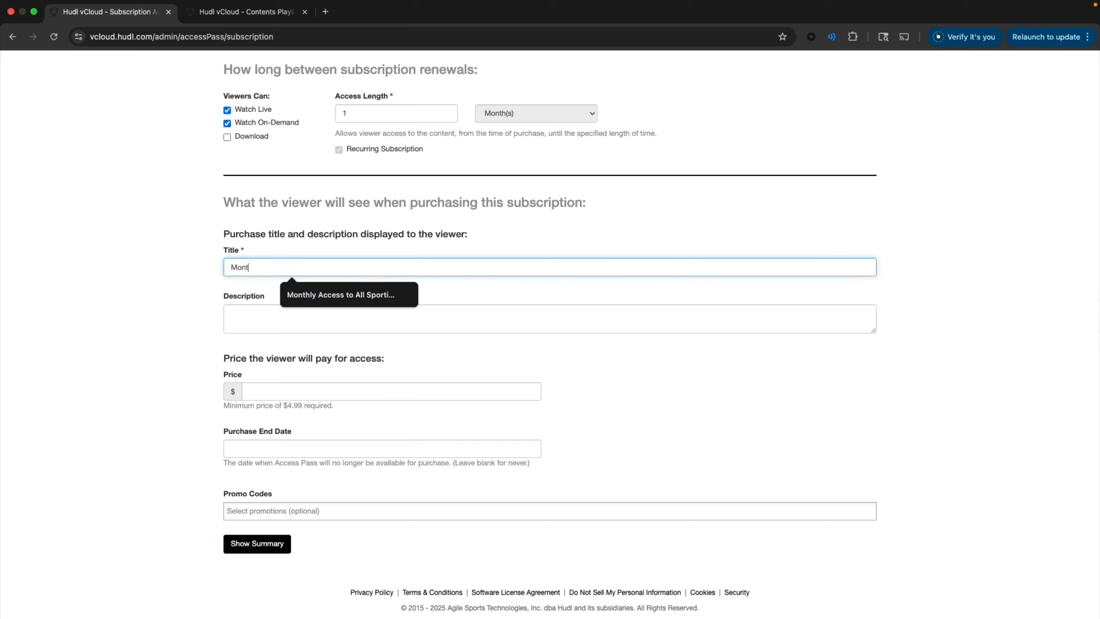
pyautogui.write('hly Pass')
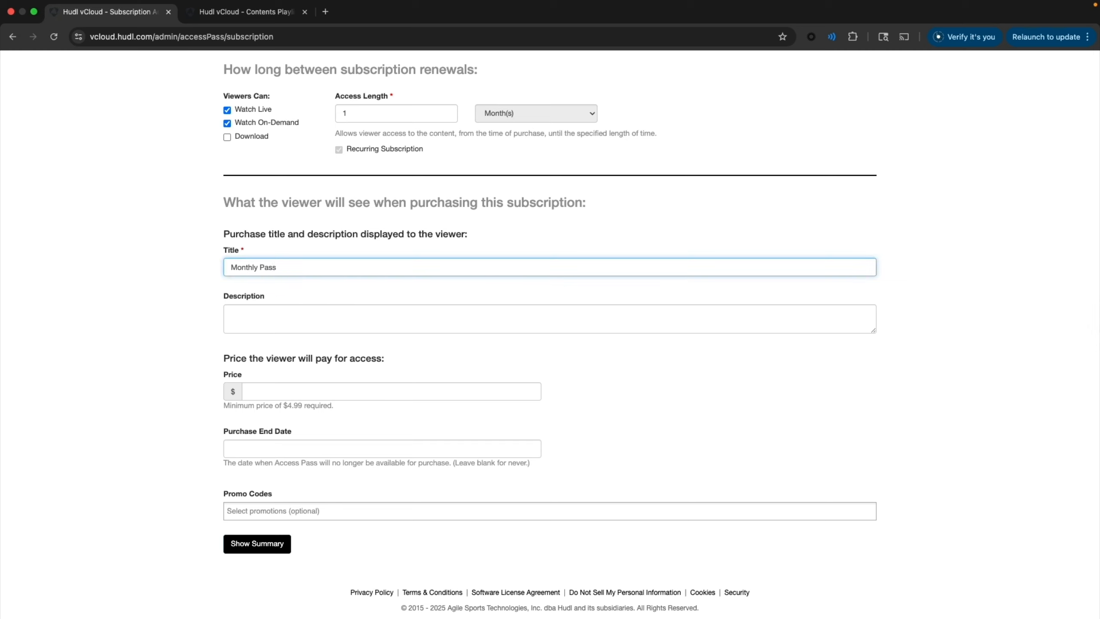
pyautogui.hotkey('alt', 'BackSpace')
pyautogui.write('Access Pass')
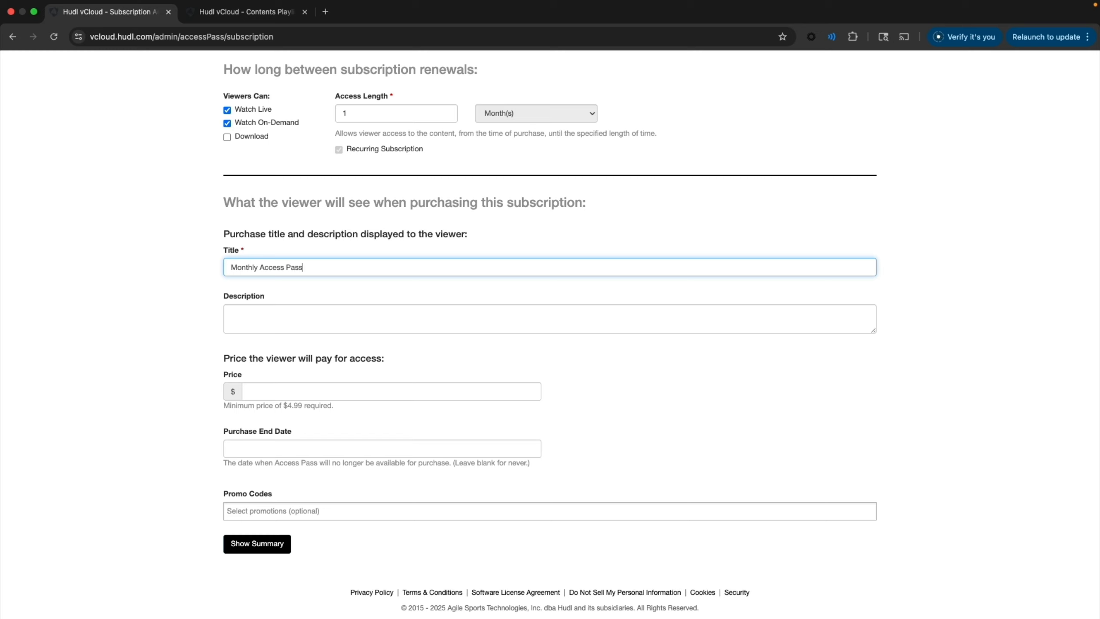
# Enter the description "This pass grants access to all home Hudl Training broadcasts for one month from the time of purchase."
pyautogui.press('Tab')
pyautogui.write('Thi')
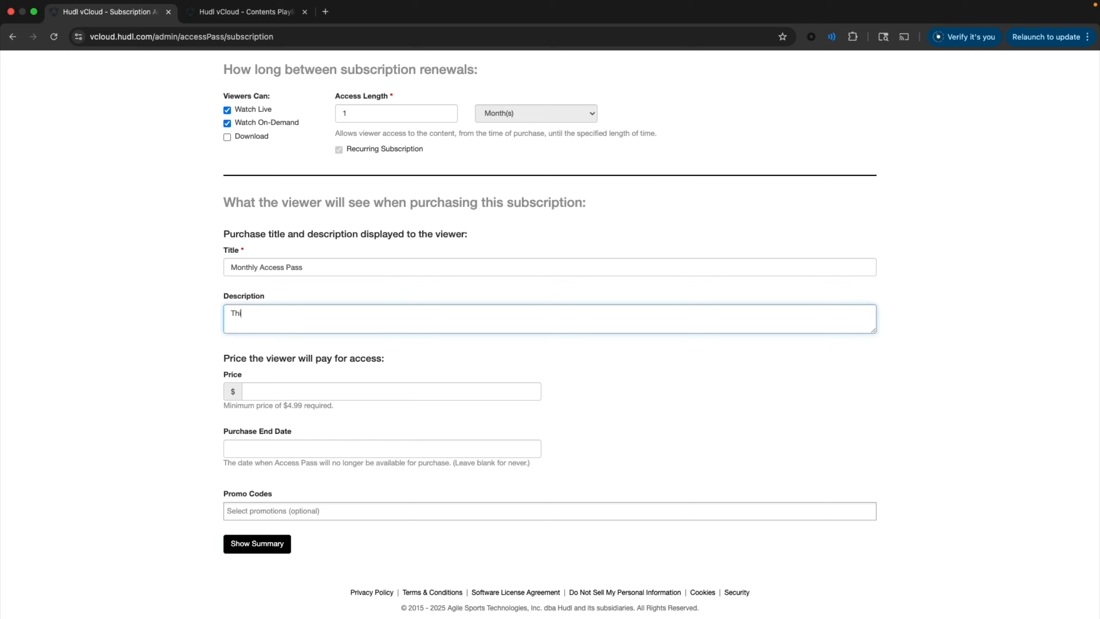
pyautogui.write('s pass grants access to all home Hudl Training broadcasts ')
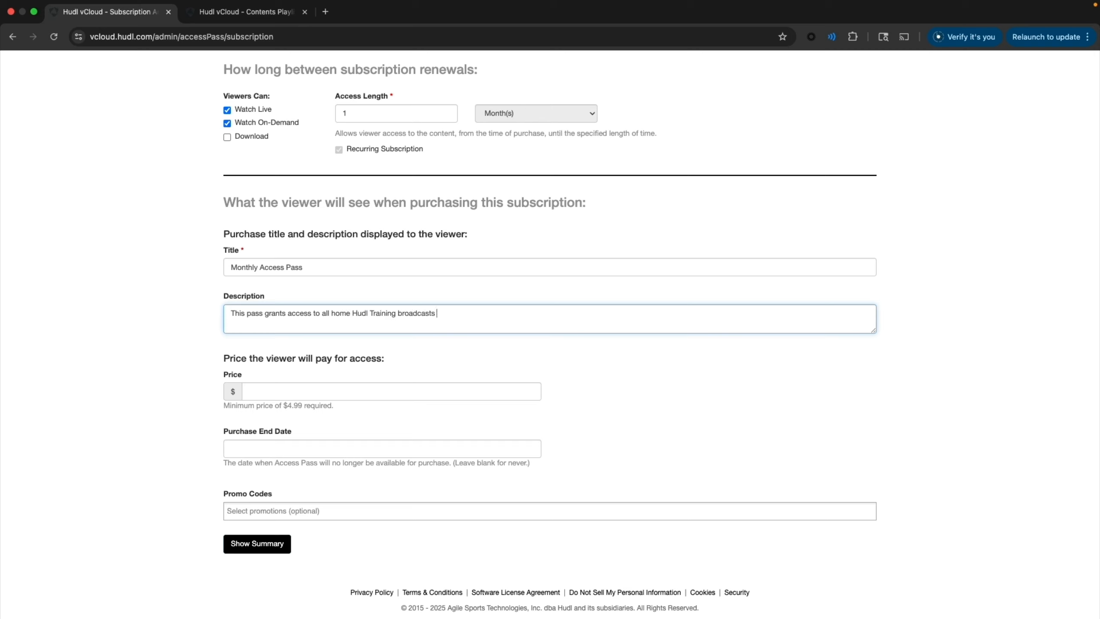
pyautogui.write('for one month from the time of purchase.')
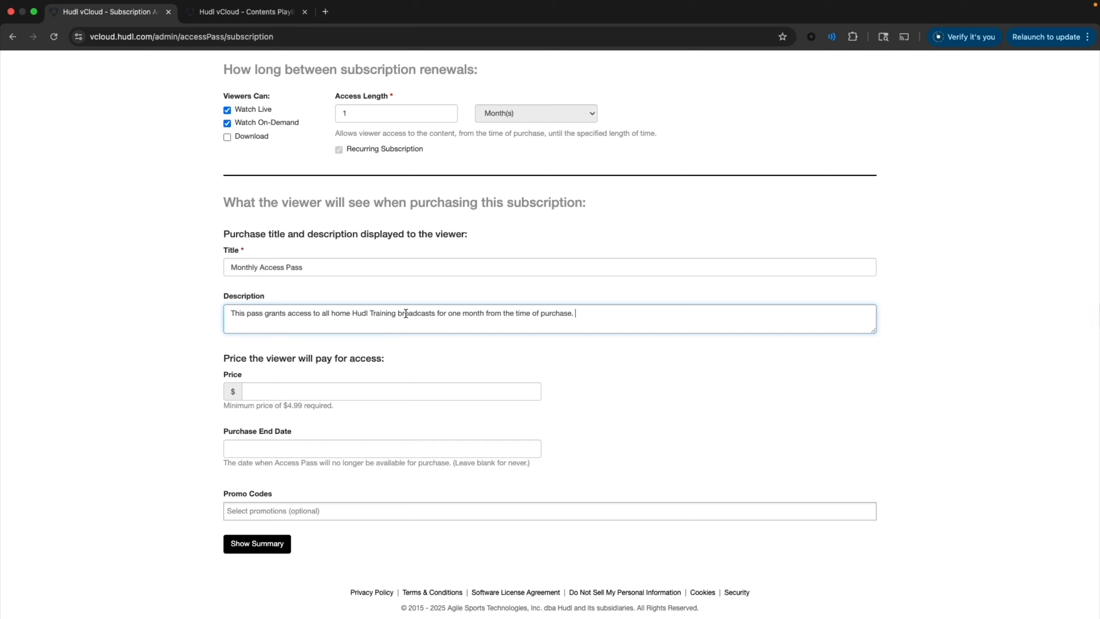
# Set the price viewers pay for the monthly subscription to $20.00
pyautogui.scroll(-1, 255, 380)
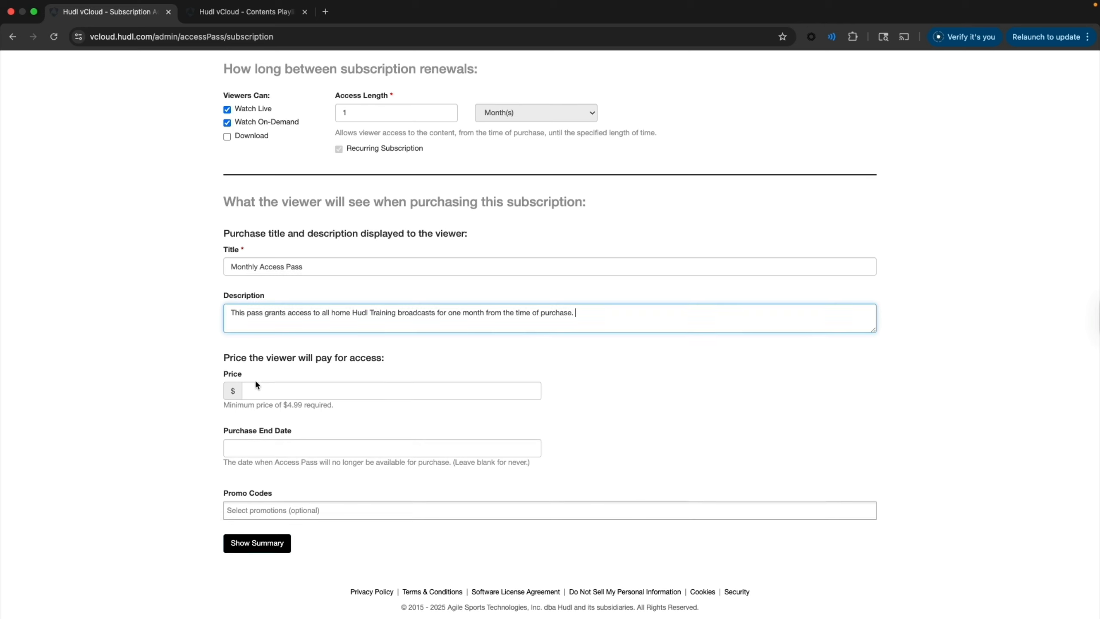
pyautogui.click(291, 386)
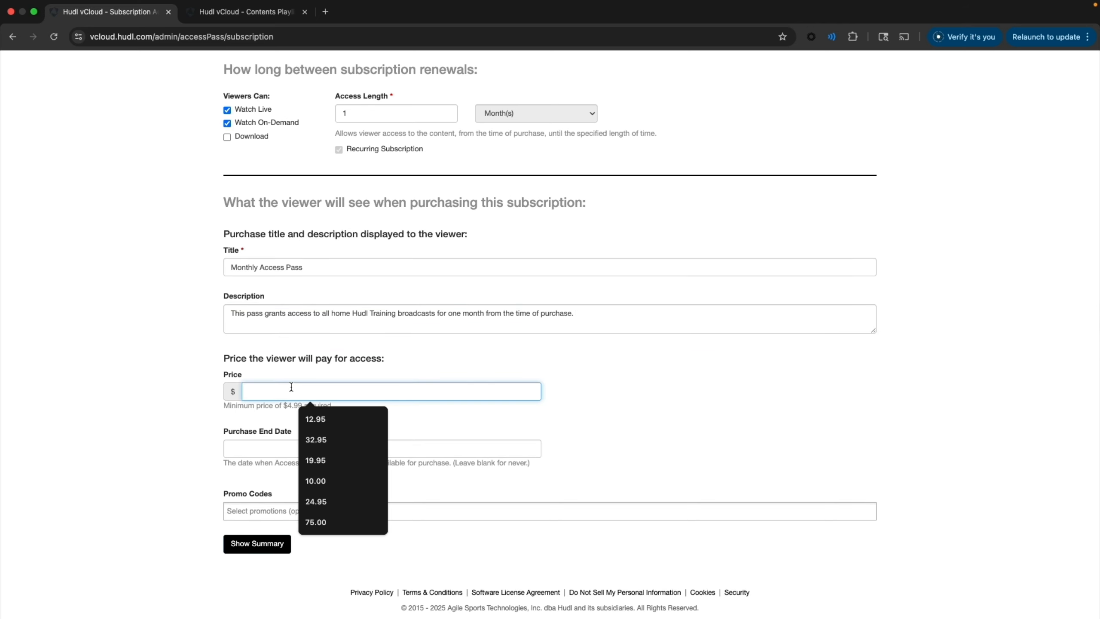
pyautogui.write('15.00')
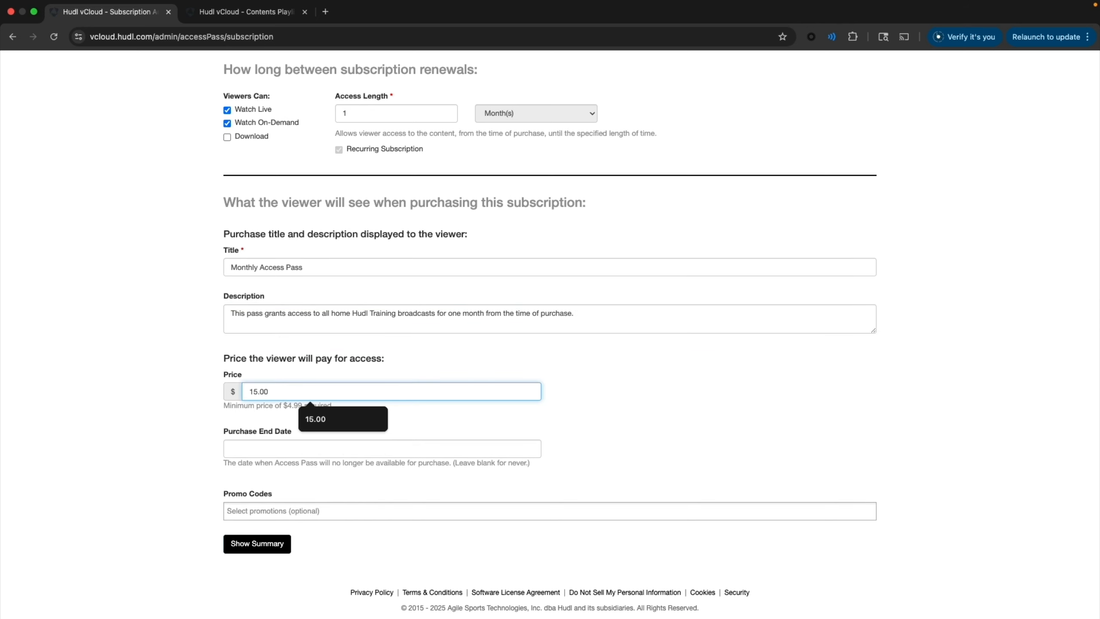
pyautogui.press('BackSpace')
pyautogui.press('BackSpace')
pyautogui.press('BackSpace')
pyautogui.press('BackSpace')
pyautogui.press('BackSpace')
pyautogui.write('20.00')
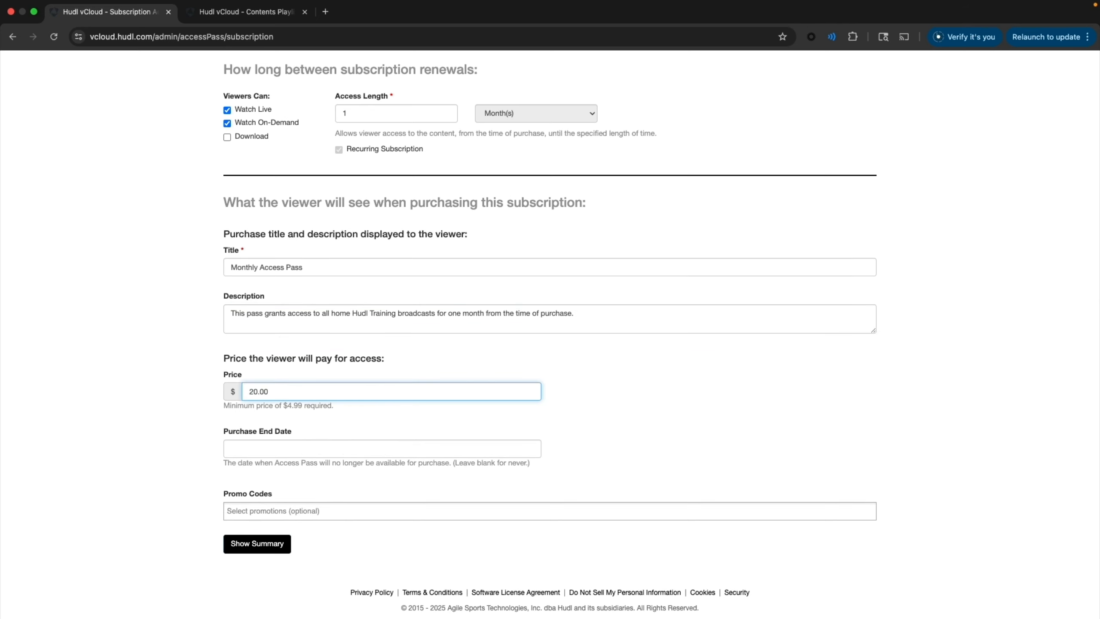
pyautogui.click(177, 435)
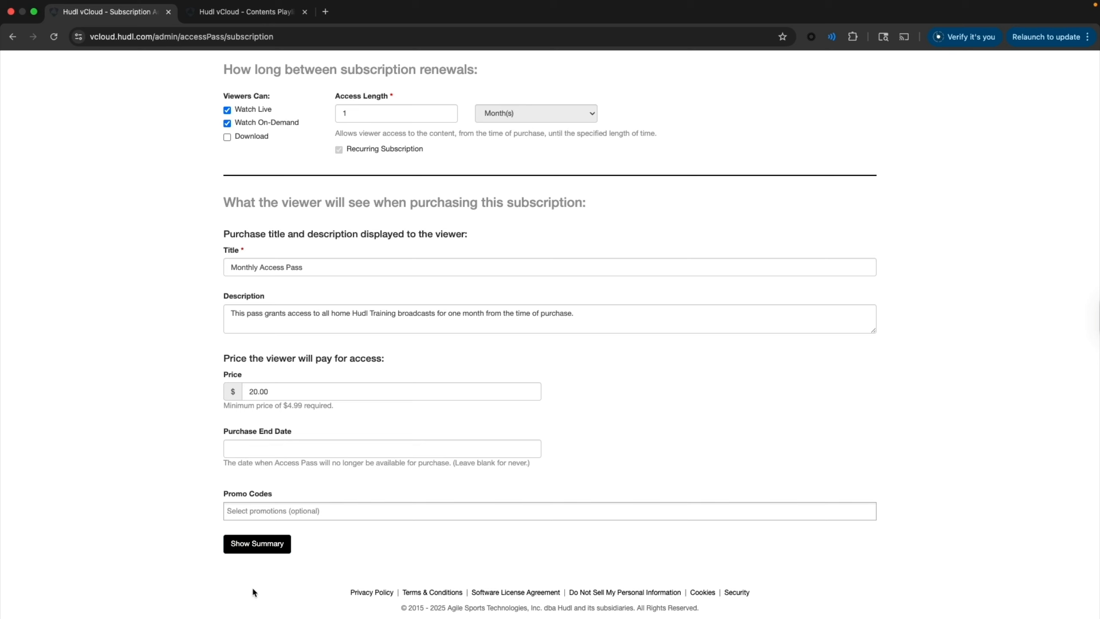
# Show the access pass summary and review the monthly subscription's title, description, price, site and access length
pyautogui.click(268, 547)
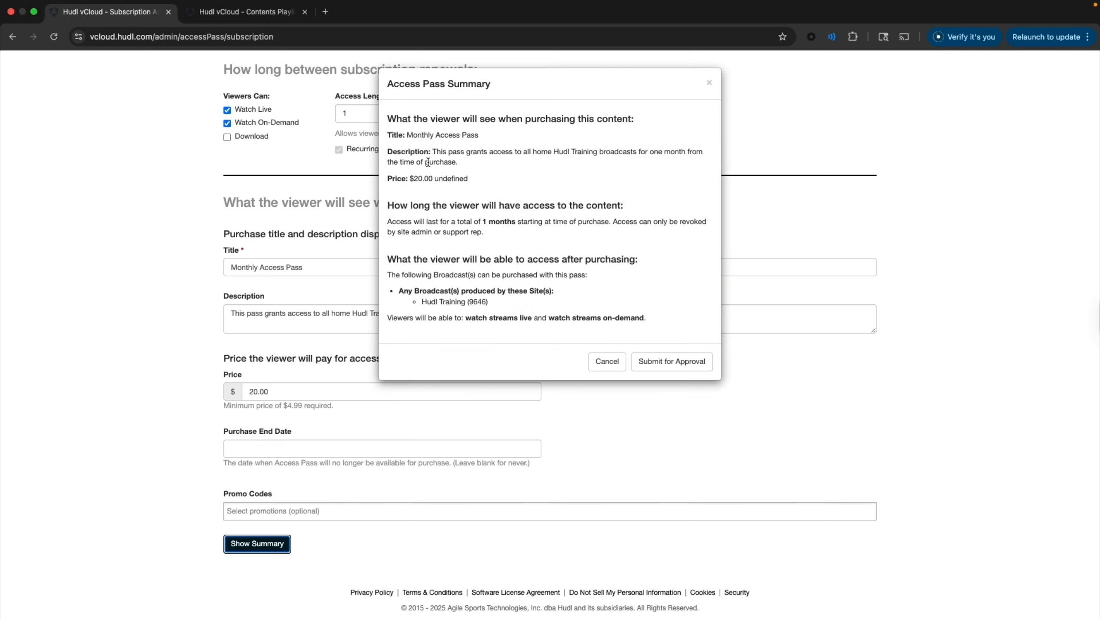
pyautogui.moveTo(406, 135); pyautogui.dragTo(473, 137)
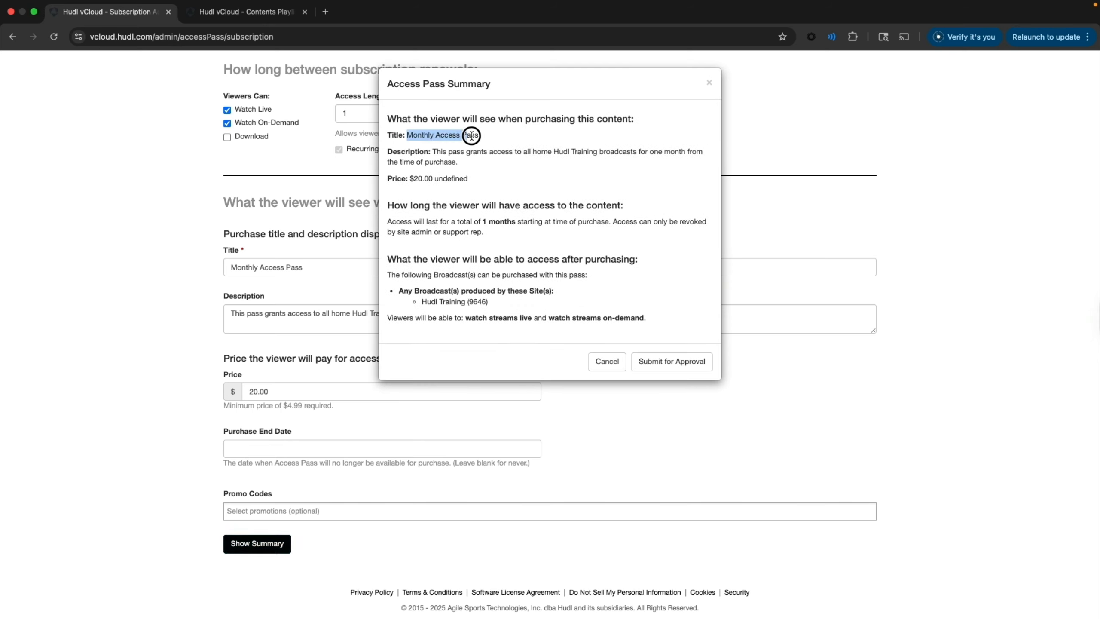
pyautogui.click(434, 153)
pyautogui.click(416, 180)
pyautogui.moveTo(416, 181); pyautogui.dragTo(439, 180)
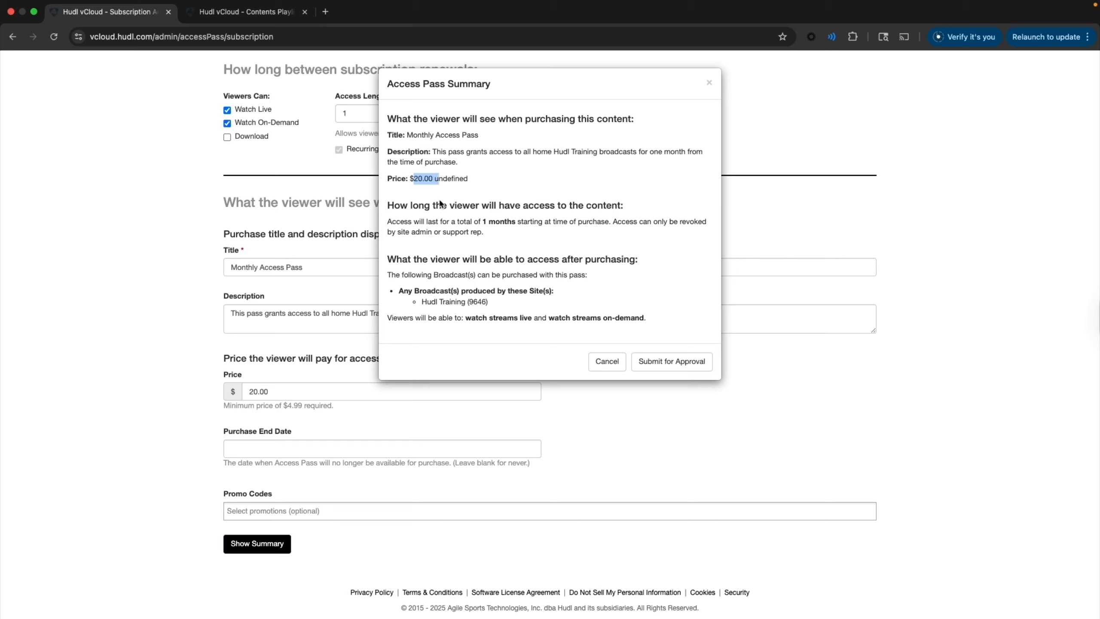
pyautogui.moveTo(417, 302); pyautogui.dragTo(489, 309)
pyautogui.click(529, 303)
pyautogui.moveTo(480, 221); pyautogui.dragTo(524, 223)
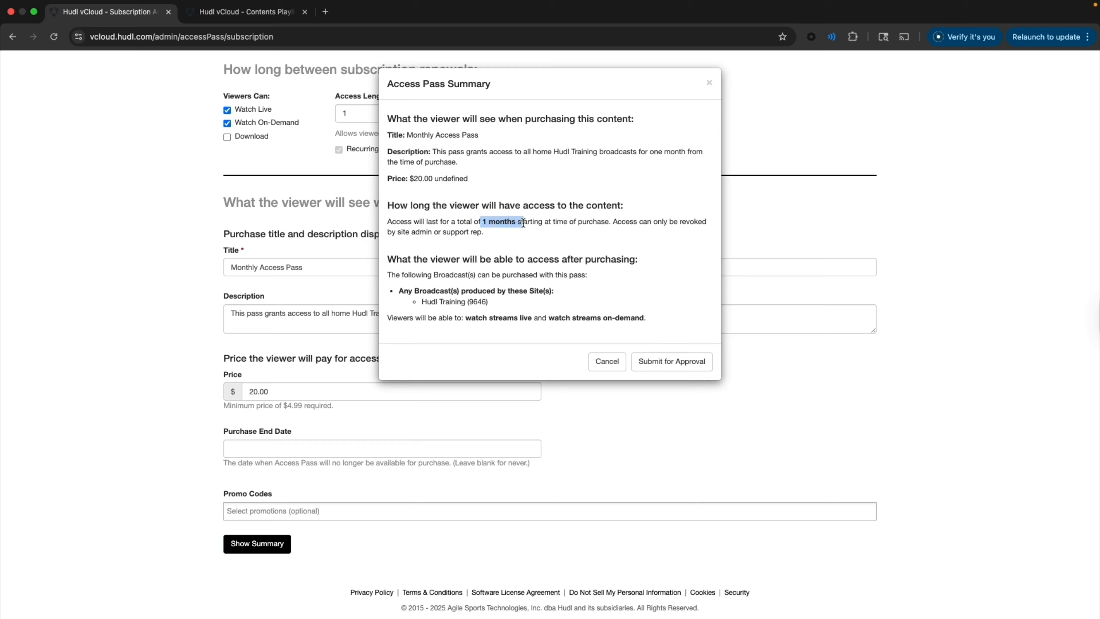
pyautogui.click(532, 244)
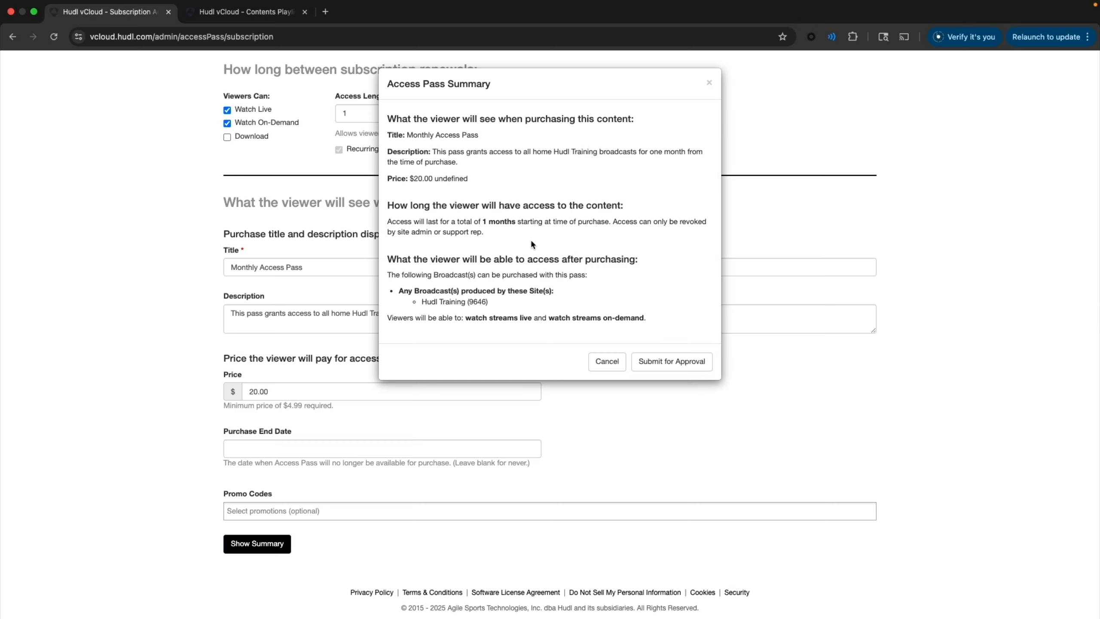
# Read the access duration and revocation terms in the monthly subscription's summary
pyautogui.moveTo(509, 237); pyautogui.dragTo(383, 230)
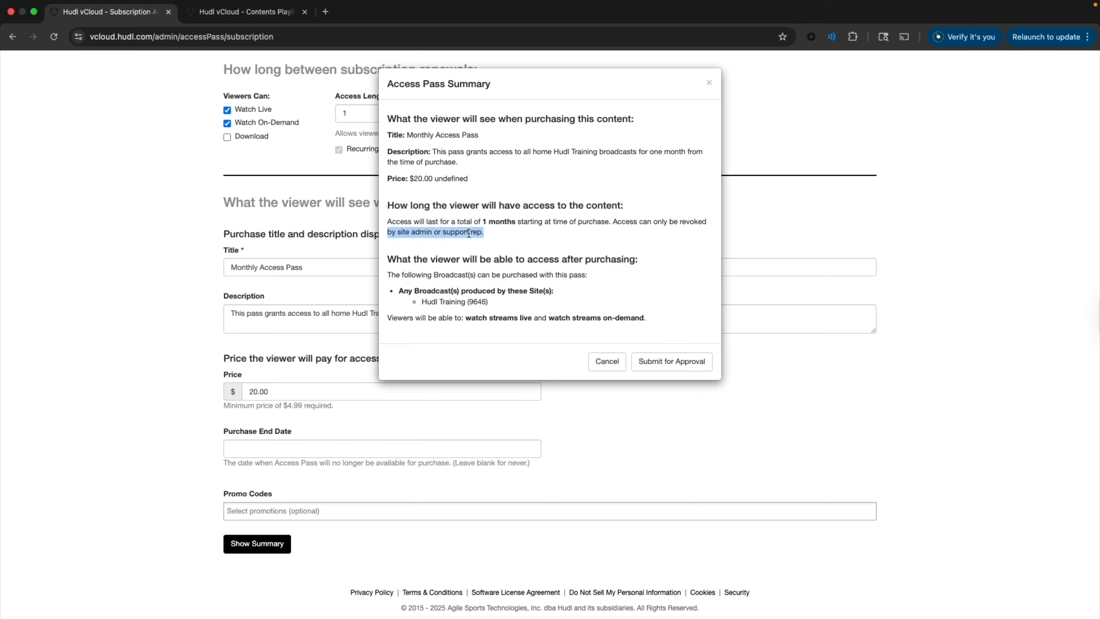
pyautogui.click(475, 234)
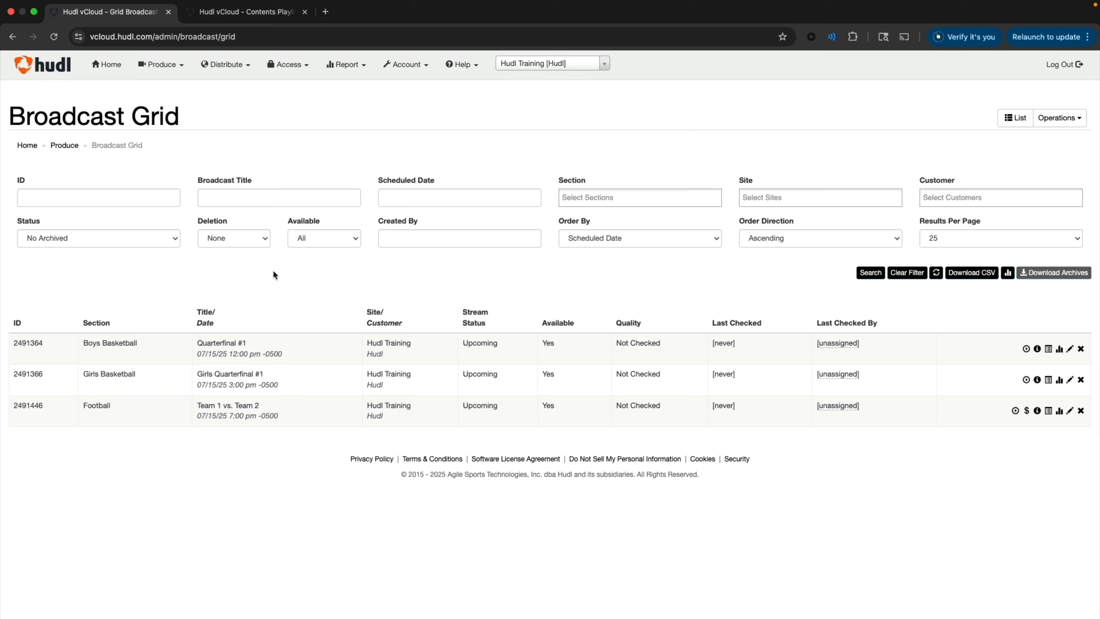
# From the Broadcast Grid, preview the football broadcast "Team 1 vs. Team 2" as a viewer and continue to its purchase options
pyautogui.click(164, 74)
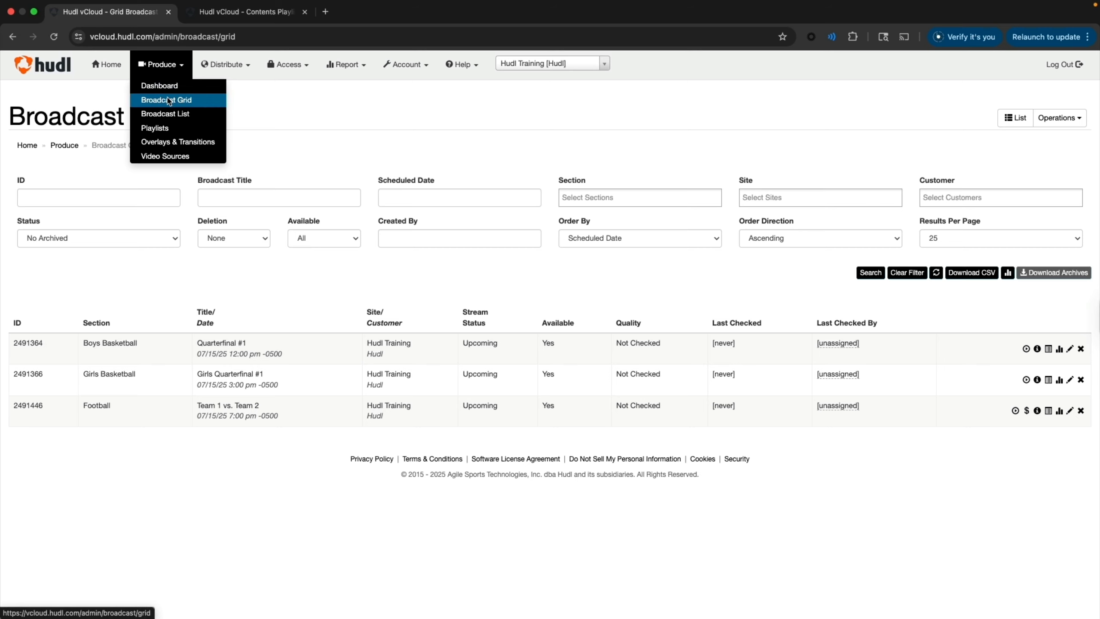
pyautogui.click(168, 100)
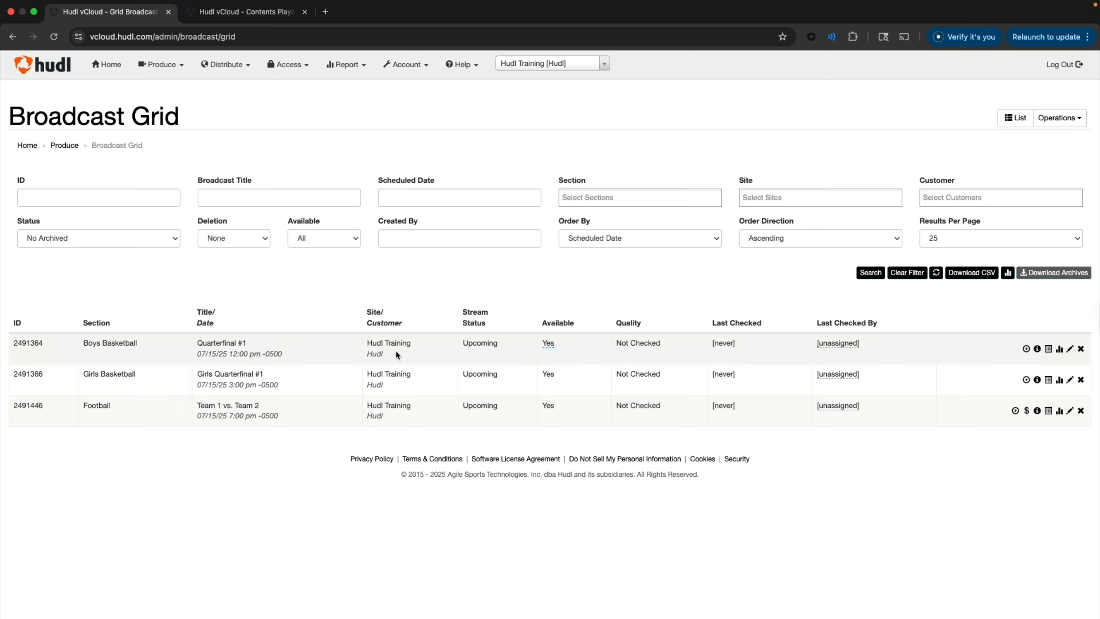
pyautogui.click(1015, 411)
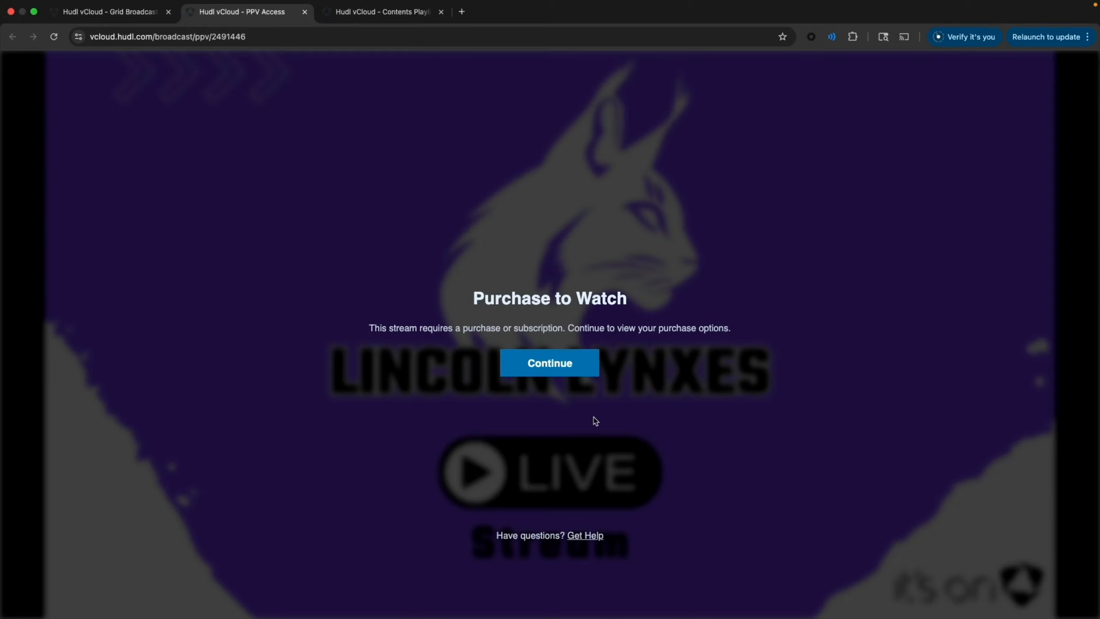
pyautogui.click(548, 373)
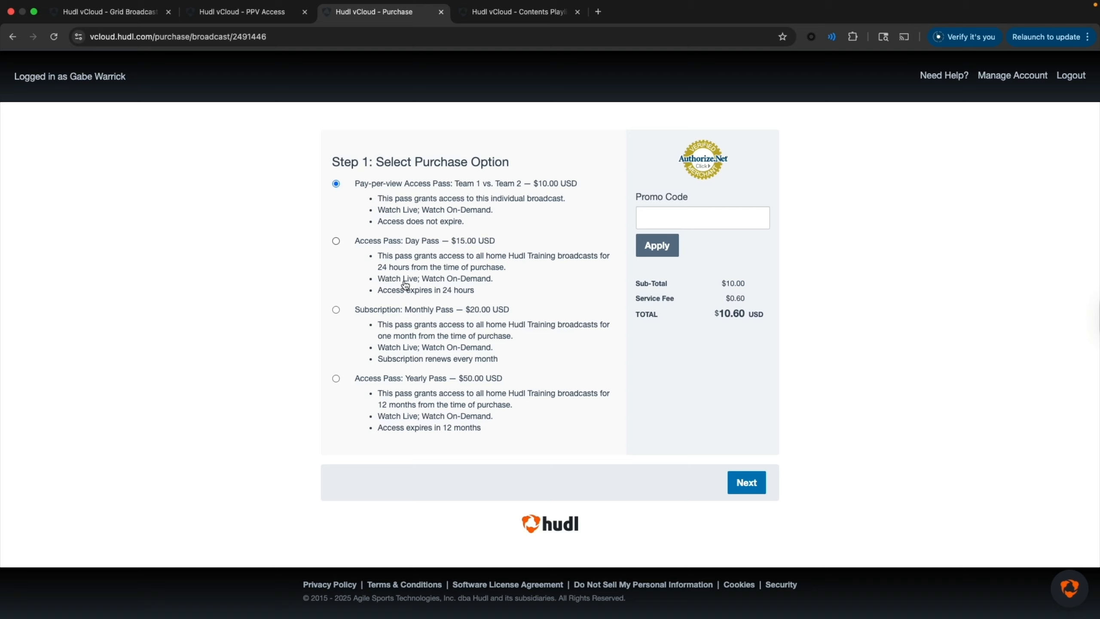
# Go through the pass options, choose the $50.00 Yearly Pass and proceed with a new card to the payment information form
pyautogui.click(447, 279)
pyautogui.click(408, 311)
pyautogui.click(426, 379)
pyautogui.click(749, 484)
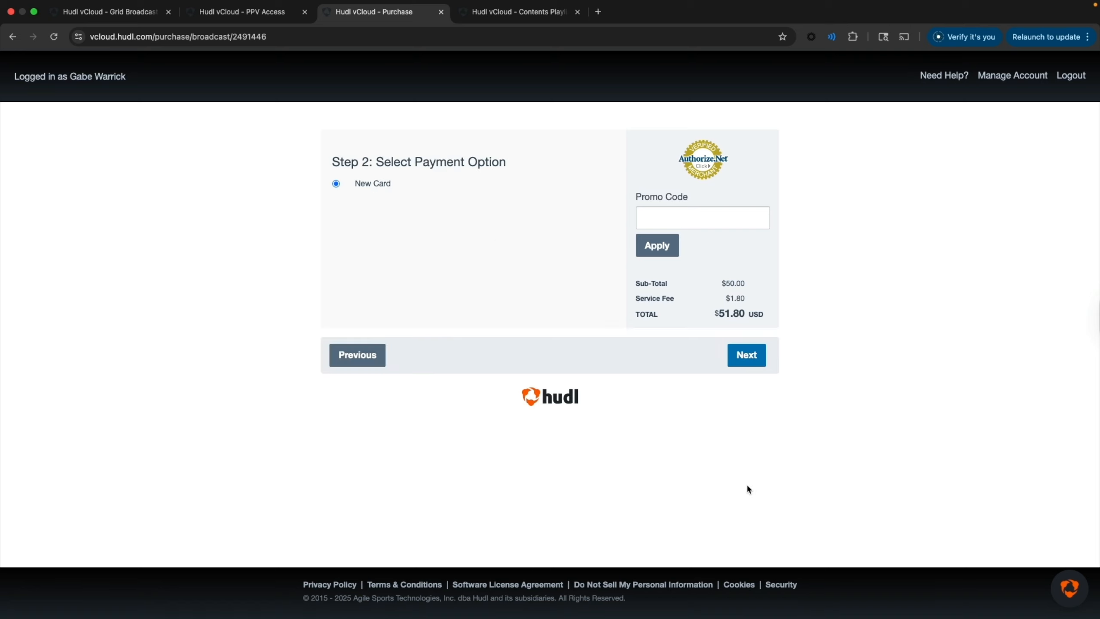
pyautogui.click(757, 354)
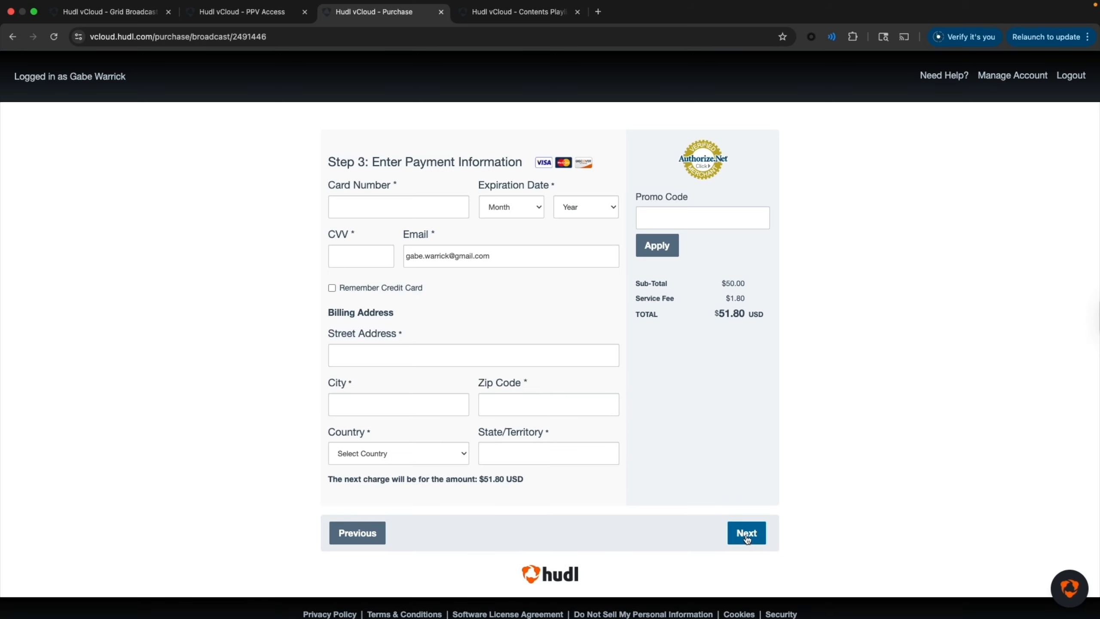
# Back out of the payment steps, close the purchase and viewer pages, and return to the Broadcast Grid
pyautogui.click(356, 534)
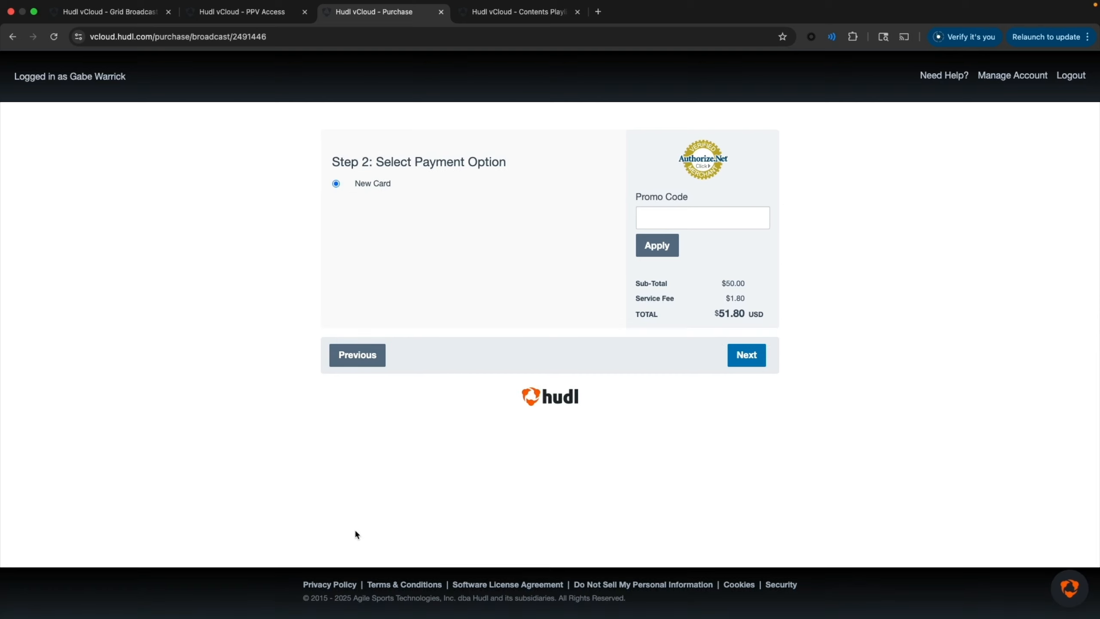
pyautogui.click(362, 355)
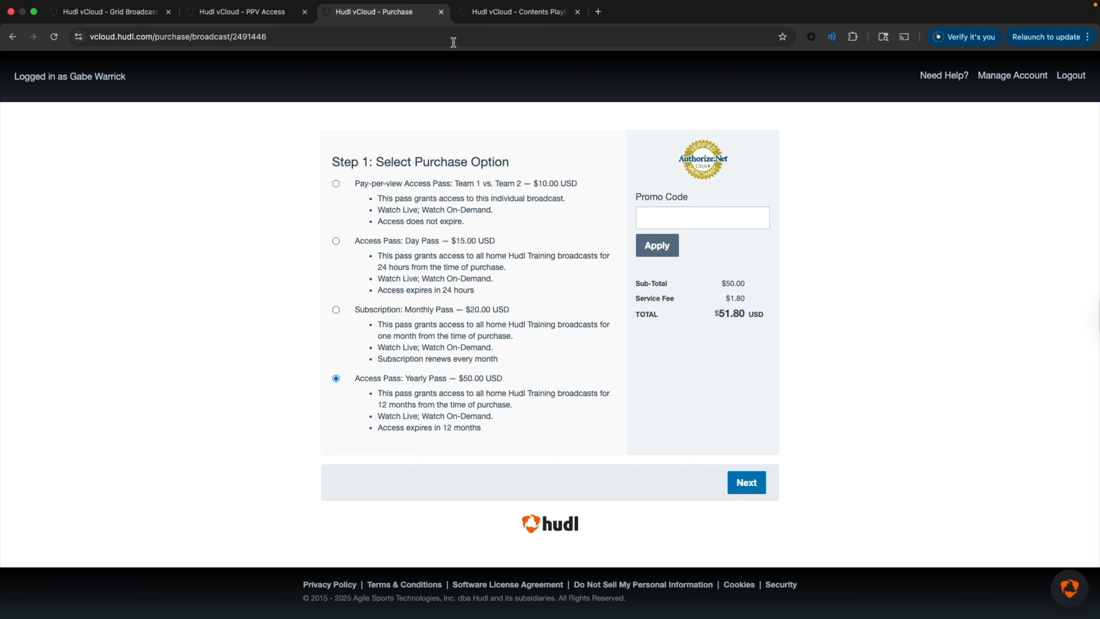
pyautogui.click(441, 12)
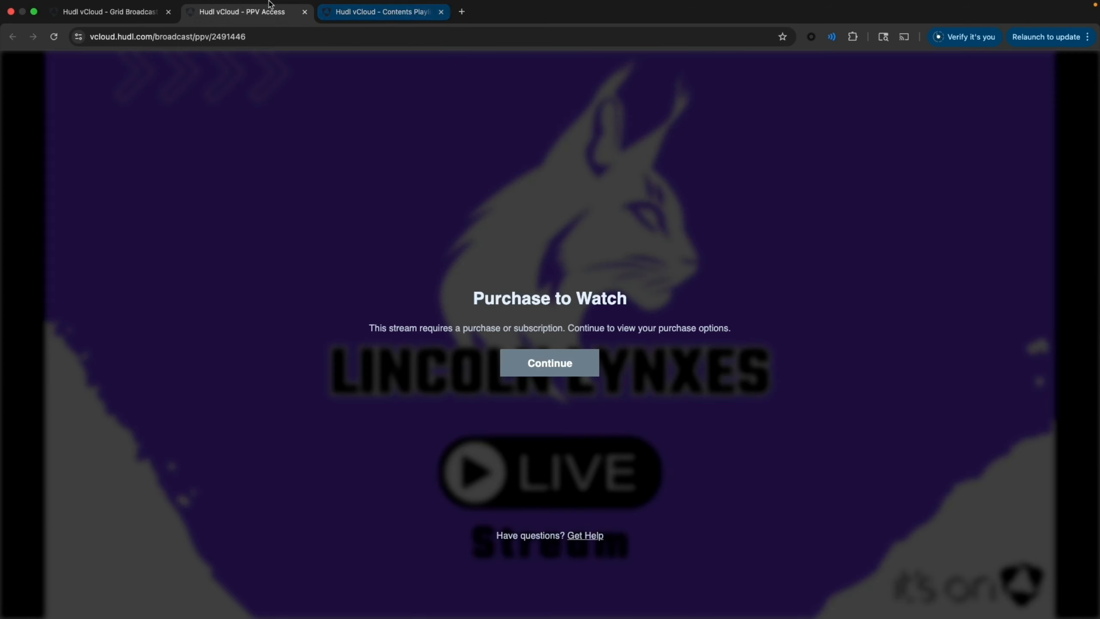
pyautogui.click(306, 26)
pyautogui.click(109, 12)
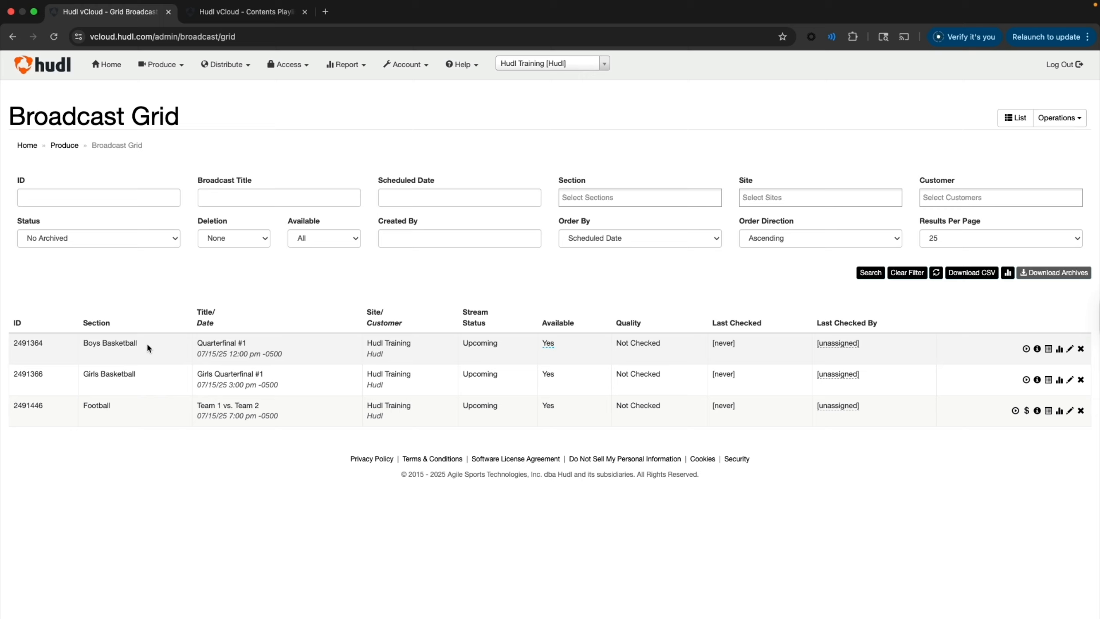
# Compare the titles of the boys and girls basketball quarterfinal broadcasts in the grid
pyautogui.moveTo(203, 345); pyautogui.dragTo(284, 352)
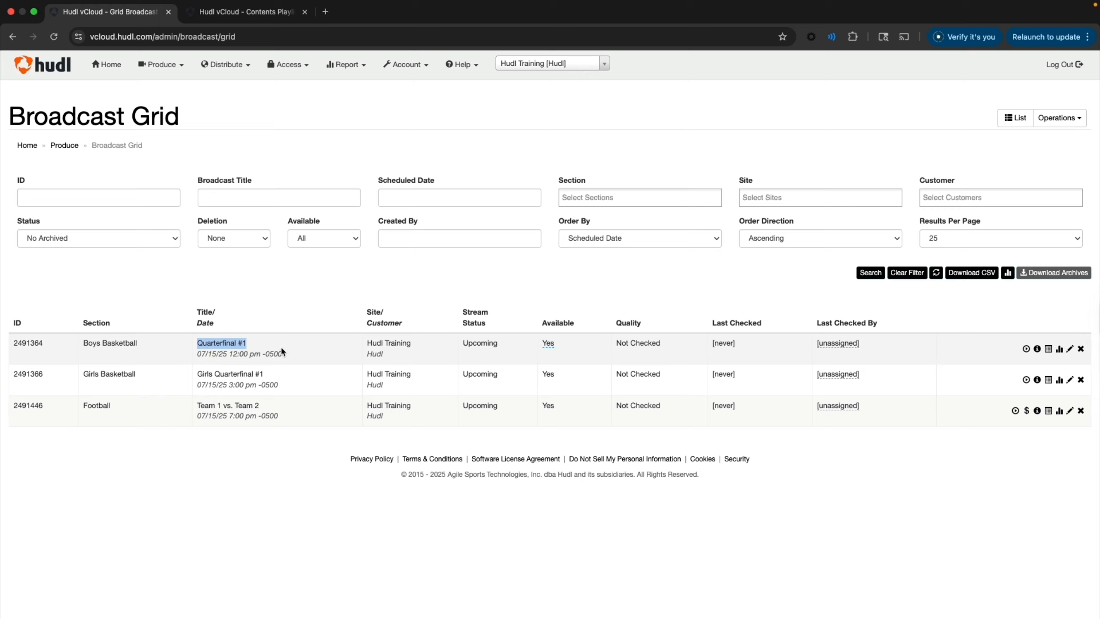
pyautogui.click(199, 373)
pyautogui.moveTo(199, 373); pyautogui.dragTo(268, 374)
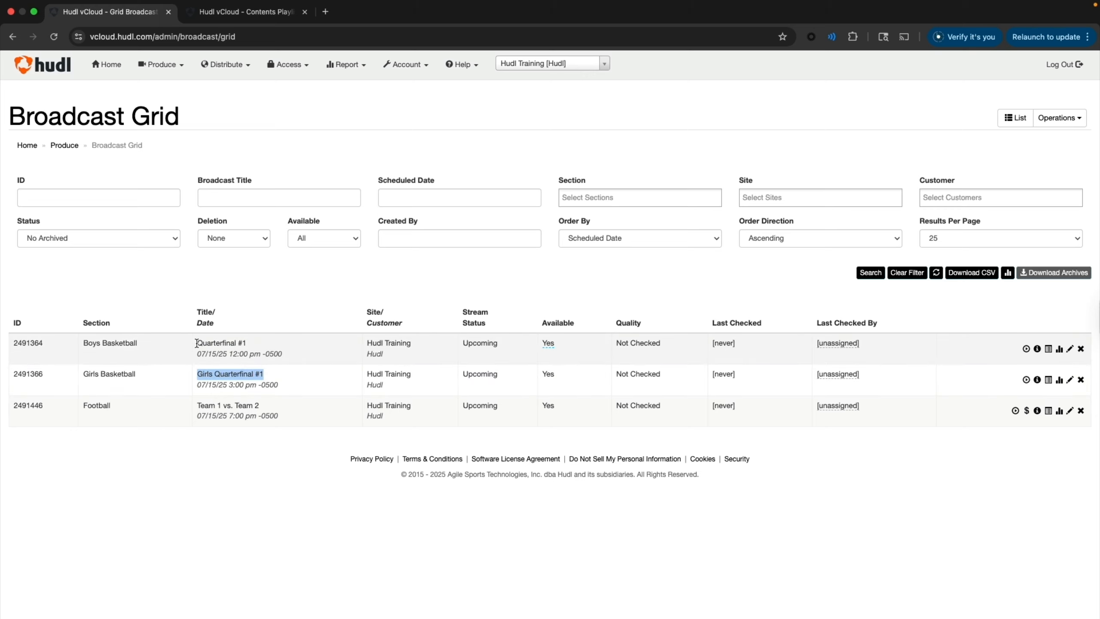
pyautogui.moveTo(198, 341); pyautogui.dragTo(258, 348)
pyautogui.moveTo(197, 373); pyautogui.dragTo(287, 381)
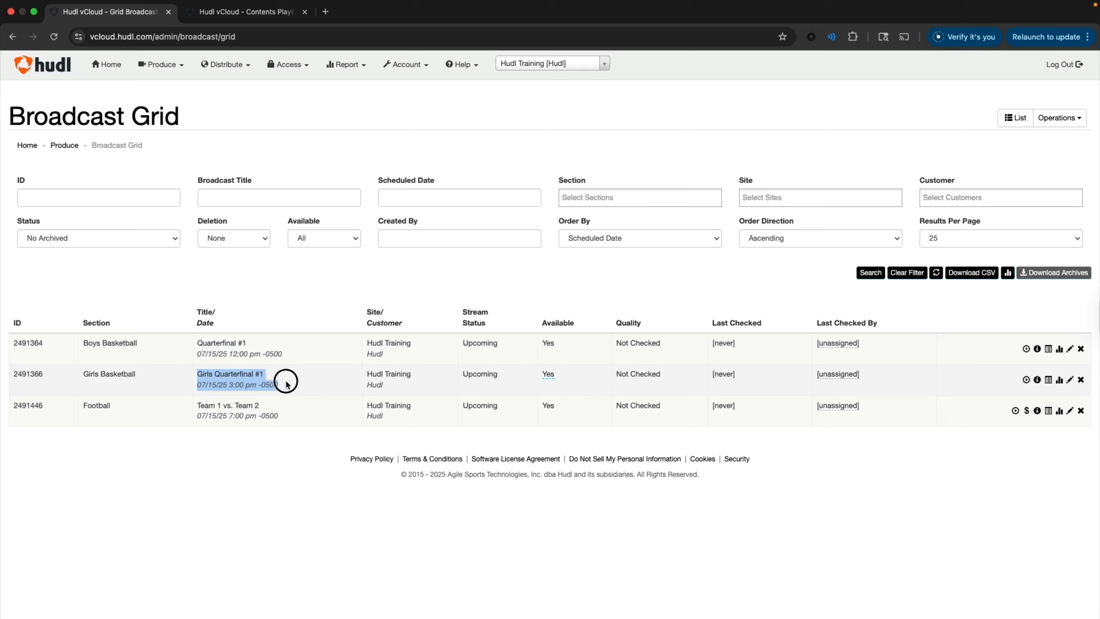
pyautogui.click(273, 379)
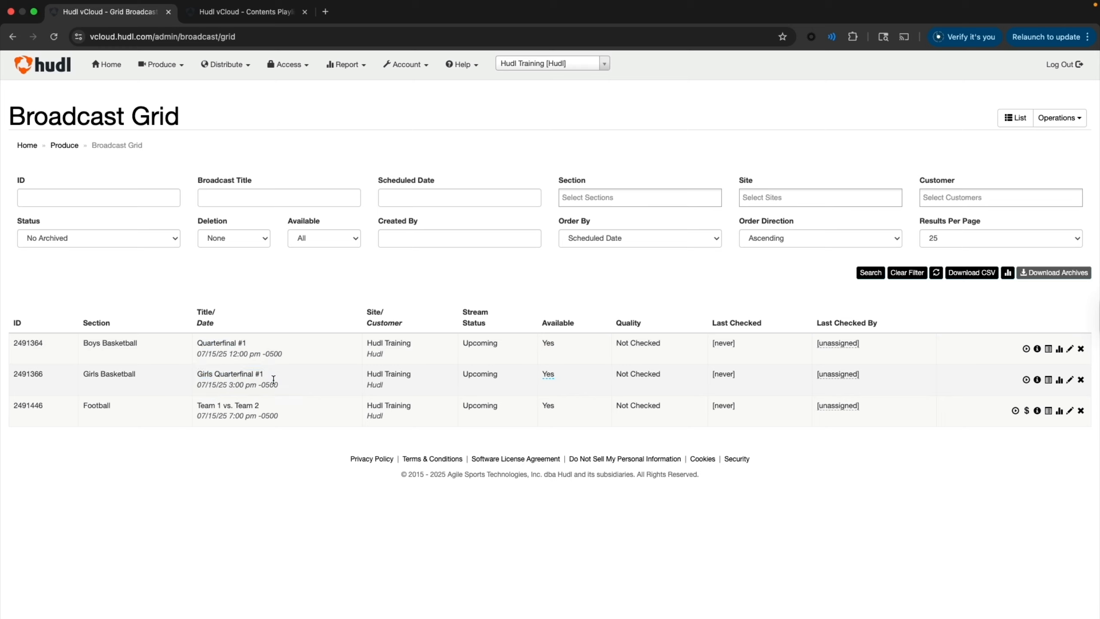
# Preview the boys basketball broadcast "Quarterfinal #1" as a viewer and continue to its purchase options
pyautogui.click(1026, 351)
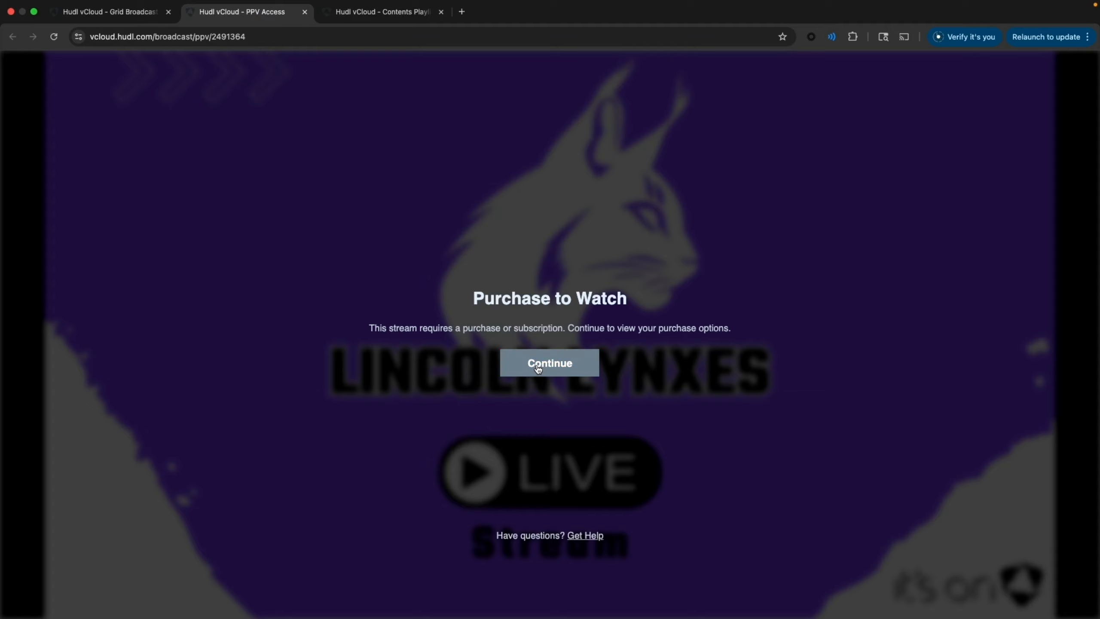
pyautogui.click(537, 368)
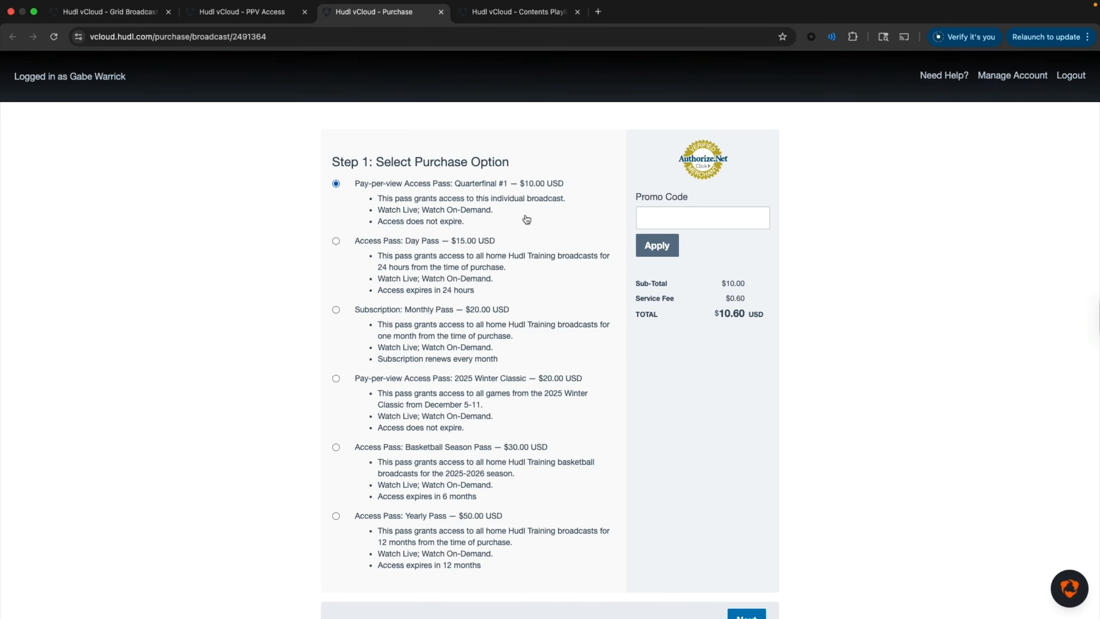
# Log out of the viewer account and examine the login and account creation options
pyautogui.click(1068, 85)
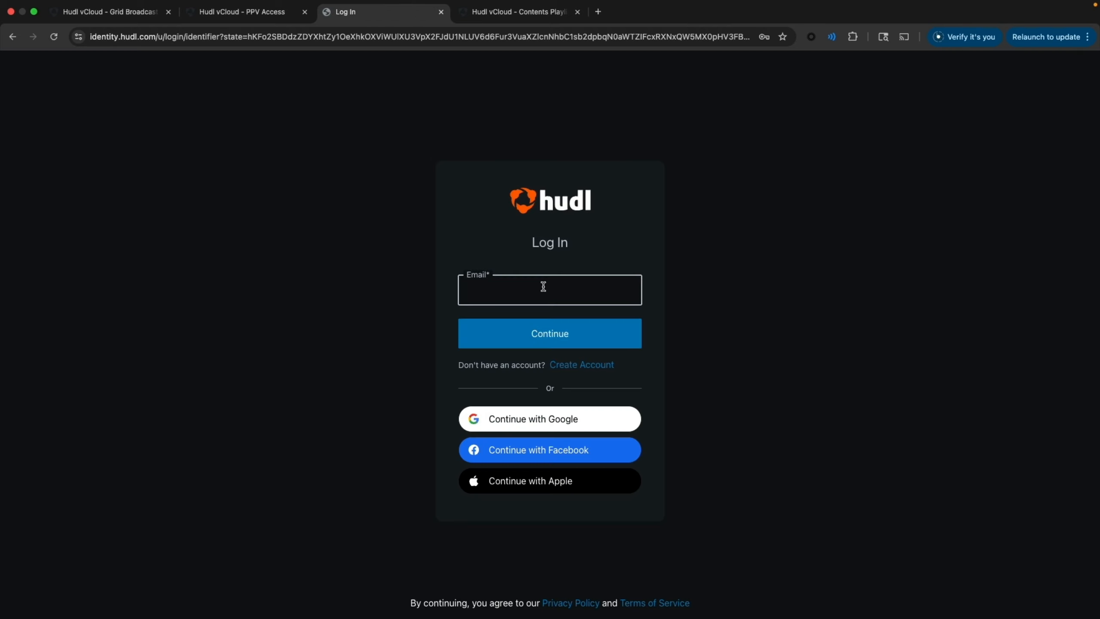
pyautogui.click(544, 286)
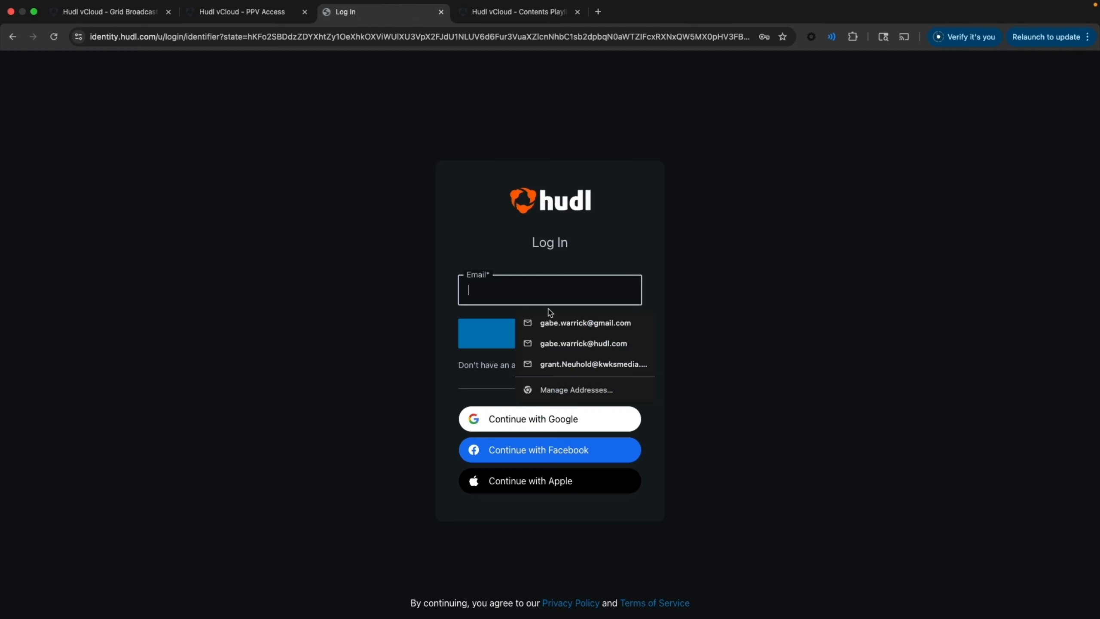
pyautogui.click(452, 378)
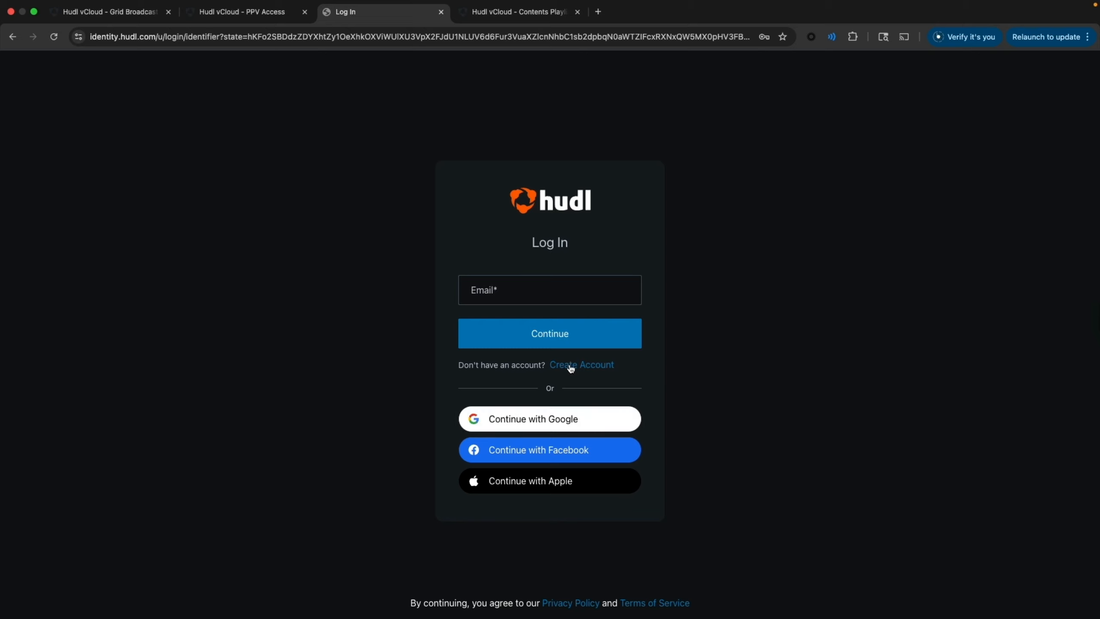
# Log back in to the viewer account with its saved email and account password
pyautogui.click(524, 299)
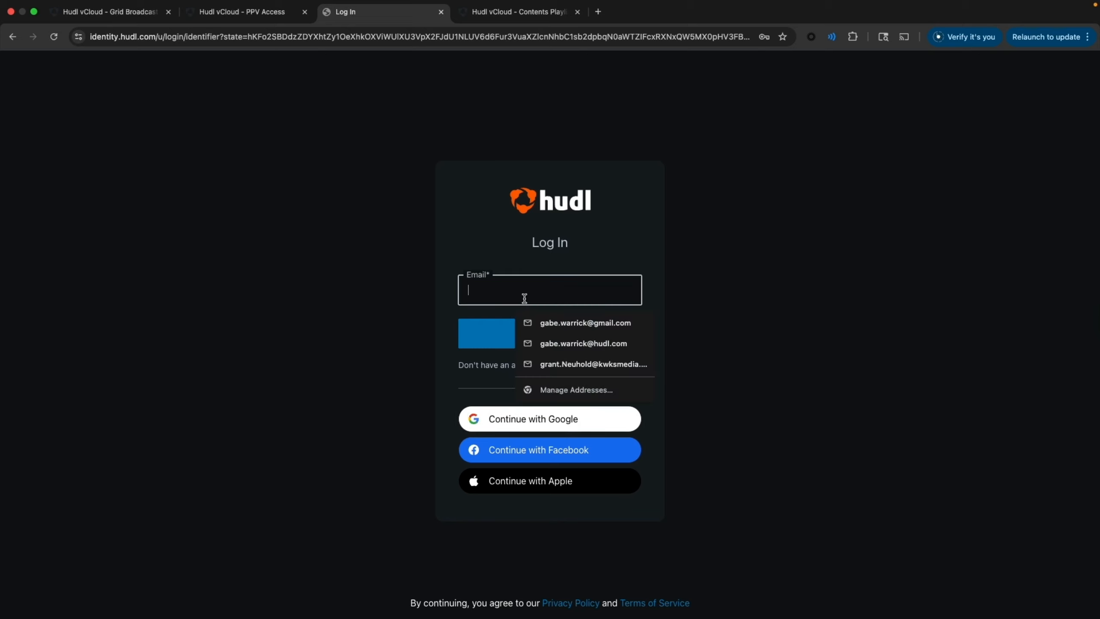
pyautogui.click(555, 323)
pyautogui.click(540, 333)
pyautogui.click(538, 337)
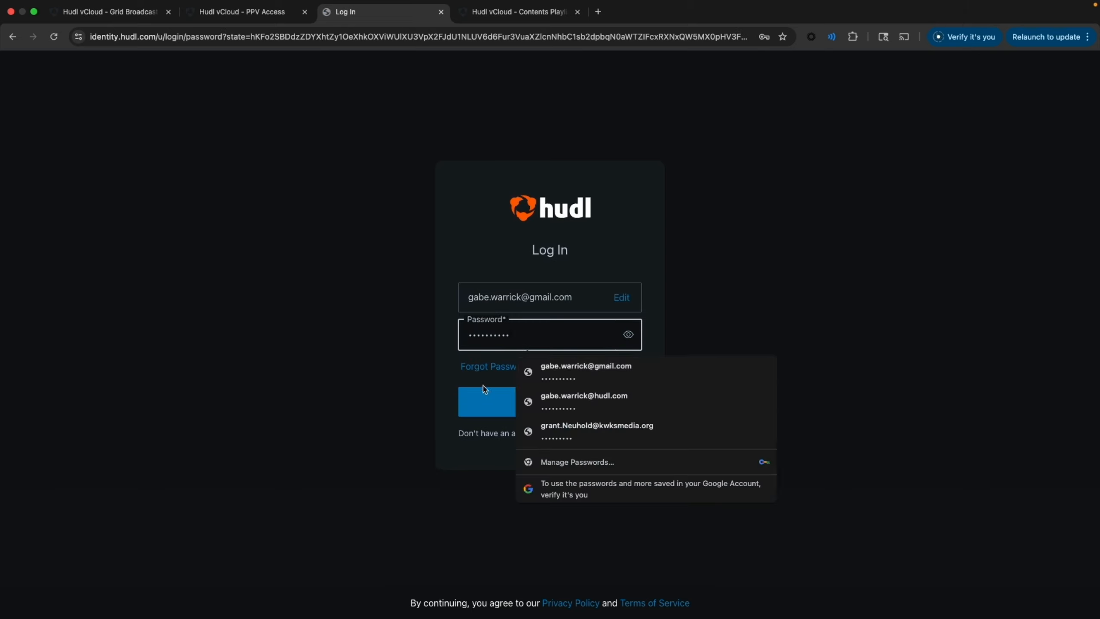
pyautogui.click(498, 397)
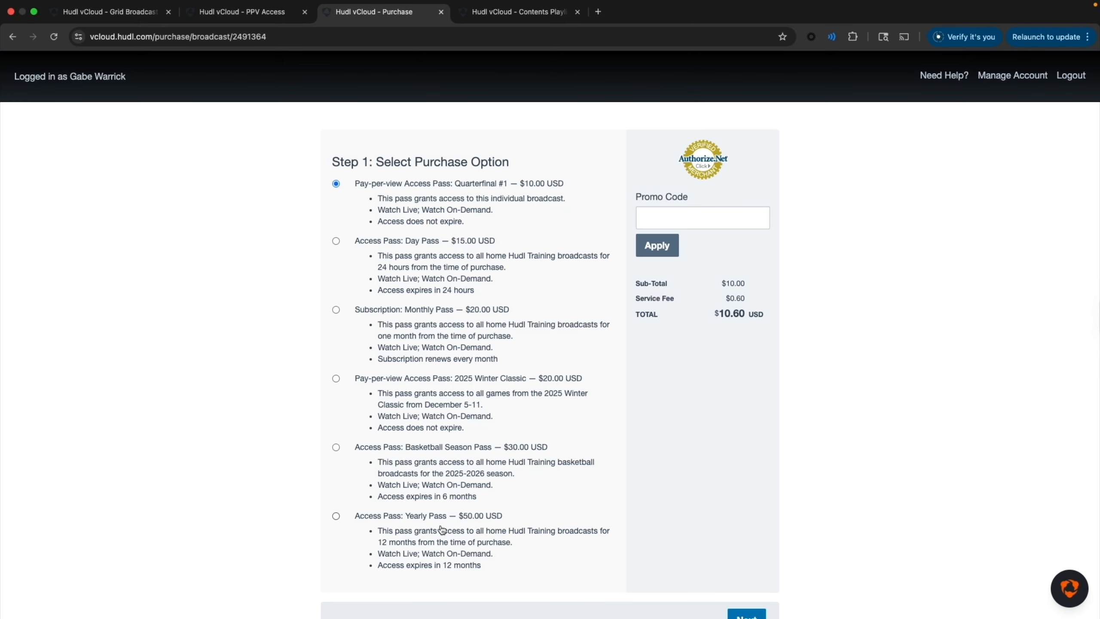
# Review all the pay-per-view, access pass and subscription options offered for the "Quarterfinal #1" broadcast
pyautogui.scroll(-3, 442, 529)
pyautogui.scroll(3, 438, 446)
pyautogui.scroll(-3, 451, 361)
pyautogui.scroll(3, 451, 361)
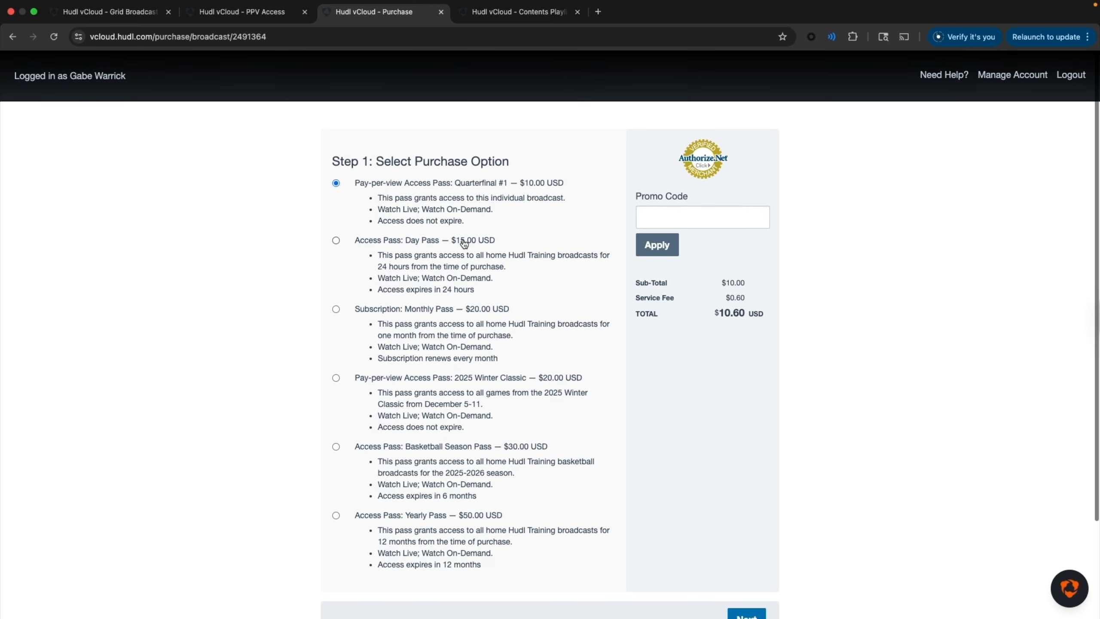